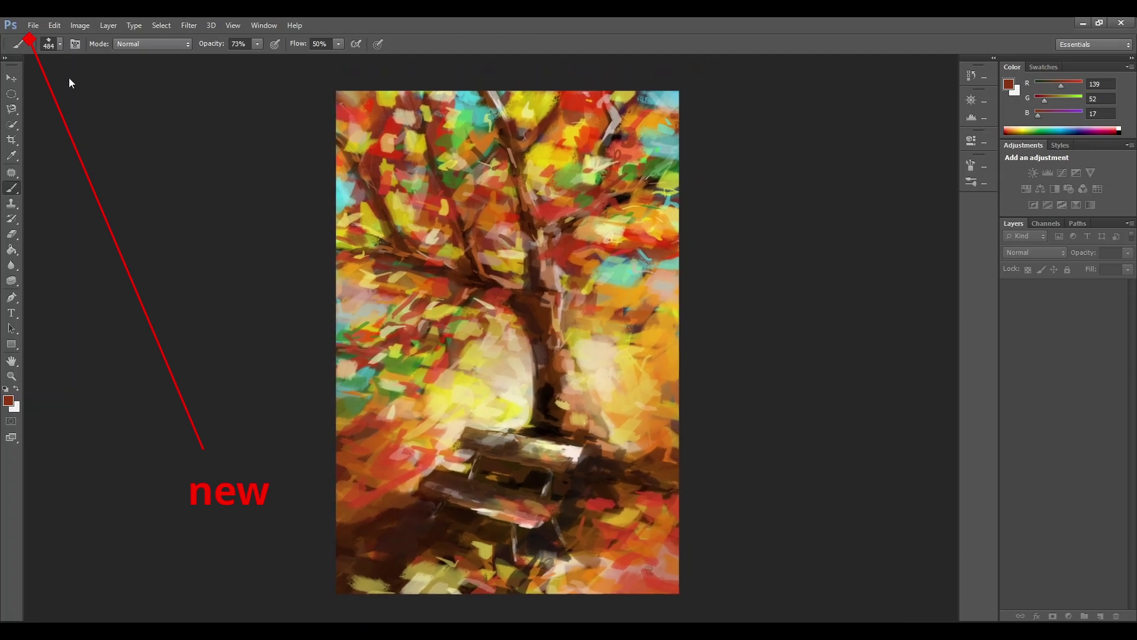
Step: Create a new 3000 x 4400 pixel RGB document named "autumn scene" at 72 pixels/inch with white background contents
left_click(33, 26)
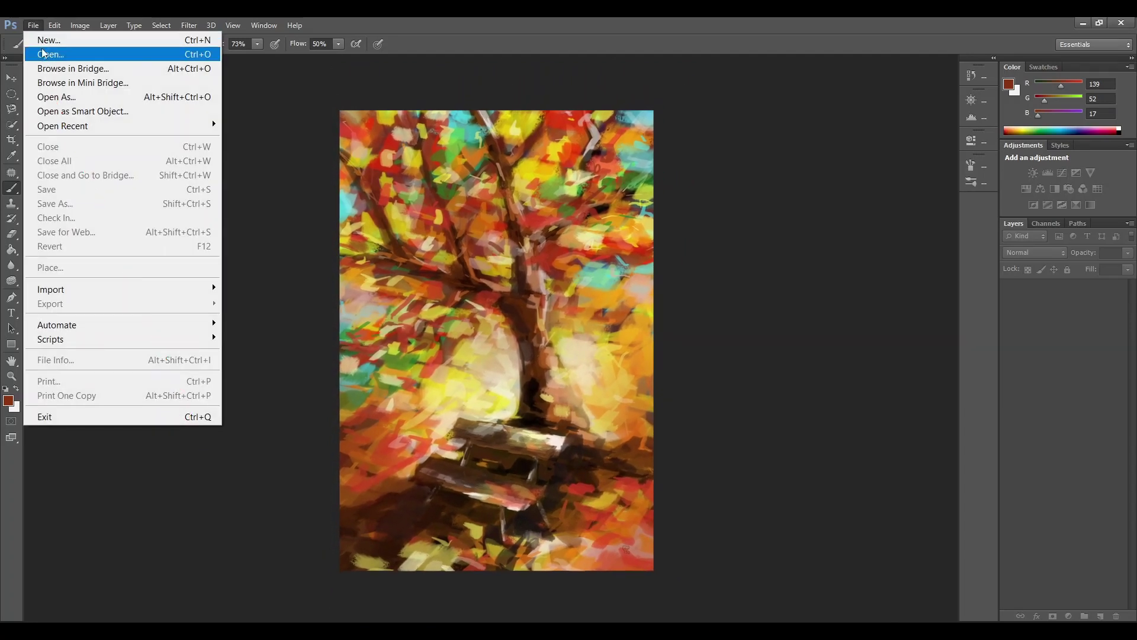
left_click(43, 40)
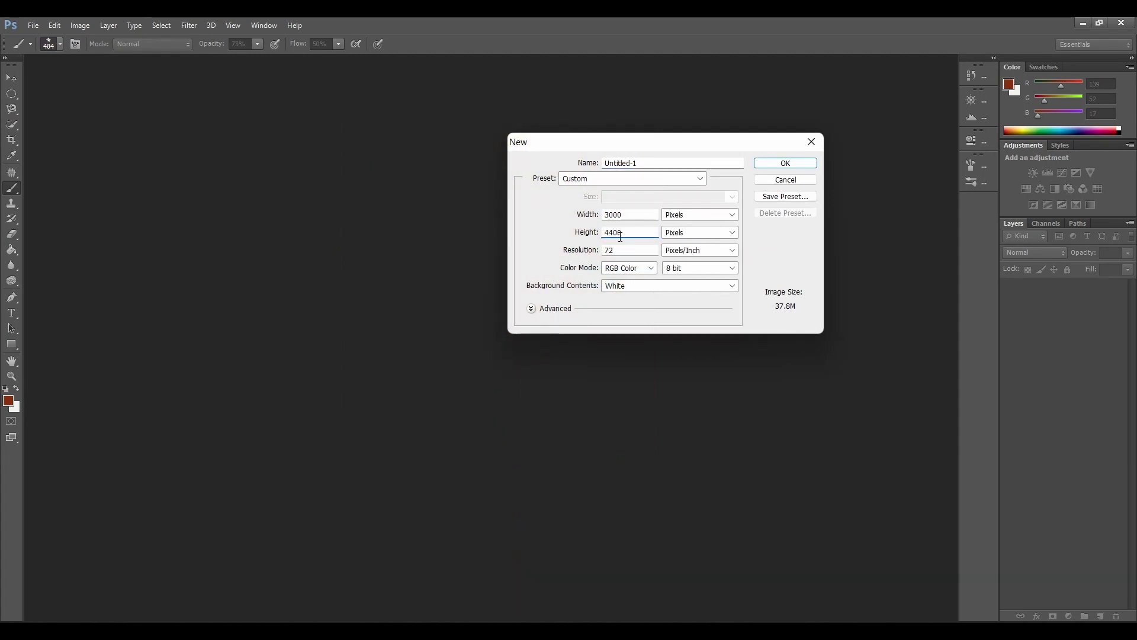
double_click(647, 167)
type("au")
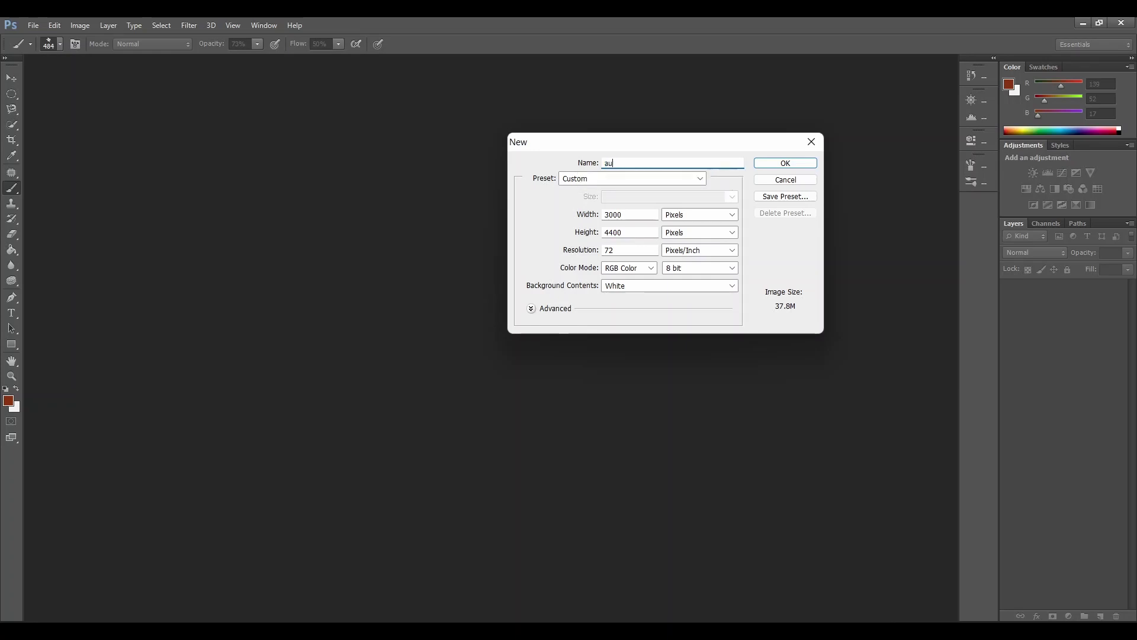
type("tumn scene")
left_click(794, 163)
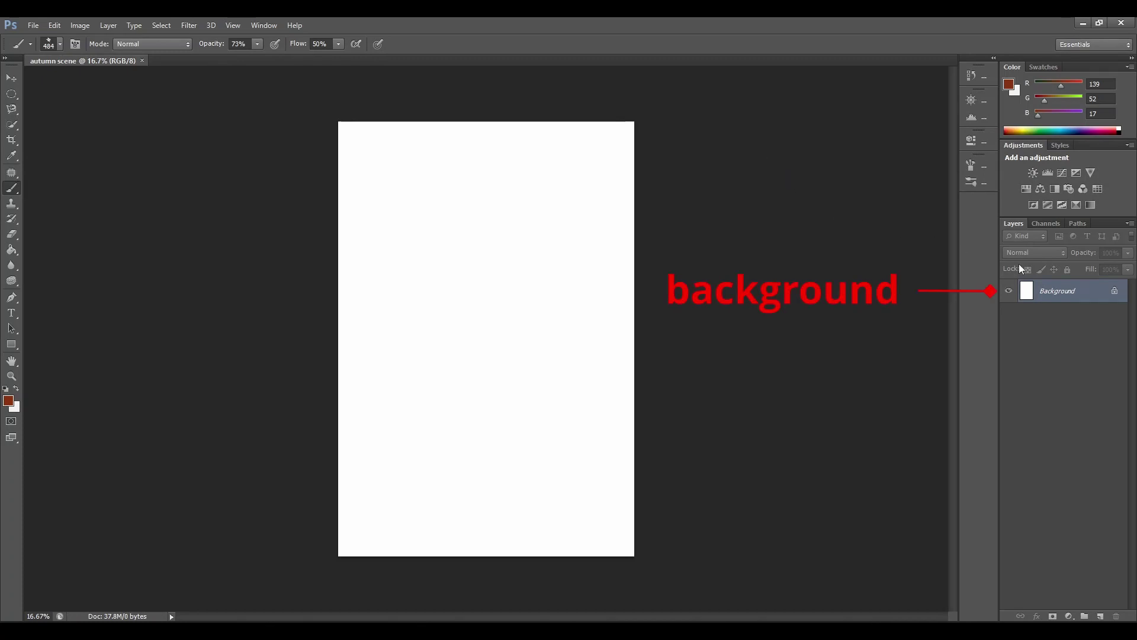
Step: Convert the locked Background into a regular layer named "background"
double_click(1078, 298)
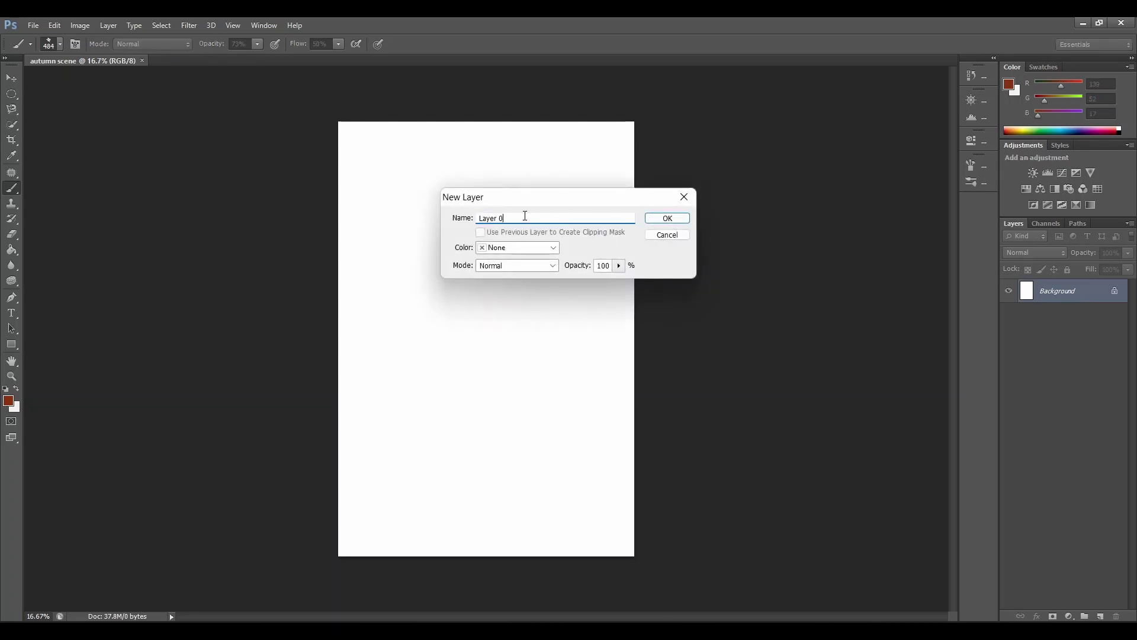
type("background")
left_click(658, 219)
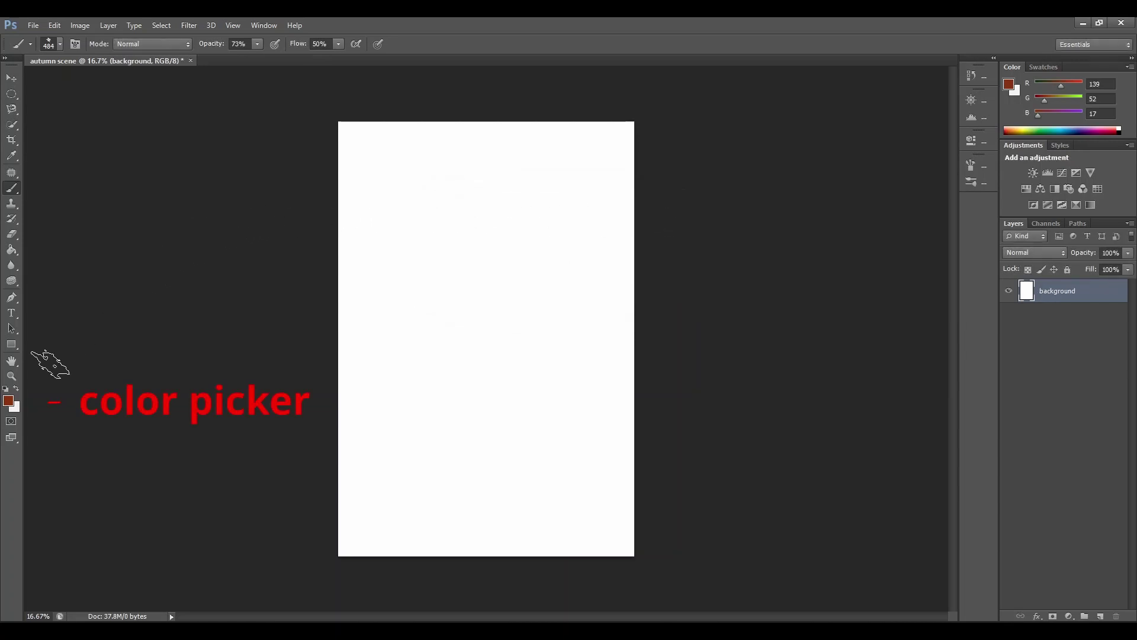
Step: Set the foreground color to dark reddish brown (#471d0c) for painting with the Brush tool
left_click(8, 402)
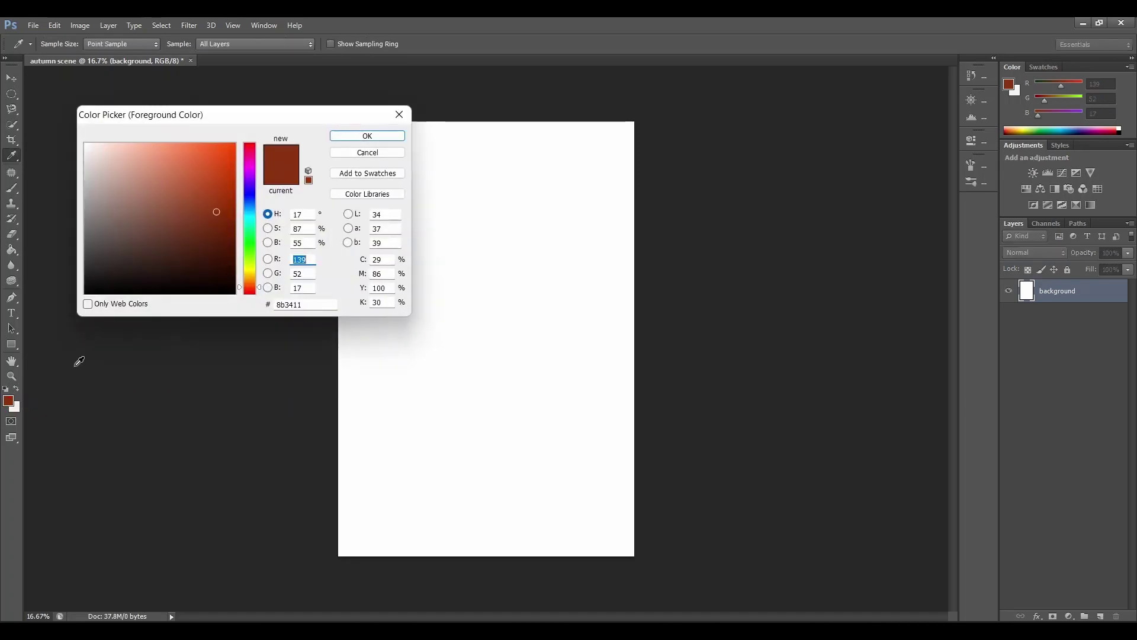
left_click(208, 252)
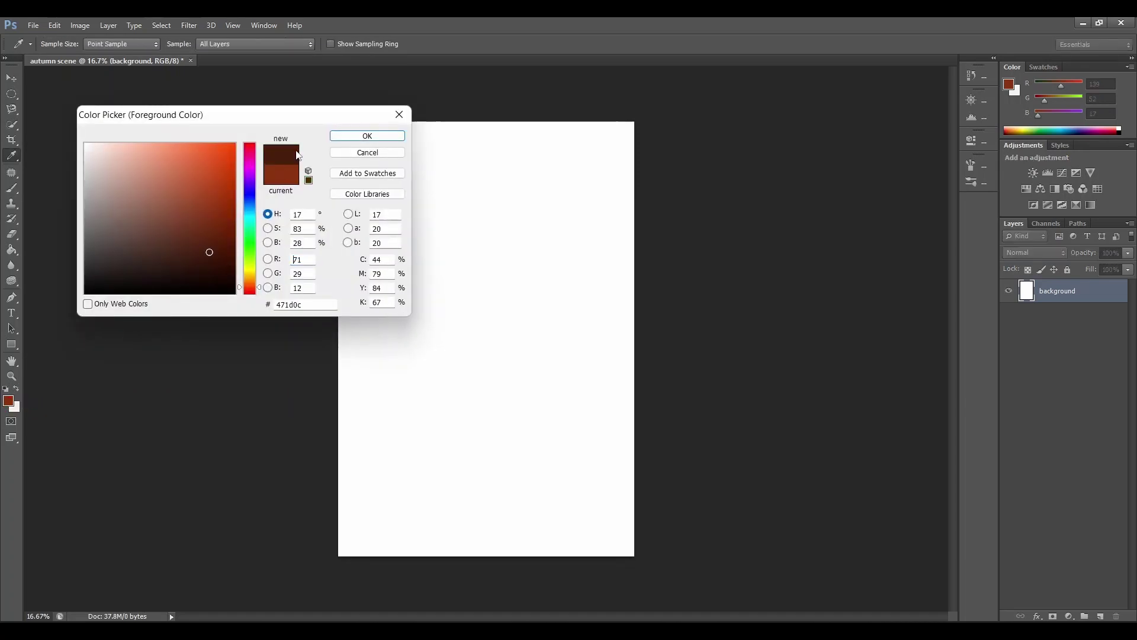
left_click(348, 137)
key("b")
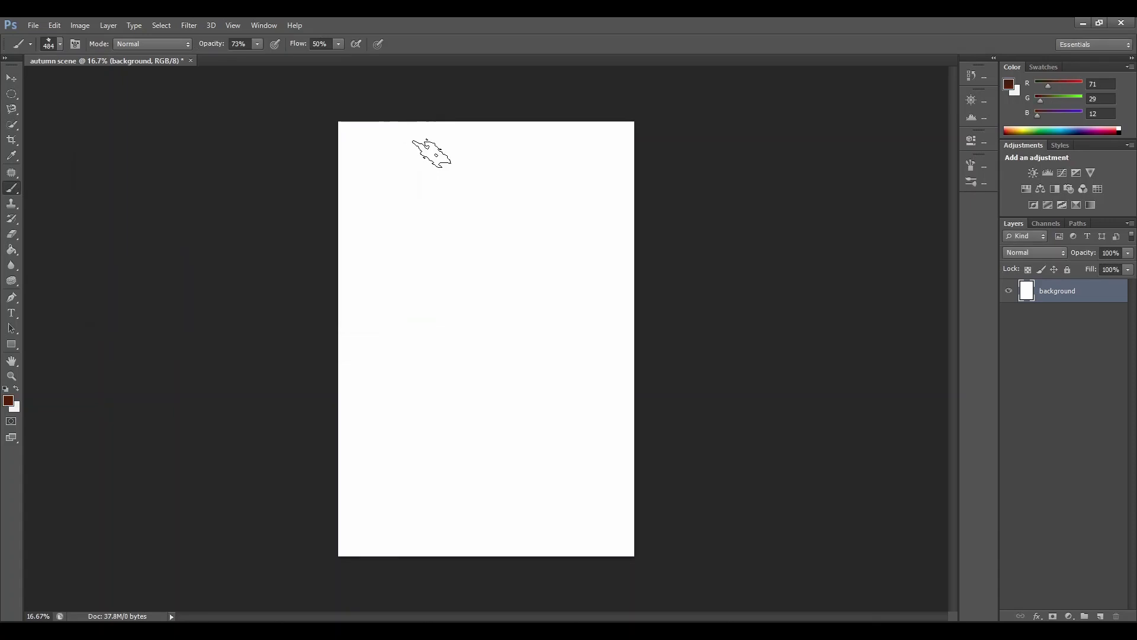
Step: With a soft round 1985 px brush at 100% opacity, paint the lower half of the background layer dark brown as ground
right_click(18, 192)
left_click(55, 189)
left_click(60, 45)
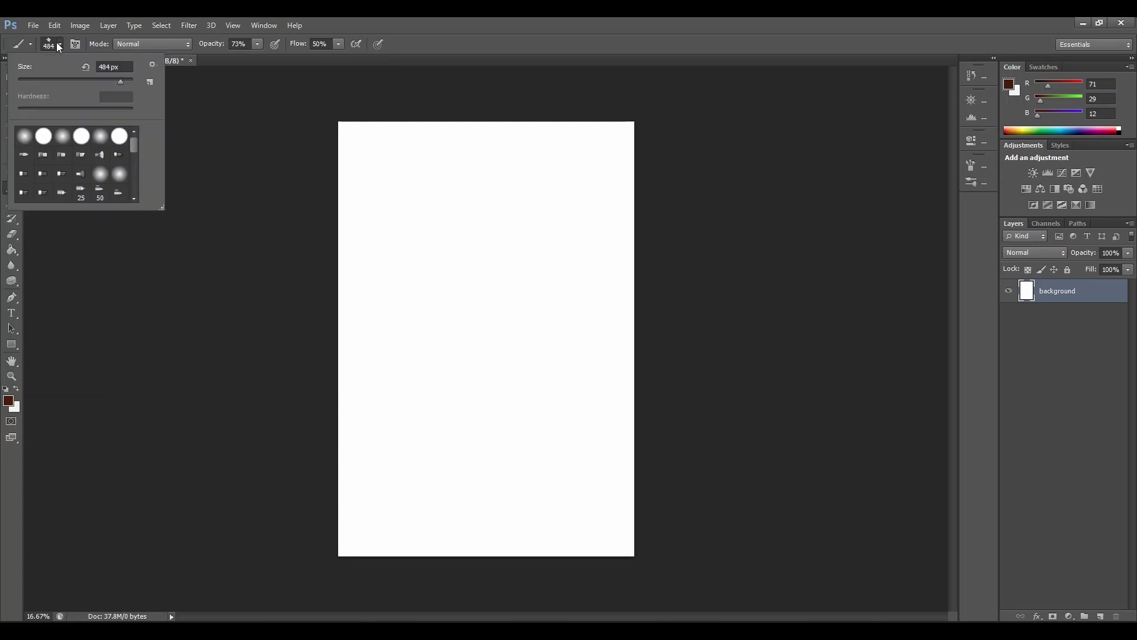
left_click(100, 137)
left_click(125, 79)
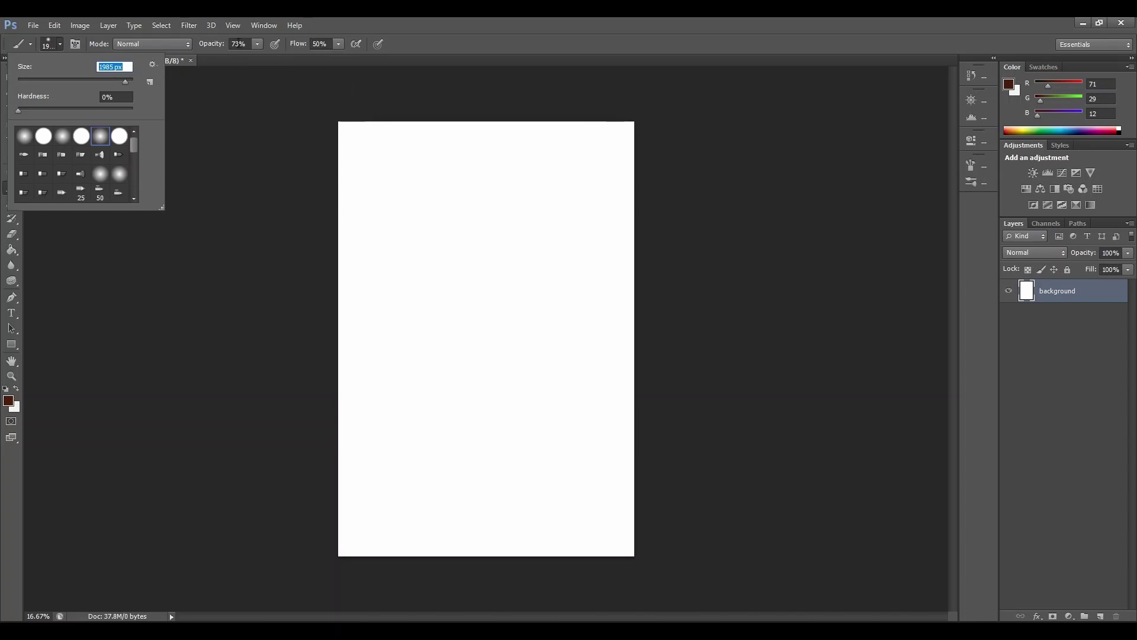
left_click(255, 46)
left_click_drag(257, 58, 277, 58)
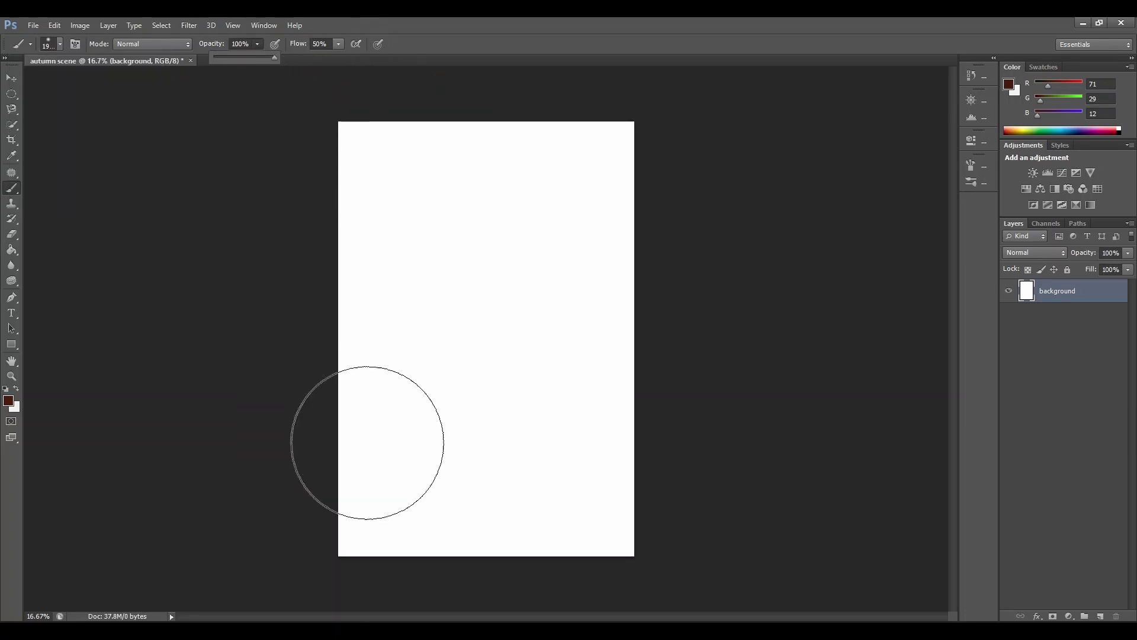
mouse_move(368, 439)
left_mouse_down()
mouse_move(439, 407)
mouse_move(648, 419)
mouse_move(479, 486)
mouse_move(308, 483)
mouse_move(407, 521)
mouse_move(647, 497)
mouse_move(587, 526)
mouse_move(343, 530)
mouse_move(447, 547)
mouse_move(664, 546)
mouse_move(344, 552)
mouse_move(343, 393)
mouse_move(351, 461)
mouse_move(465, 394)
mouse_move(614, 359)
mouse_move(486, 433)
mouse_move(351, 420)
mouse_move(548, 414)
mouse_move(601, 508)
left_mouse_up()
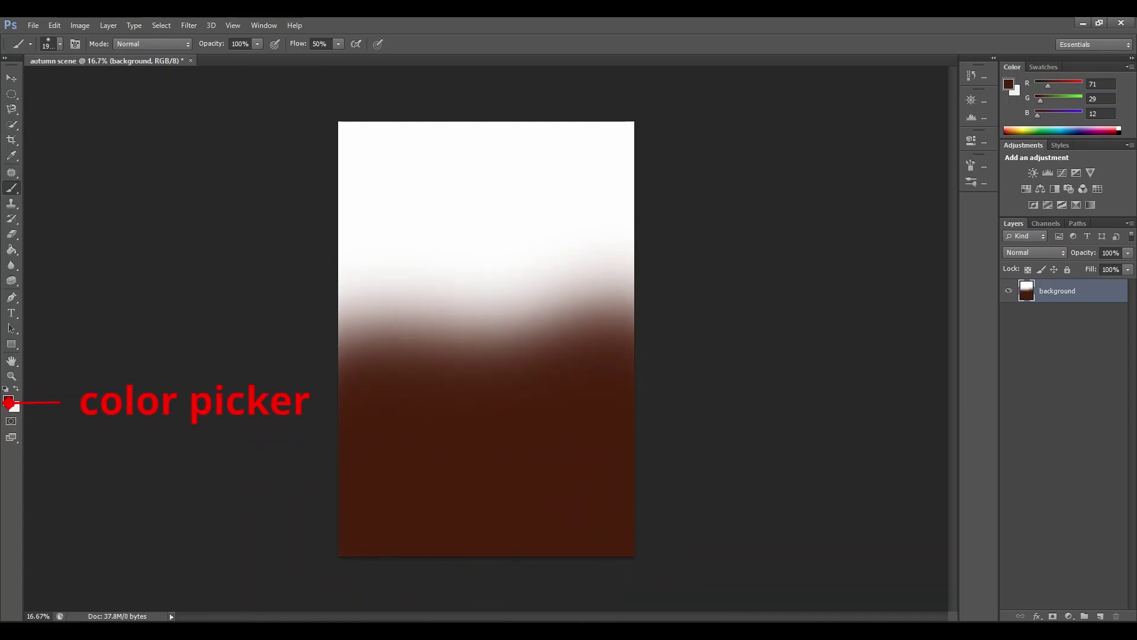
Step: Set the foreground color to bright cyan (#3bd7e9) and paint the sky over the upper part of the canvas down to the brown ground
left_click(8, 401)
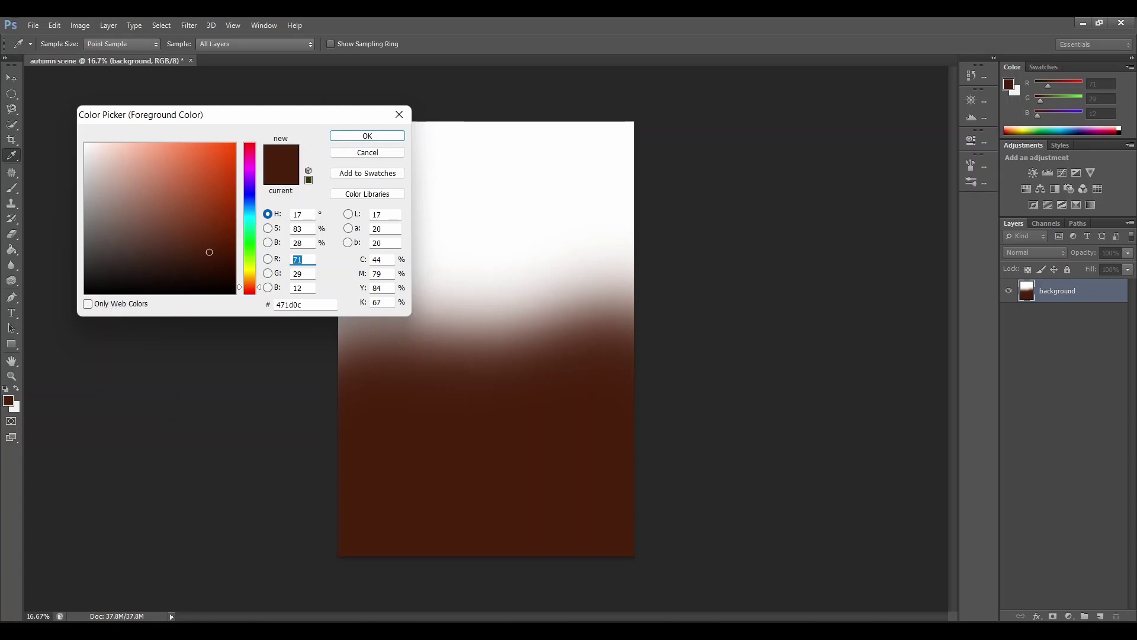
left_click(249, 216)
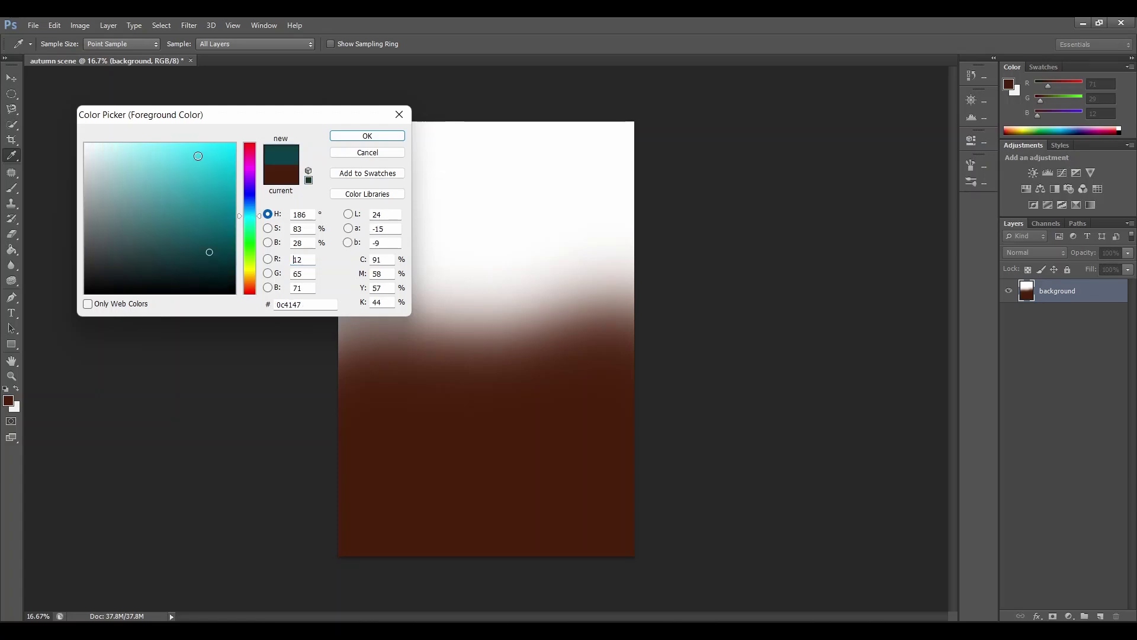
left_click(198, 156)
left_click(367, 136)
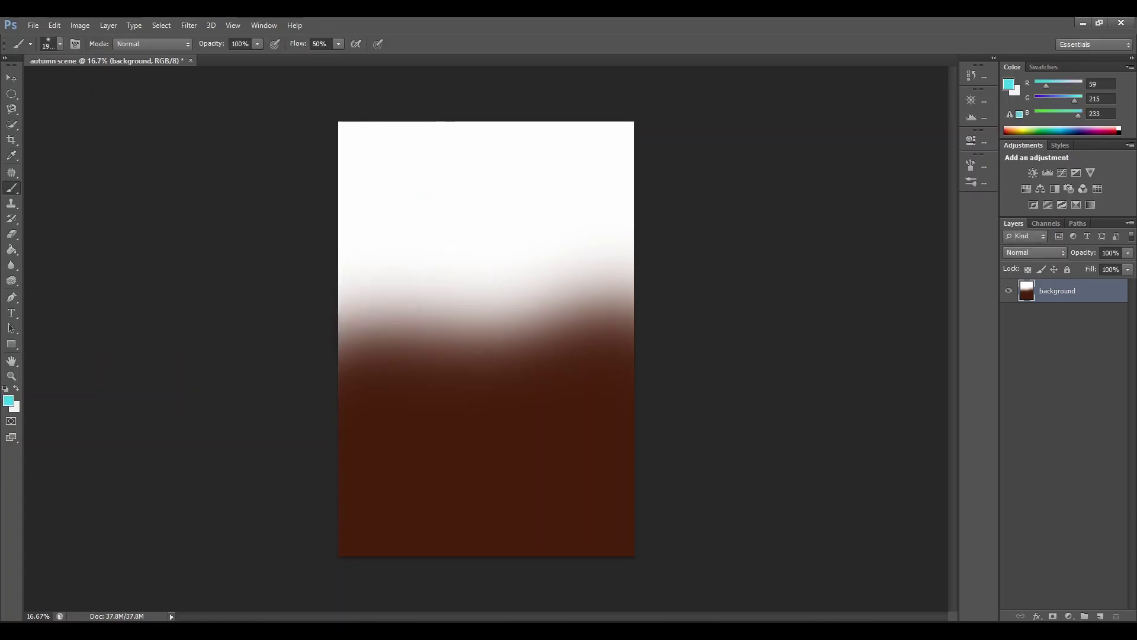
mouse_move(367, 157)
left_mouse_down()
mouse_move(624, 163)
mouse_move(364, 155)
mouse_move(343, 191)
mouse_move(339, 286)
mouse_move(446, 219)
mouse_move(446, 249)
mouse_move(376, 329)
mouse_move(602, 280)
mouse_move(603, 313)
mouse_move(523, 293)
mouse_move(676, 268)
mouse_move(670, 253)
mouse_move(629, 321)
mouse_move(571, 258)
mouse_move(622, 190)
mouse_move(604, 148)
mouse_move(544, 131)
mouse_move(346, 156)
left_mouse_up()
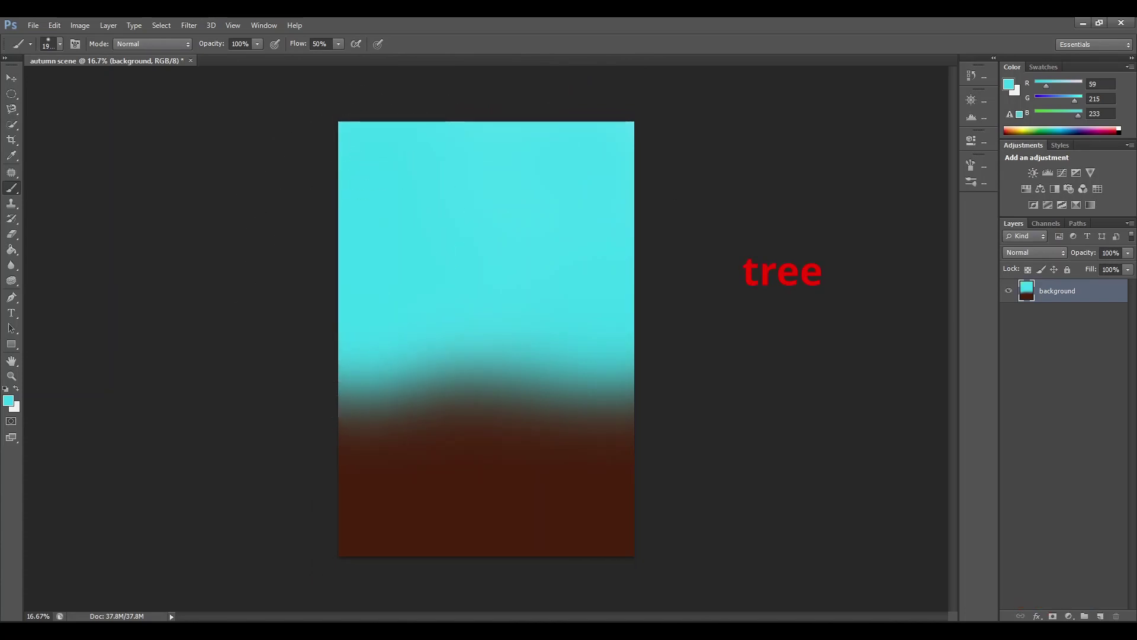
Step: Add a new layer above the background and name it "tree"
left_click(1100, 616)
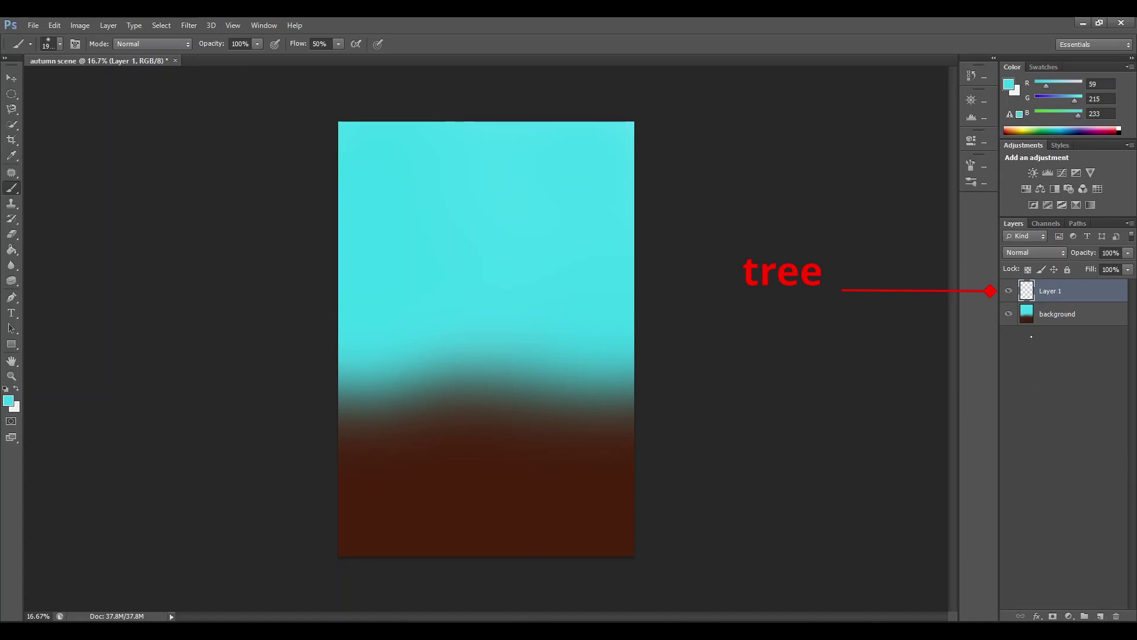
double_click(1049, 291)
key("Return")
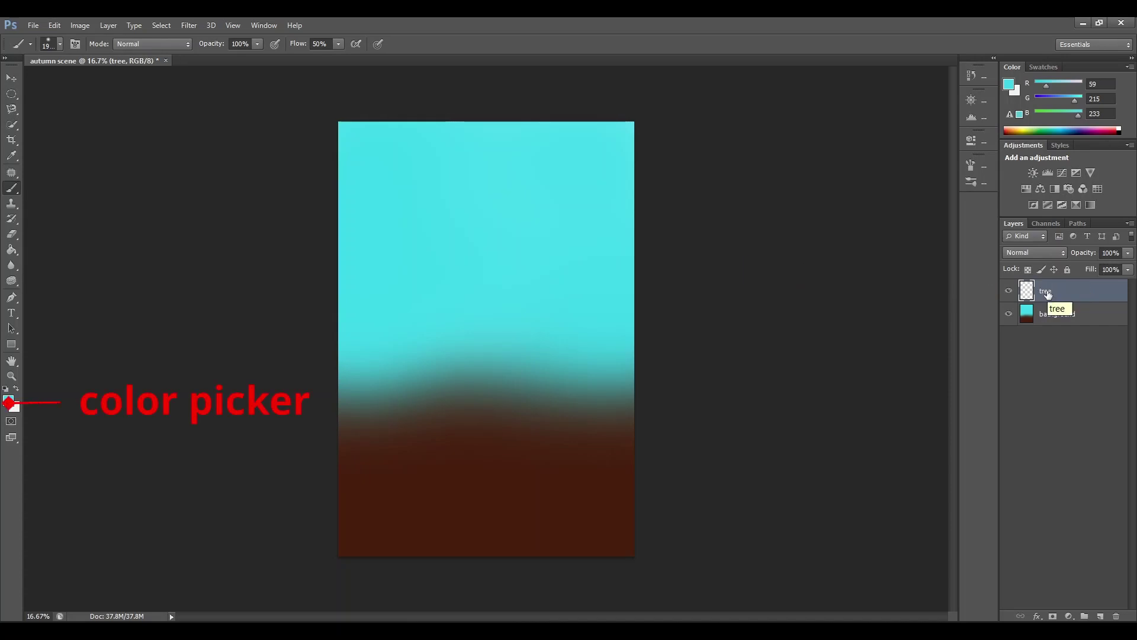
Step: Set the foreground color to dark olive brown (#4a3508) for the tree
left_click(9, 401)
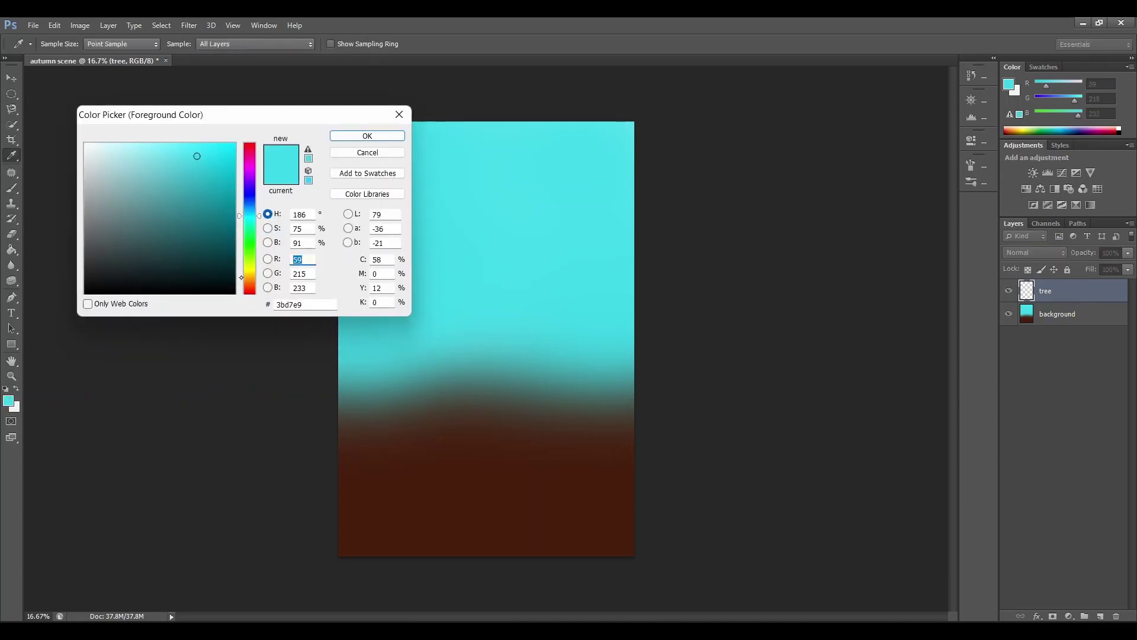
left_click(241, 277)
left_click(220, 268)
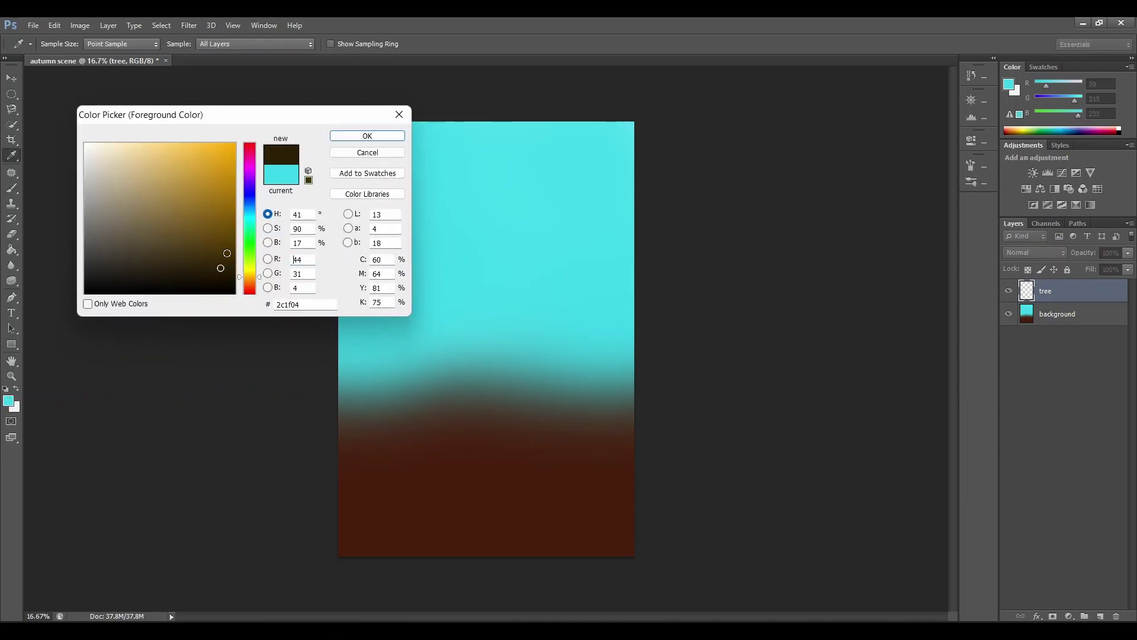
left_click(219, 250)
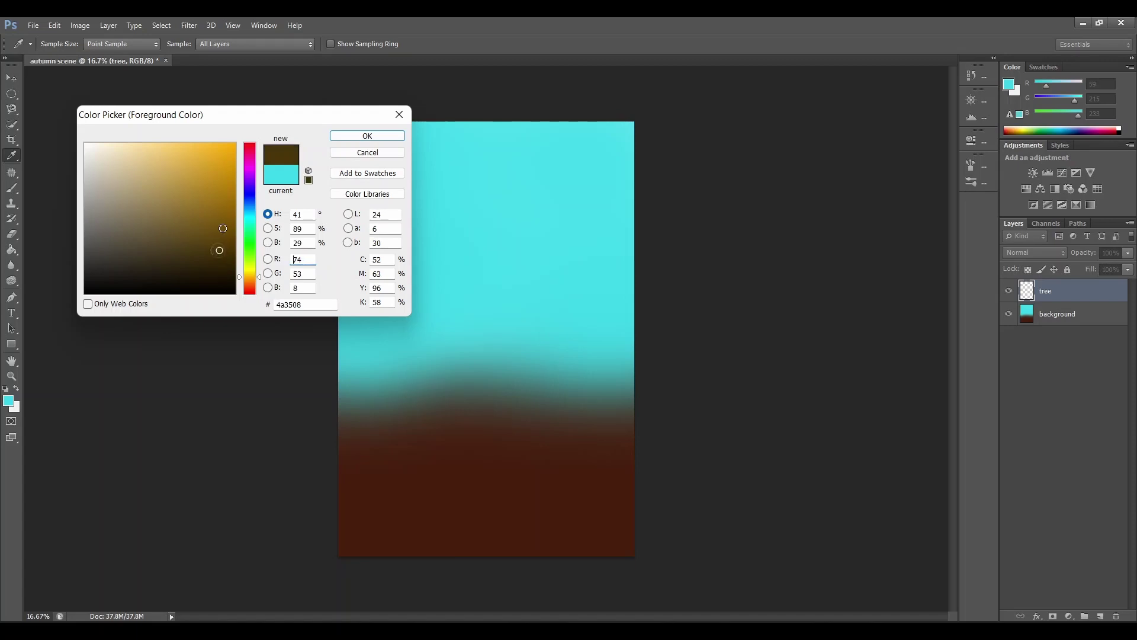
left_click(351, 133)
key("b")
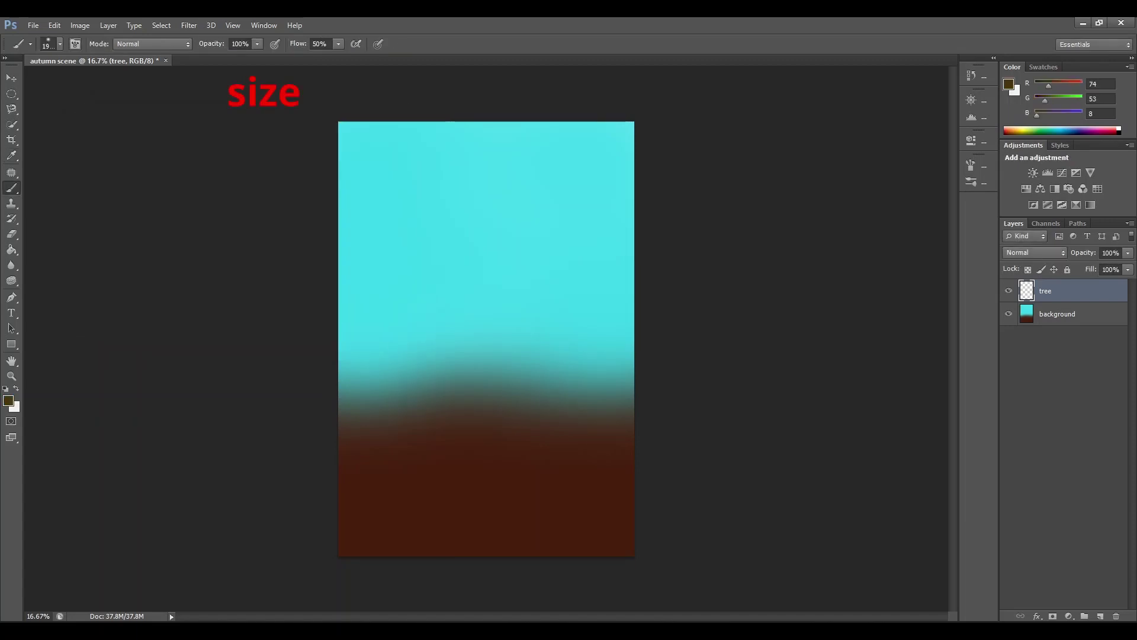
Step: With a 236 px soft brush, paint a trunk curving from the ground to the top edge, with one main branch on each side
left_click(60, 44)
left_click_drag(125, 82, 106, 79)
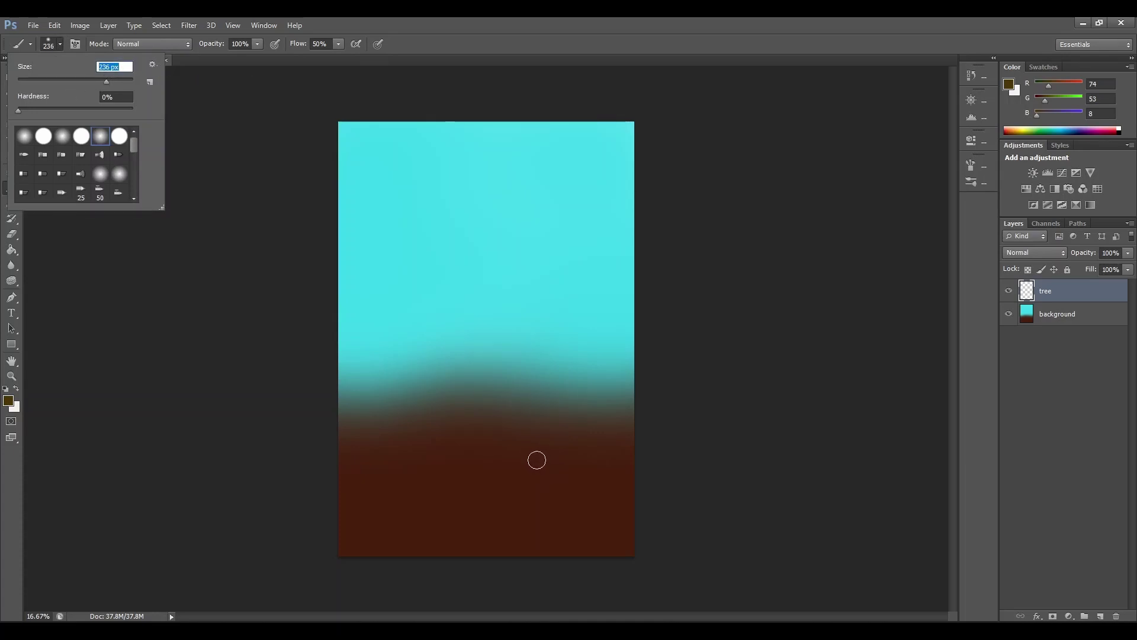
left_click(519, 464)
mouse_move(519, 471)
left_mouse_down()
mouse_move(522, 325)
mouse_move(506, 237)
mouse_move(453, 112)
mouse_move(504, 221)
mouse_move(522, 481)
mouse_move(535, 459)
mouse_move(535, 383)
mouse_move(504, 216)
mouse_move(529, 326)
mouse_move(542, 428)
mouse_move(532, 479)
left_mouse_up()
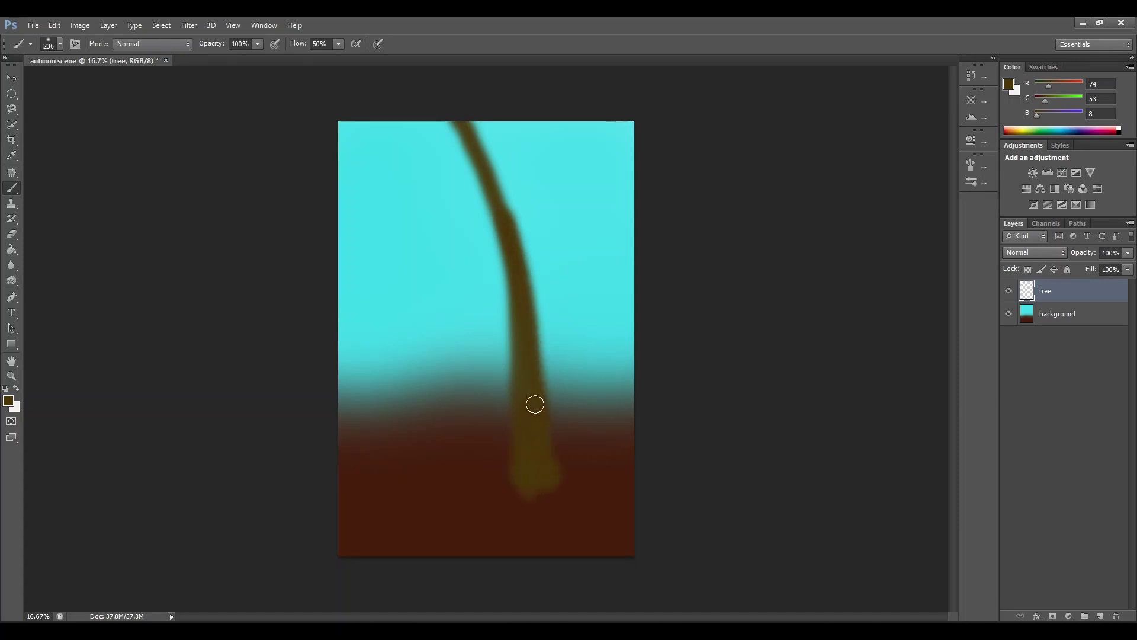
mouse_move(535, 404)
left_mouse_down()
mouse_move(546, 403)
mouse_move(510, 255)
mouse_move(464, 122)
mouse_move(521, 279)
mouse_move(553, 472)
mouse_move(528, 279)
mouse_move(556, 498)
mouse_move(523, 264)
mouse_move(455, 93)
left_mouse_up()
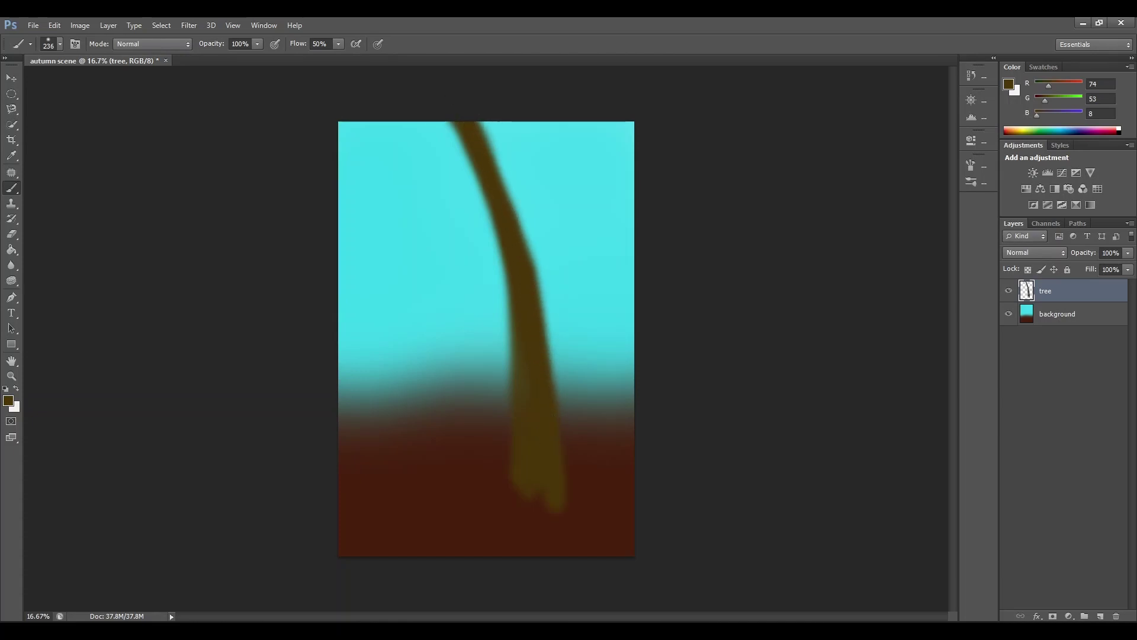
mouse_move(521, 240)
left_mouse_down()
mouse_move(639, 168)
mouse_move(522, 251)
mouse_move(557, 224)
mouse_move(522, 273)
mouse_move(540, 241)
mouse_move(583, 221)
mouse_move(637, 168)
mouse_move(530, 246)
mouse_move(524, 273)
left_mouse_up()
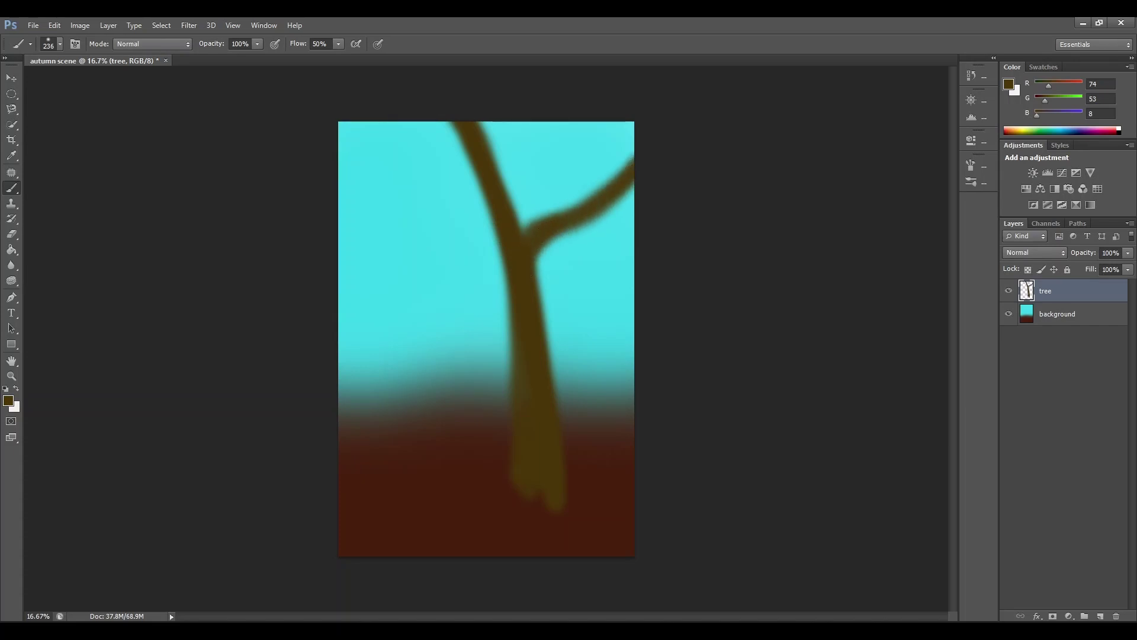
mouse_move(375, 257)
left_mouse_down()
mouse_move(471, 291)
mouse_move(528, 358)
mouse_move(502, 297)
mouse_move(392, 258)
mouse_move(448, 279)
mouse_move(511, 328)
mouse_move(487, 295)
mouse_move(525, 349)
mouse_move(492, 293)
mouse_move(394, 260)
mouse_move(328, 195)
mouse_move(394, 265)
mouse_move(486, 303)
mouse_move(516, 336)
mouse_move(532, 382)
left_mouse_up()
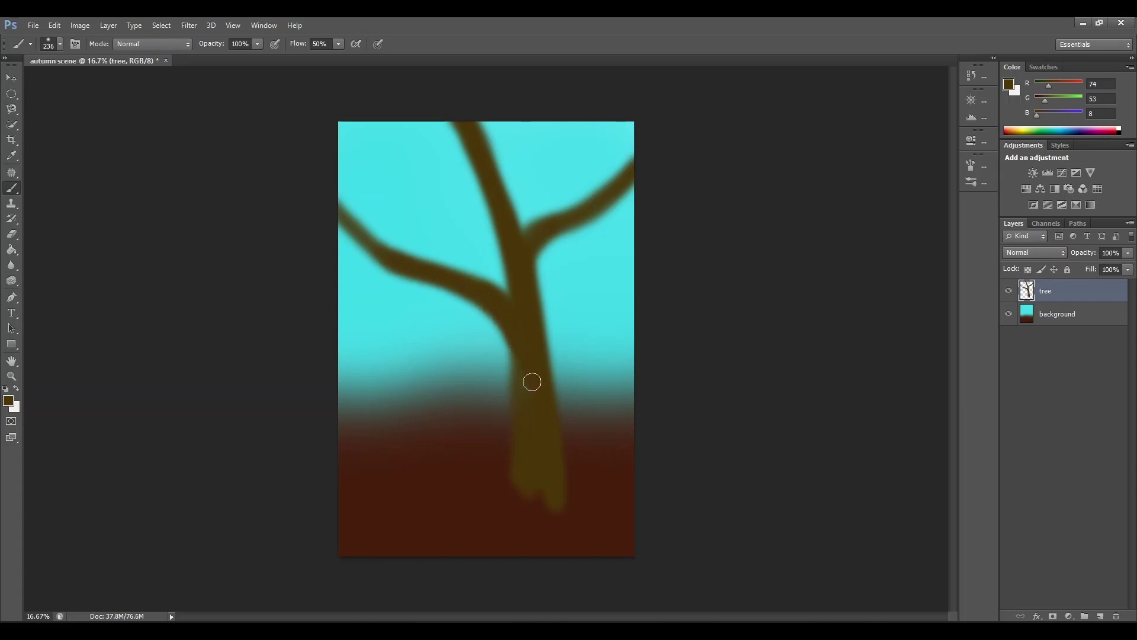
Step: Reduce the brush to 139 px and paint secondary branches off the right main branch and above and below the left one
left_click(60, 44)
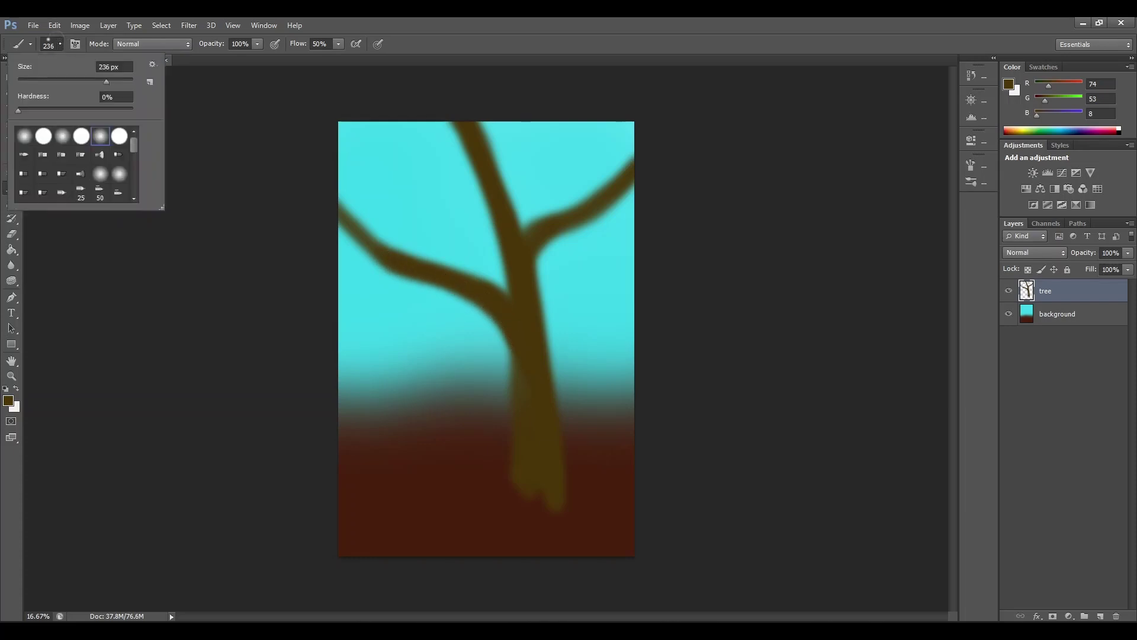
left_click_drag(105, 80, 86, 80)
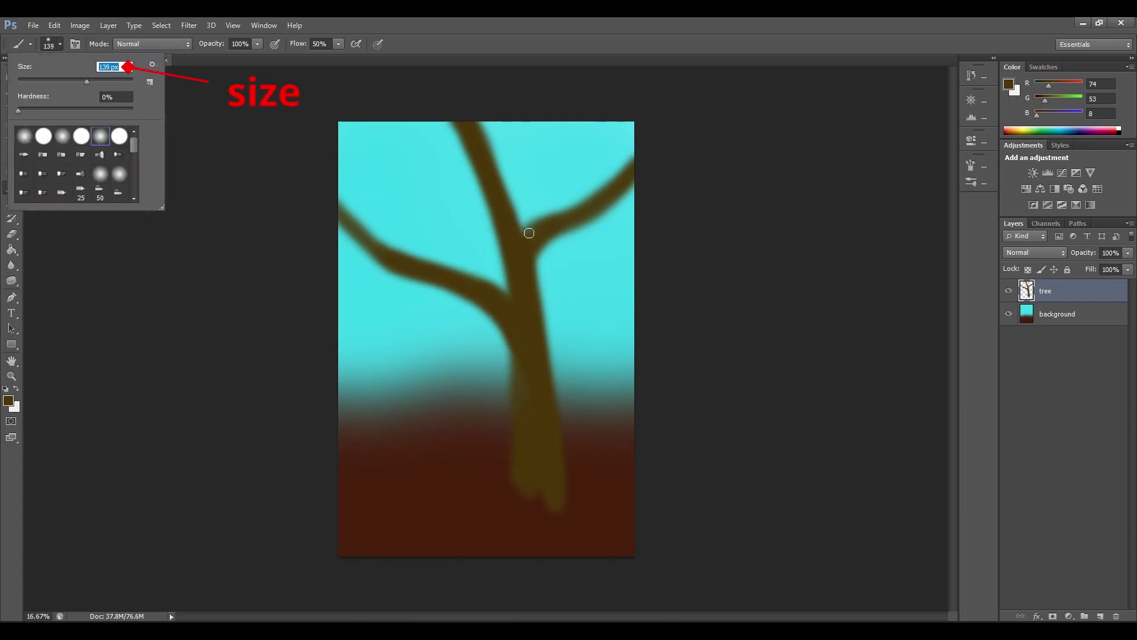
mouse_move(572, 208)
left_mouse_down()
mouse_move(600, 134)
mouse_move(573, 202)
mouse_move(581, 157)
mouse_move(616, 111)
mouse_move(578, 175)
mouse_move(572, 212)
mouse_move(578, 174)
mouse_move(616, 115)
mouse_move(579, 162)
mouse_move(557, 219)
mouse_move(577, 163)
mouse_move(557, 216)
left_mouse_up()
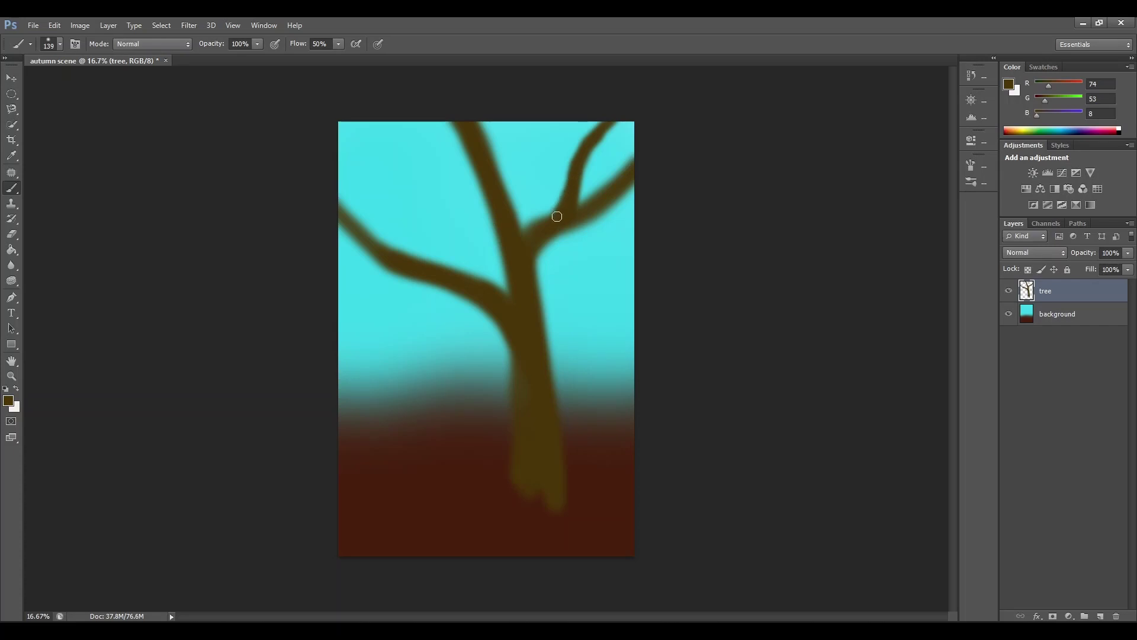
mouse_move(454, 269)
left_mouse_down()
mouse_move(401, 176)
mouse_move(470, 282)
mouse_move(444, 244)
mouse_move(466, 272)
mouse_move(400, 343)
left_mouse_up()
mouse_move(448, 306)
left_mouse_down()
mouse_move(397, 342)
mouse_move(370, 349)
mouse_move(463, 300)
left_mouse_up()
mouse_move(444, 250)
left_mouse_down()
mouse_move(455, 186)
mouse_move(444, 149)
left_mouse_up()
mouse_move(442, 241)
left_mouse_down()
mouse_move(451, 251)
mouse_move(459, 217)
mouse_move(445, 157)
mouse_move(463, 219)
mouse_move(458, 274)
mouse_move(455, 234)
mouse_move(469, 277)
mouse_move(400, 256)
mouse_move(364, 187)
mouse_move(418, 272)
mouse_move(362, 180)
mouse_move(332, 159)
mouse_move(358, 175)
mouse_move(396, 248)
left_mouse_up()
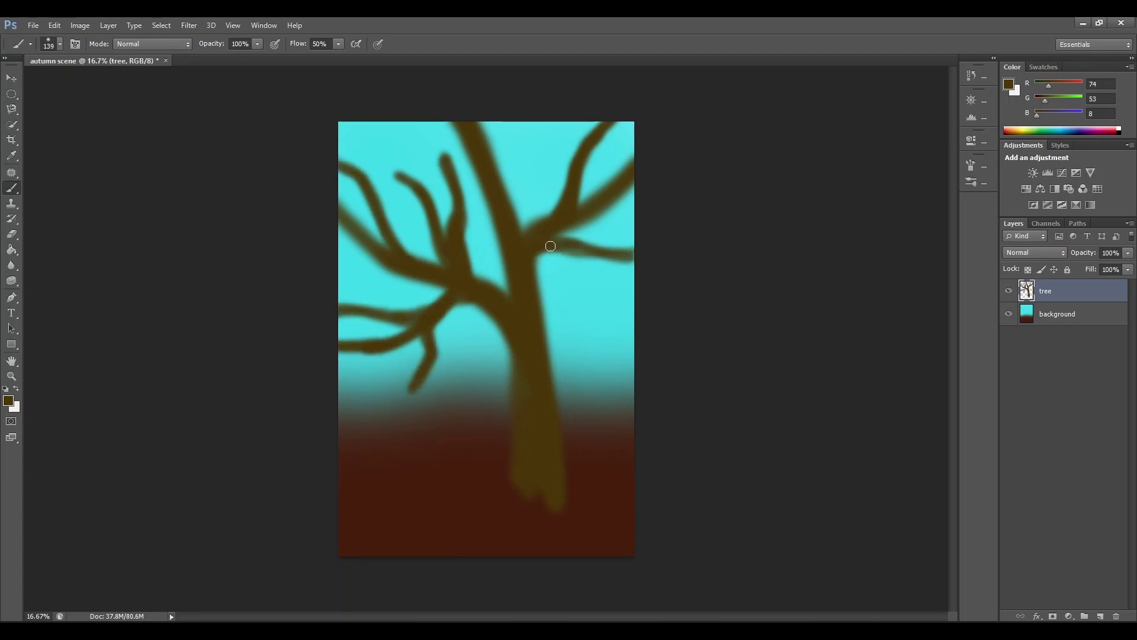
Step: Paint further branches on the right side and off the upper trunk, plus thin twigs among the existing branches
left_click_drag(575, 249, 647, 253)
mouse_move(576, 179)
left_mouse_down()
mouse_move(579, 114)
mouse_move(579, 168)
mouse_move(572, 129)
left_mouse_up()
mouse_move(498, 186)
left_mouse_down()
mouse_move(538, 121)
mouse_move(492, 185)
mouse_move(536, 120)
mouse_move(515, 155)
left_mouse_up()
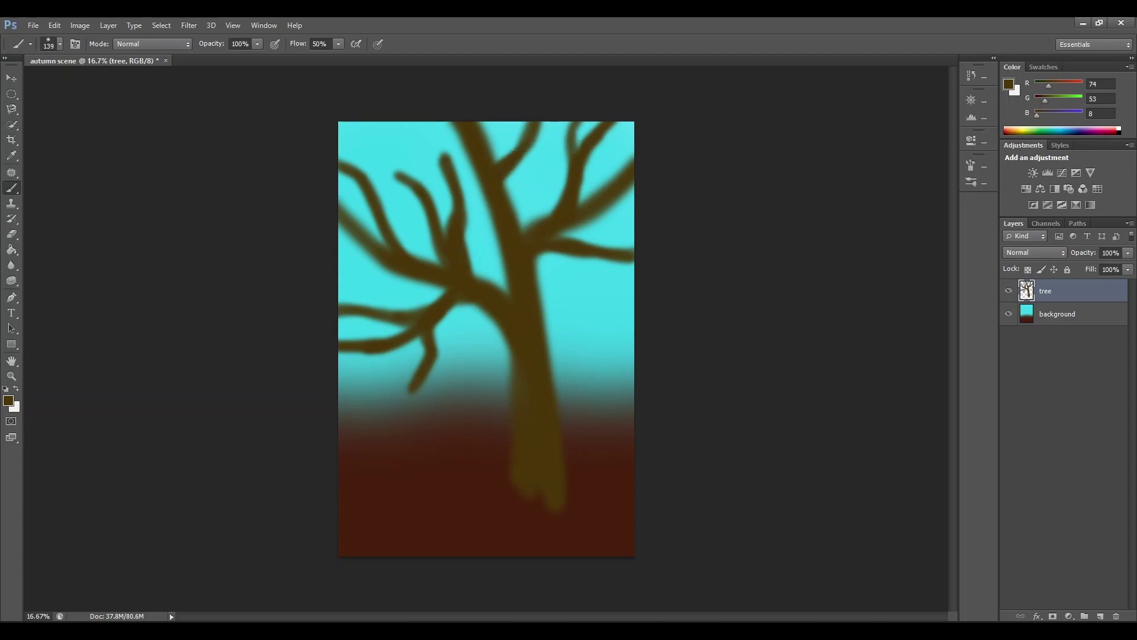
left_click_drag(398, 127, 451, 191)
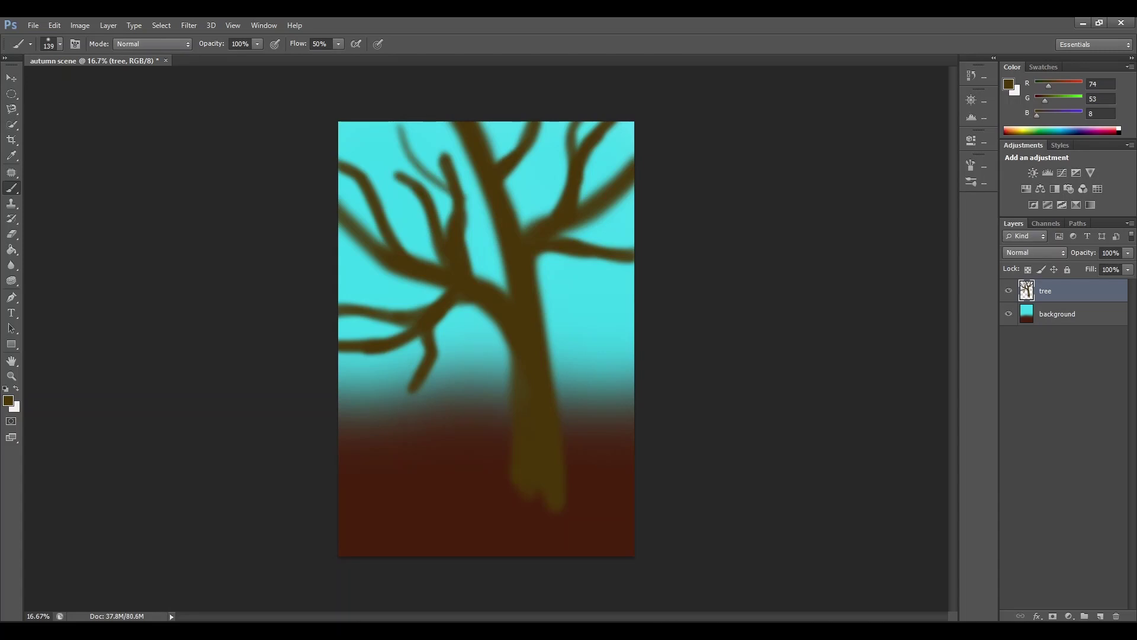
mouse_move(397, 125)
left_mouse_down()
mouse_move(455, 196)
mouse_move(406, 220)
mouse_move(391, 196)
mouse_move(397, 162)
mouse_move(435, 126)
mouse_move(435, 169)
left_mouse_up()
left_click_drag(583, 260, 618, 284)
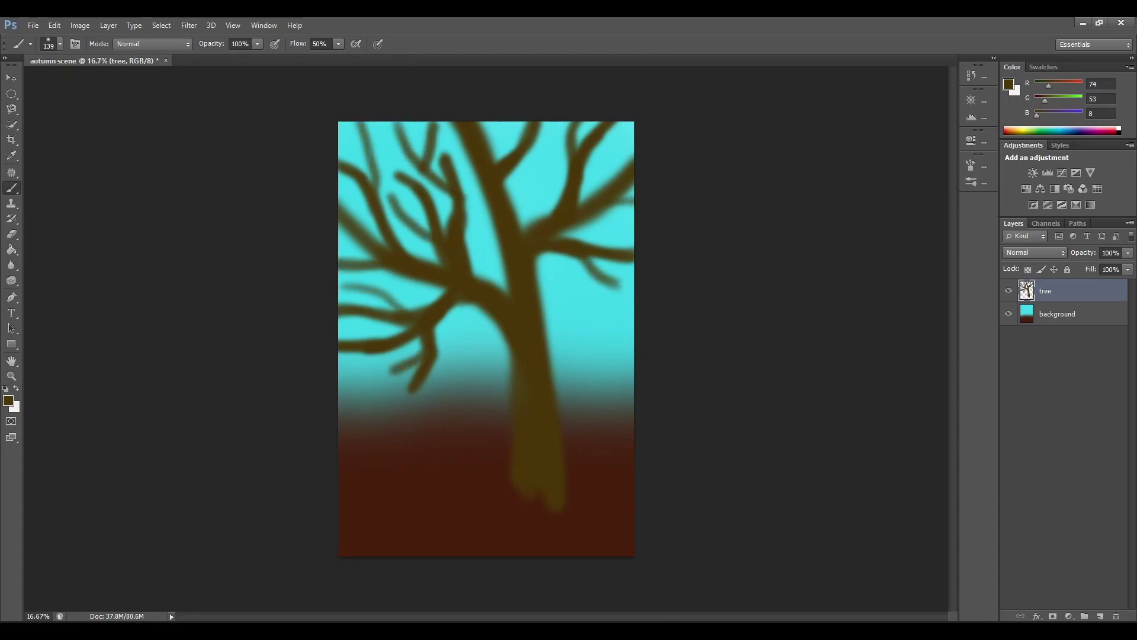
Step: Reduce the brush to 82 px and paint thin twigs on the upper branches beside the trunk and on the right side
left_click(60, 44)
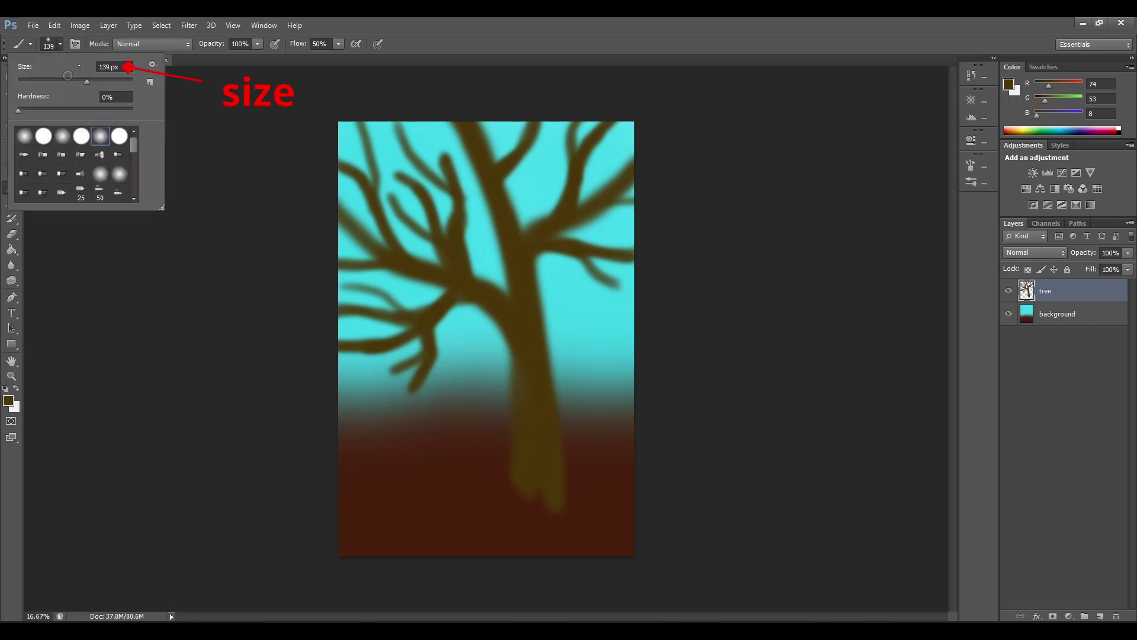
left_click_drag(87, 82, 65, 81)
left_click_drag(428, 169, 420, 126)
key("ctrl+z")
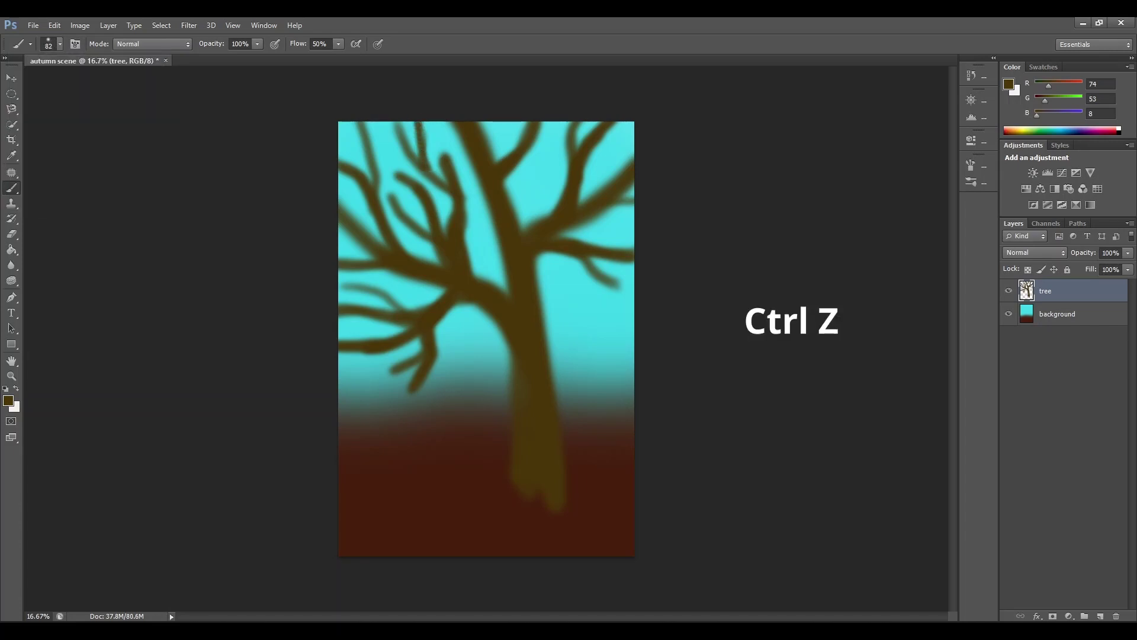
mouse_move(508, 123)
left_mouse_down()
mouse_move(509, 148)
mouse_move(512, 122)
mouse_move(513, 139)
left_mouse_up()
left_click_drag(567, 183, 548, 151)
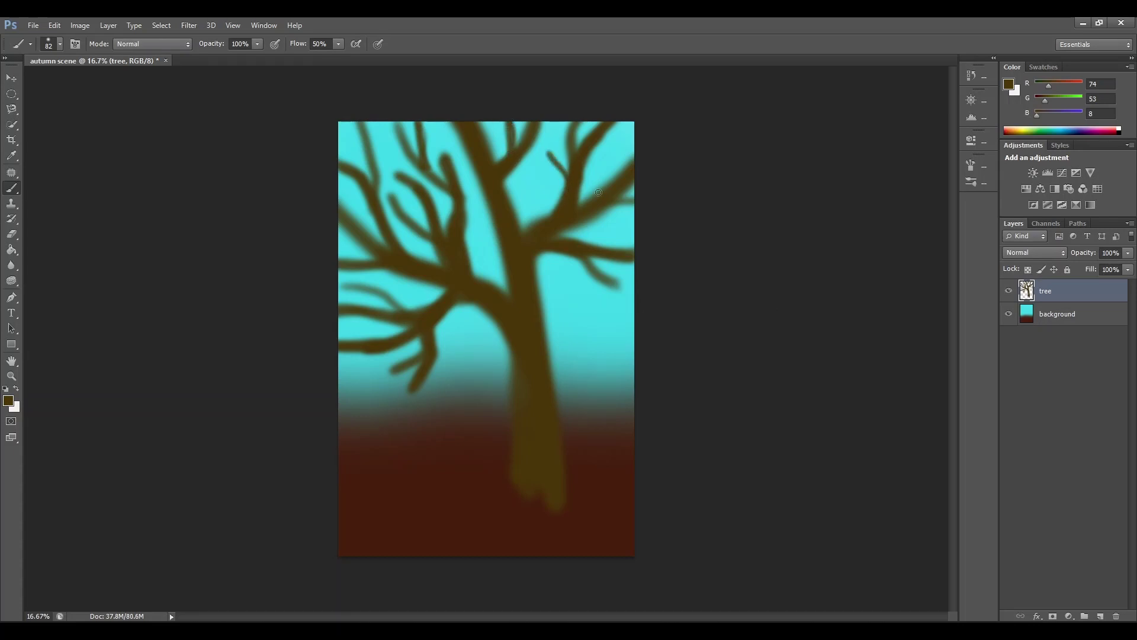
mouse_move(609, 186)
left_mouse_down()
mouse_move(635, 137)
mouse_move(611, 191)
left_mouse_up()
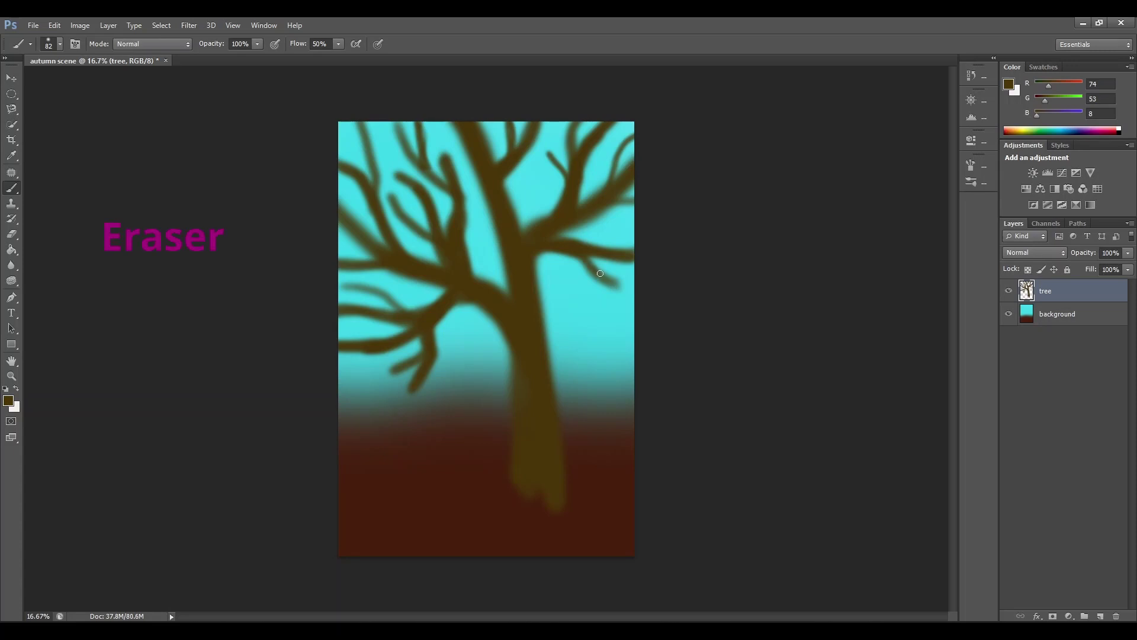
Step: Paint more thin twigs off the drooping right branch, the lower left branches and the branches across the crown
mouse_move(598, 272)
left_mouse_down()
mouse_move(632, 277)
mouse_move(601, 281)
left_mouse_up()
mouse_move(592, 271)
left_mouse_down()
mouse_move(632, 277)
mouse_move(583, 261)
left_mouse_up()
left_click_drag(437, 360, 451, 381)
mouse_move(372, 364)
left_mouse_down()
mouse_move(409, 359)
mouse_move(352, 372)
left_mouse_up()
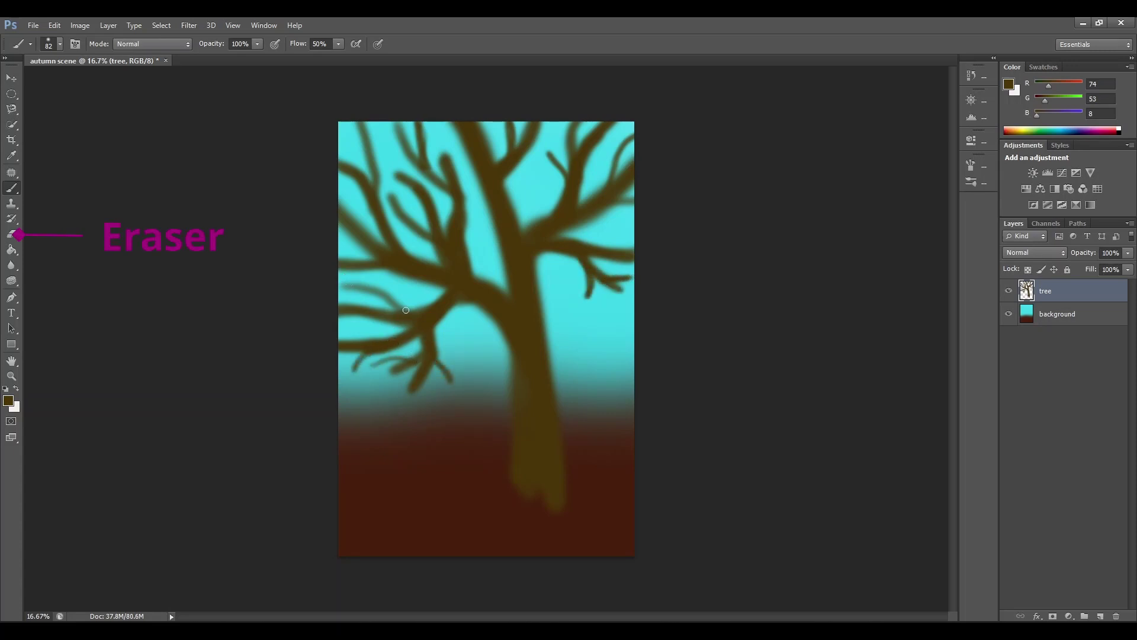
left_click_drag(406, 310, 361, 259)
mouse_move(406, 191)
left_mouse_down()
mouse_move(431, 239)
mouse_move(474, 176)
mouse_move(568, 181)
mouse_move(610, 144)
left_mouse_up()
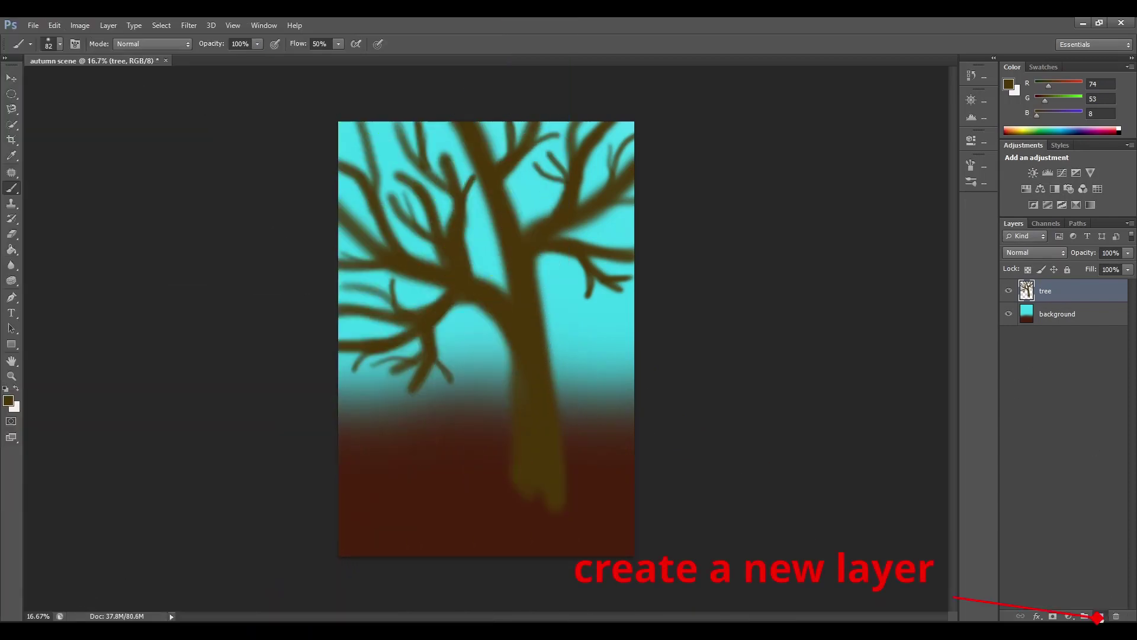
Step: Add a new layer above the tree layer and name it "bemch"
left_click(1100, 617)
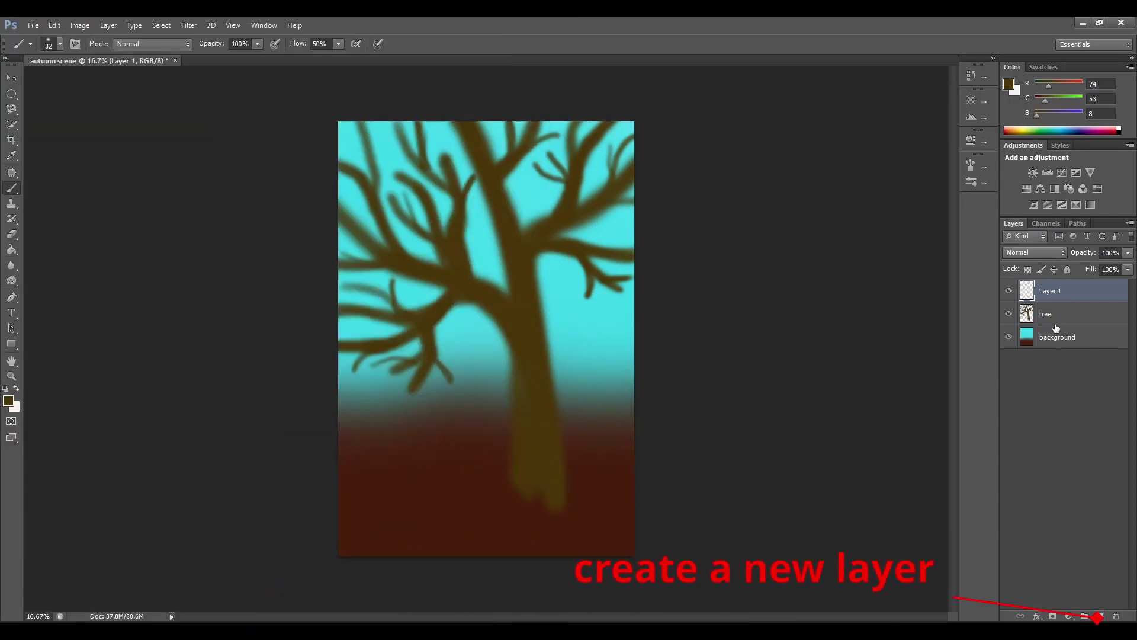
double_click(1058, 292)
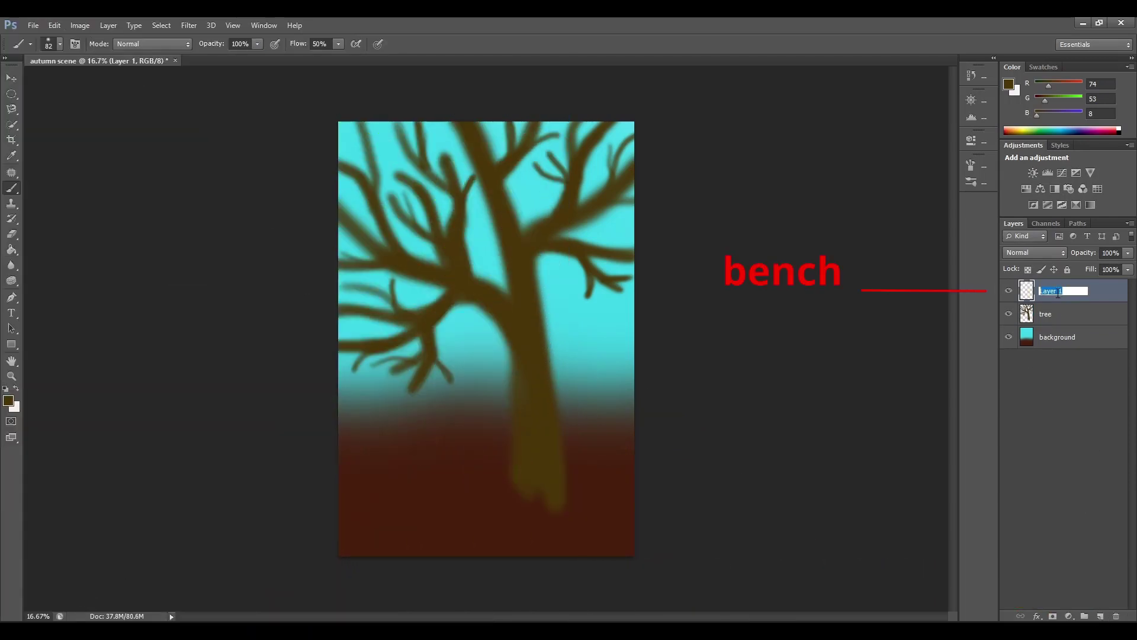
type("bemch")
key("Return")
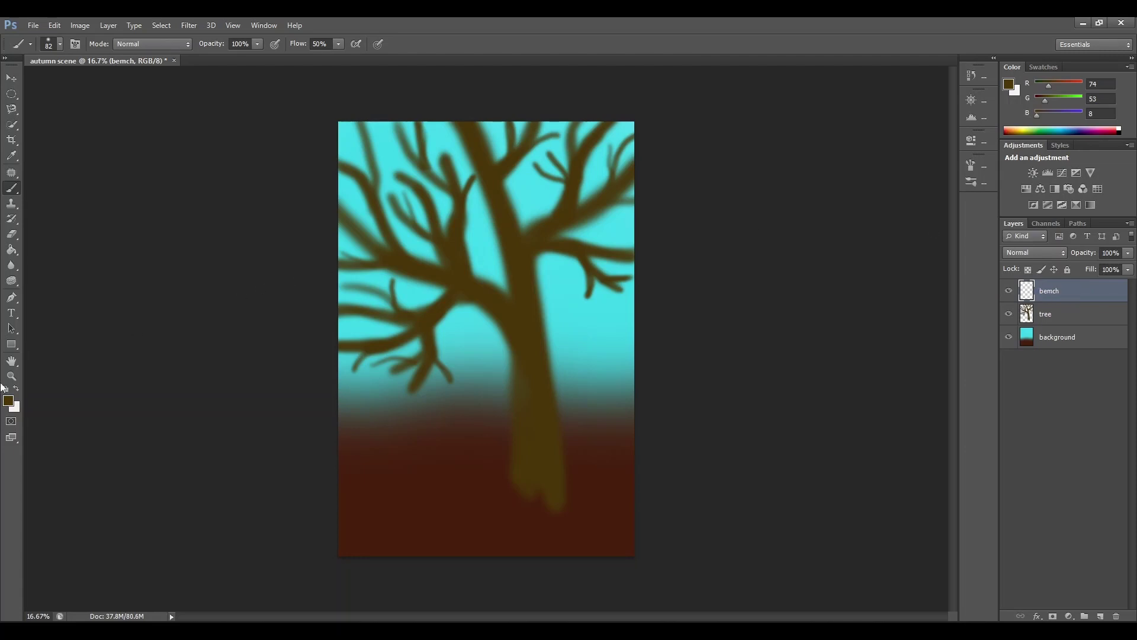
Step: Set the foreground color to a darker brown (RGB 47, 33, 4) for painting the bench
left_click(9, 400)
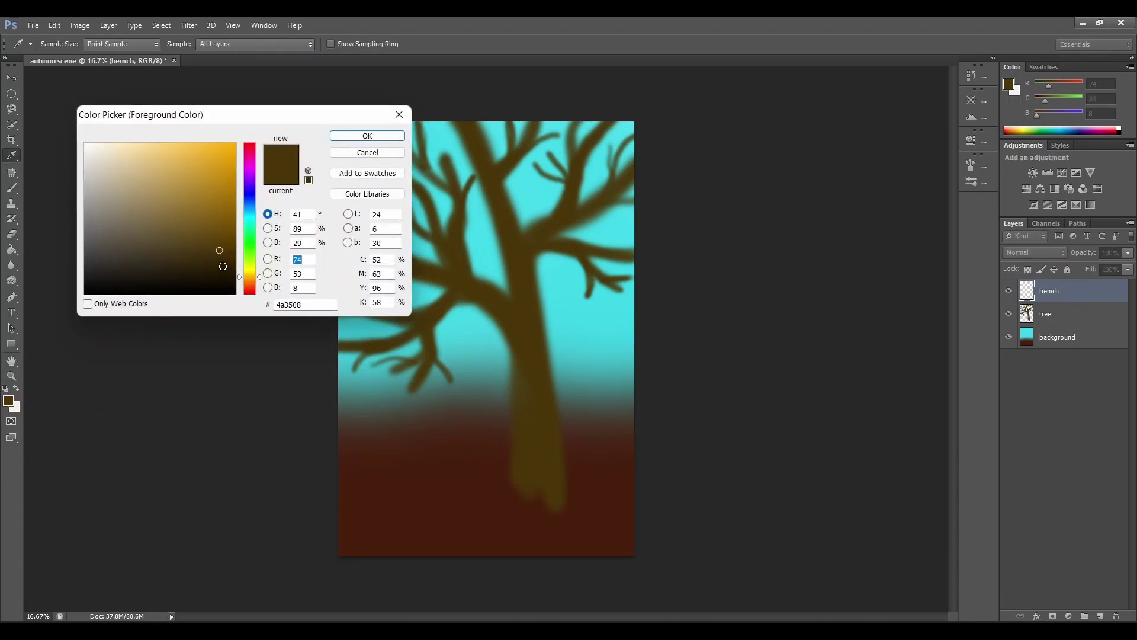
left_click(223, 266)
left_click(367, 135)
key("b")
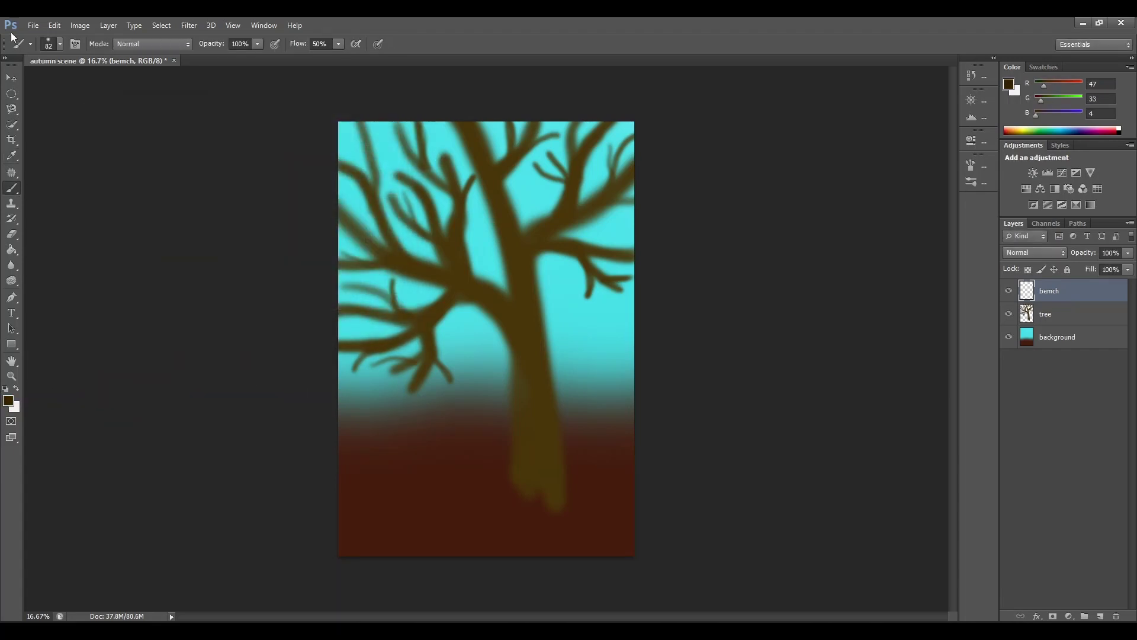
Step: With a 411 px soft brush, paint two thick slanted strokes in front of the trunk for the bench's backrest and seat
left_click(61, 44)
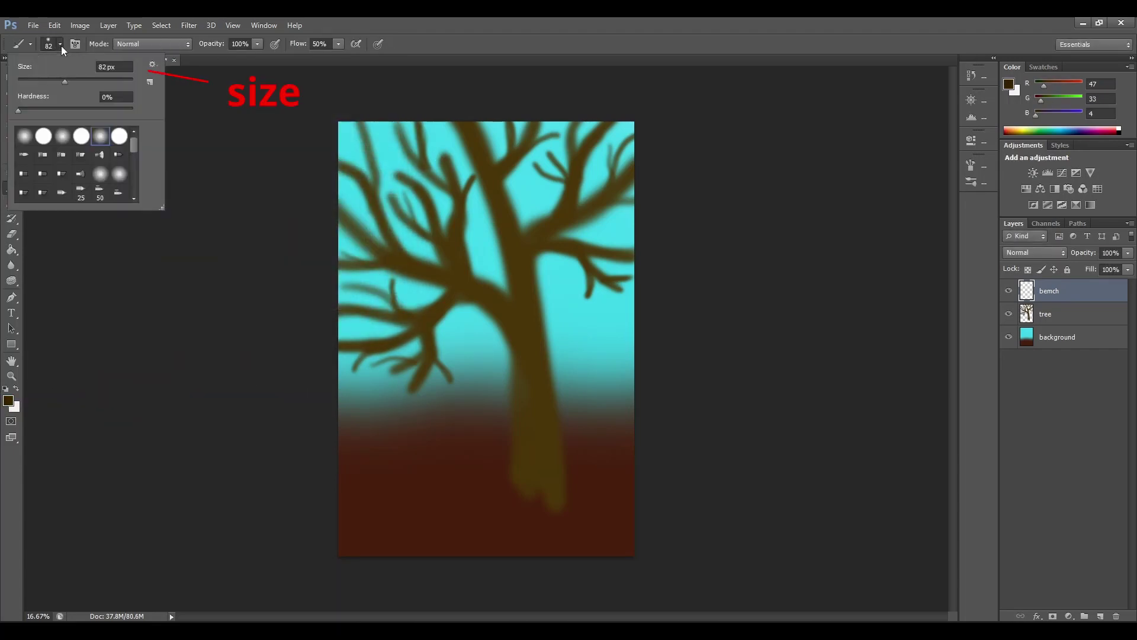
left_click(105, 80)
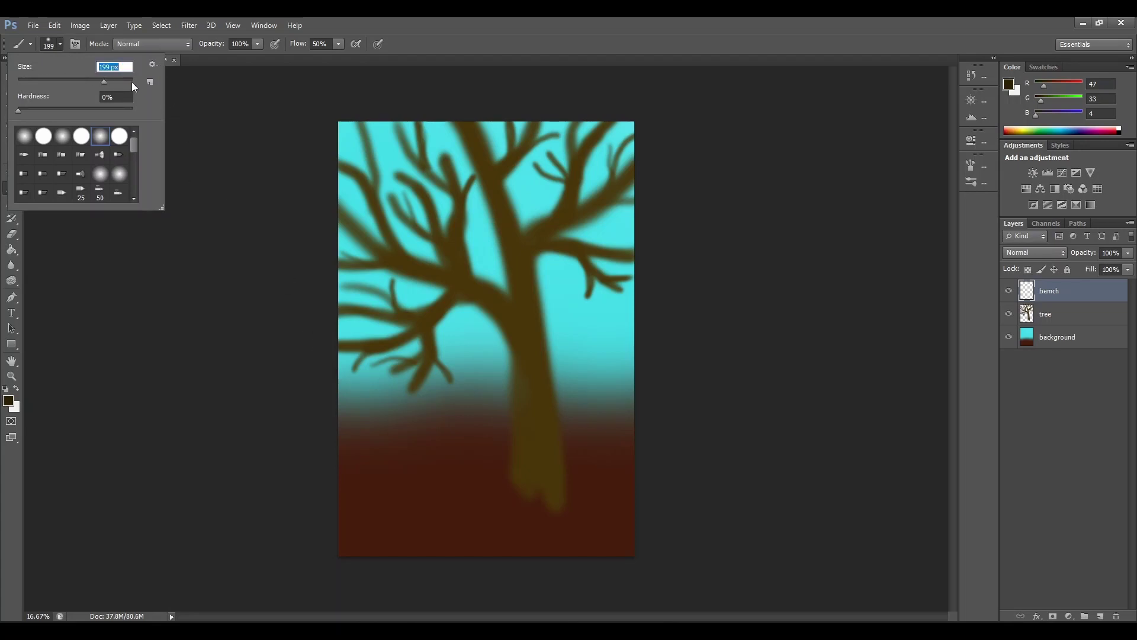
left_click(116, 83)
mouse_move(460, 421)
left_mouse_down()
mouse_move(526, 449)
mouse_move(461, 414)
mouse_move(538, 449)
mouse_move(454, 413)
left_mouse_up()
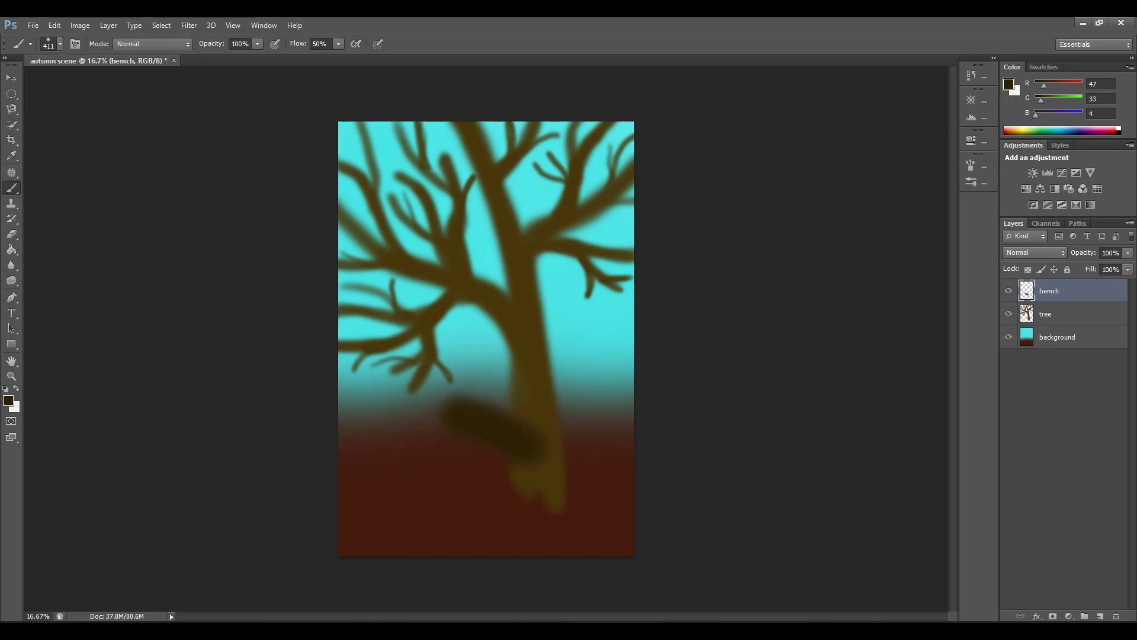
mouse_move(442, 455)
left_mouse_down()
mouse_move(495, 486)
mouse_move(427, 453)
mouse_move(513, 485)
left_mouse_up()
Step: Reduce the brush to 160 px, shape the bench's backrest and seat edges, and paint its legs
left_click(60, 44)
left_click_drag(115, 81, 92, 81)
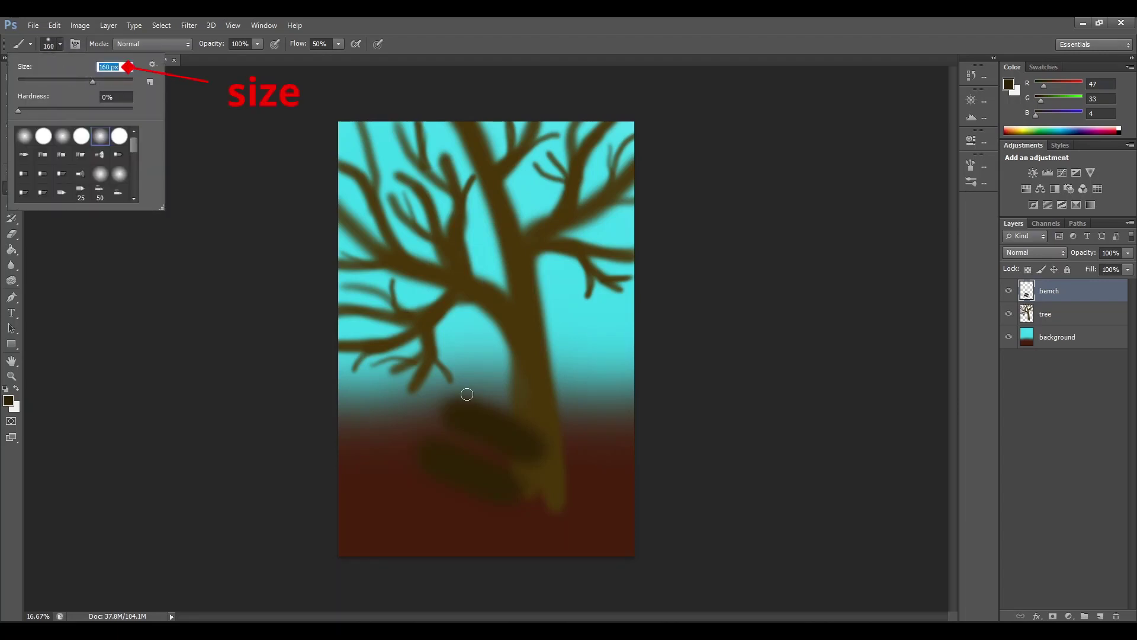
left_click(507, 481)
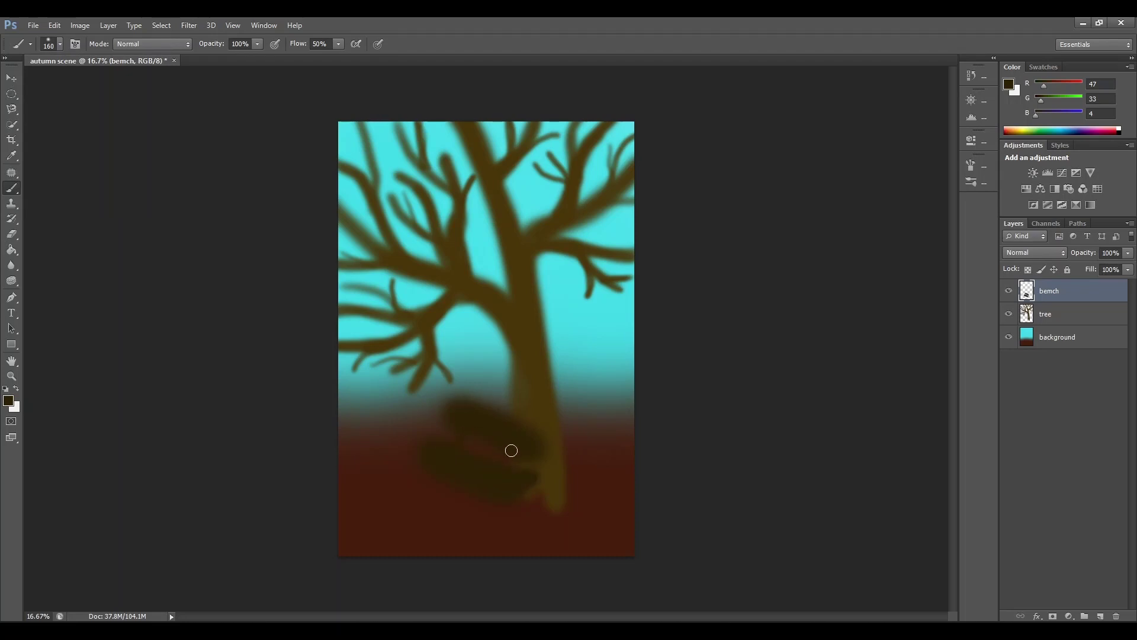
mouse_move(425, 493)
left_mouse_down()
mouse_move(462, 470)
mouse_move(462, 512)
mouse_move(515, 500)
mouse_move(512, 490)
mouse_move(498, 488)
mouse_move(493, 520)
left_mouse_up()
left_click_drag(534, 485, 546, 510)
Step: Add a new layer above the bench layer and name it "details"
left_click(1103, 618)
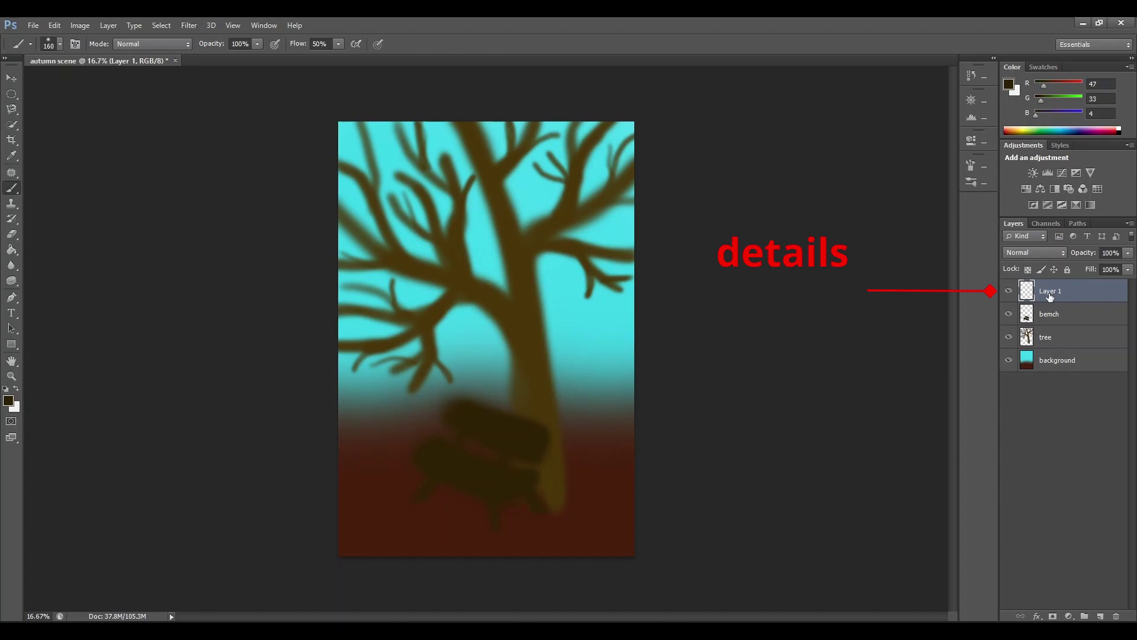
double_click(1050, 292)
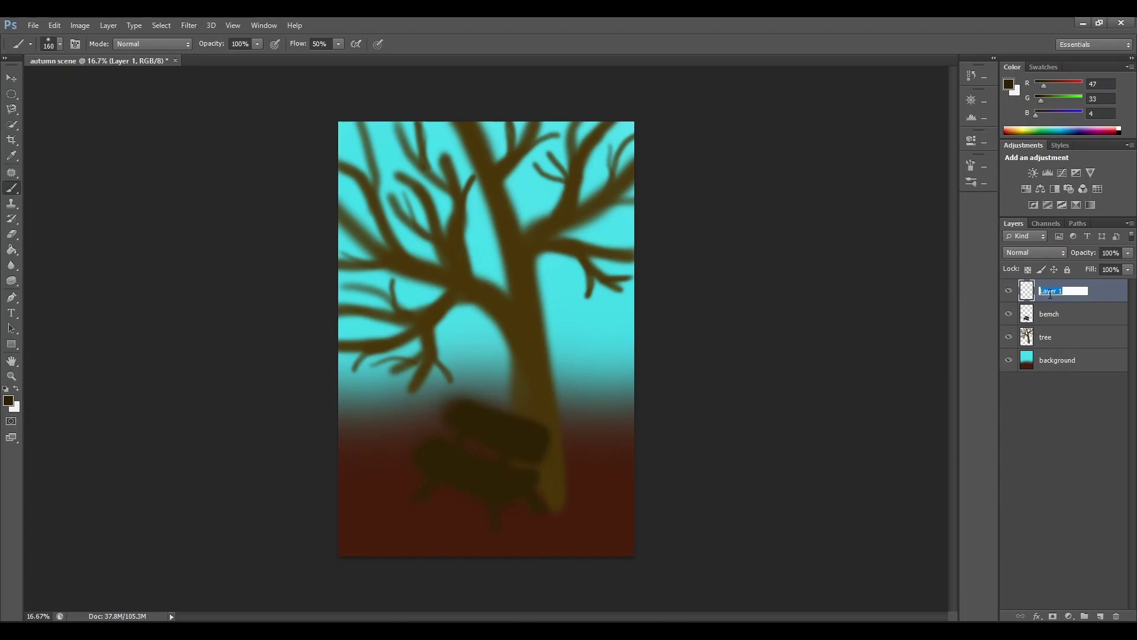
type("details")
key("Return")
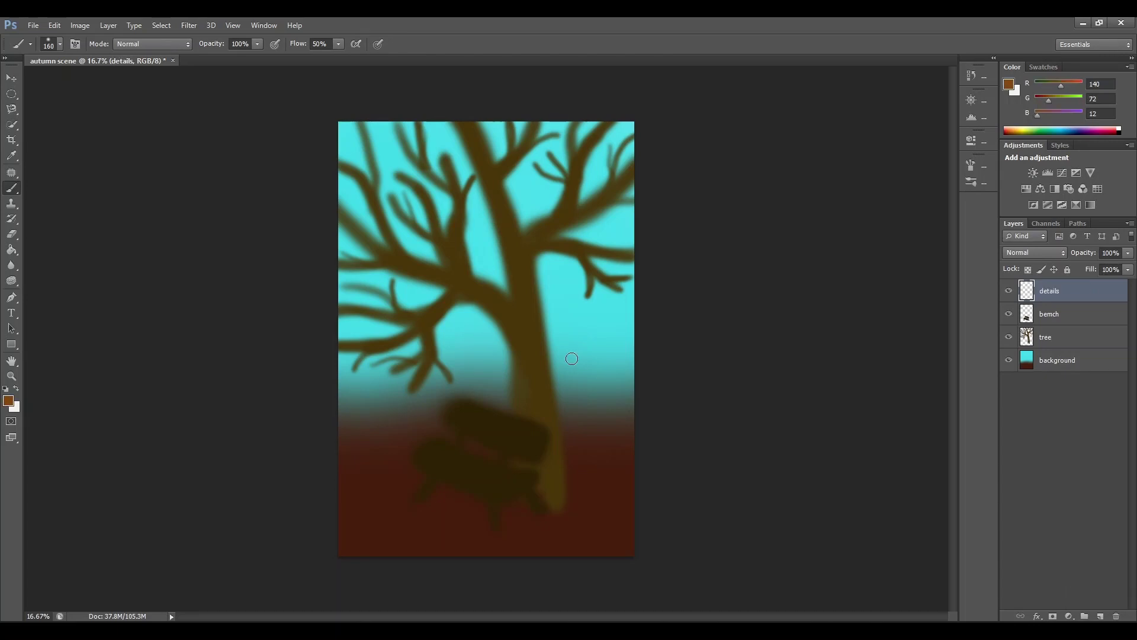
Step: Zoom in on the bench at 50% and choose the textured 48 brush tip, enlarged to 158 px
key("ctrl+plus")
key("ctrl+plus")
key("ctrl+plus")
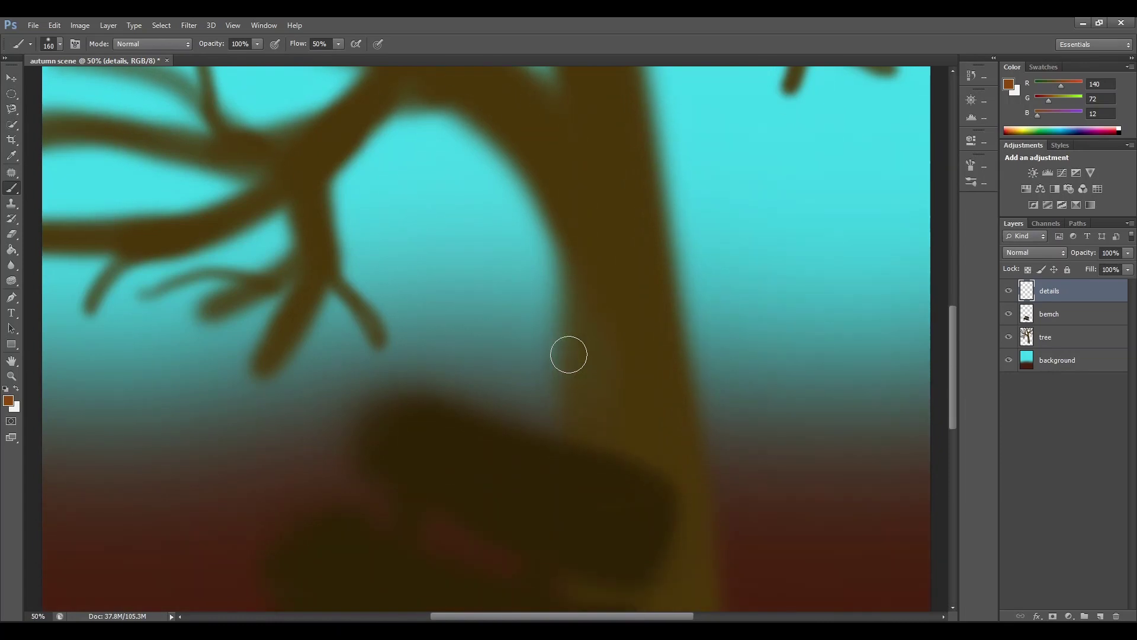
scroll(569, 354, "down", 1)
left_click(59, 44)
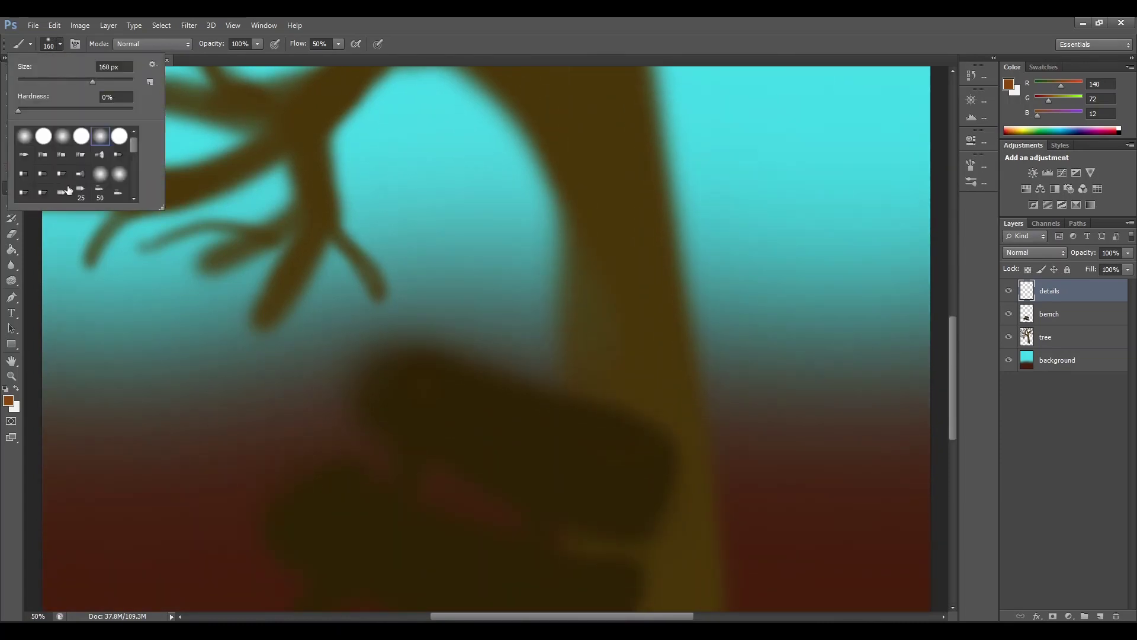
scroll(68, 190, "down", 1)
scroll(457, 402, "down", 1)
scroll(458, 401, "down", 5)
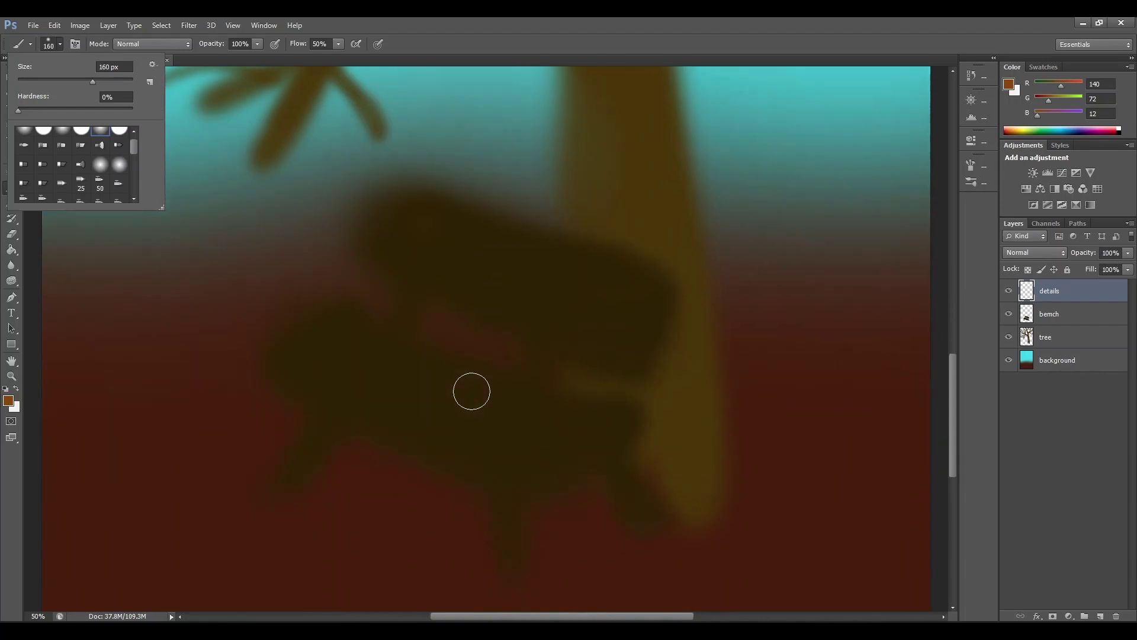
scroll(58, 174, "down", 5)
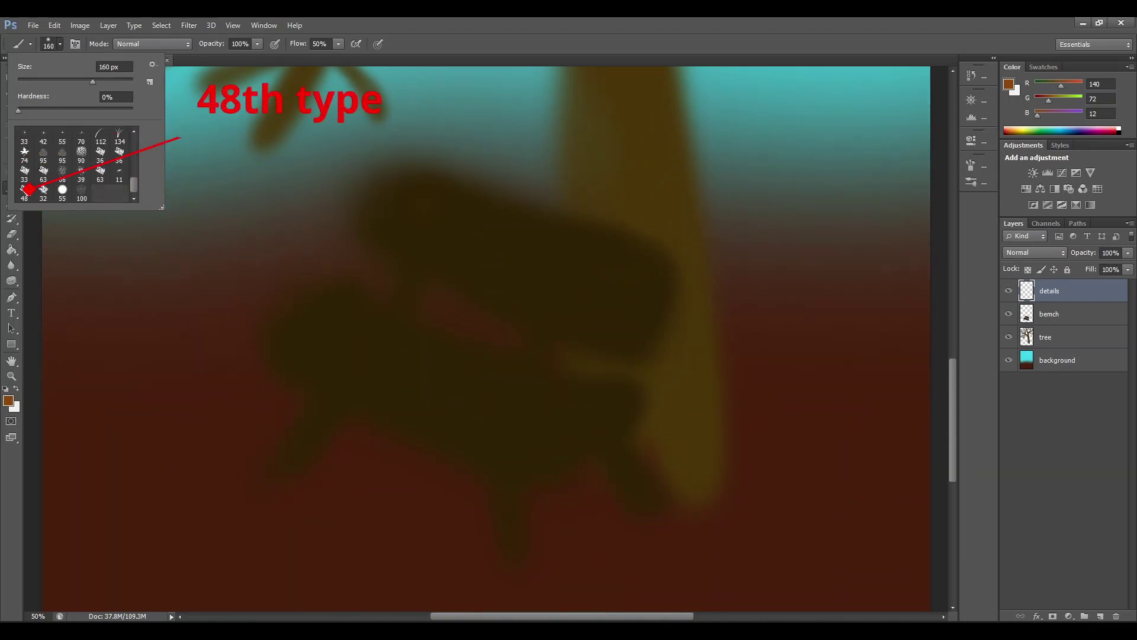
left_click(26, 190)
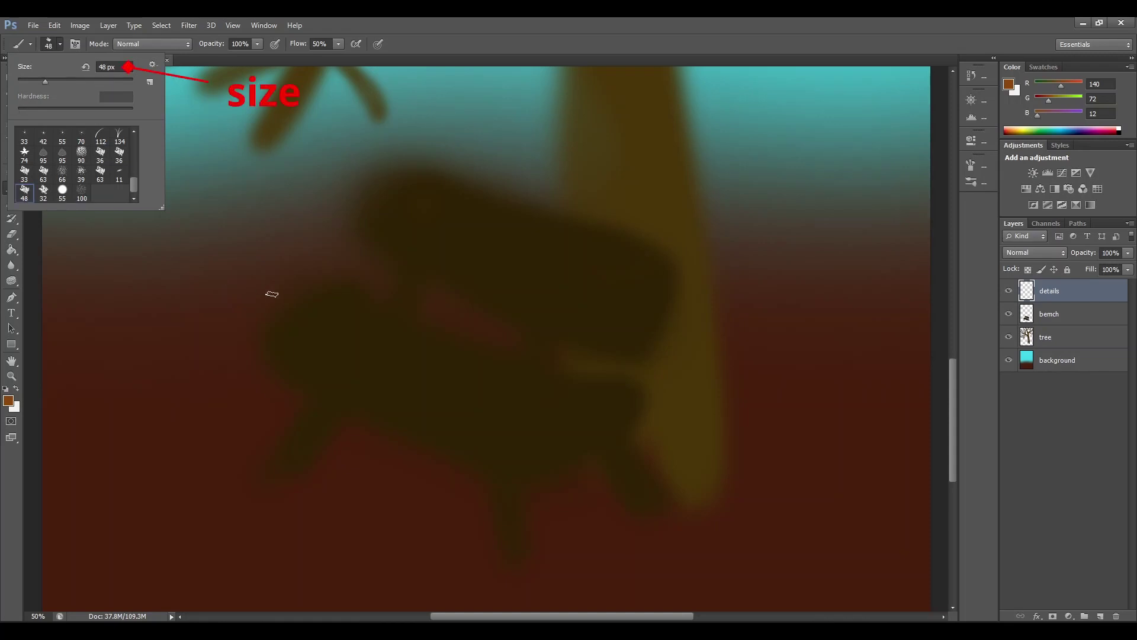
left_click(68, 79)
left_click(92, 80)
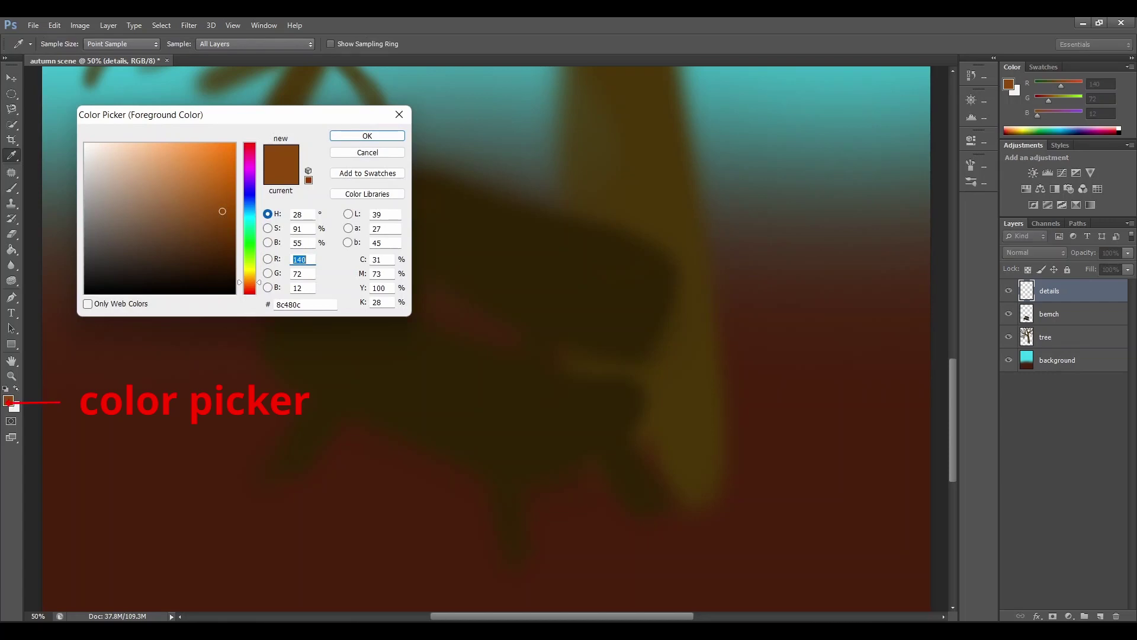
Step: Set the foreground color to light brown (RGB 178, 124, 77) and enlarge the textured brush to 246 px
left_click(170, 188)
left_click(337, 135)
key("b")
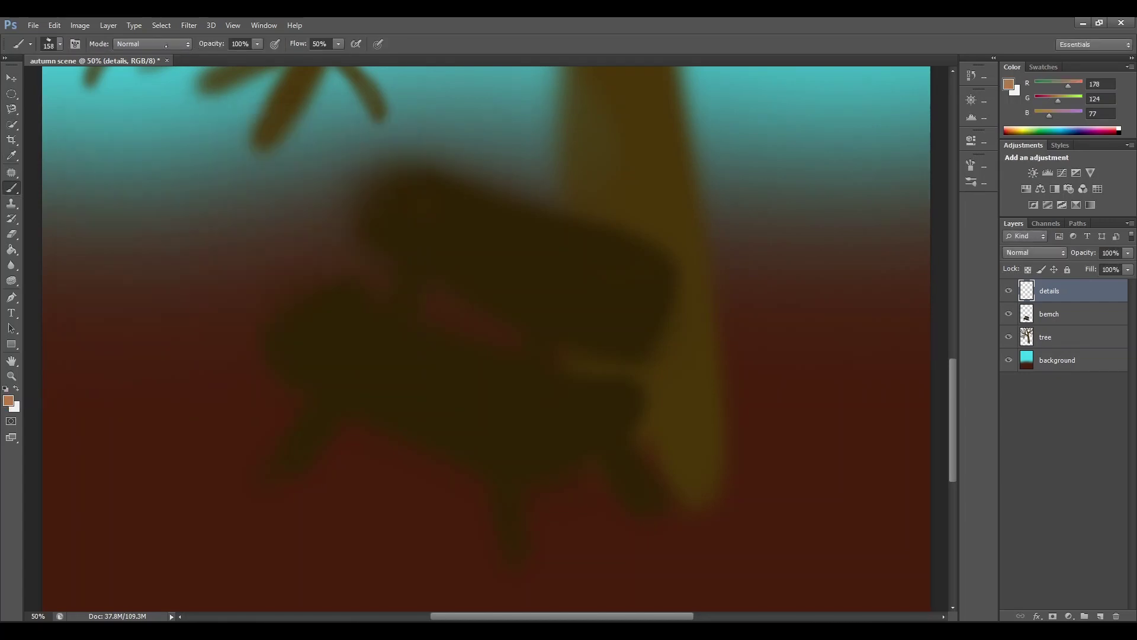
left_click(59, 43)
left_click_drag(92, 81, 107, 82)
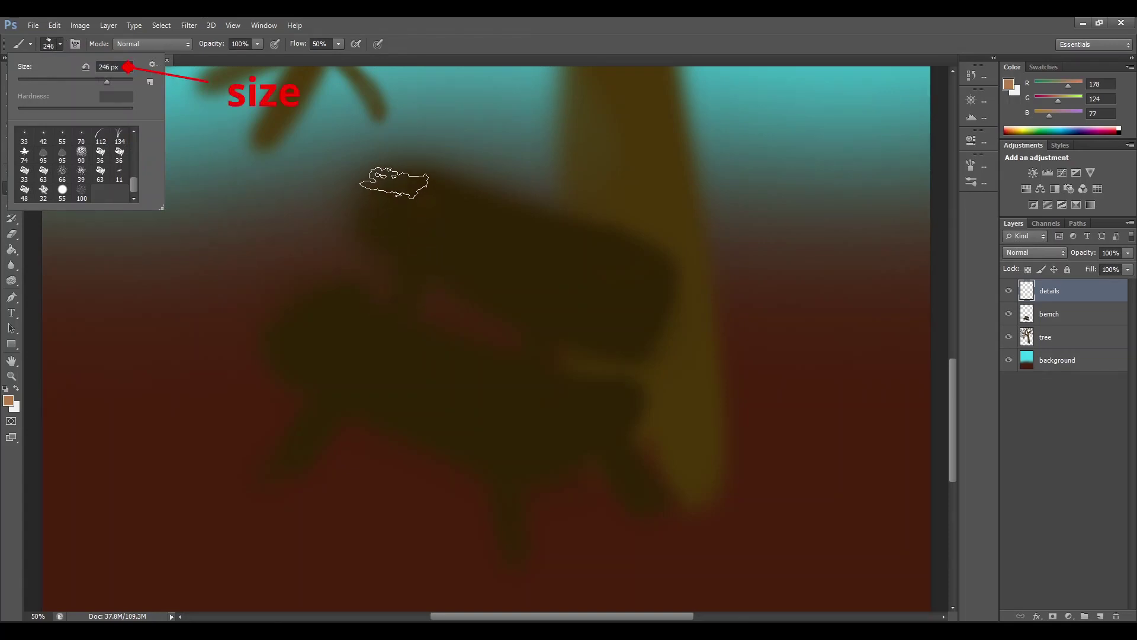
Step: Paint short light brown texture strokes across the bench's backrest and along the front edge of its seat
left_click(407, 193)
left_click(447, 224)
mouse_move(428, 235)
left_mouse_down()
mouse_move(508, 238)
mouse_move(483, 261)
left_mouse_up()
left_click_drag(497, 270, 522, 284)
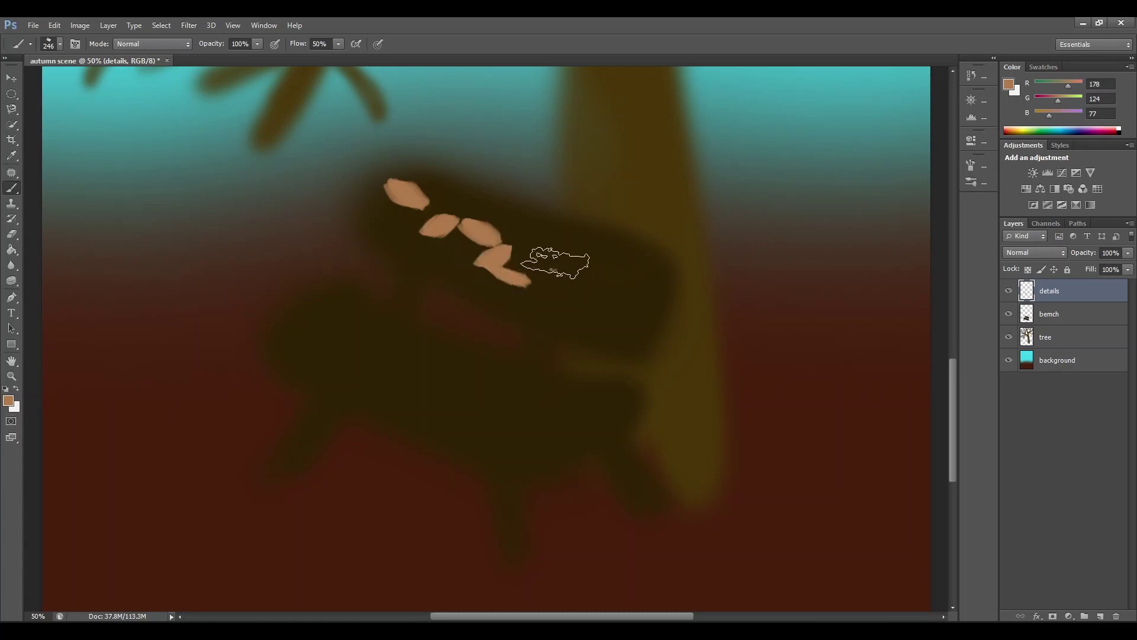
left_click(554, 259)
left_click(587, 284)
left_click(640, 284)
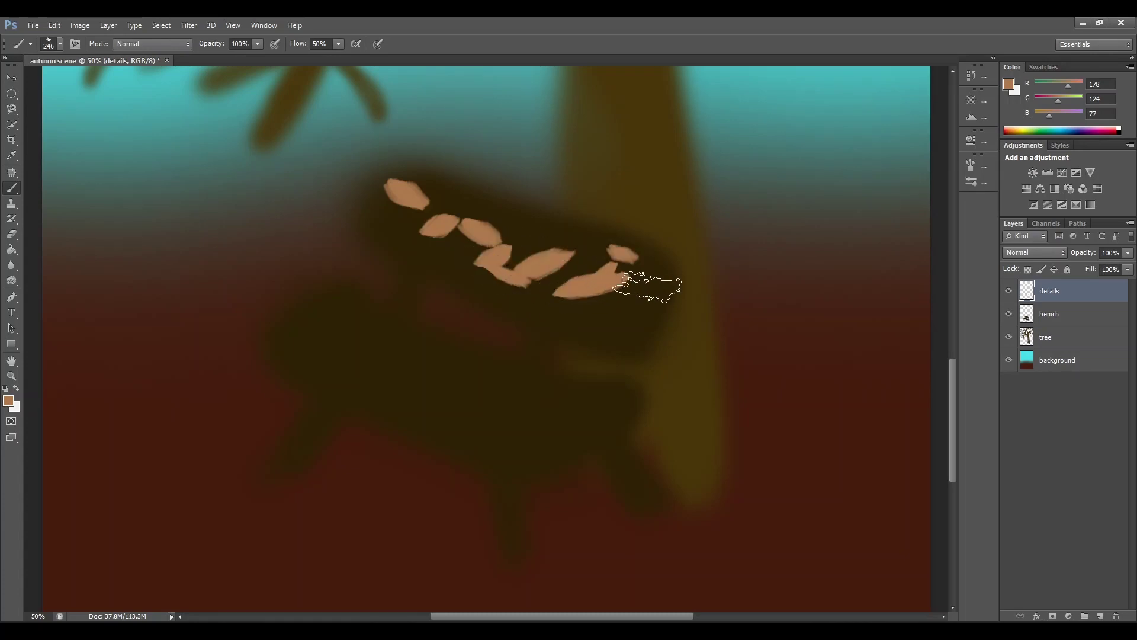
left_click(636, 308)
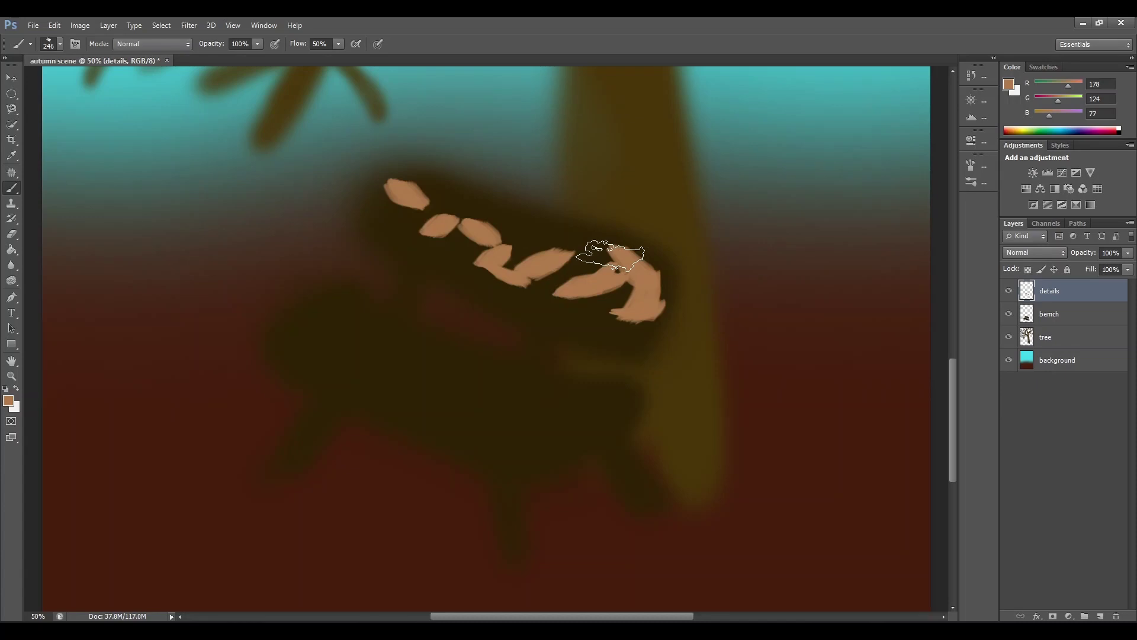
mouse_move(302, 365)
left_mouse_down()
mouse_move(480, 418)
mouse_move(533, 458)
mouse_move(544, 432)
mouse_move(495, 433)
left_mouse_up()
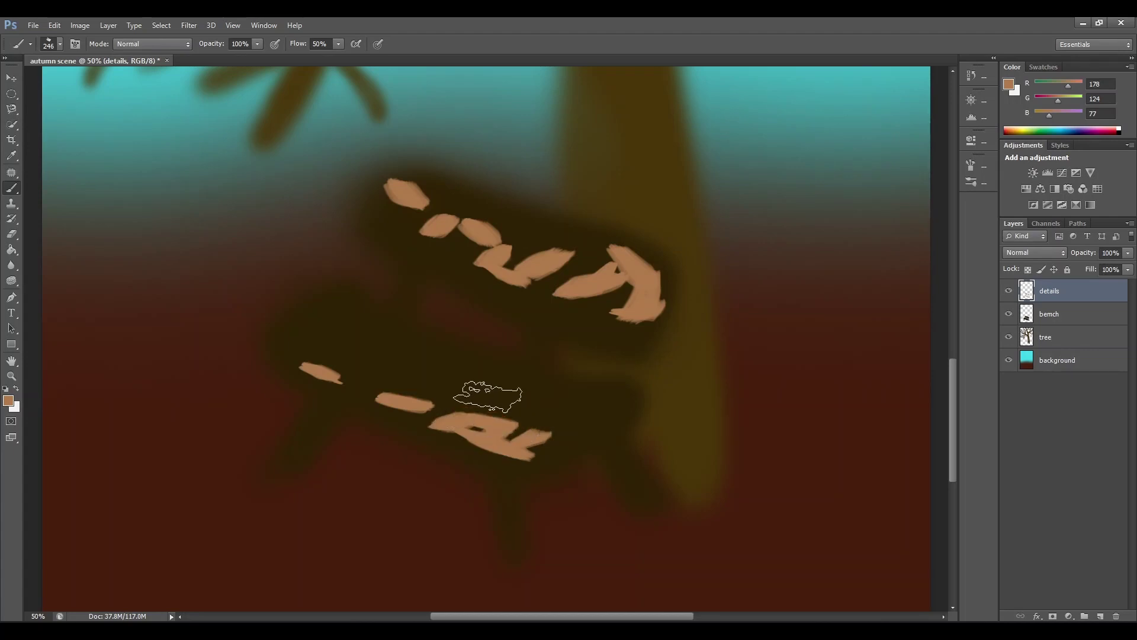
left_click_drag(304, 364, 379, 396)
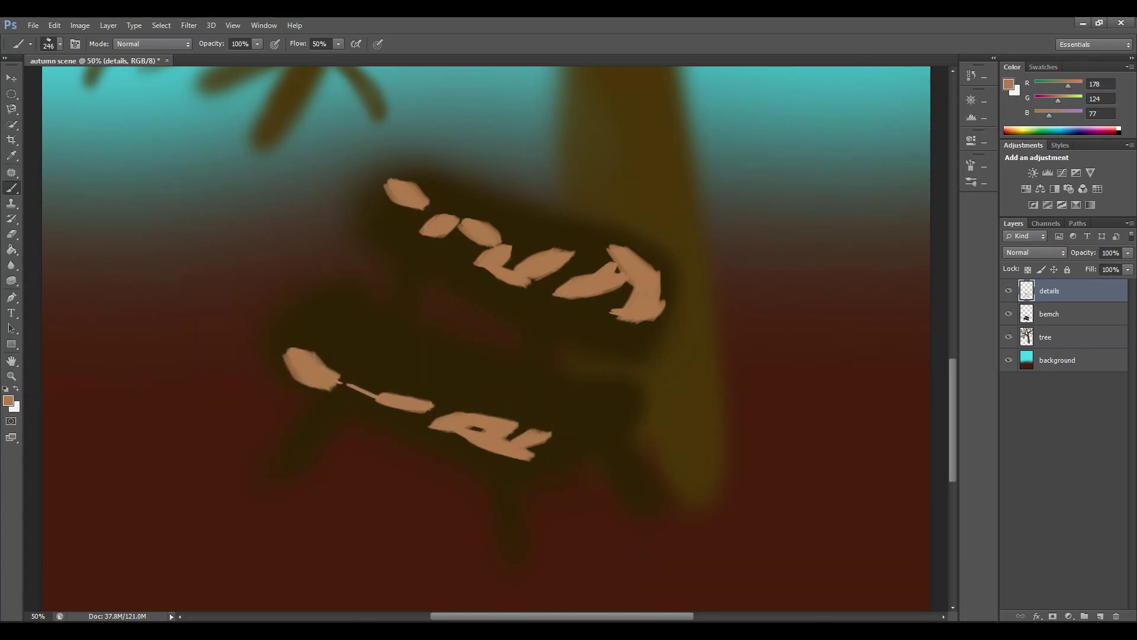
Step: Change the foreground color to a muted grayish brown (RGB 145, 115, 89)
left_click(8, 401)
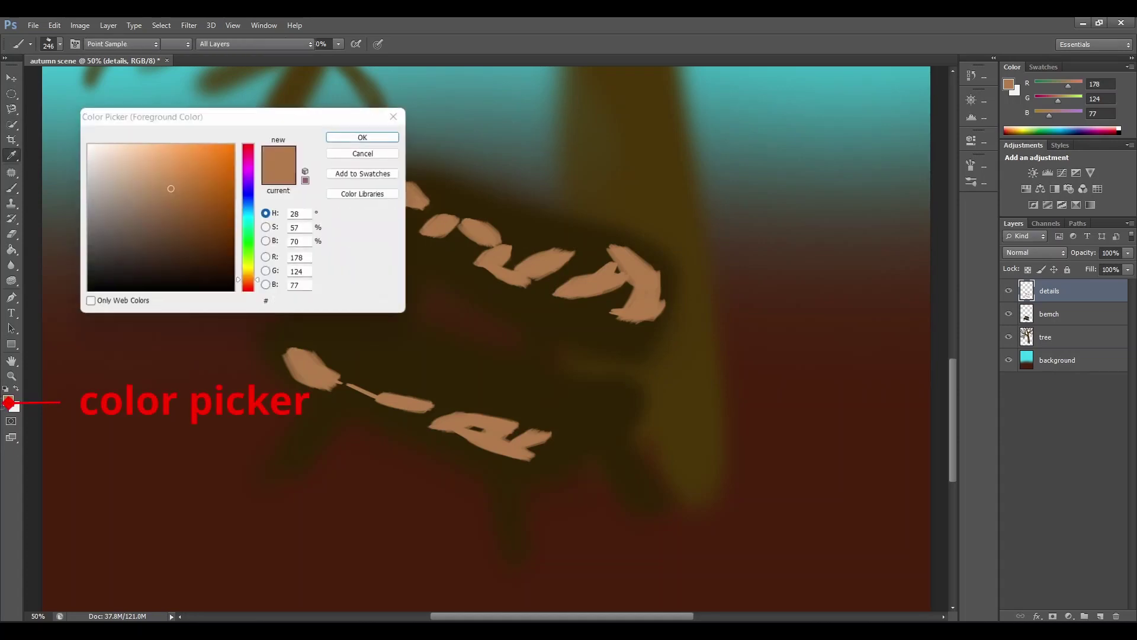
left_click(133, 188)
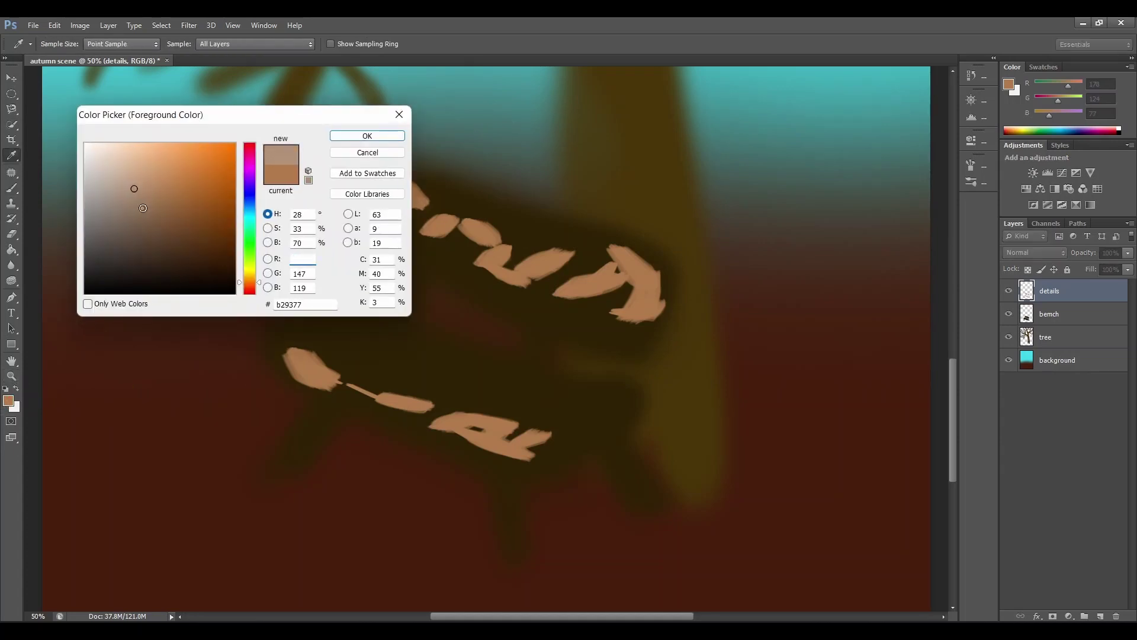
left_click(143, 208)
left_click(367, 136)
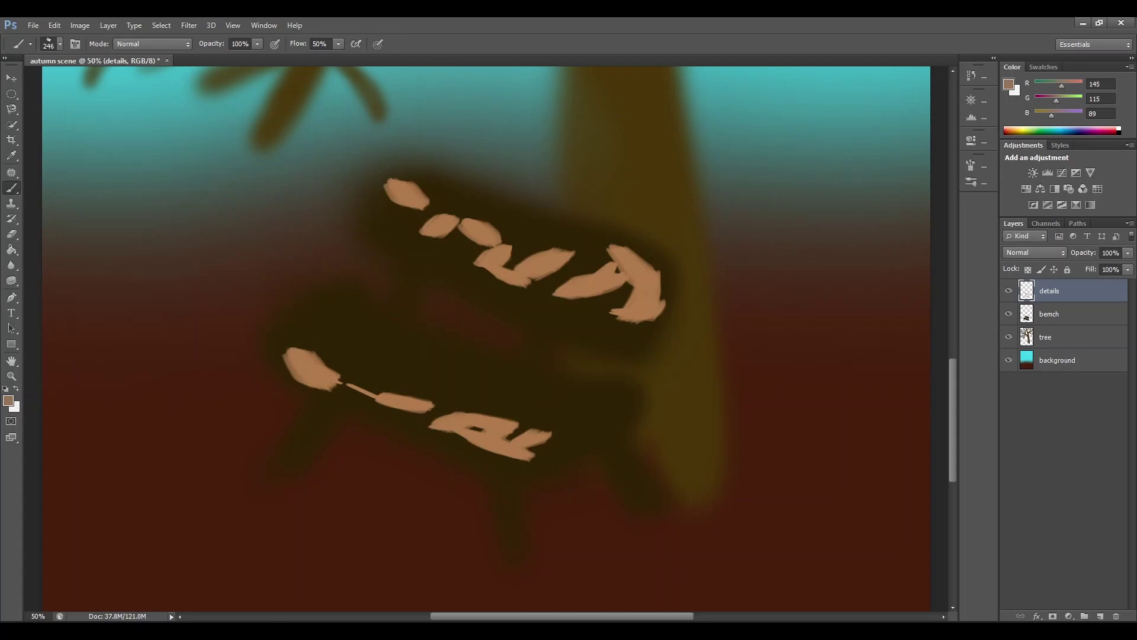
Step: Paint muted grayish brown texture strokes over the bench's backrest and along the front edge of its seat
mouse_move(423, 240)
left_mouse_down()
mouse_move(394, 223)
mouse_move(381, 198)
mouse_move(401, 229)
mouse_move(474, 261)
left_mouse_up()
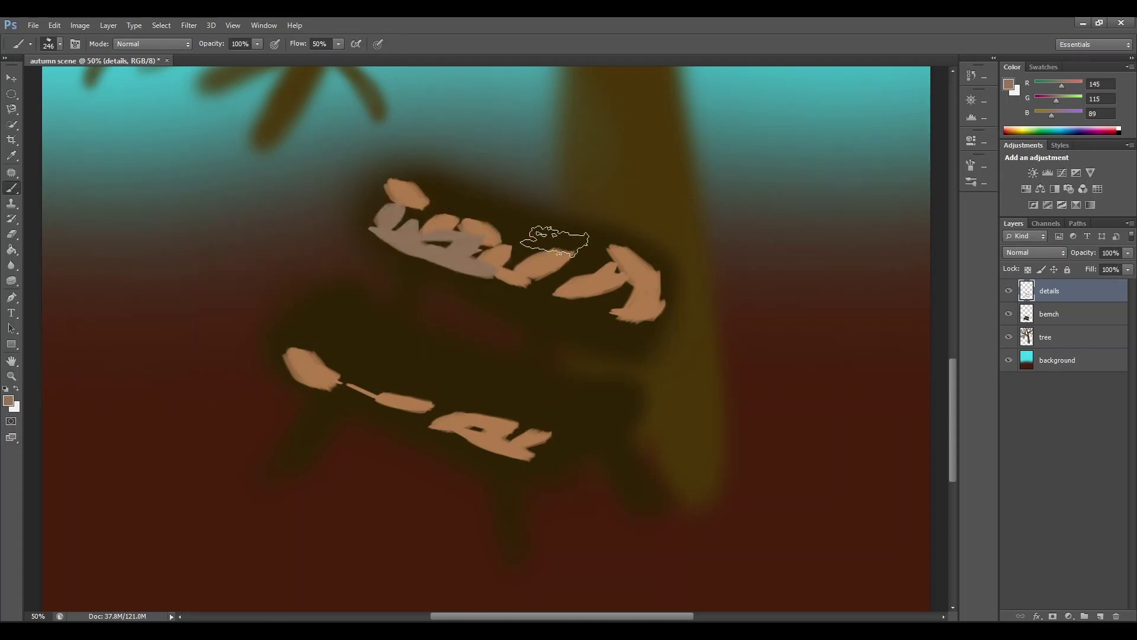
mouse_move(557, 239)
left_mouse_down()
mouse_move(533, 239)
mouse_move(598, 251)
mouse_move(587, 279)
mouse_move(571, 261)
mouse_move(606, 264)
mouse_move(599, 250)
mouse_move(654, 262)
mouse_move(647, 309)
mouse_move(657, 302)
mouse_move(612, 278)
mouse_move(625, 301)
mouse_move(624, 283)
mouse_move(594, 301)
left_mouse_up()
left_click_drag(533, 275, 574, 283)
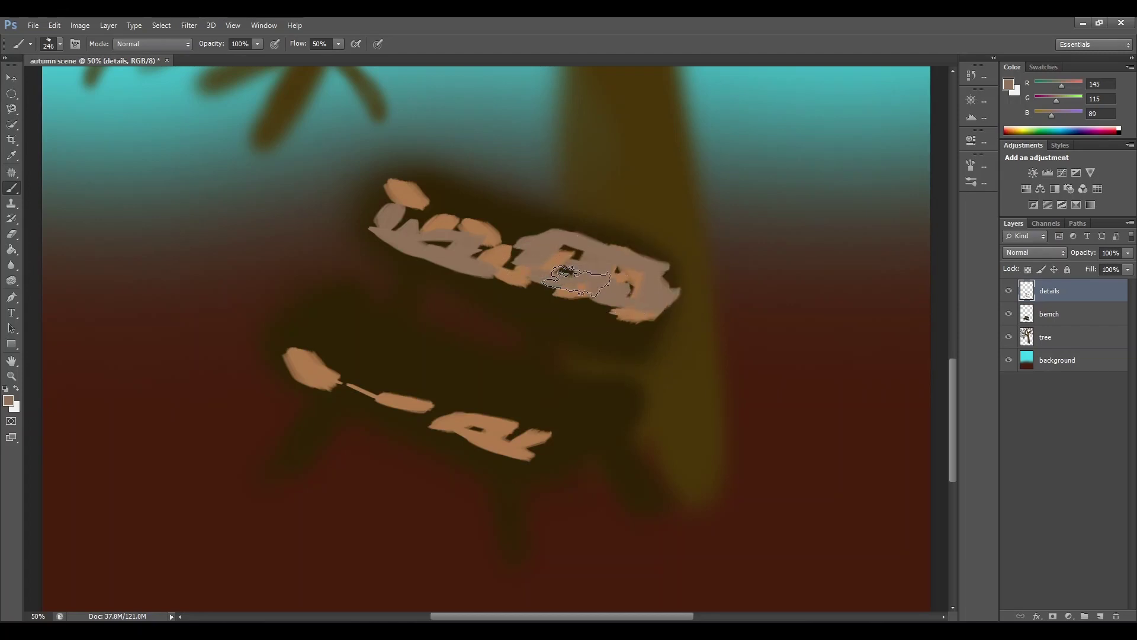
left_click_drag(497, 230, 557, 239)
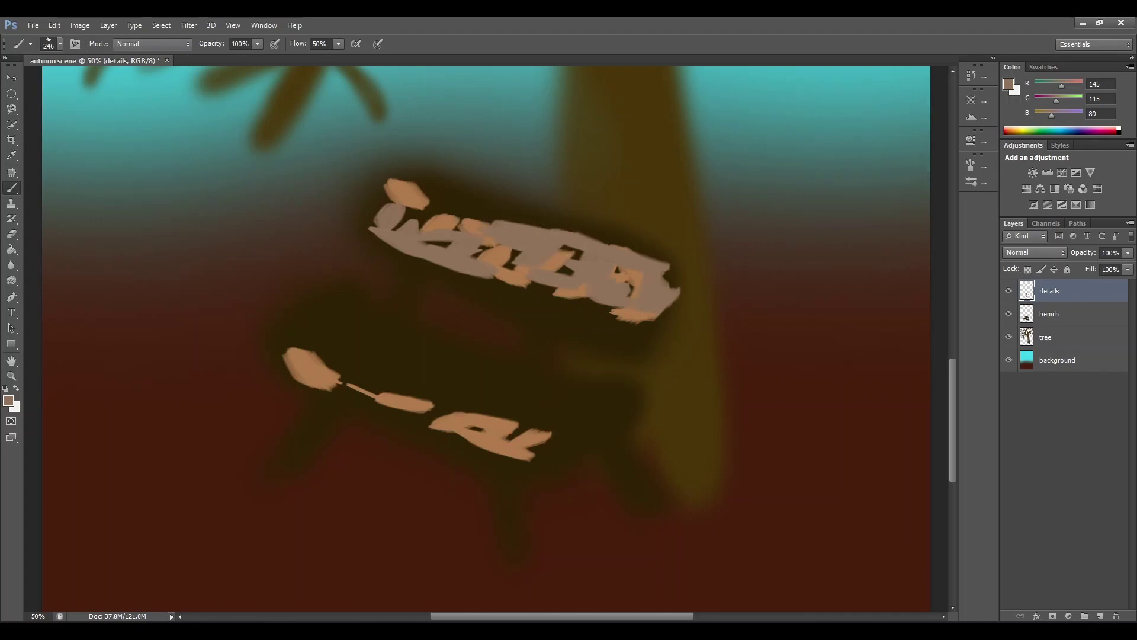
mouse_move(311, 365)
left_mouse_down()
mouse_move(356, 393)
mouse_move(419, 402)
mouse_move(385, 403)
mouse_move(389, 390)
left_mouse_up()
mouse_move(562, 443)
left_mouse_down()
mouse_move(571, 449)
mouse_move(538, 437)
left_mouse_up()
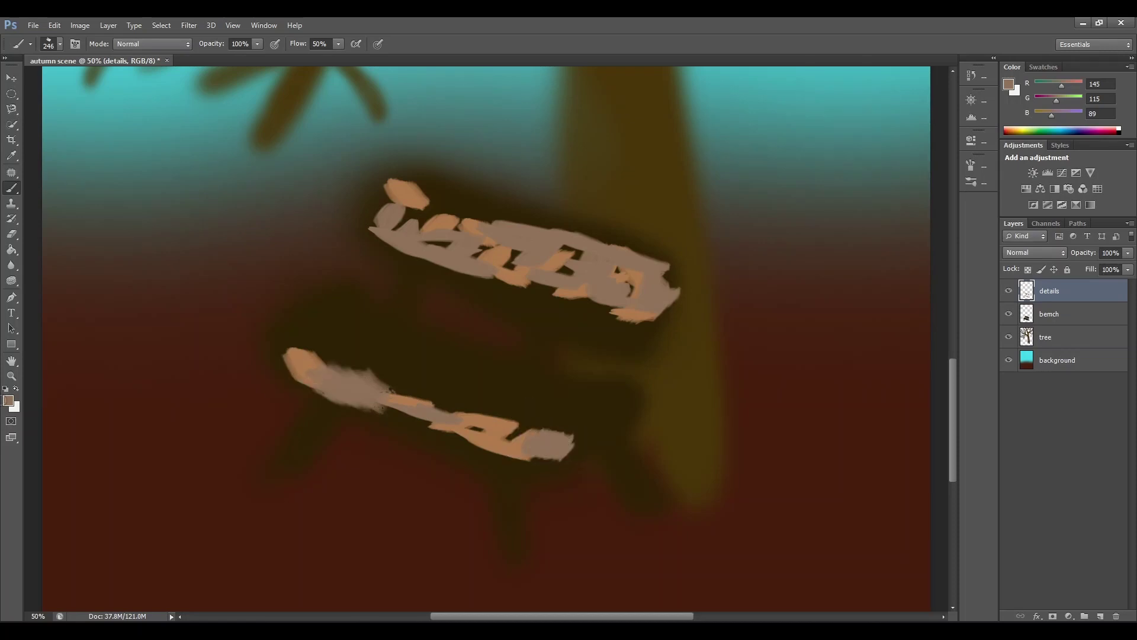
Step: Set the foreground color to cream white (RGB 254, 242, 231) and paint highlights on the backrest's right end and the seat's front edge
left_click(9, 400)
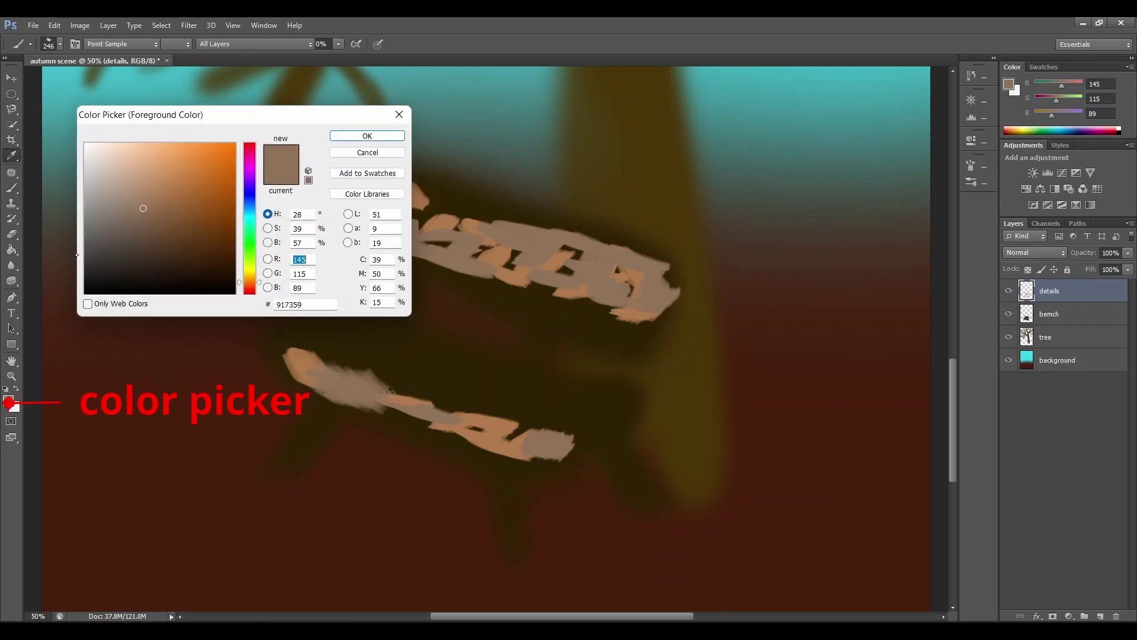
left_click(97, 144)
left_click(354, 136)
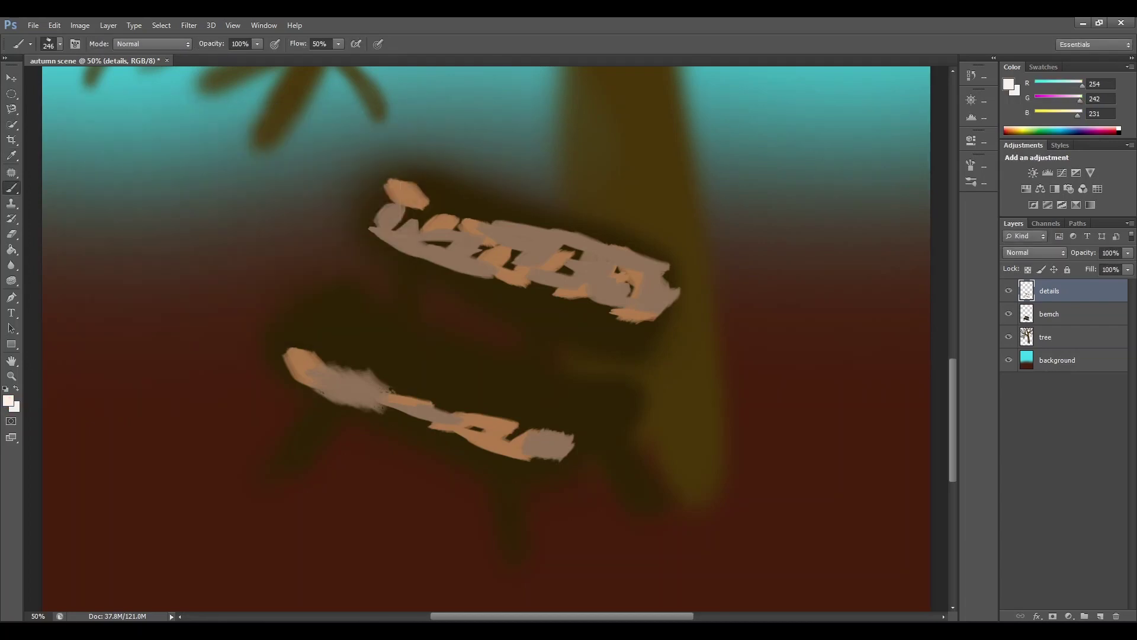
mouse_move(585, 259)
left_mouse_down()
mouse_move(658, 267)
mouse_move(660, 290)
mouse_move(698, 271)
left_mouse_up()
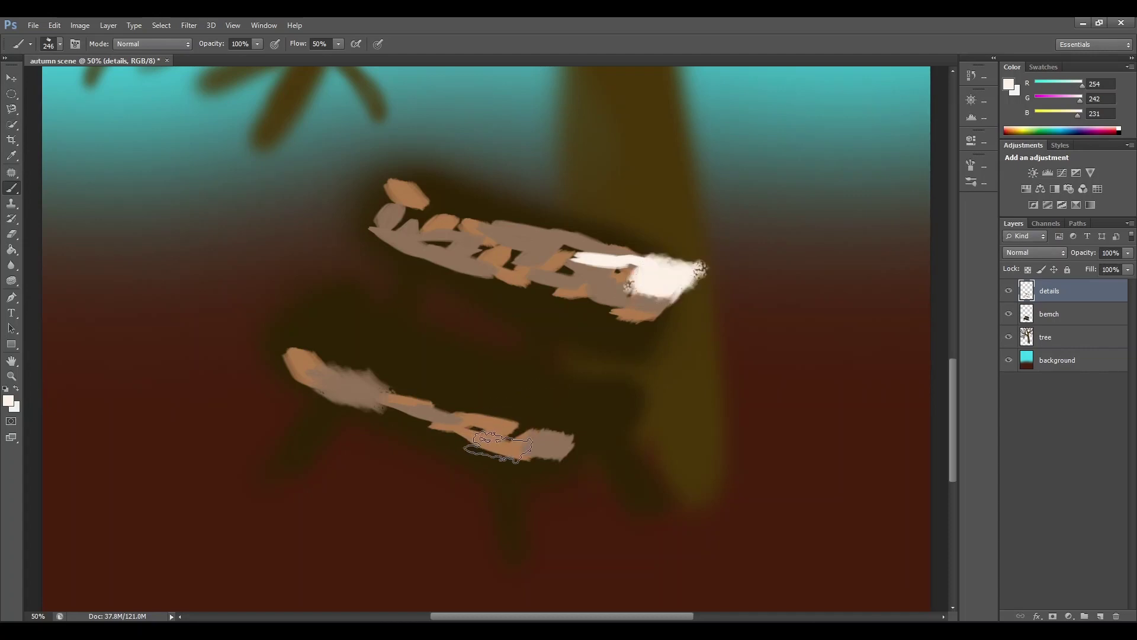
mouse_move(507, 436)
left_mouse_down()
mouse_move(561, 457)
mouse_move(534, 460)
mouse_move(556, 460)
mouse_move(565, 443)
mouse_move(504, 419)
mouse_move(459, 417)
mouse_move(486, 436)
mouse_move(432, 421)
mouse_move(397, 404)
left_mouse_up()
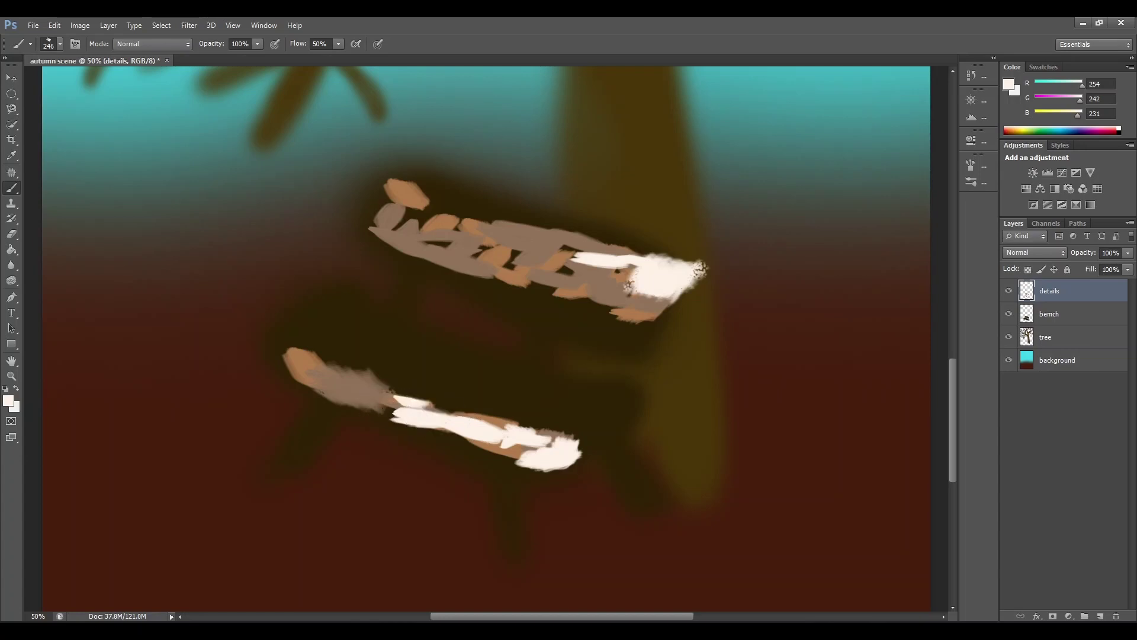
Step: Set the foreground color to dark brown (RGB 83, 47, 15) and shade both ends of the seat and the backrest's left end
left_click(9, 401)
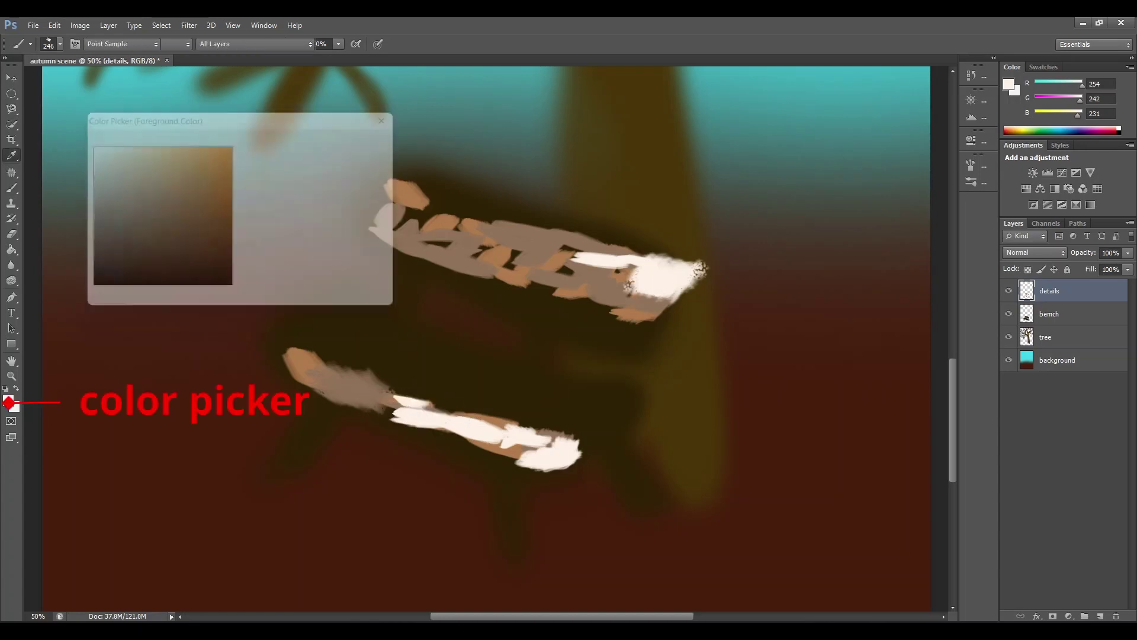
left_click(204, 251)
left_click(367, 136)
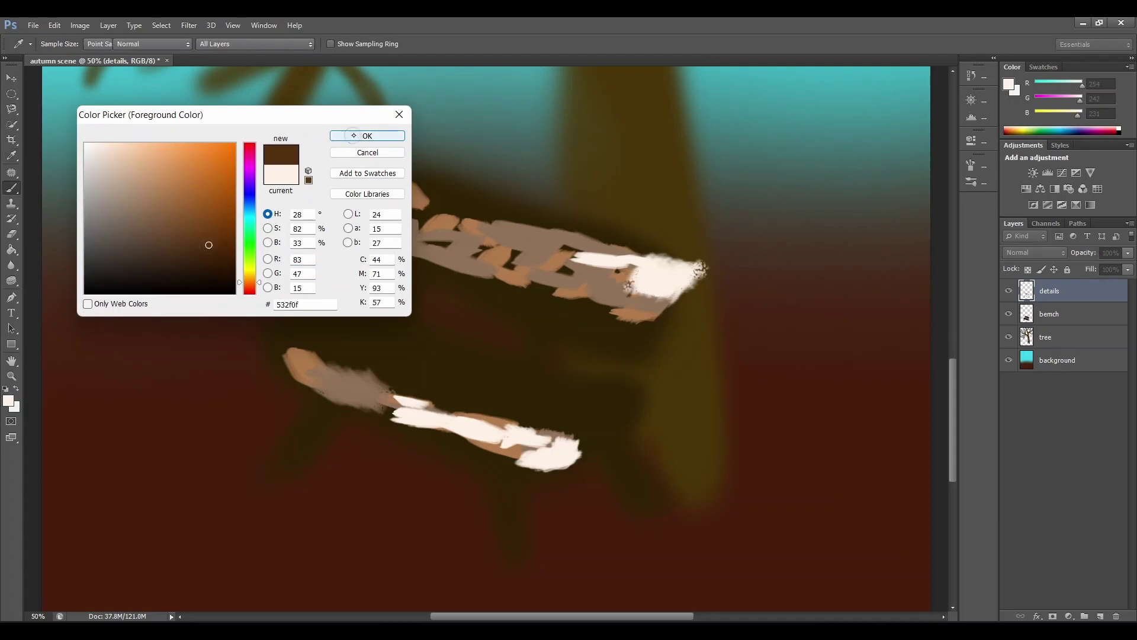
mouse_move(609, 418)
left_mouse_down()
mouse_move(587, 445)
mouse_move(625, 421)
left_mouse_up()
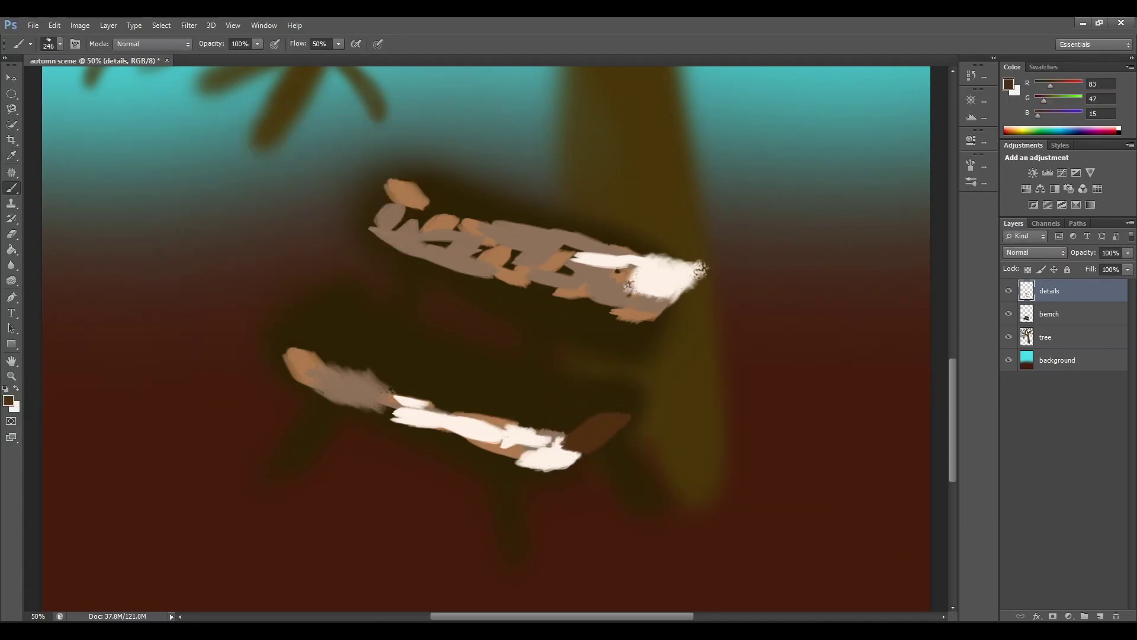
mouse_move(320, 379)
left_mouse_down()
mouse_move(305, 385)
mouse_move(288, 370)
mouse_move(361, 396)
left_mouse_up()
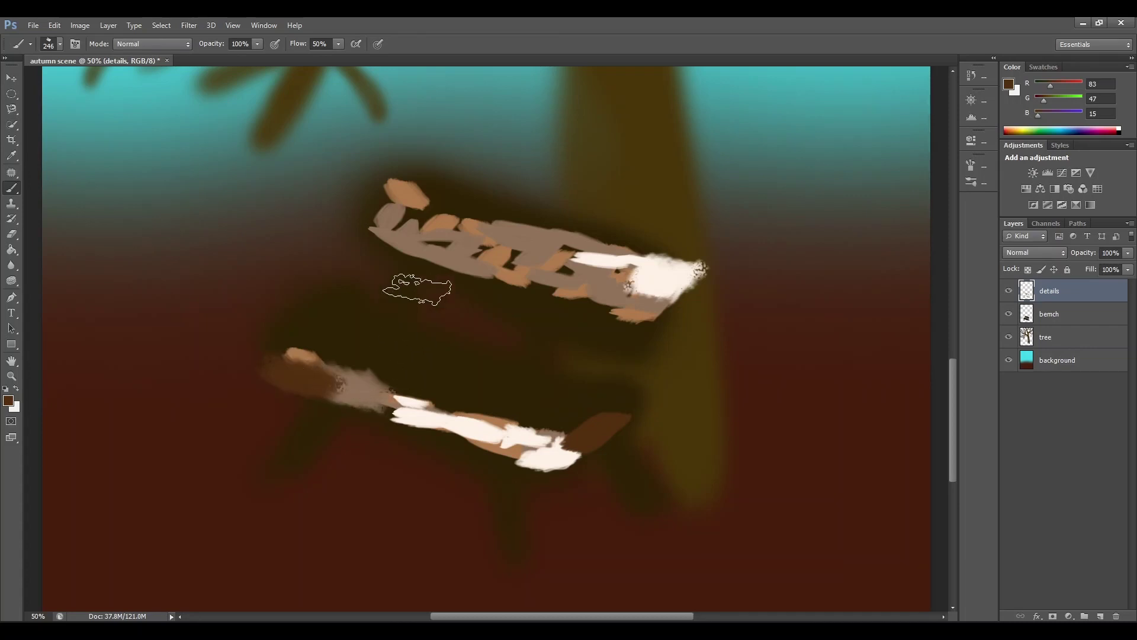
mouse_move(383, 237)
left_mouse_down()
mouse_move(415, 246)
mouse_move(381, 230)
mouse_move(405, 241)
mouse_move(379, 213)
mouse_move(394, 182)
mouse_move(381, 230)
mouse_move(407, 215)
mouse_move(398, 245)
mouse_move(424, 223)
mouse_move(430, 195)
mouse_move(444, 222)
mouse_move(423, 183)
mouse_move(456, 196)
mouse_move(426, 229)
mouse_move(488, 210)
mouse_move(473, 242)
mouse_move(471, 223)
mouse_move(439, 255)
left_mouse_up()
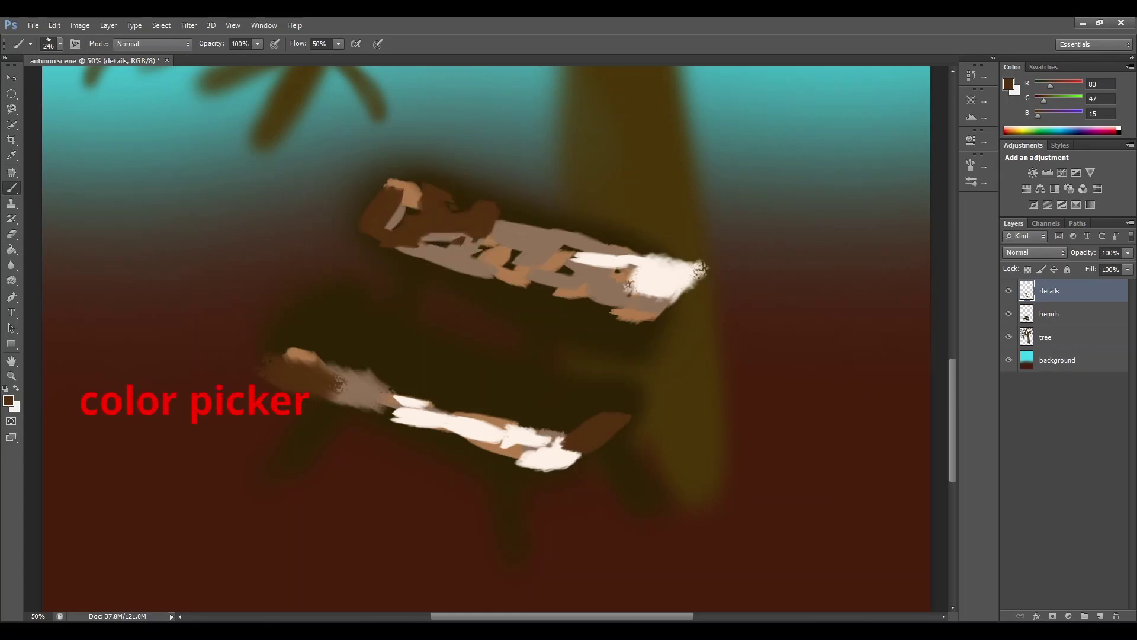
Step: Set the foreground color to orange-brown (RGB 146, 90, 40) and paint strokes across the backrest, its lower edge and the seat's front edge
left_click(8, 401)
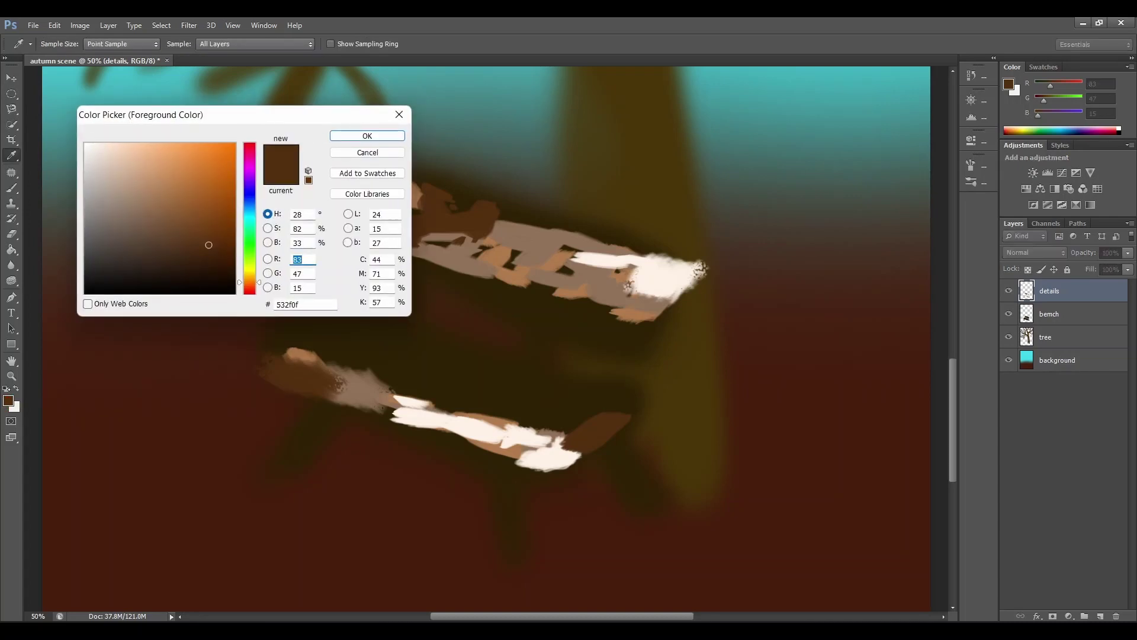
left_click(194, 208)
left_click(364, 135)
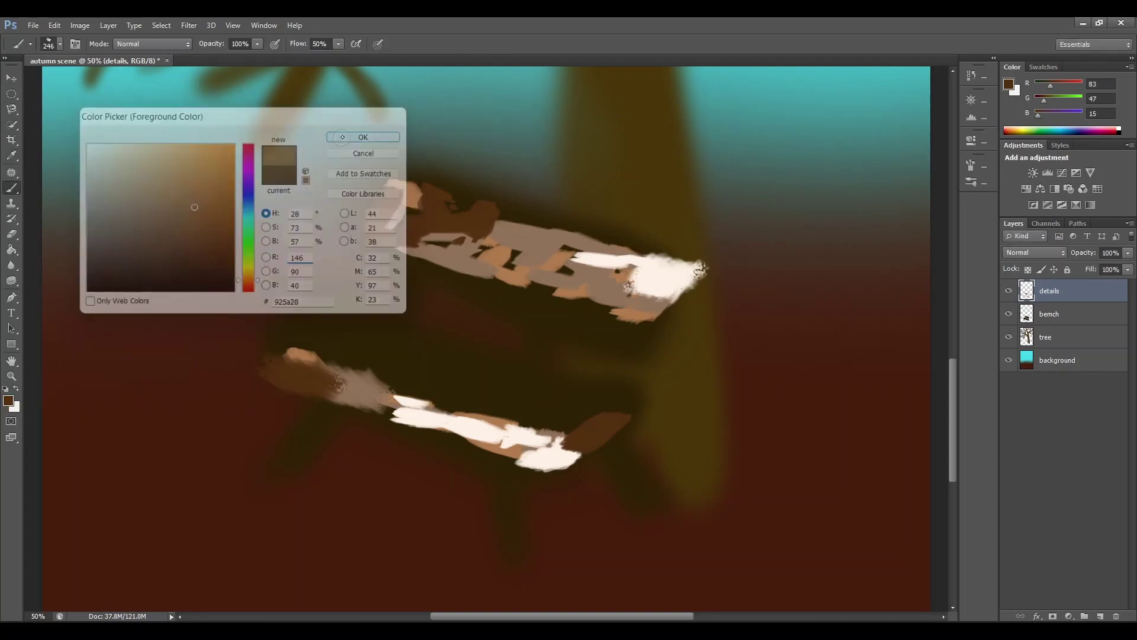
mouse_move(449, 240)
left_mouse_down()
mouse_move(419, 249)
mouse_move(426, 217)
mouse_move(409, 206)
mouse_move(435, 220)
mouse_move(452, 206)
mouse_move(482, 215)
mouse_move(509, 240)
mouse_move(472, 262)
mouse_move(511, 237)
mouse_move(498, 240)
mouse_move(532, 273)
mouse_move(512, 269)
mouse_move(542, 271)
mouse_move(518, 242)
mouse_move(432, 257)
mouse_move(568, 296)
mouse_move(447, 216)
mouse_move(472, 222)
mouse_move(410, 250)
mouse_move(382, 232)
mouse_move(416, 237)
mouse_move(380, 215)
left_mouse_up()
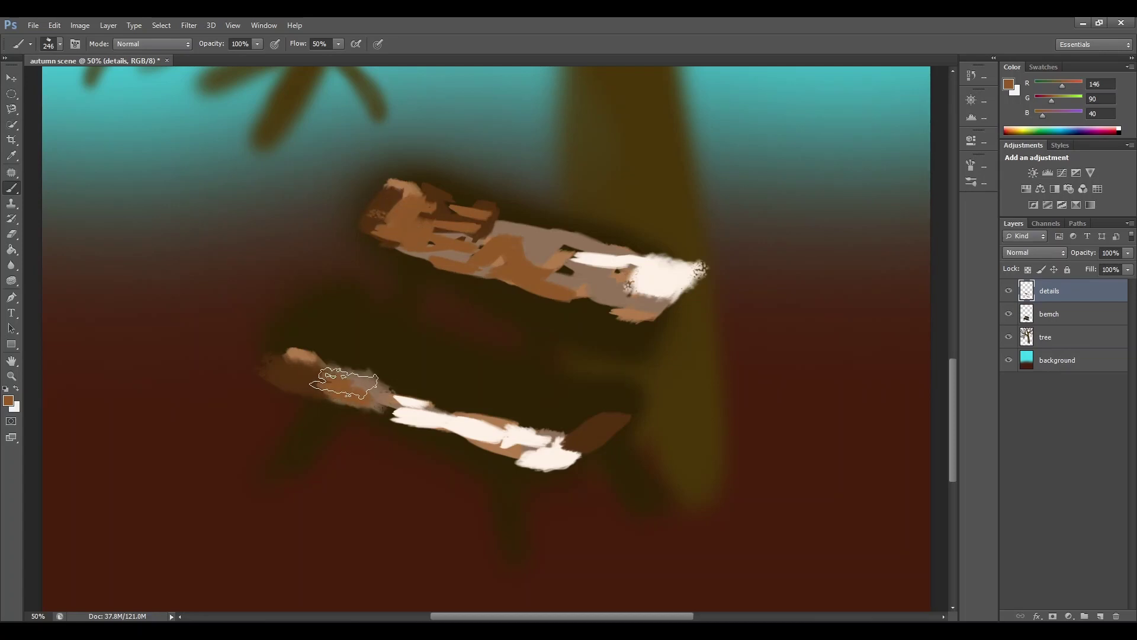
mouse_move(423, 408)
left_mouse_down()
mouse_move(381, 408)
mouse_move(454, 404)
mouse_move(453, 414)
mouse_move(421, 411)
mouse_move(478, 429)
mouse_move(447, 438)
mouse_move(482, 446)
mouse_move(556, 443)
mouse_move(619, 409)
left_mouse_up()
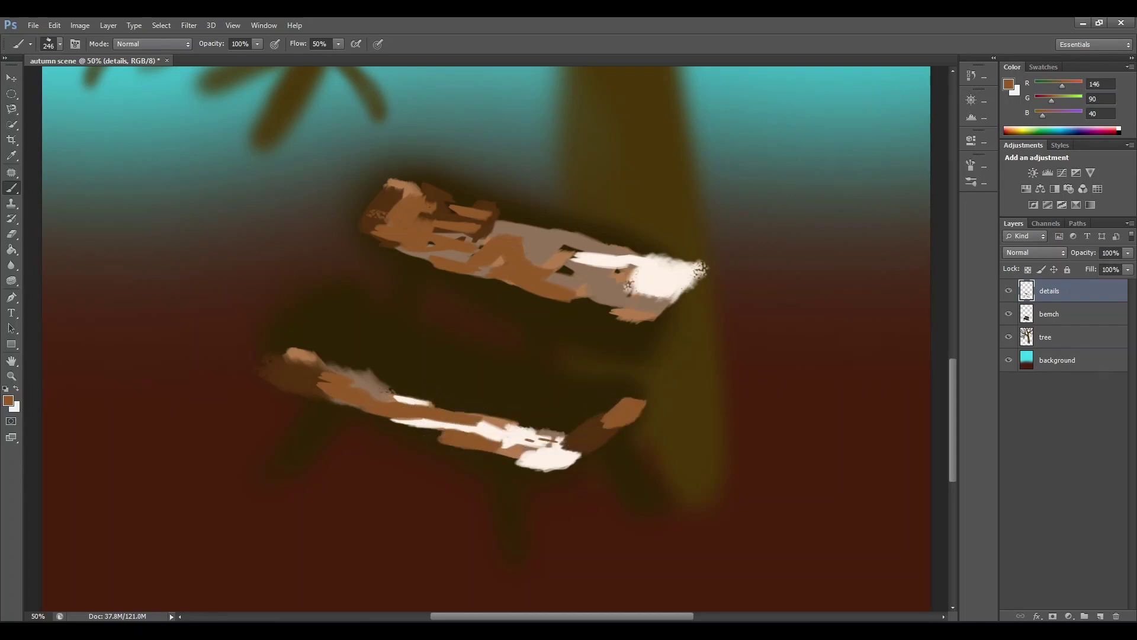
mouse_move(586, 287)
left_mouse_down()
mouse_move(596, 304)
mouse_move(546, 261)
mouse_move(569, 266)
left_mouse_up()
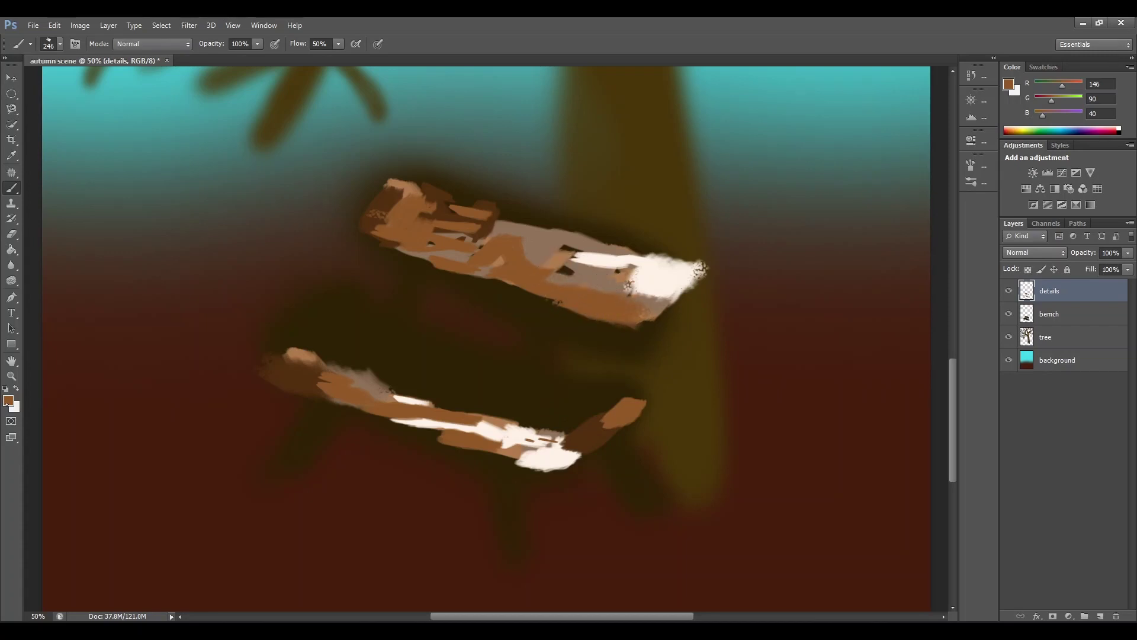
Step: Set the foreground color to off-white (RGB 243, 241, 240) and lower the brush opacity to 60%
left_click(7, 401)
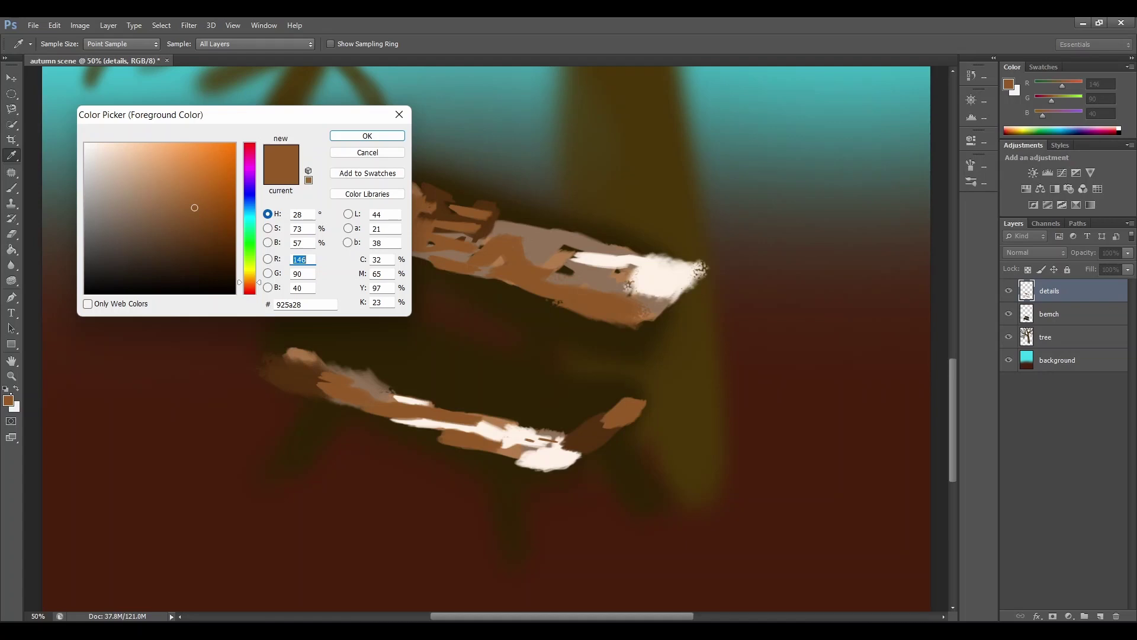
left_click(86, 150)
left_click(367, 135)
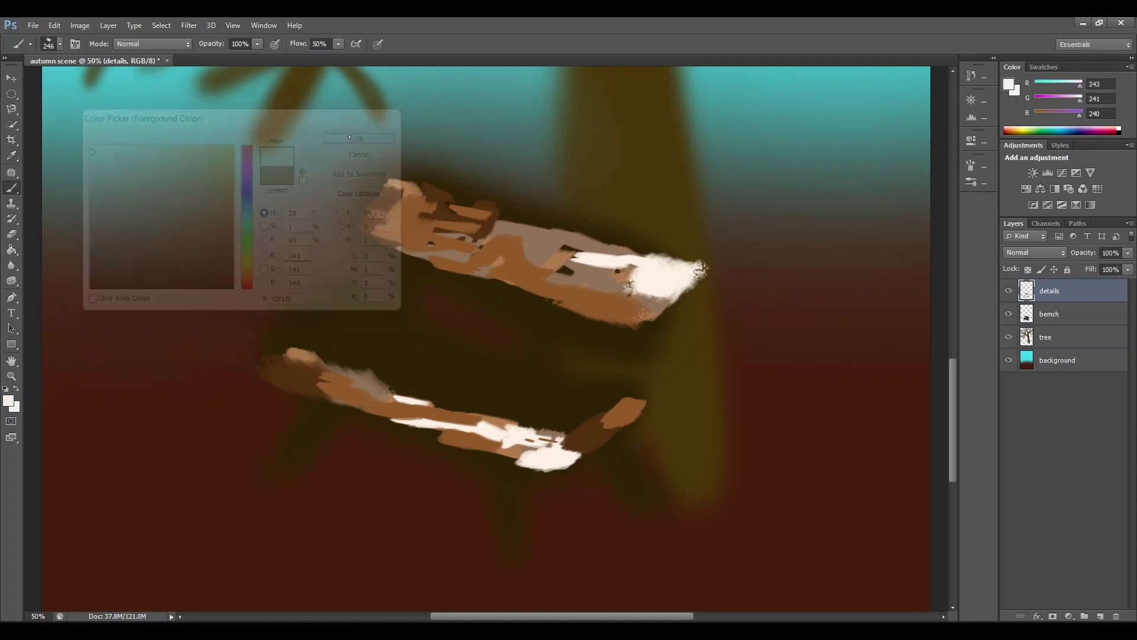
left_click(257, 44)
left_click_drag(258, 57, 234, 57)
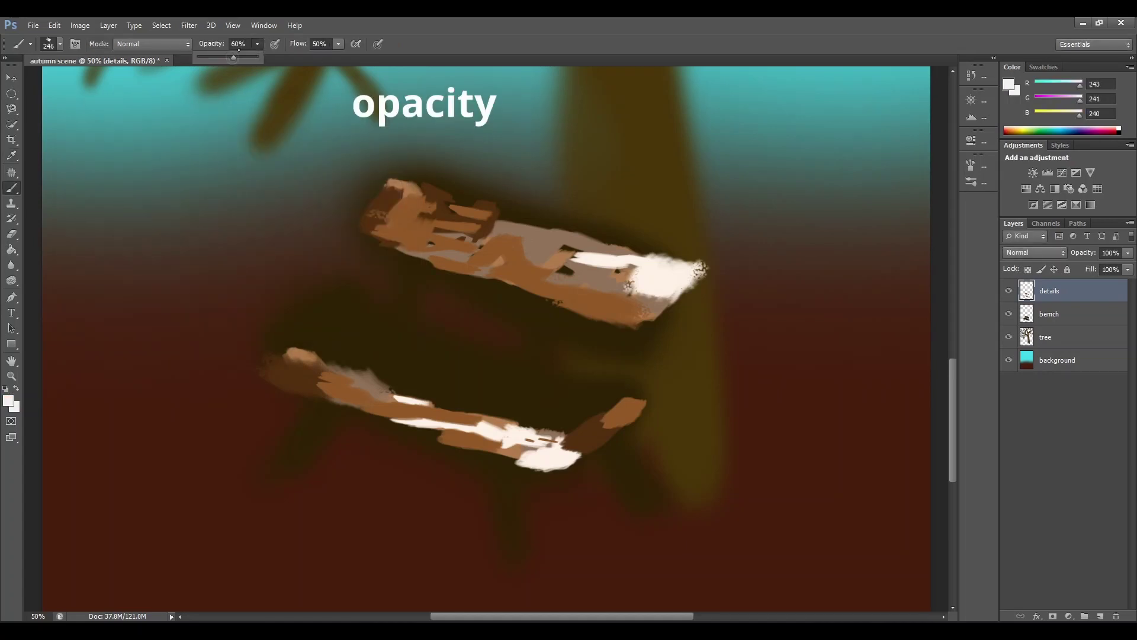
Step: Paint translucent off-white highlights across the backrest and the seat's front edge, undoing and repainting the stroke on the backrest's upper edge
left_click(450, 212)
mouse_move(451, 212)
left_mouse_down()
mouse_move(484, 222)
mouse_move(442, 240)
mouse_move(500, 234)
mouse_move(517, 252)
mouse_move(549, 254)
mouse_move(538, 267)
mouse_move(569, 246)
mouse_move(613, 255)
mouse_move(618, 270)
mouse_move(602, 278)
mouse_move(563, 271)
mouse_move(638, 288)
left_mouse_up()
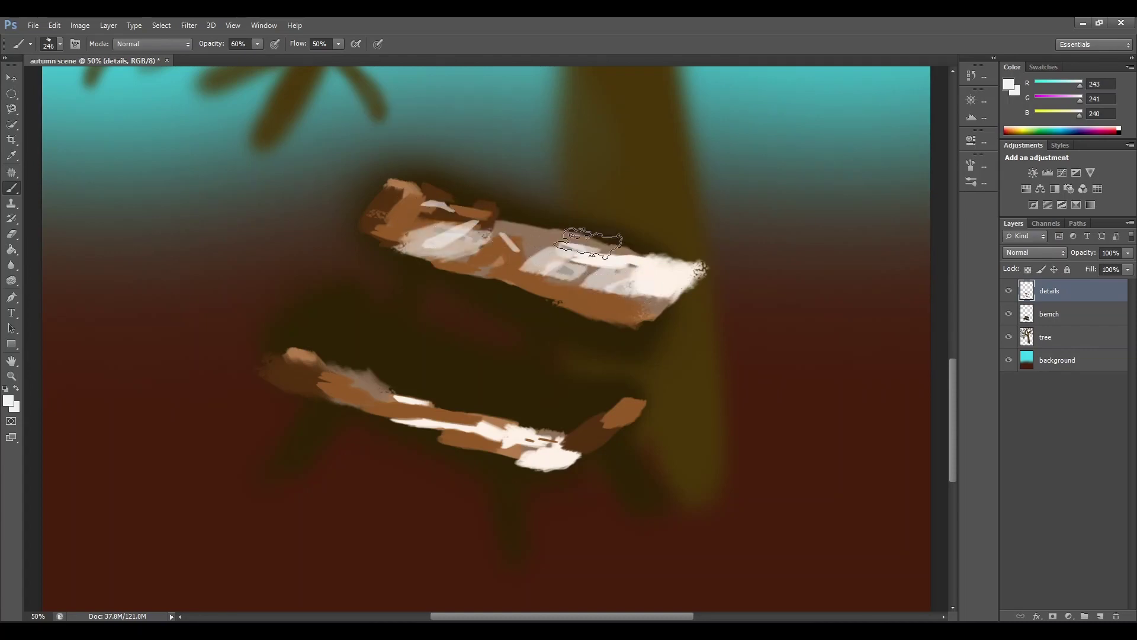
mouse_move(495, 225)
left_mouse_down()
mouse_move(513, 217)
mouse_move(582, 231)
left_mouse_up()
key("ctrl+z")
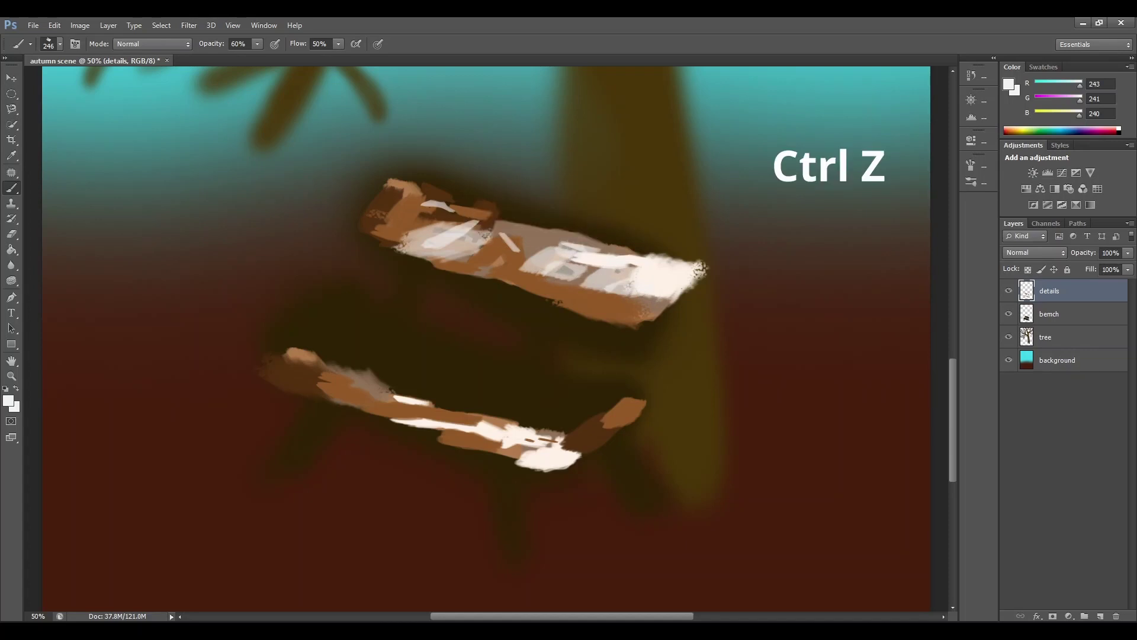
left_click_drag(497, 221, 490, 236)
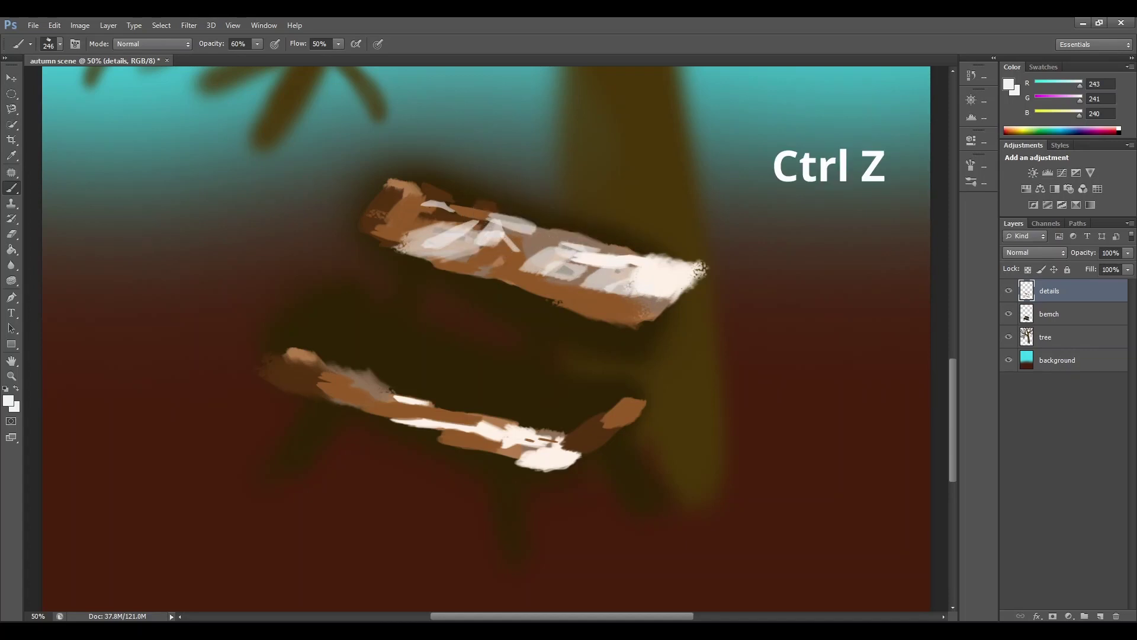
left_click_drag(396, 420, 561, 445)
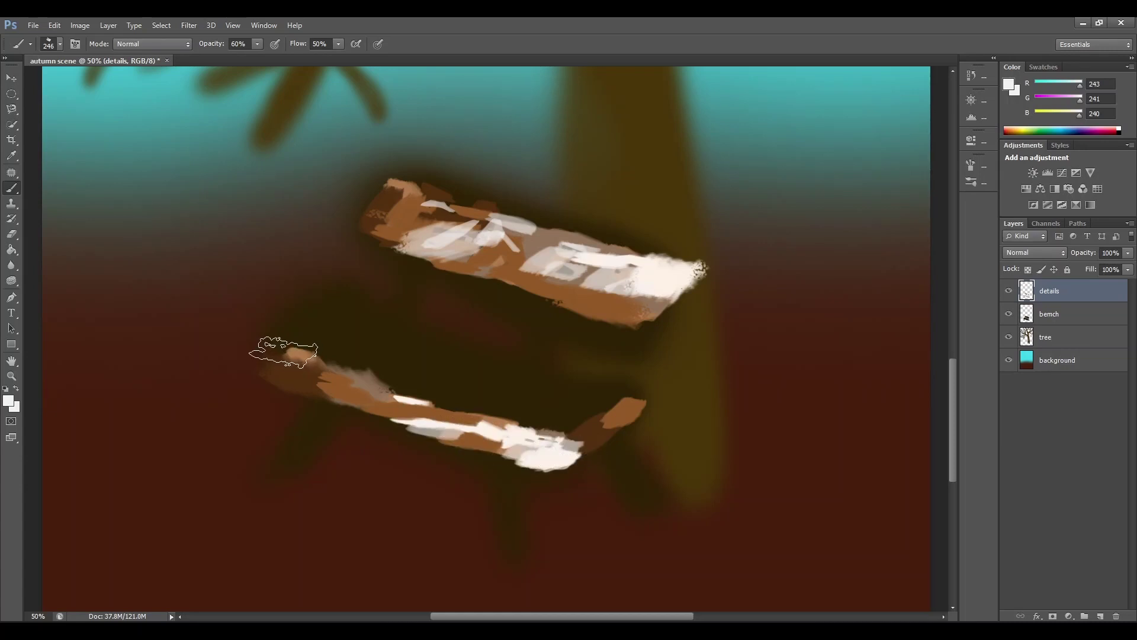
left_click_drag(286, 354, 350, 380)
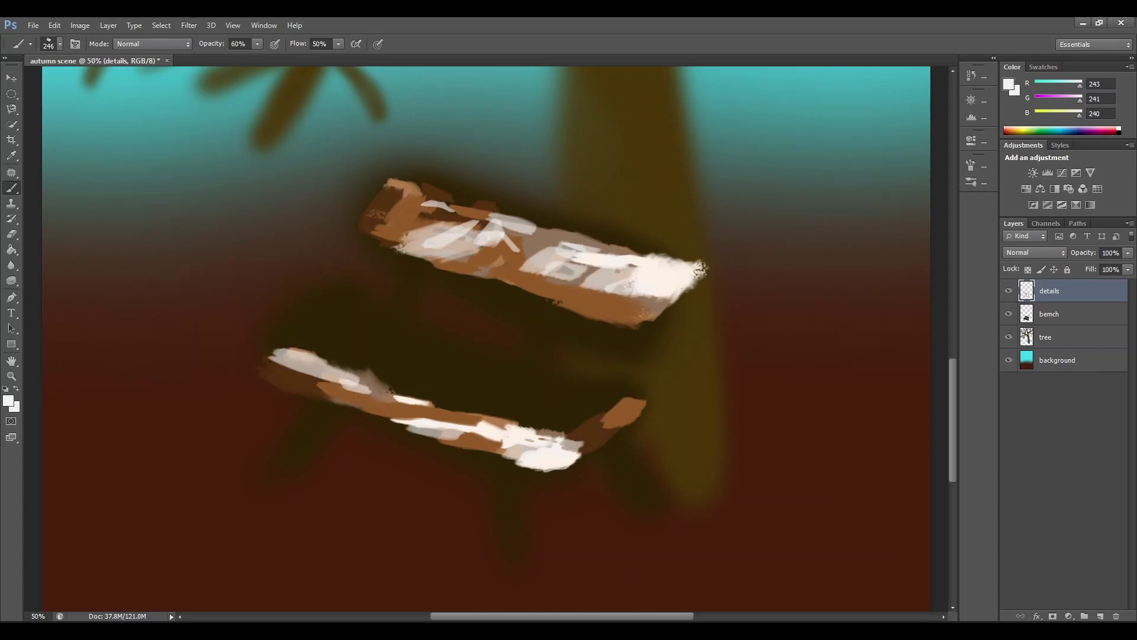
Step: Set the foreground color to gray-brown (RGB 104, 83, 65) and paint the seat's surface behind the front edge
left_click(10, 400)
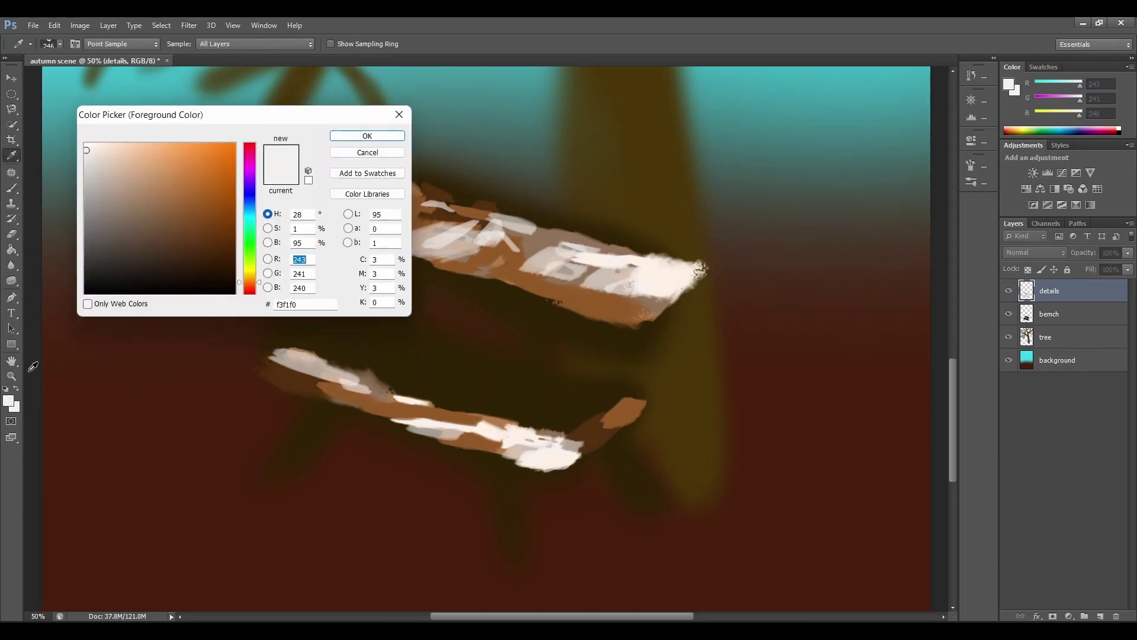
left_click(140, 232)
left_click(344, 140)
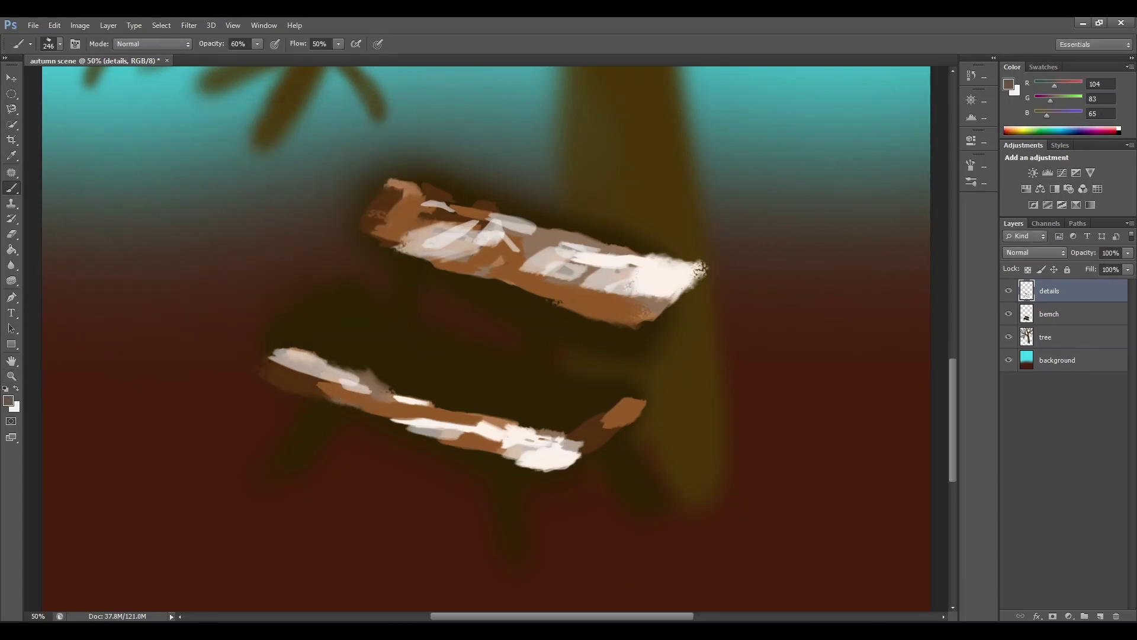
mouse_move(295, 350)
left_mouse_down()
mouse_move(472, 393)
mouse_move(582, 401)
mouse_move(522, 414)
mouse_move(419, 385)
mouse_move(559, 406)
mouse_move(507, 401)
mouse_move(521, 386)
mouse_move(444, 368)
mouse_move(424, 389)
mouse_move(412, 363)
mouse_move(495, 393)
mouse_move(533, 381)
left_mouse_up()
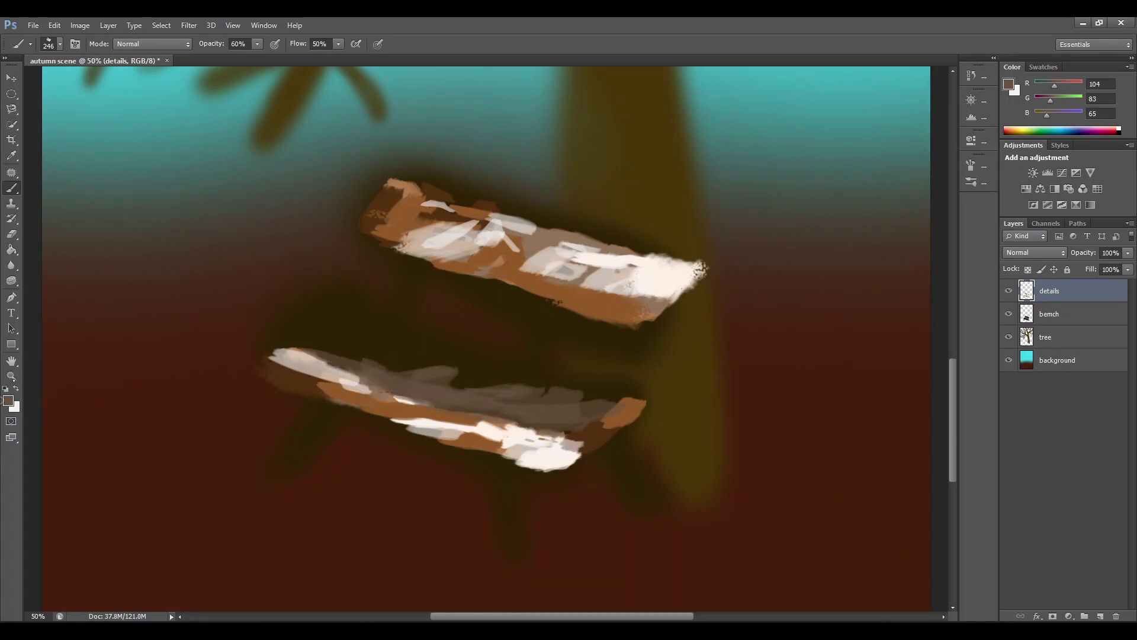
Step: Set the foreground color to dark brown (RGB 77, 46, 18) and shade the seat's rear surface and both of its ends
left_click(8, 401)
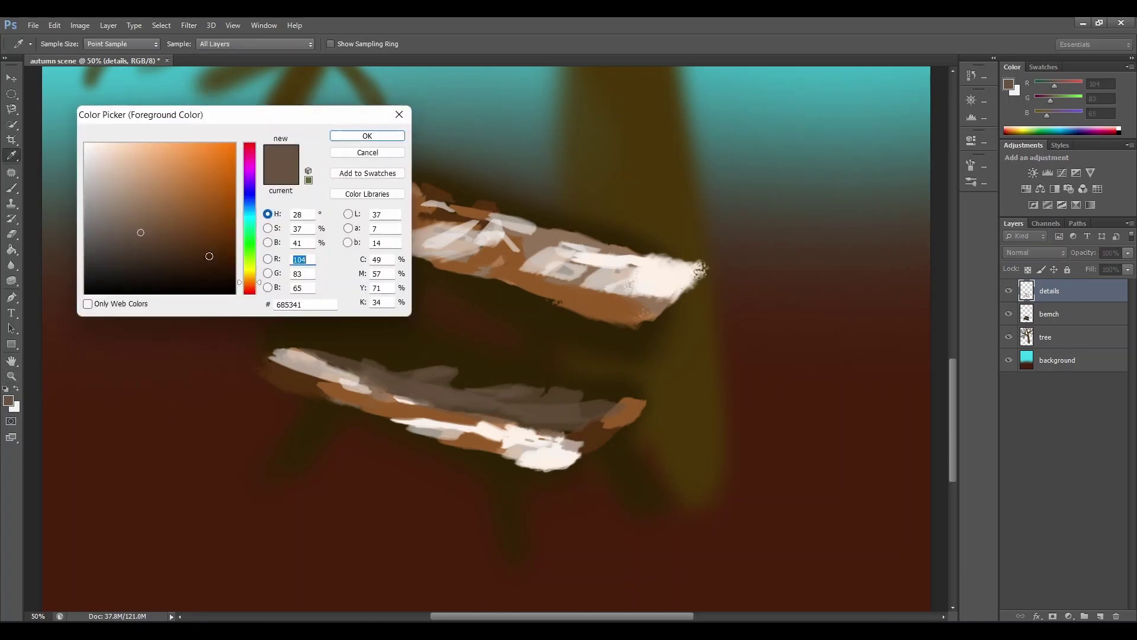
left_click(200, 248)
left_click(347, 136)
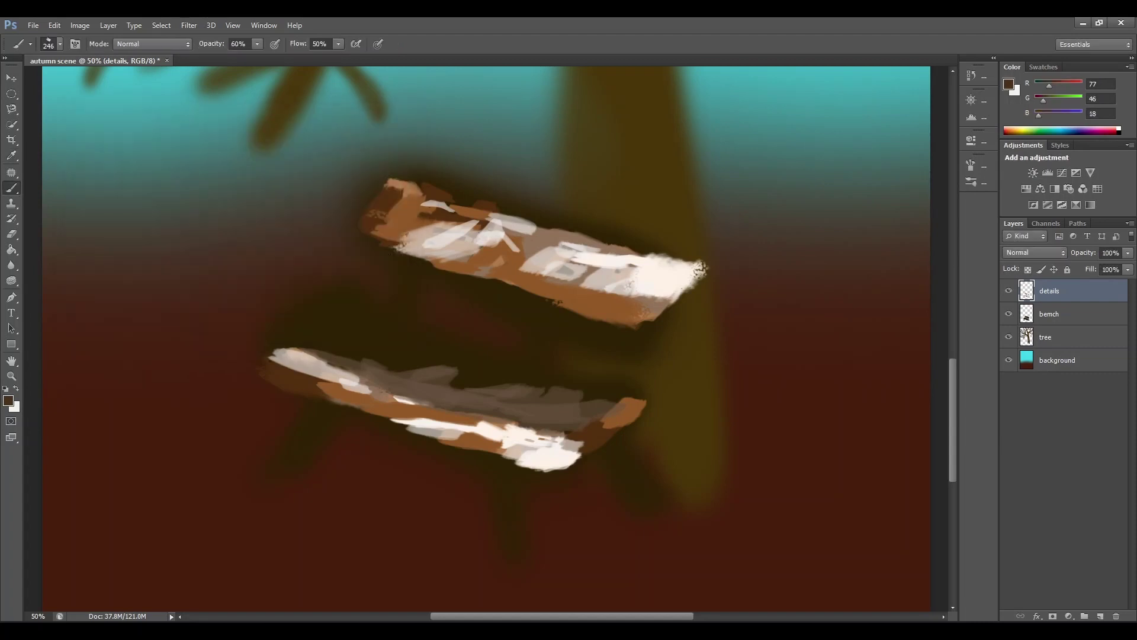
mouse_move(296, 343)
left_mouse_down()
mouse_move(368, 347)
mouse_move(394, 376)
mouse_move(427, 352)
mouse_move(539, 393)
mouse_move(545, 415)
mouse_move(620, 396)
left_mouse_up()
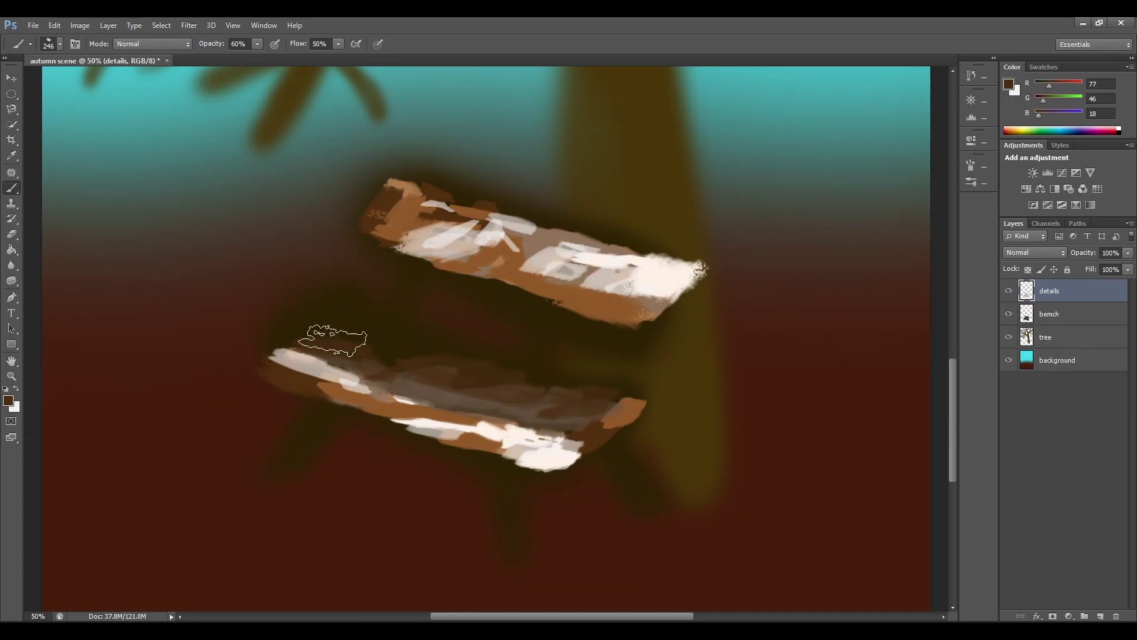
mouse_move(333, 340)
left_mouse_down()
mouse_move(457, 362)
mouse_move(439, 375)
mouse_move(464, 381)
left_mouse_up()
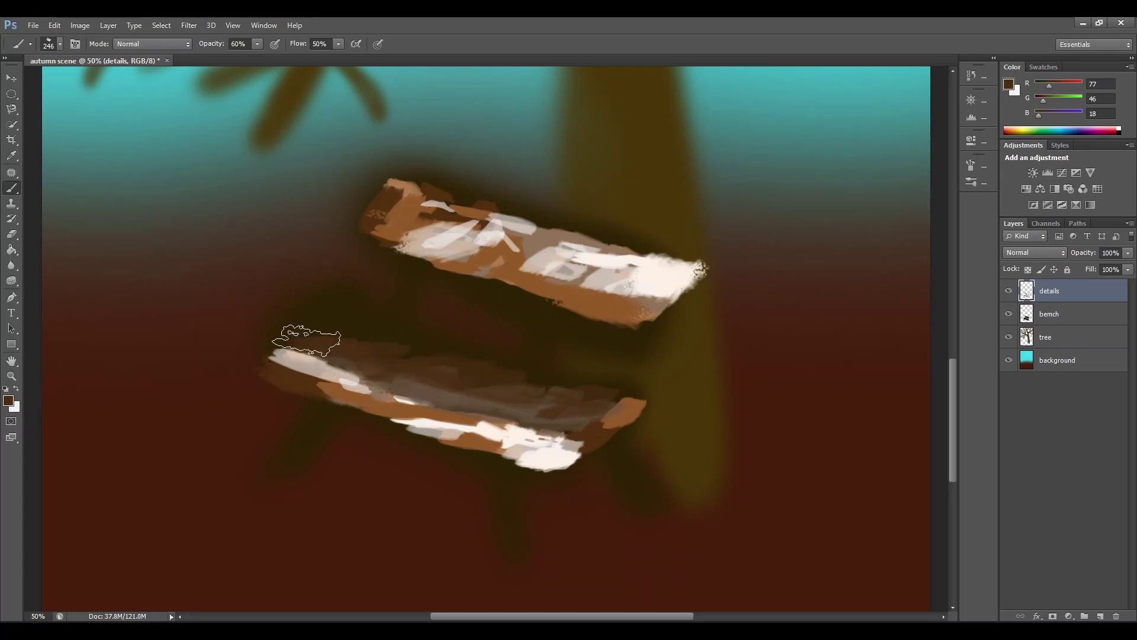
mouse_move(288, 354)
left_mouse_down()
mouse_move(318, 332)
mouse_move(357, 340)
left_mouse_up()
mouse_move(303, 366)
left_mouse_down()
mouse_move(348, 360)
mouse_move(299, 361)
left_mouse_up()
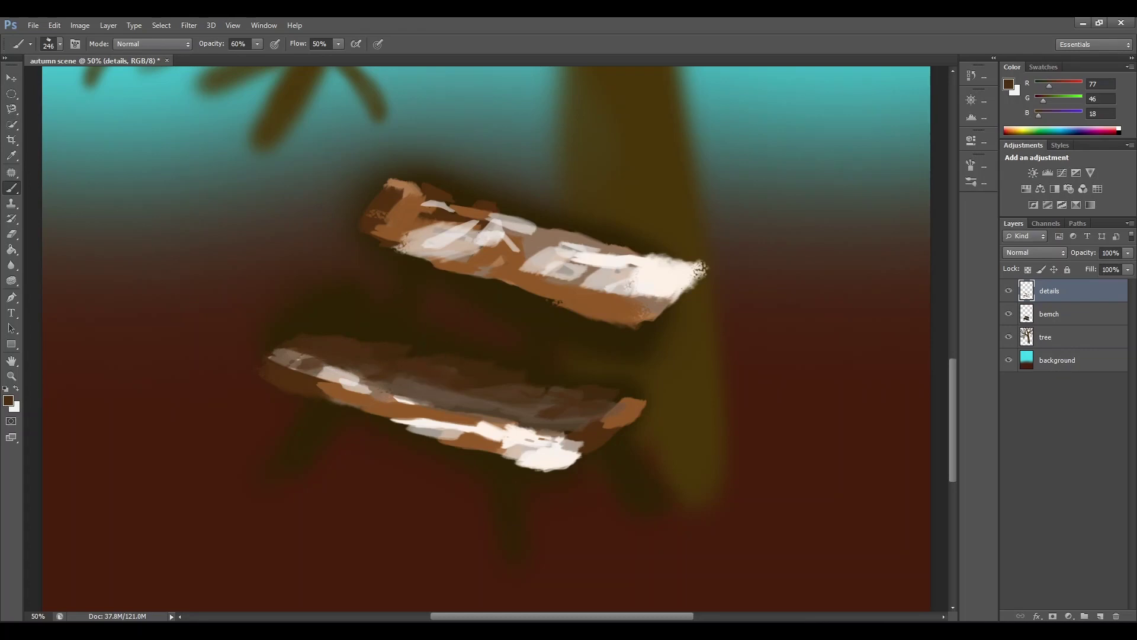
left_click_drag(586, 404, 612, 412)
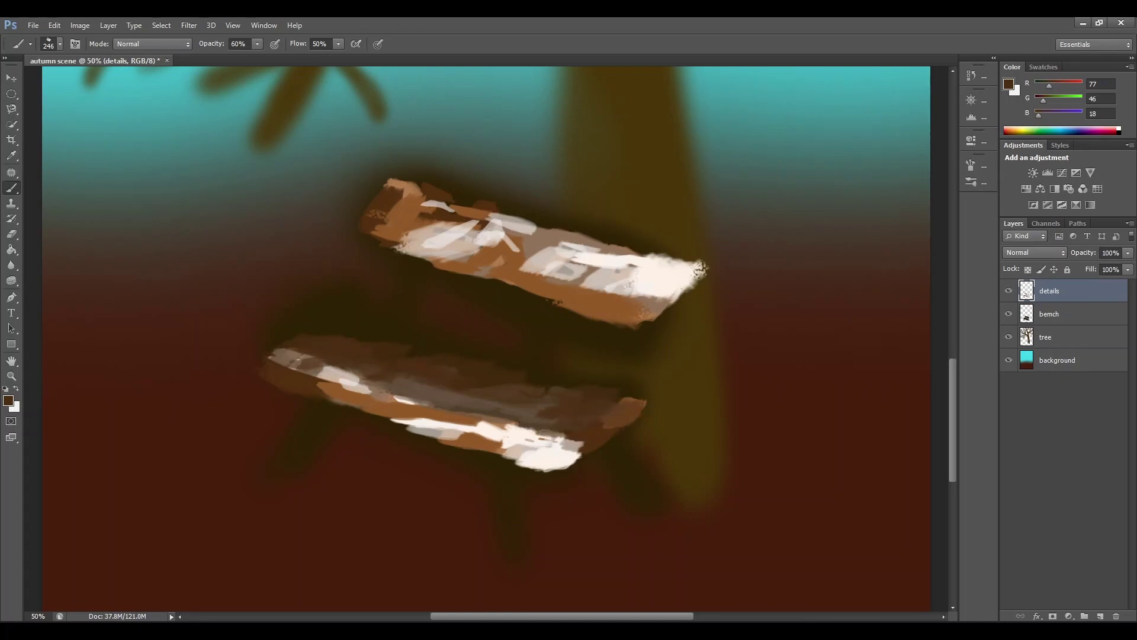
Step: Paint dark brown shading strokes over the backrest's middle, left part and lower edge
left_click_drag(525, 269, 499, 252)
mouse_move(409, 213)
left_mouse_down()
mouse_move(414, 191)
mouse_move(457, 191)
mouse_move(541, 229)
left_mouse_up()
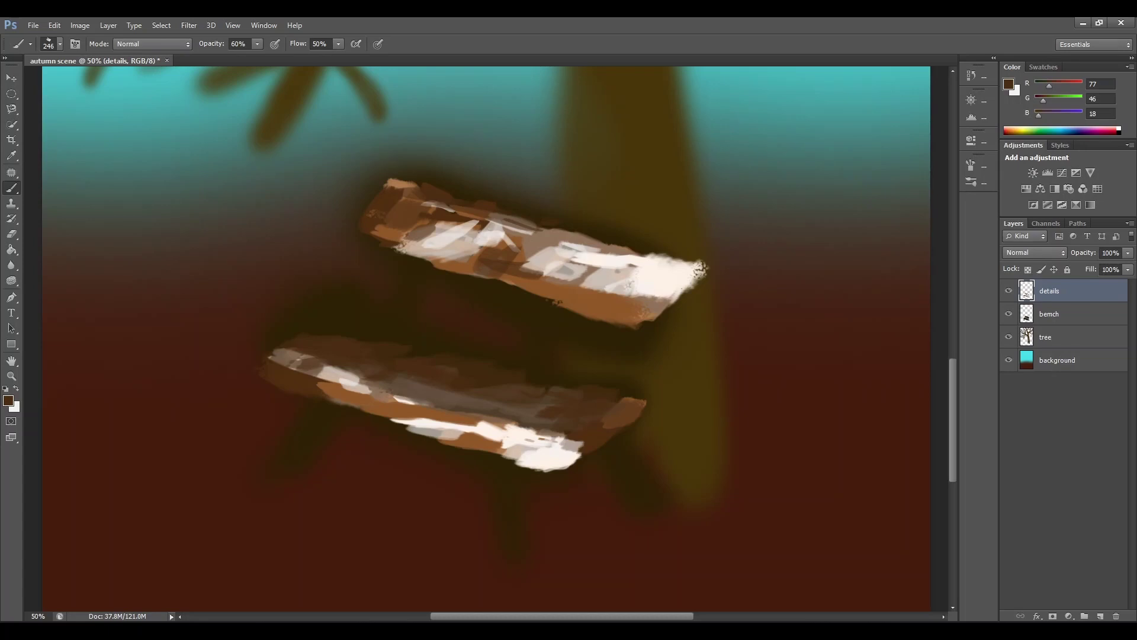
mouse_move(551, 296)
left_mouse_down()
mouse_move(639, 322)
mouse_move(668, 317)
mouse_move(645, 323)
left_mouse_up()
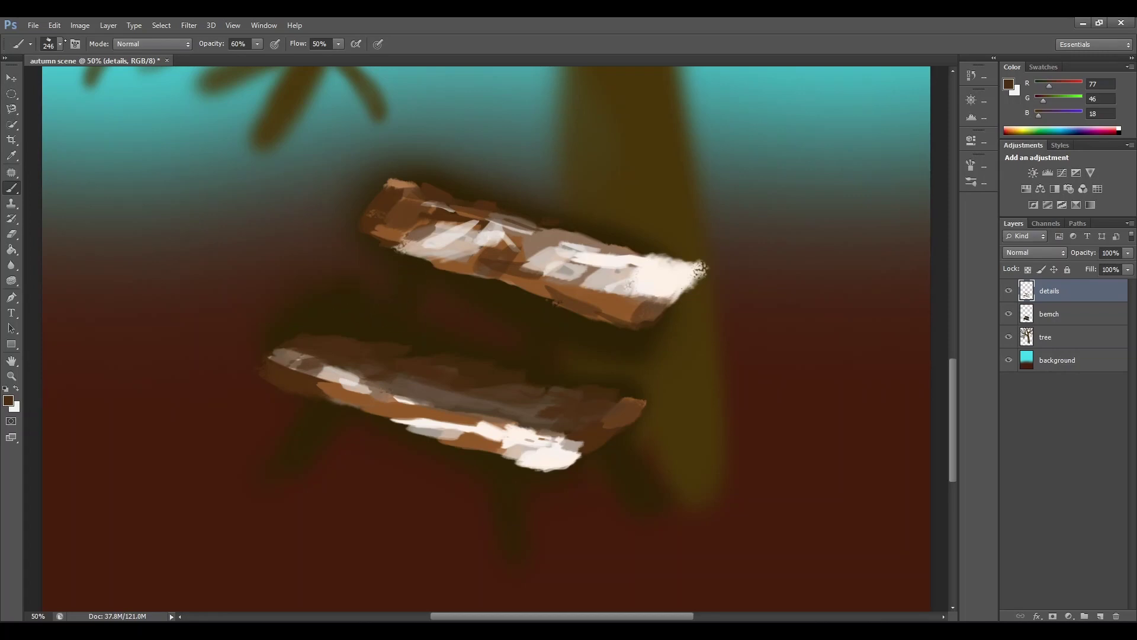
Step: Set the brush size to 52 px and the foreground color to gray (RGB 140, 138, 136), and paint the bench's backrest supports and legs
left_click(56, 43)
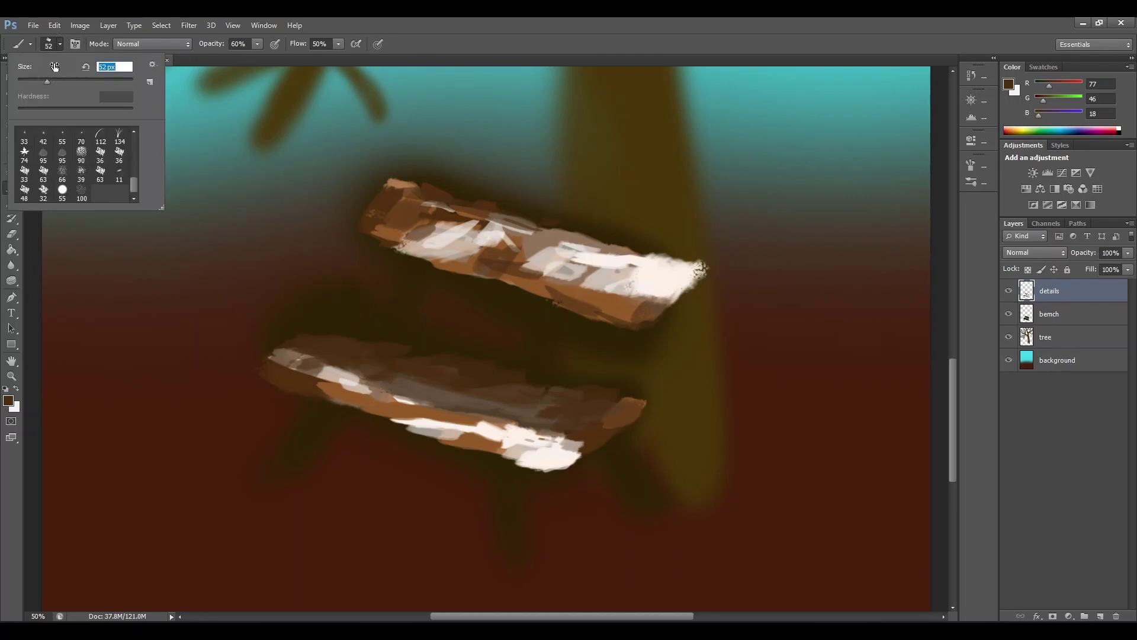
left_click(11, 404)
left_click(90, 214)
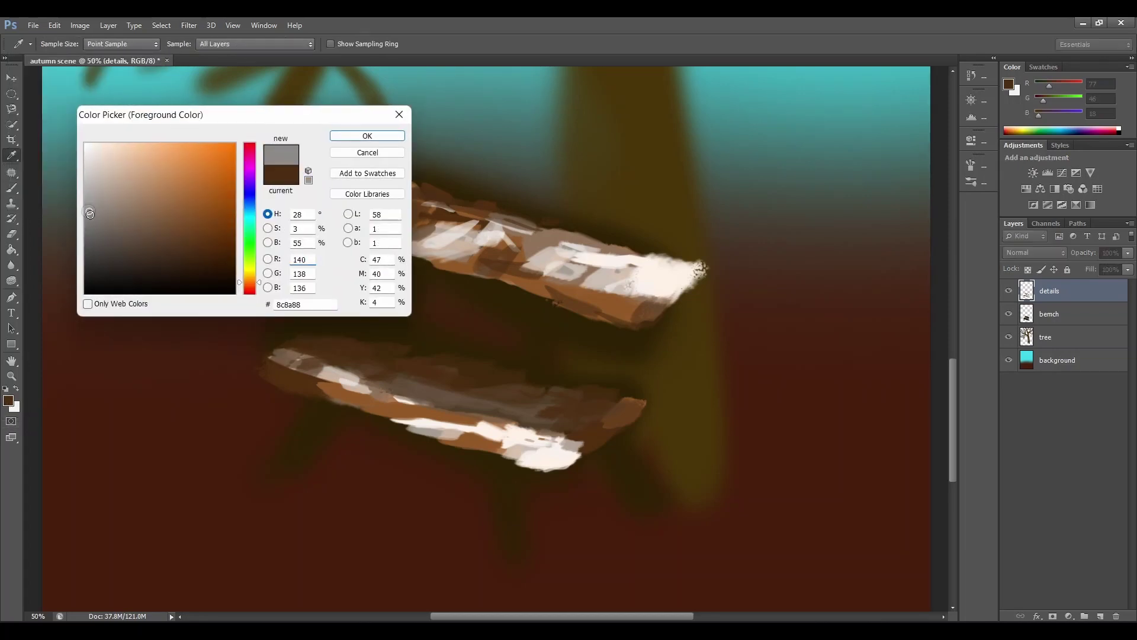
key("Return")
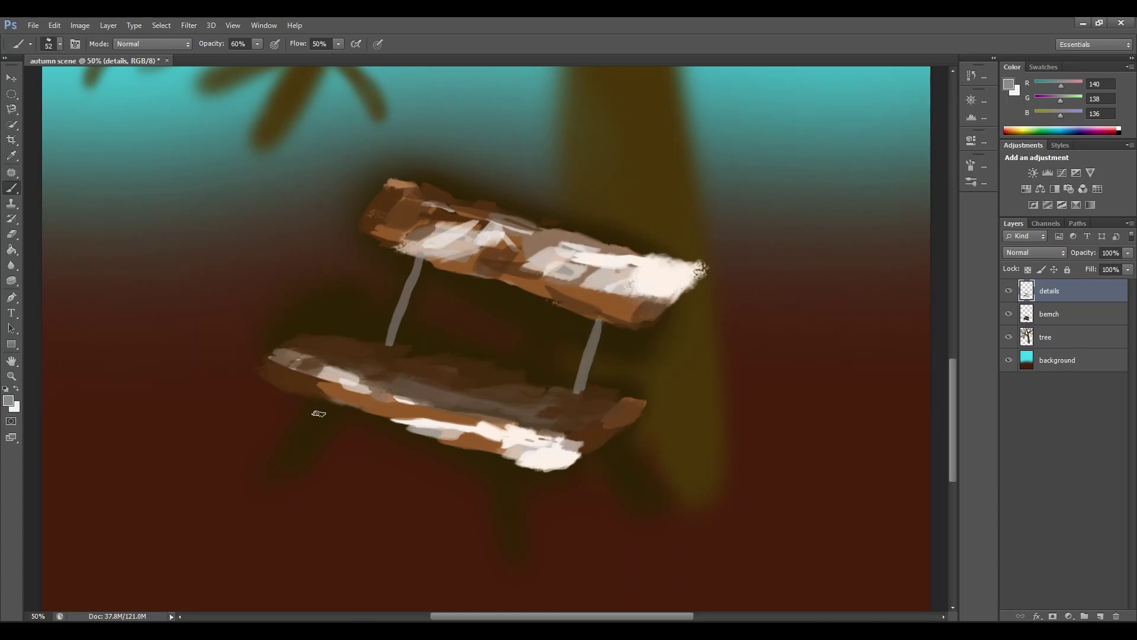
left_click(8, 401)
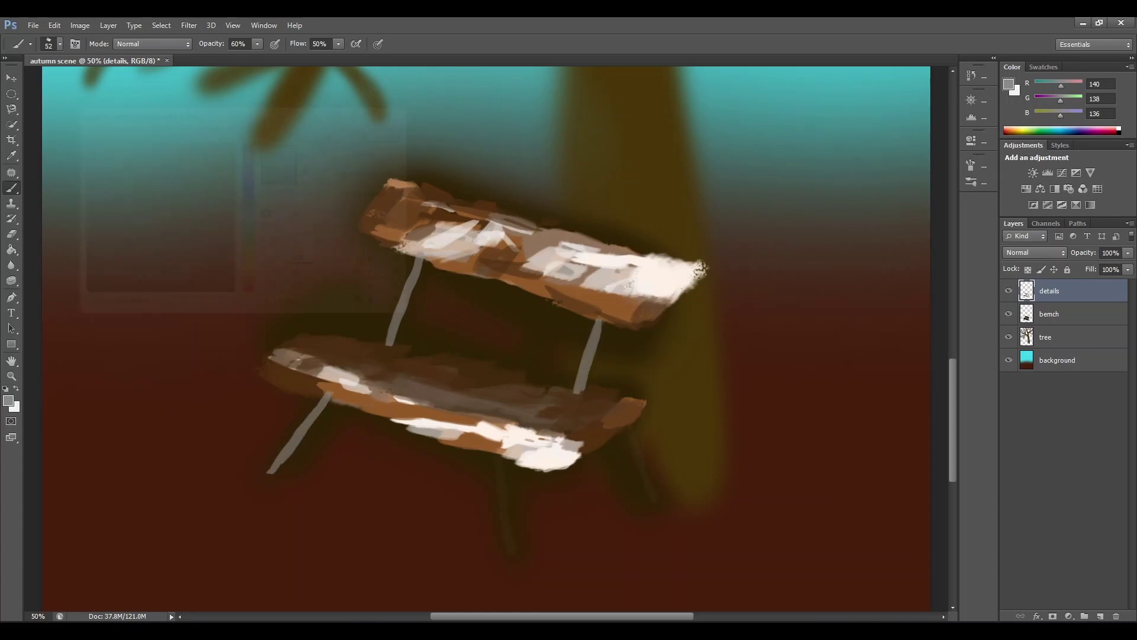
left_click_drag(498, 455, 512, 553)
left_click_drag(631, 420, 654, 501)
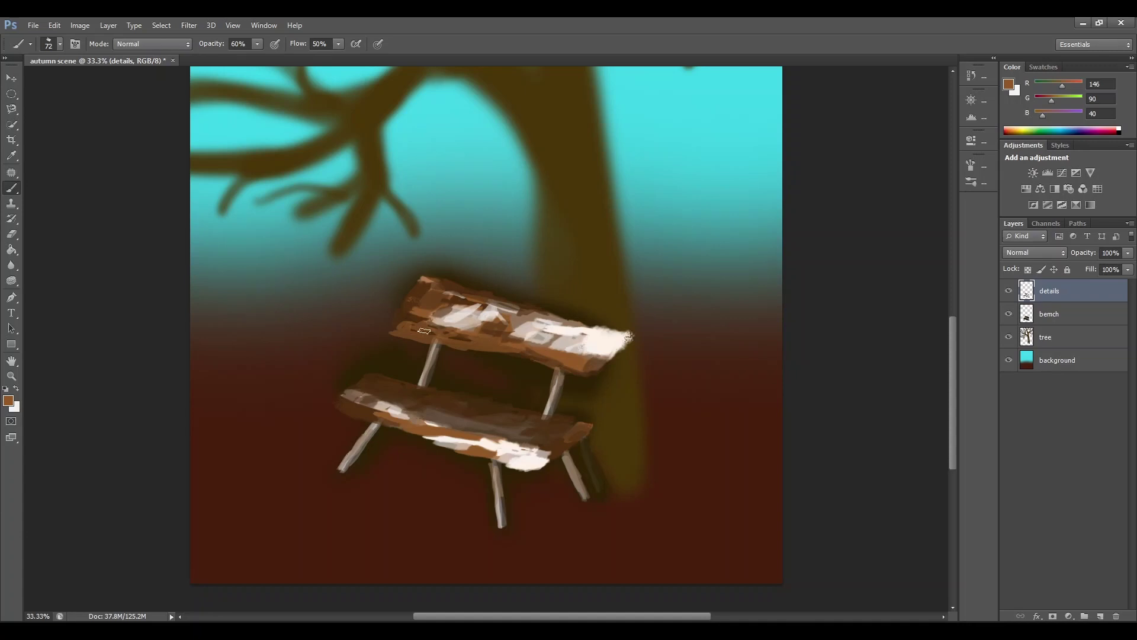
Step: Enlarge the brush to 133 px and paint dark olive (RGB 55, 50, 28) over the backrest's upper edge
left_click(60, 43)
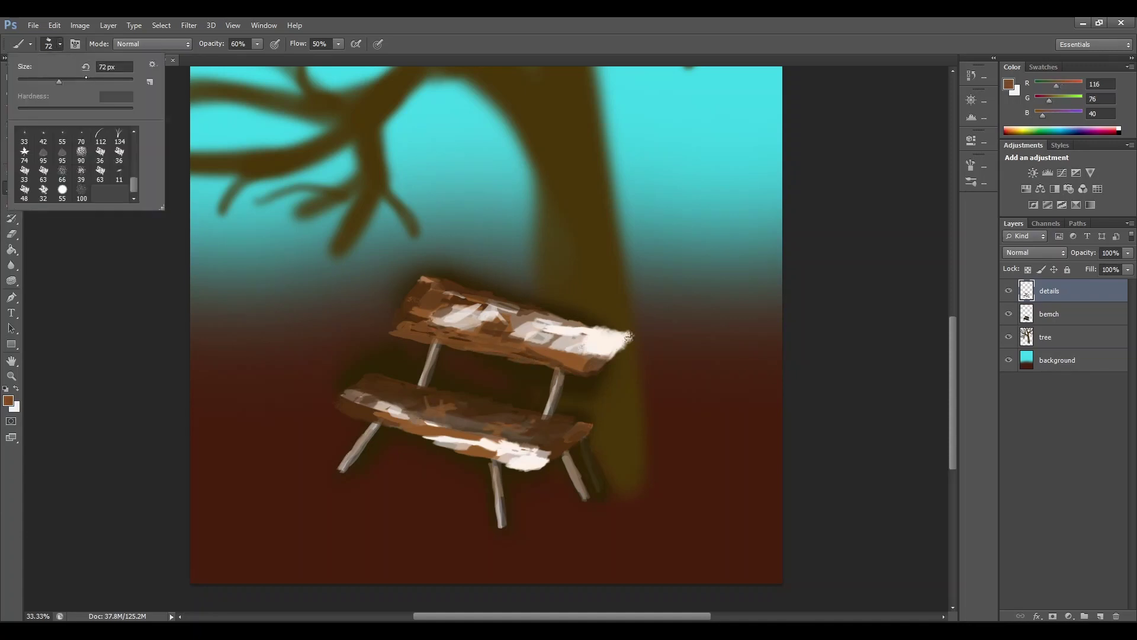
key("Return")
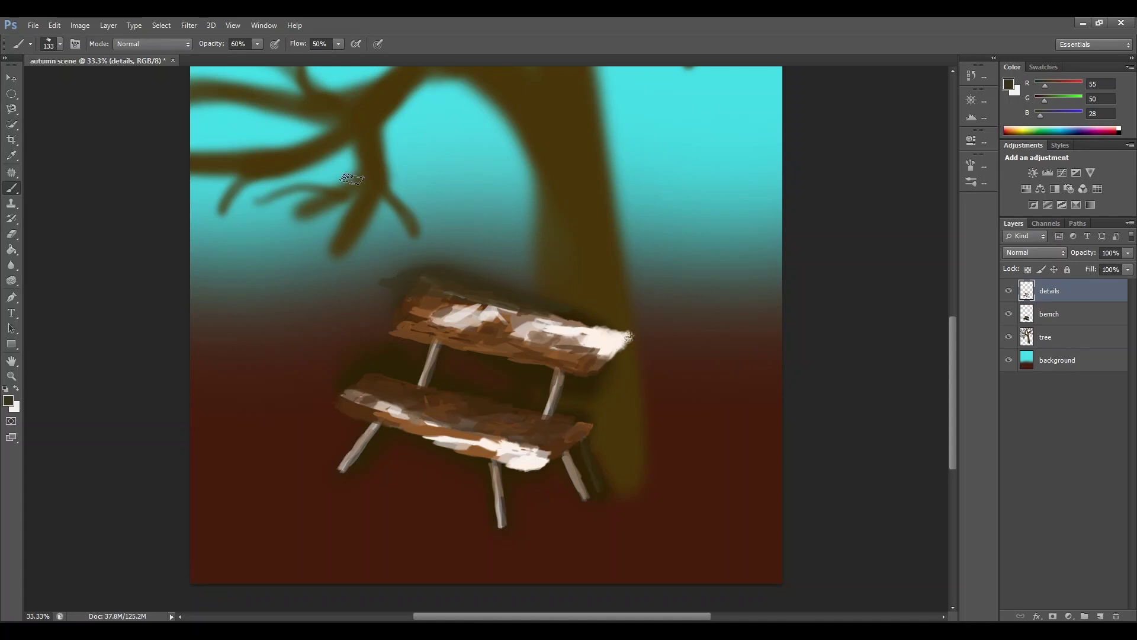
left_click(435, 282)
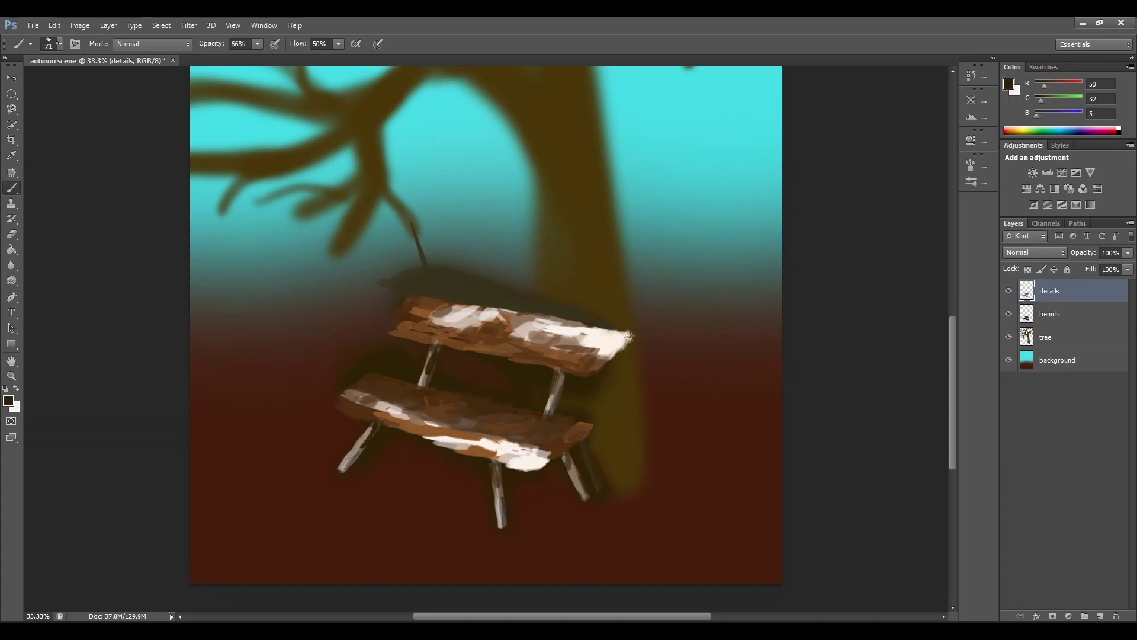
Step: Enlarge the brush to 215 px and then 484 px, and paint dark brown patches on the ground left of and below the bench
left_click(53, 43)
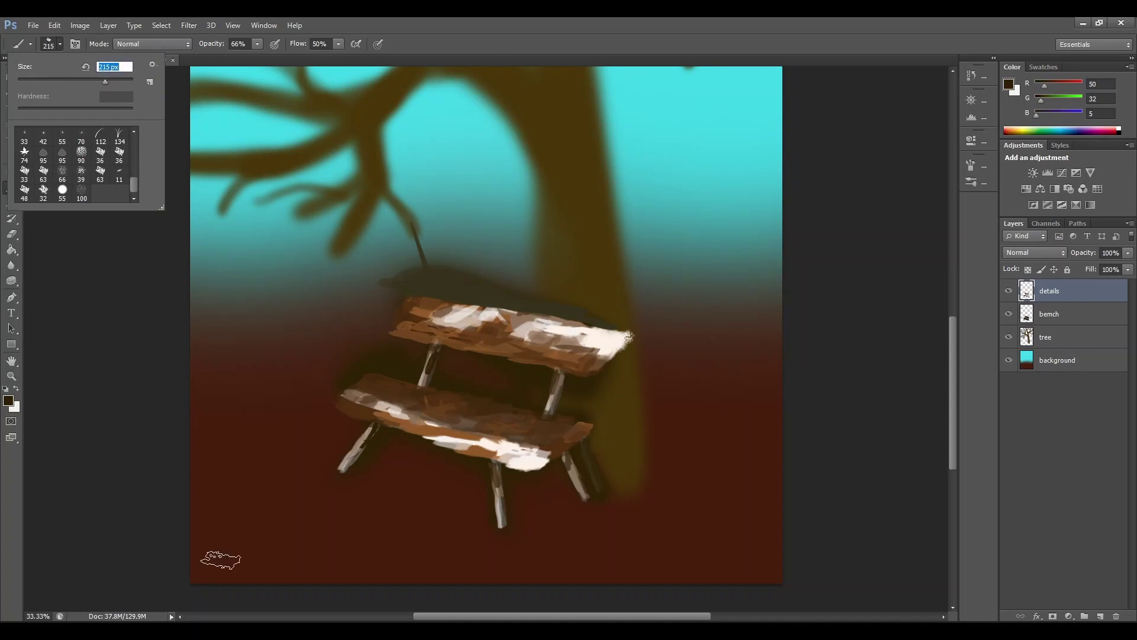
left_click_drag(212, 559, 226, 515)
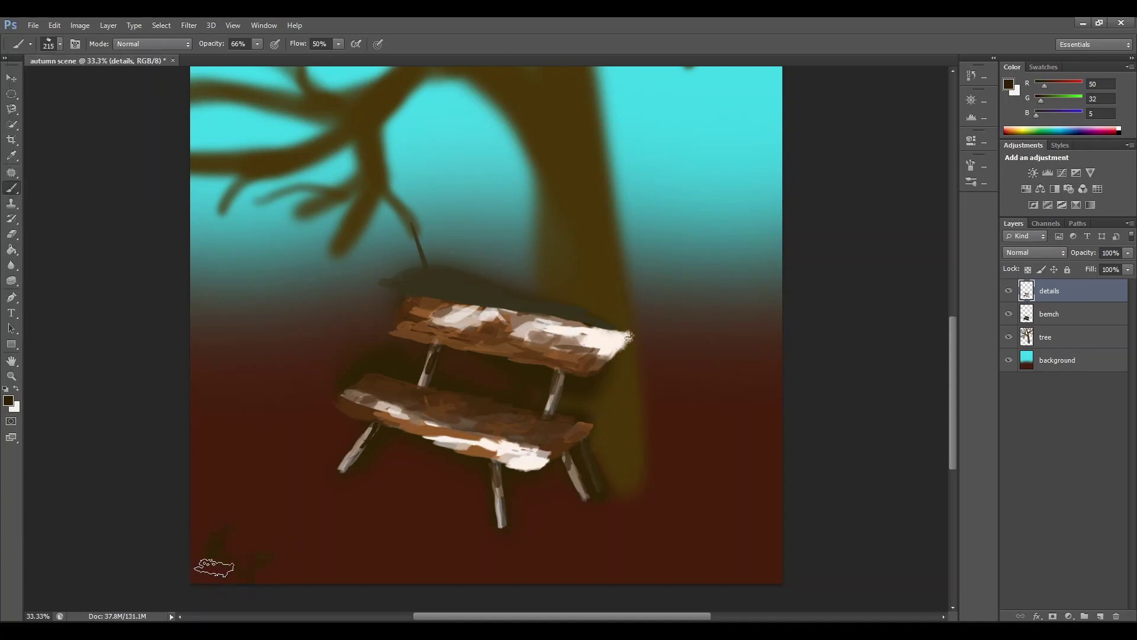
left_click(53, 43)
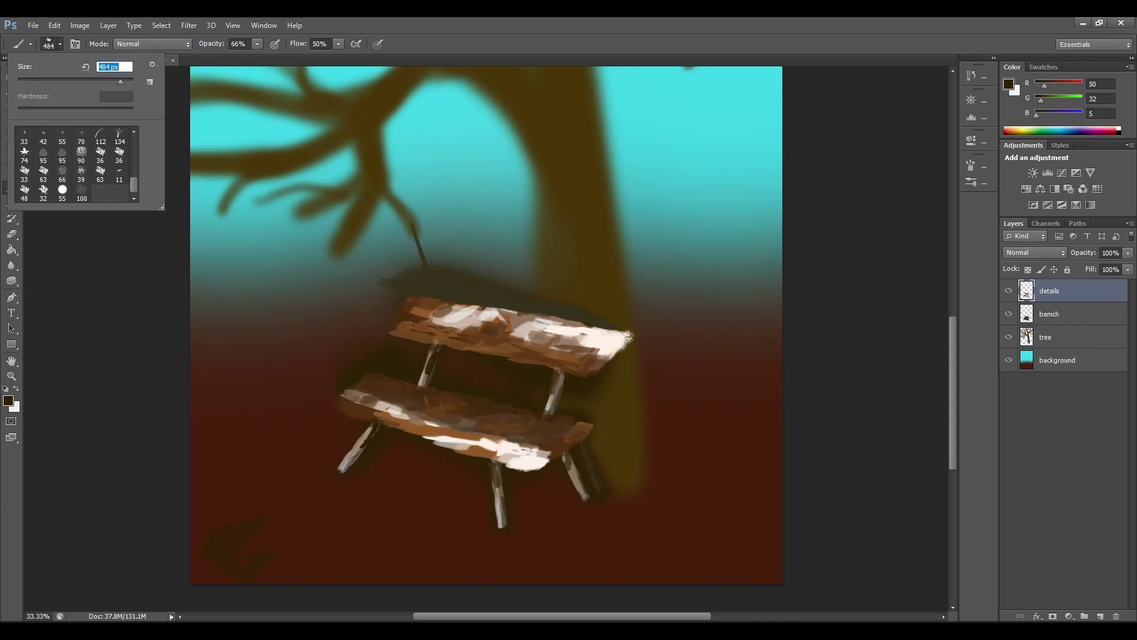
left_click(259, 472)
left_click(311, 539)
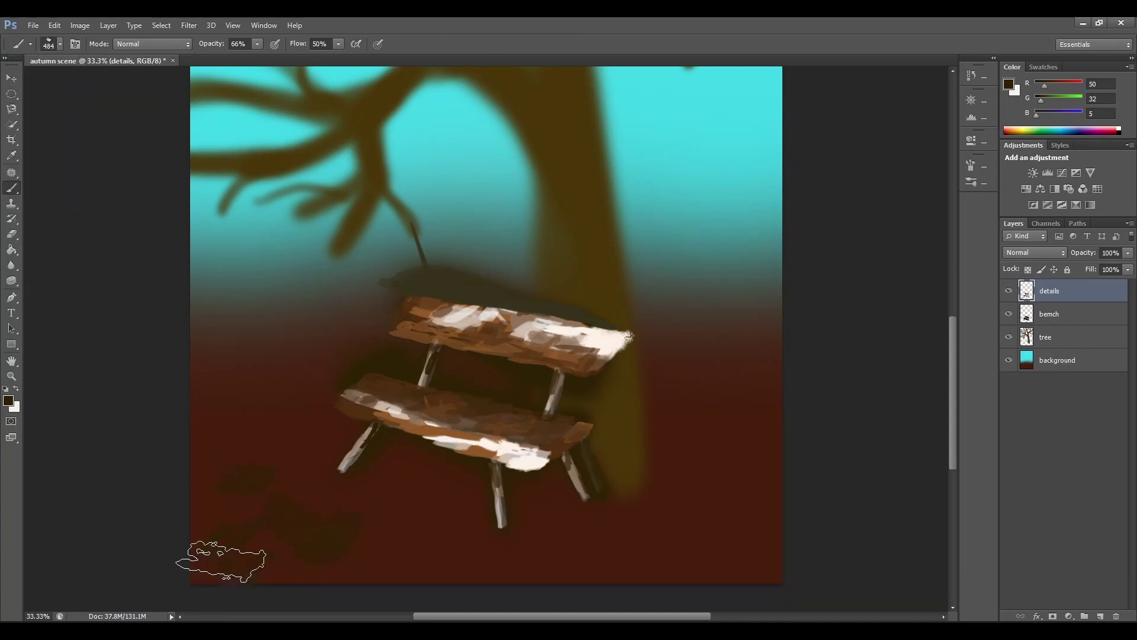
left_click(236, 402)
left_click(201, 412)
left_click(245, 384)
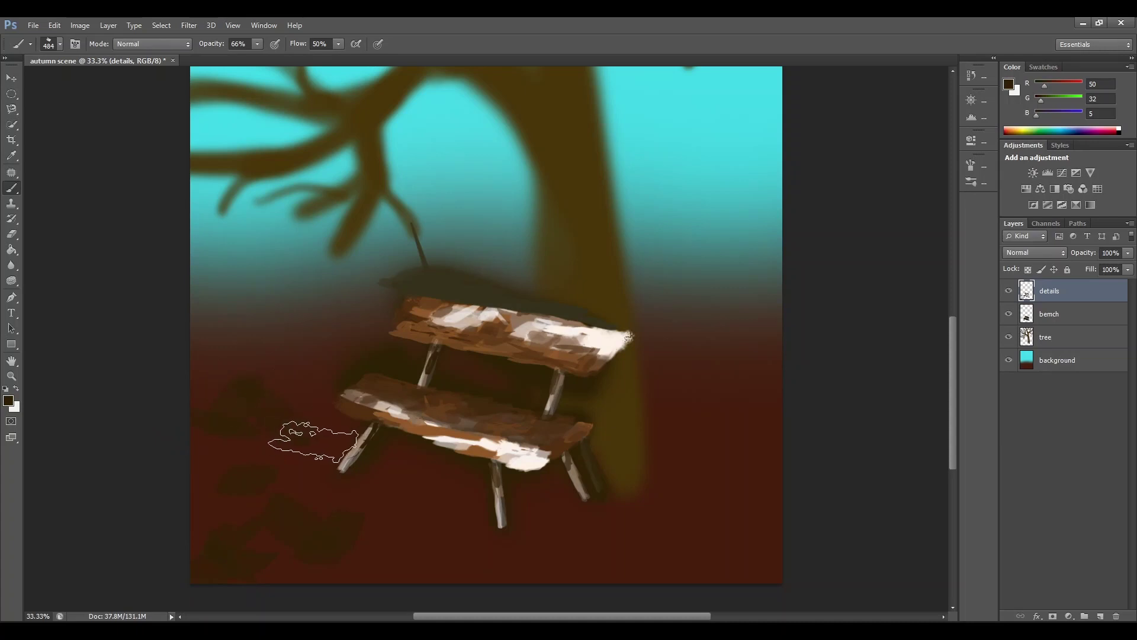
mouse_move(314, 441)
left_mouse_down()
mouse_move(289, 496)
mouse_move(413, 576)
mouse_move(387, 554)
mouse_move(360, 574)
mouse_move(279, 580)
mouse_move(407, 572)
left_mouse_up()
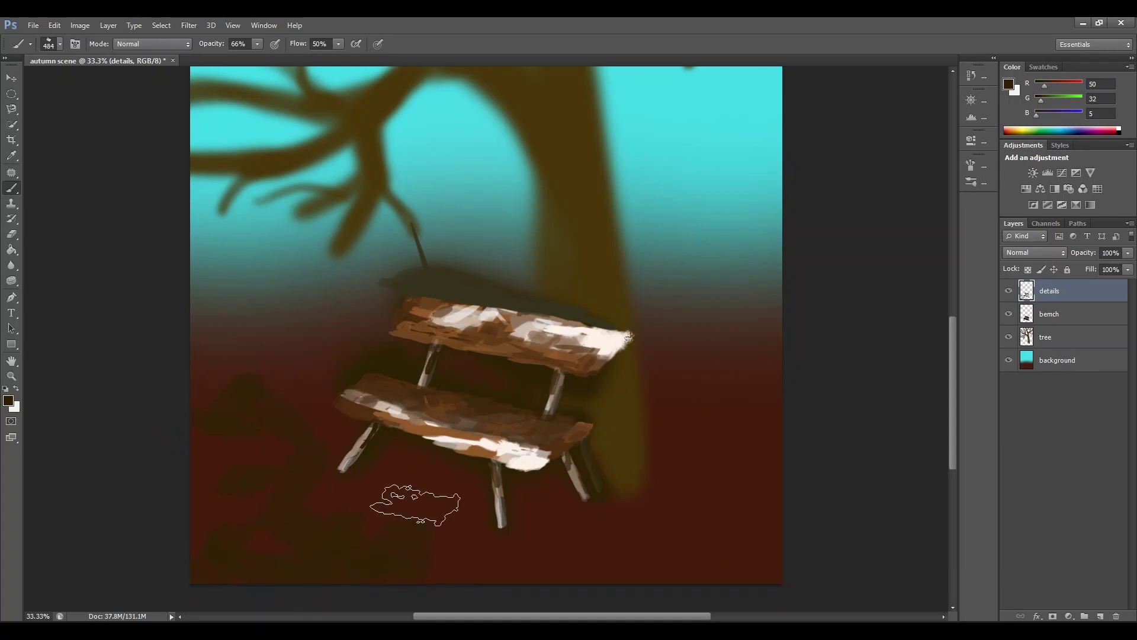
left_click(424, 568)
Step: Paint dark brown patches on the ground right of the bench, around the tree base, and at the horizon's left end
left_click(736, 468)
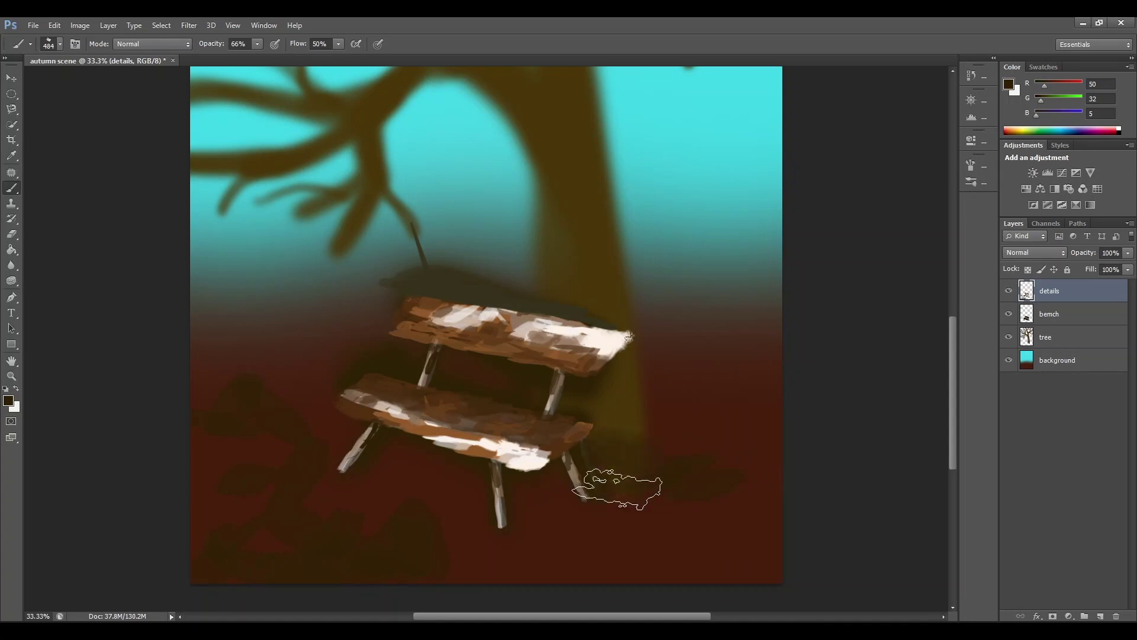
left_click(624, 493)
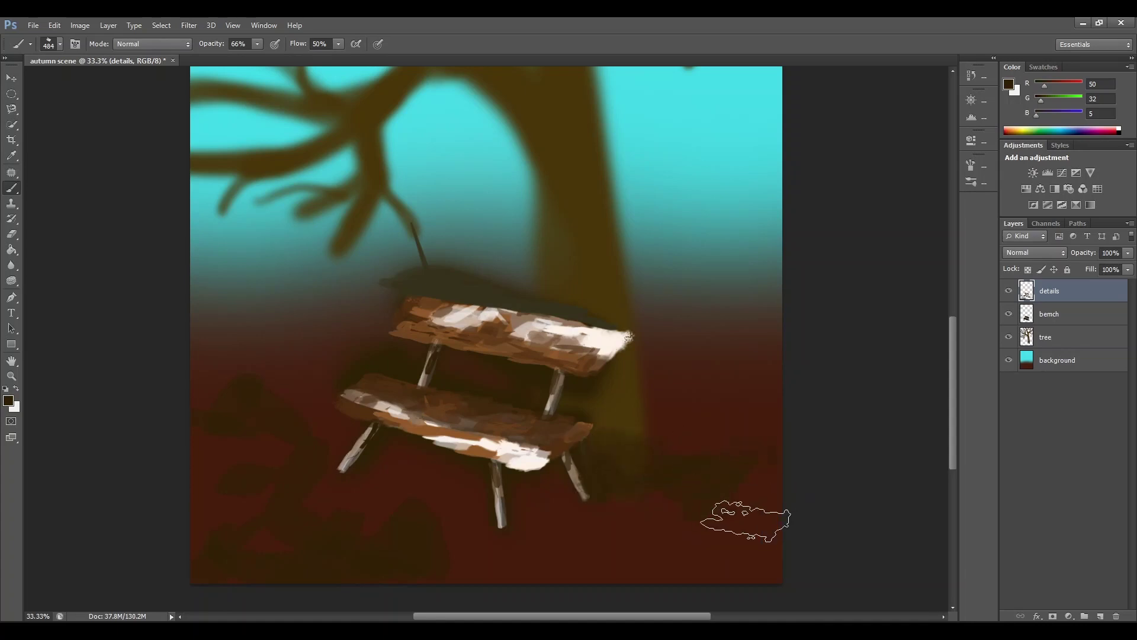
left_click(784, 519)
left_click(648, 415)
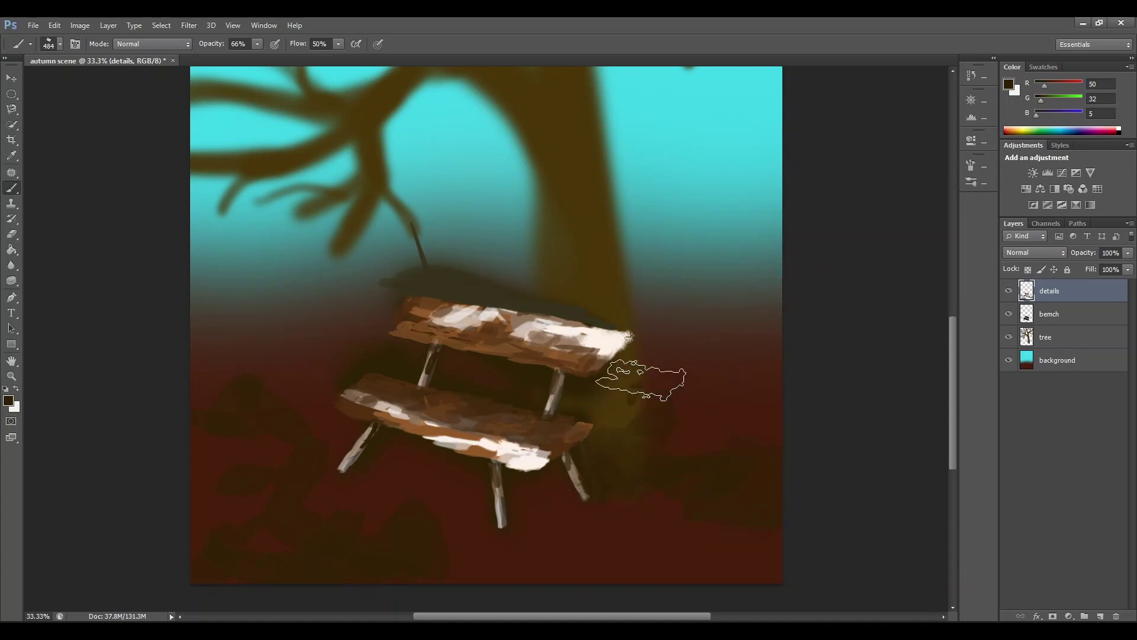
left_click(640, 382)
left_click(687, 465)
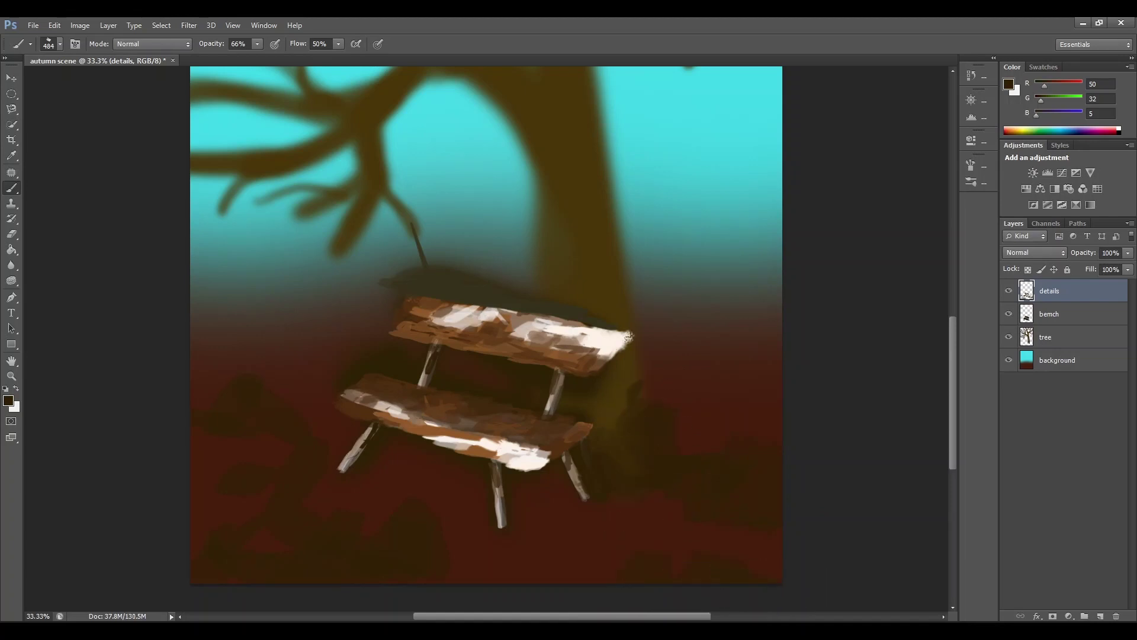
left_click(231, 288)
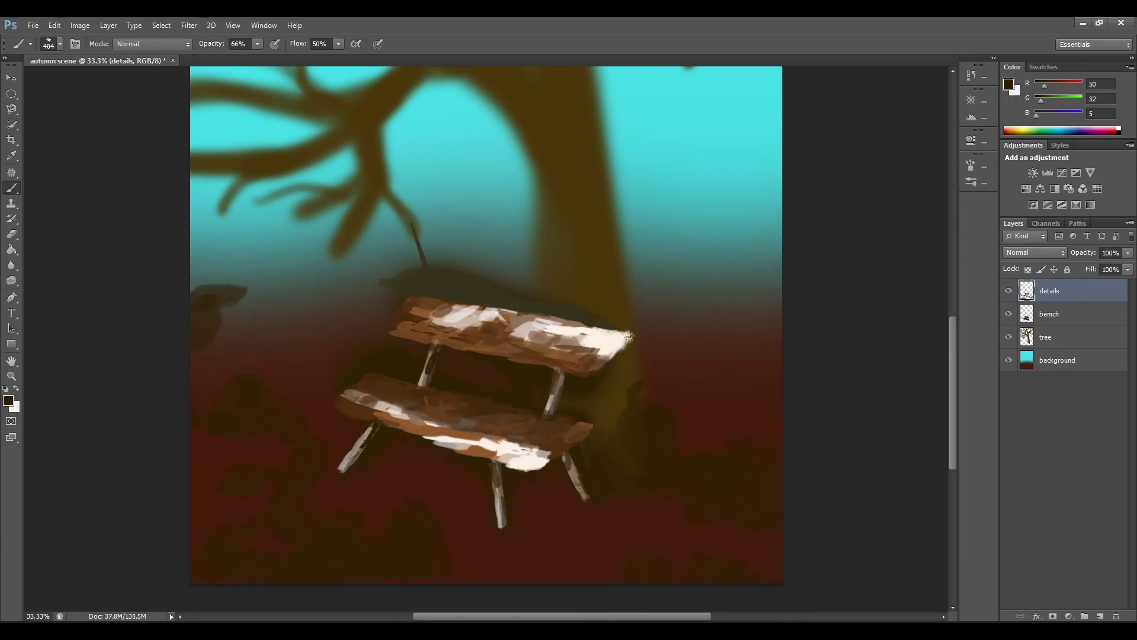
Step: Set the foreground color to brown (RGB 99, 65, 13) and paint leaf-shaped strokes on the ground left of the bench
left_click(9, 401)
left_click(216, 235)
left_click(368, 136)
left_click(216, 494)
left_click(208, 421)
left_click_drag(276, 340, 225, 381)
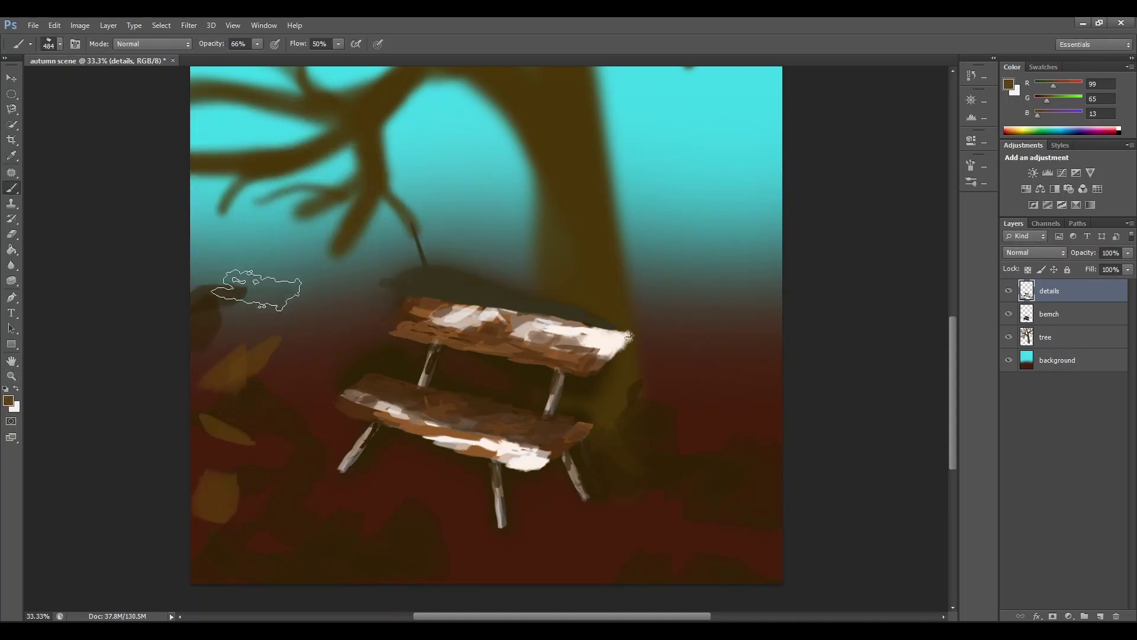
Step: Paint brown foliage strokes along the left horizon and behind the bench's left end
left_click_drag(282, 310, 310, 363)
mouse_move(272, 289)
left_mouse_down()
mouse_move(223, 318)
mouse_move(235, 277)
left_mouse_up()
mouse_move(200, 258)
left_mouse_down()
mouse_move(275, 272)
mouse_move(298, 338)
left_mouse_up()
left_click_drag(363, 290, 359, 304)
left_click(369, 356)
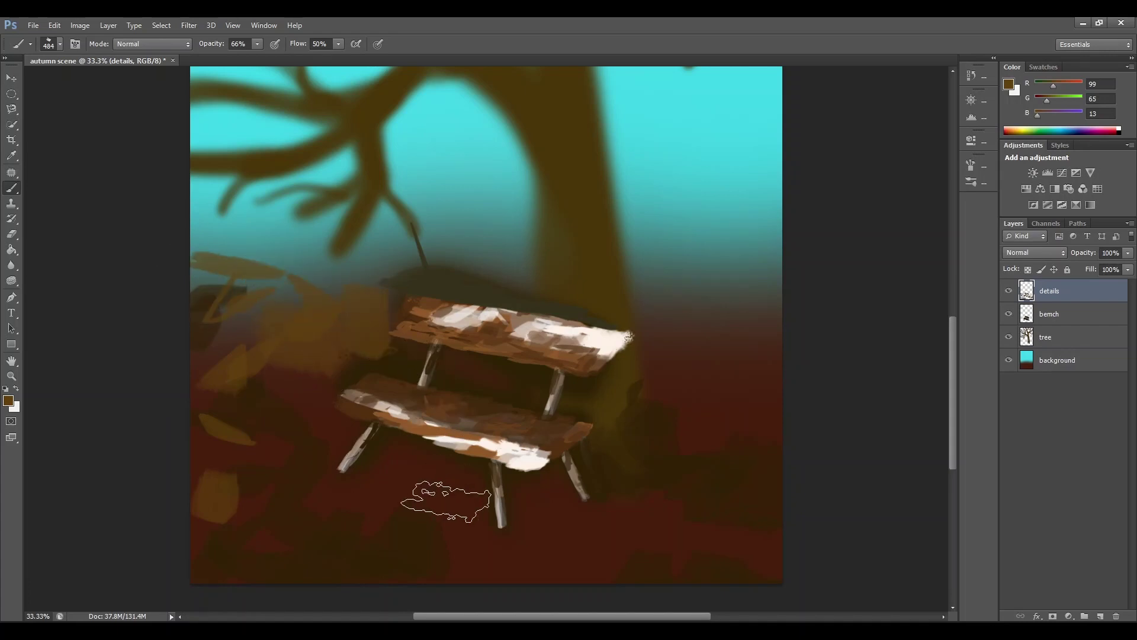
Step: Paint brown leaf patches on the ground under the bench and across the lower right foreground
left_click(403, 510)
left_click(426, 460)
left_click(482, 579)
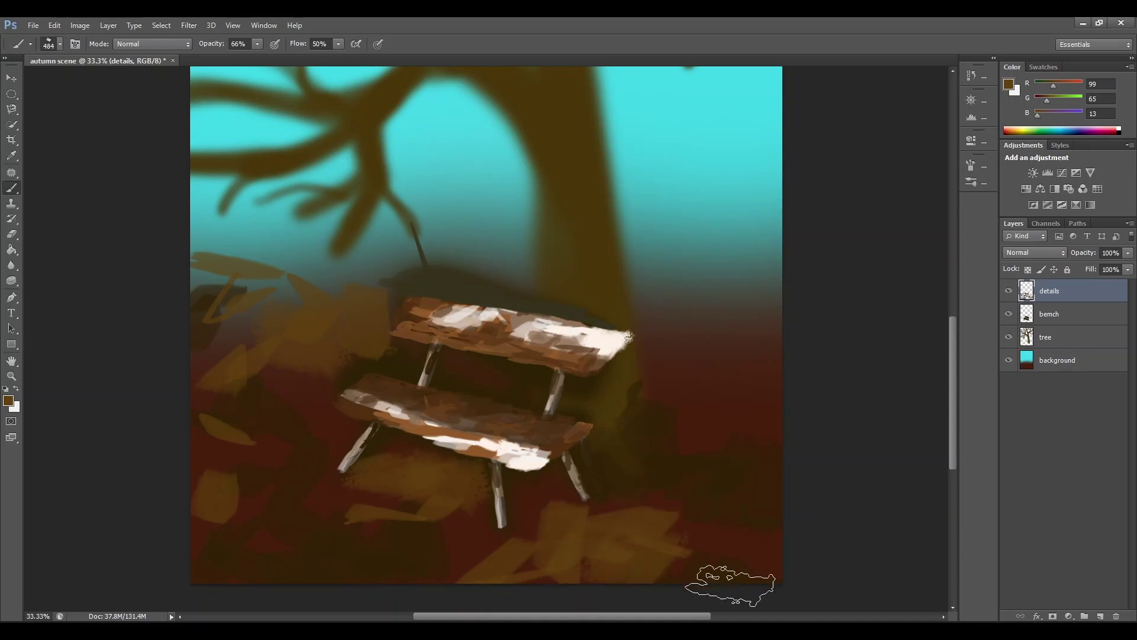
left_click(735, 560)
Step: Paint brown leaf shapes right of the tree trunk, from the horizon down to the middle ground
left_click(724, 392)
left_click(737, 334)
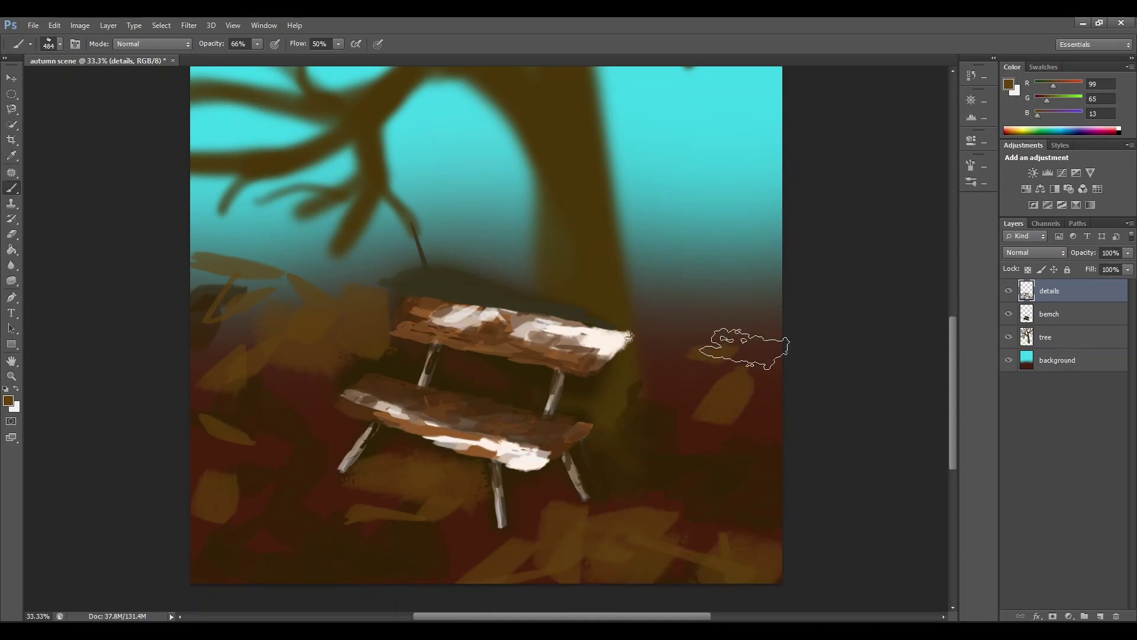
left_click(666, 308)
left_click(675, 385)
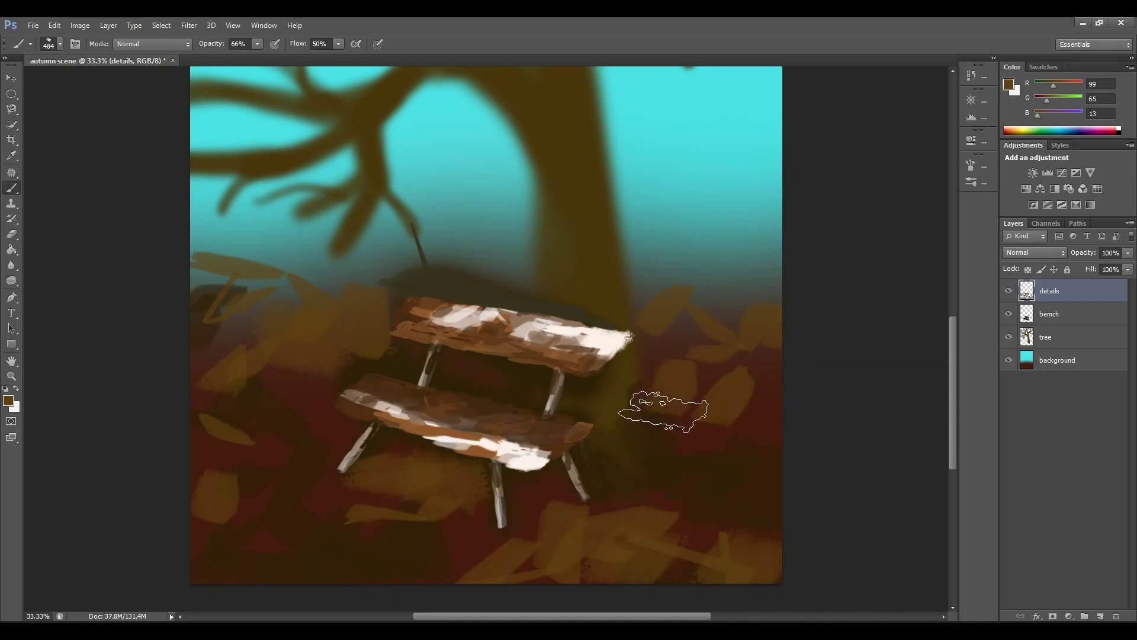
left_click(764, 401)
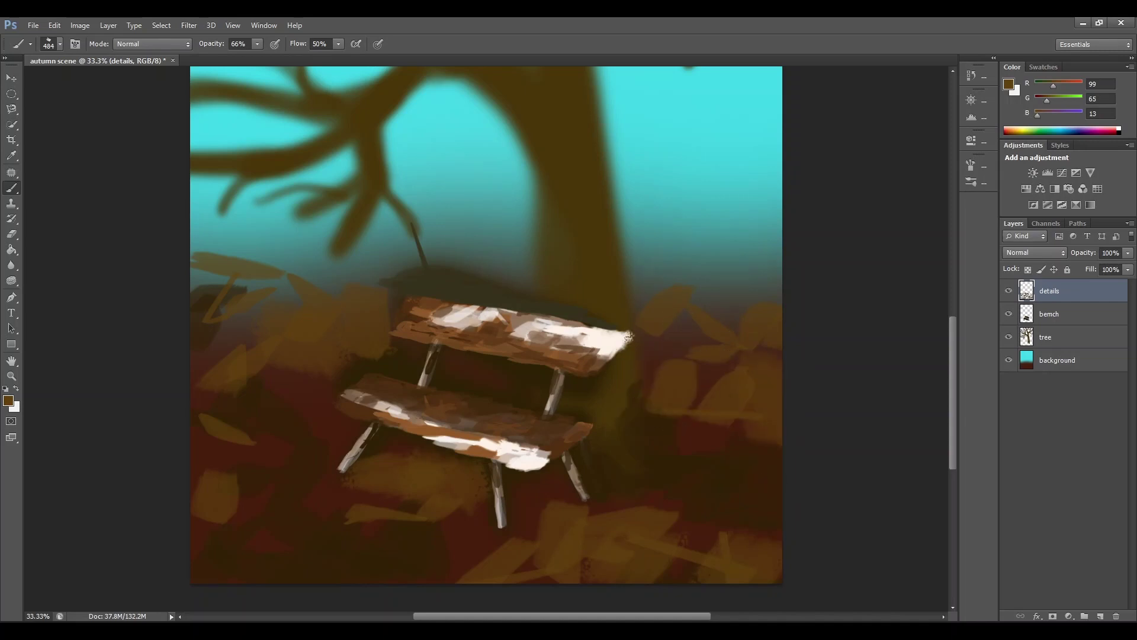
Step: Set the foreground color to orange (RGB 216, 139, 23) and paint fallen leaves on the ground in front of the bench
left_click(8, 401)
left_click(219, 166)
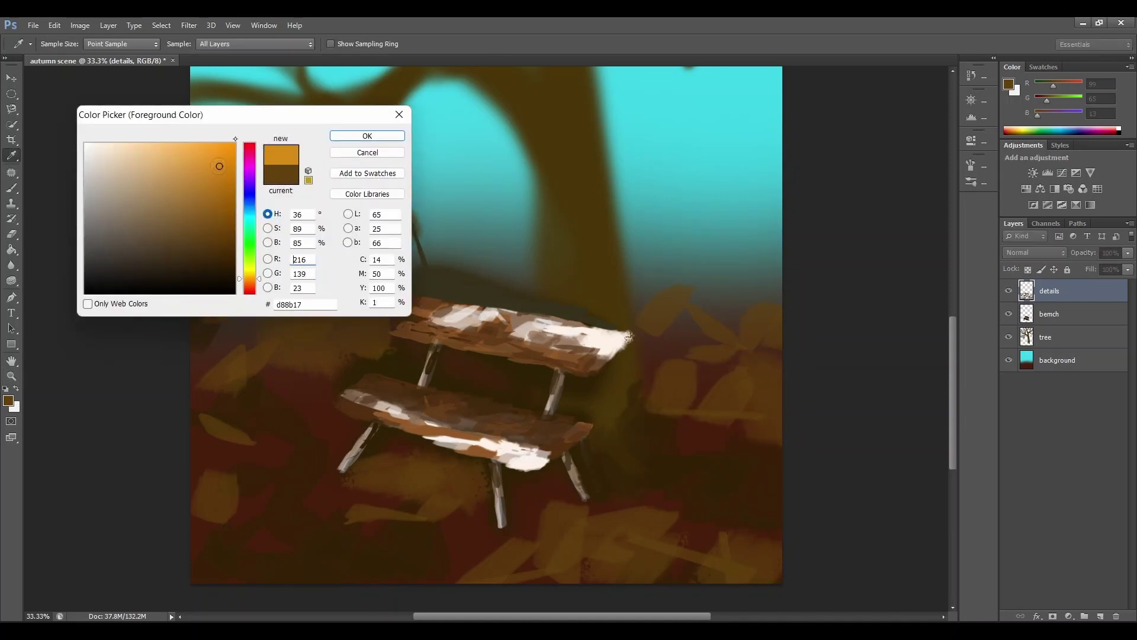
left_click(335, 134)
left_click_drag(268, 513, 275, 513)
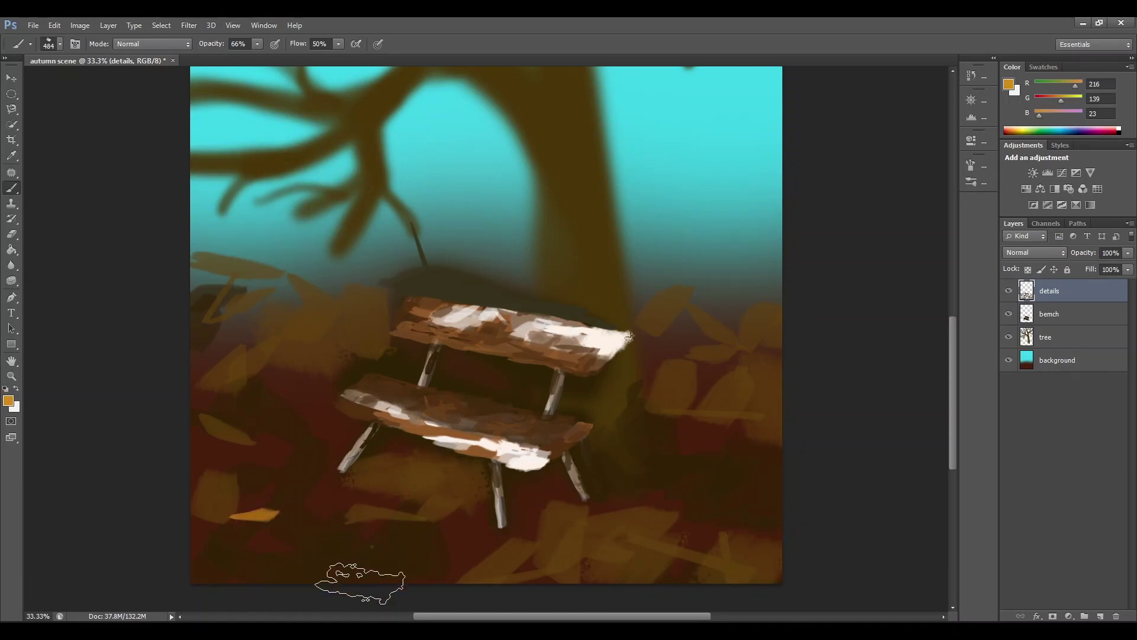
left_click_drag(360, 582, 372, 555)
mouse_move(409, 557)
left_mouse_down()
mouse_move(445, 542)
mouse_move(452, 569)
left_mouse_up()
mouse_move(386, 483)
left_mouse_down()
mouse_move(449, 504)
mouse_move(456, 546)
left_mouse_up()
left_click_drag(547, 526, 529, 555)
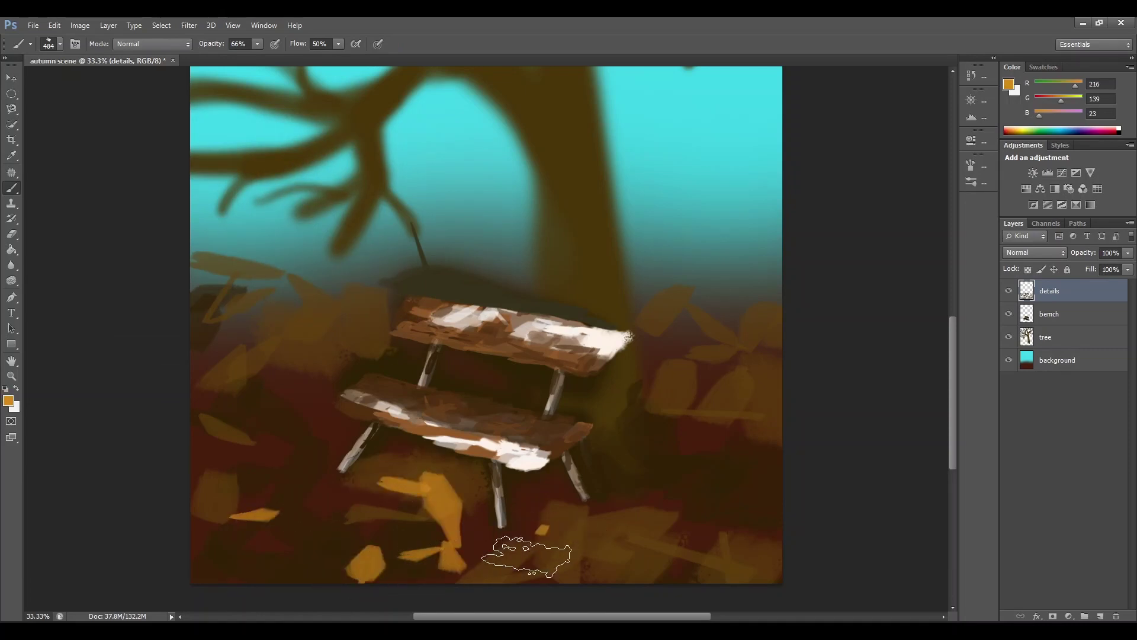
Step: Paint orange leaves across the lower right foreground and on the ground right of the tree trunk
left_click_drag(529, 501, 564, 520)
mouse_move(656, 517)
left_mouse_down()
mouse_move(718, 517)
mouse_move(644, 562)
mouse_move(756, 548)
mouse_move(777, 521)
left_mouse_up()
left_click_drag(737, 392, 698, 391)
left_click_drag(698, 346, 701, 381)
left_click(708, 435)
left_click(693, 461)
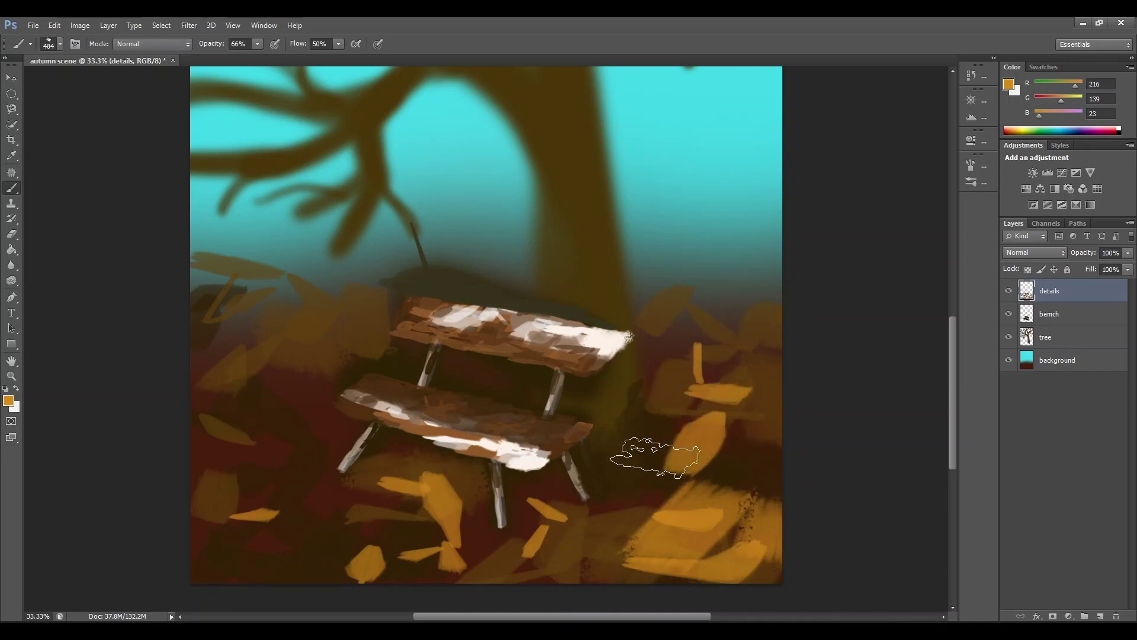
left_click(759, 431)
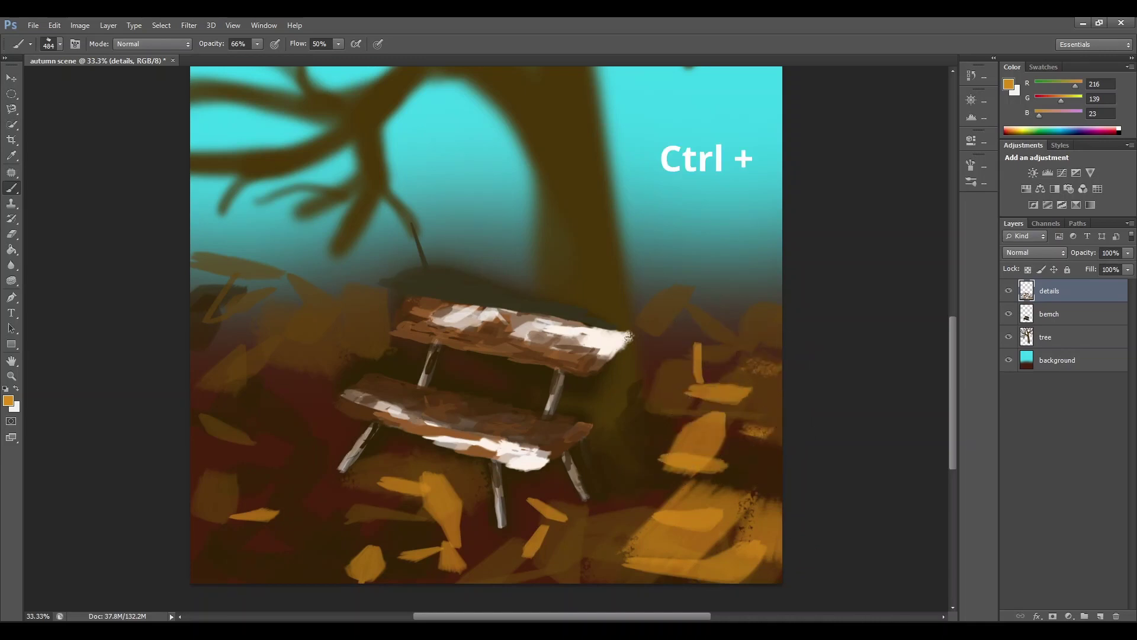
Step: Paint orange leaves left of the bench, from above the horizon down to the middle ground
left_click(261, 320)
left_click(305, 252)
left_click(228, 252)
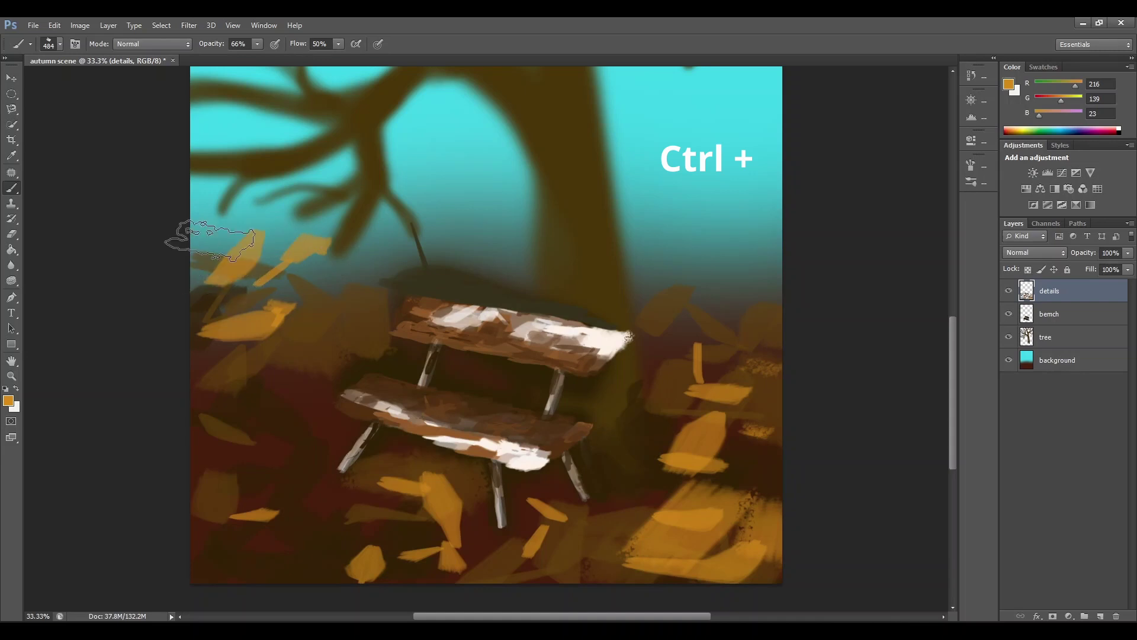
left_click_drag(205, 252, 192, 301)
left_click_drag(219, 368, 278, 398)
left_click_drag(296, 355, 283, 420)
left_click(305, 425)
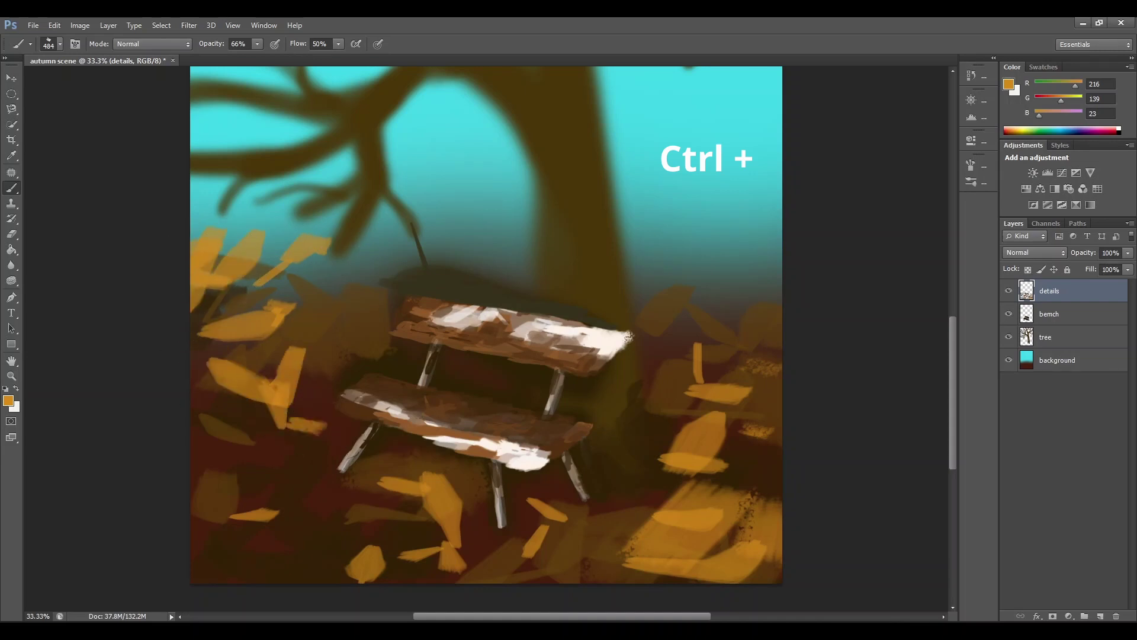
Step: Paint orange leaves beside the bench's left end and in the gap between its backrest and seat
key("ctrl+plus")
key("ctrl+plus")
key("ctrl+plus")
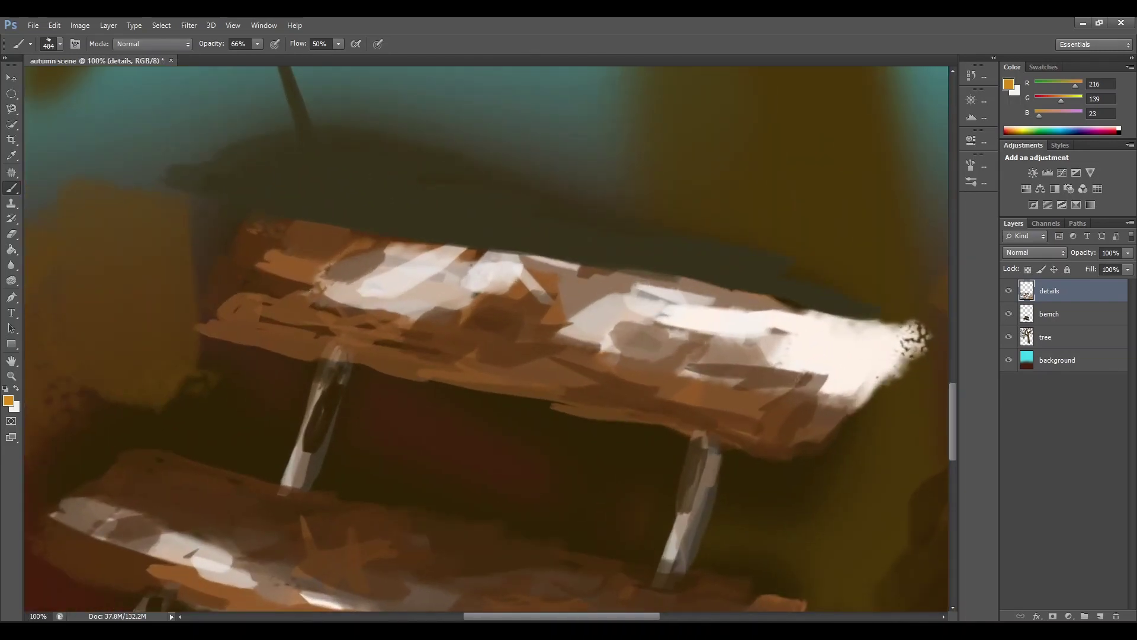
scroll(283, 456, "down", 5)
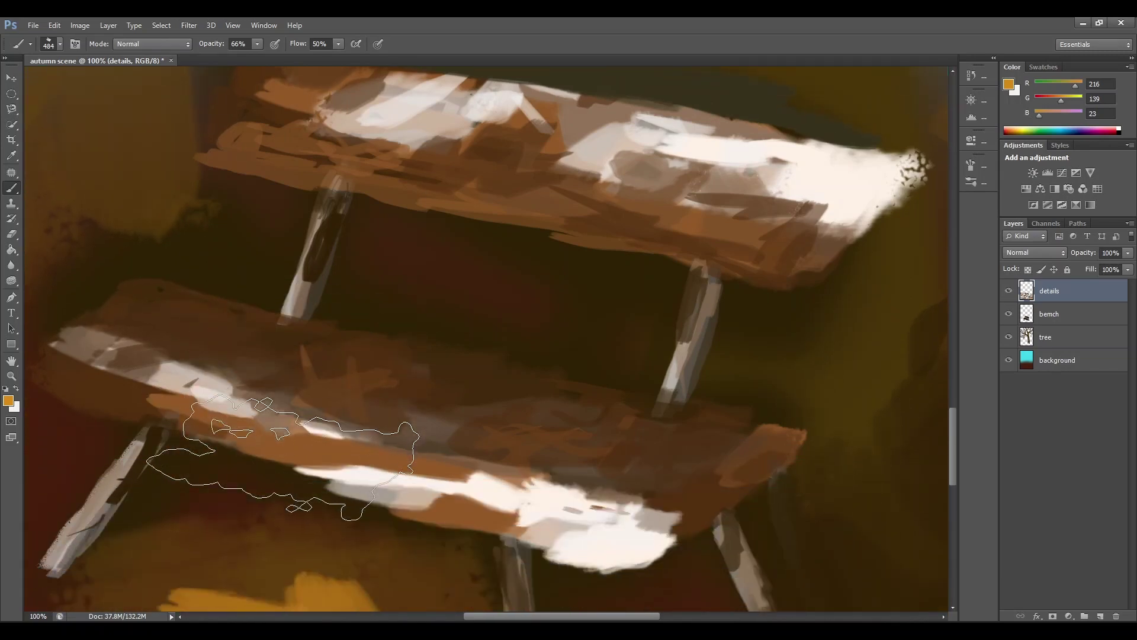
left_click(145, 242)
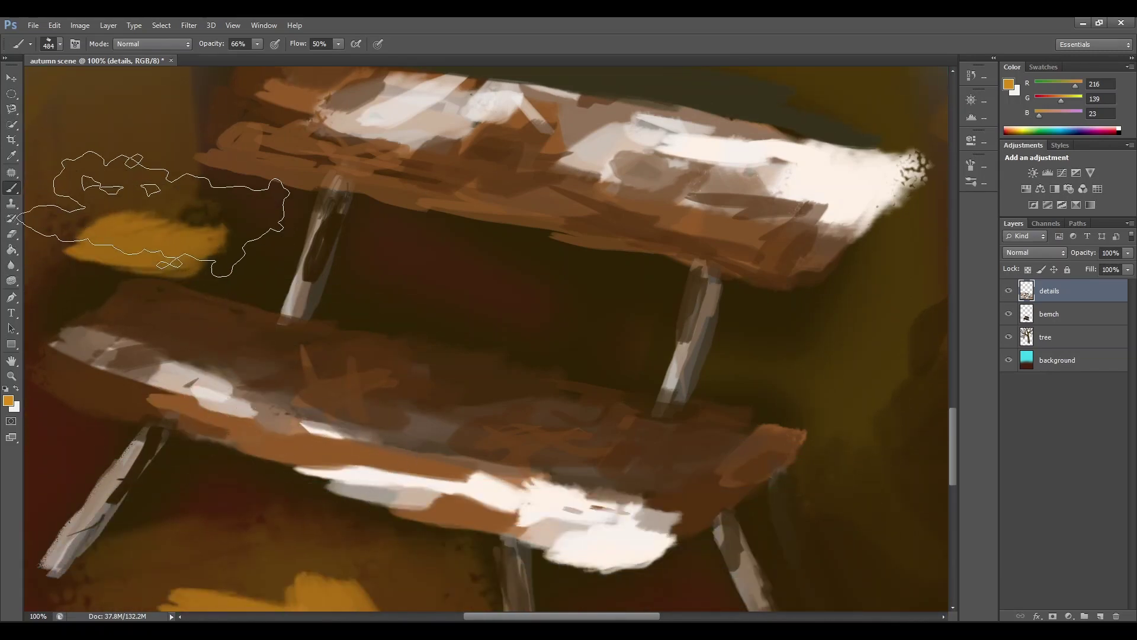
left_click(133, 142)
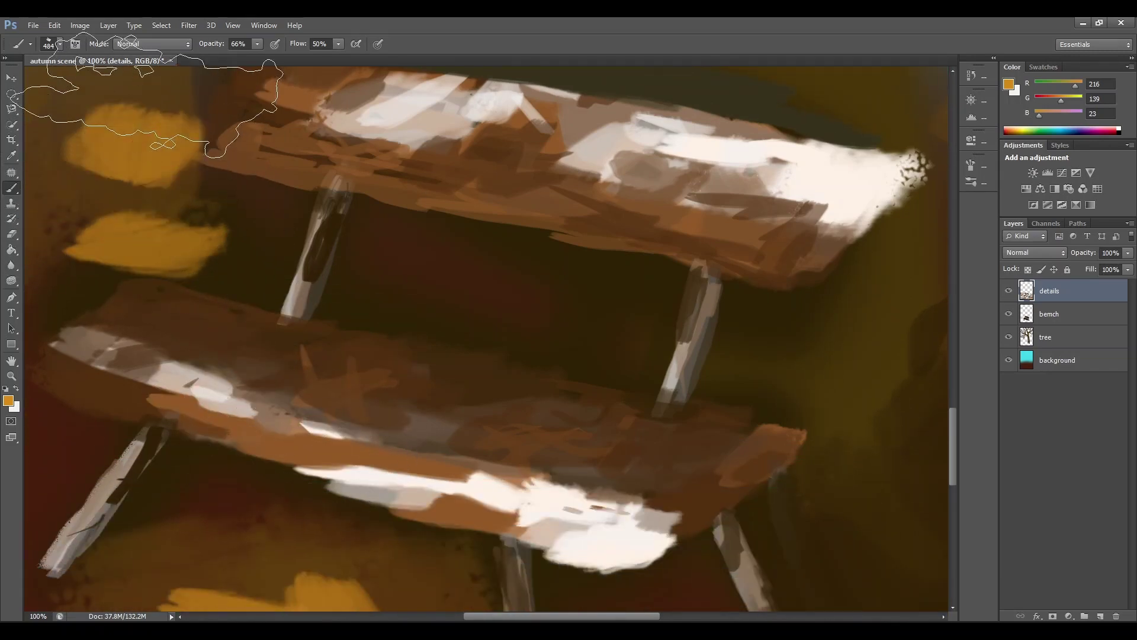
left_click(451, 301)
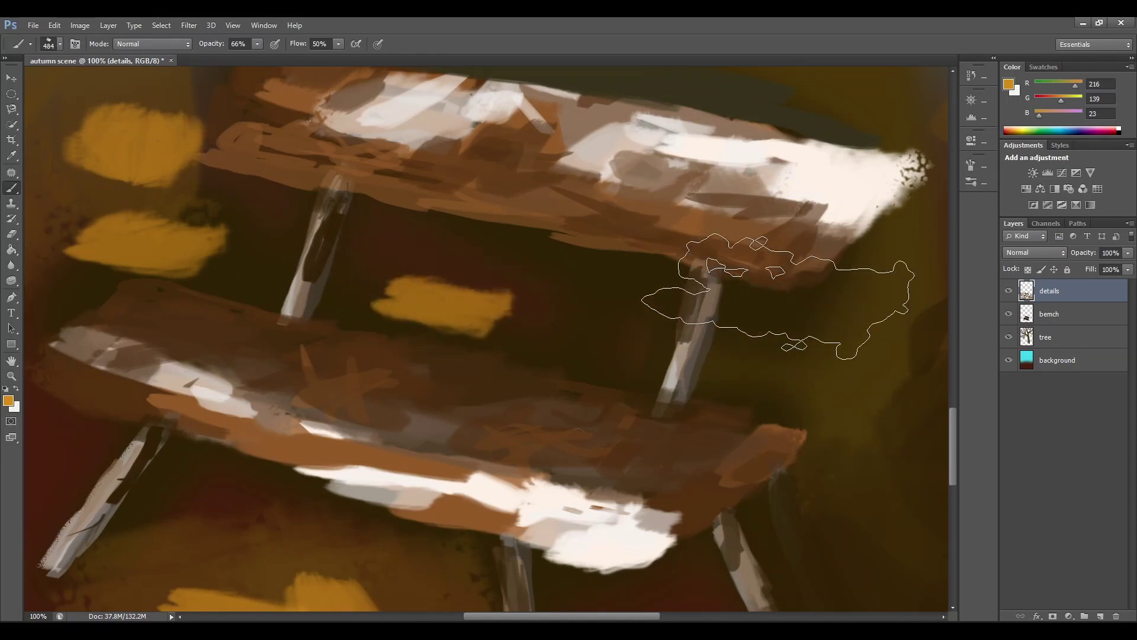
Step: Paint a cluster of orange leaves just above the bench's backrest, from the thin hanging branch to the tree trunk
scroll(778, 297, "up", 5)
scroll(778, 296, "up", 1)
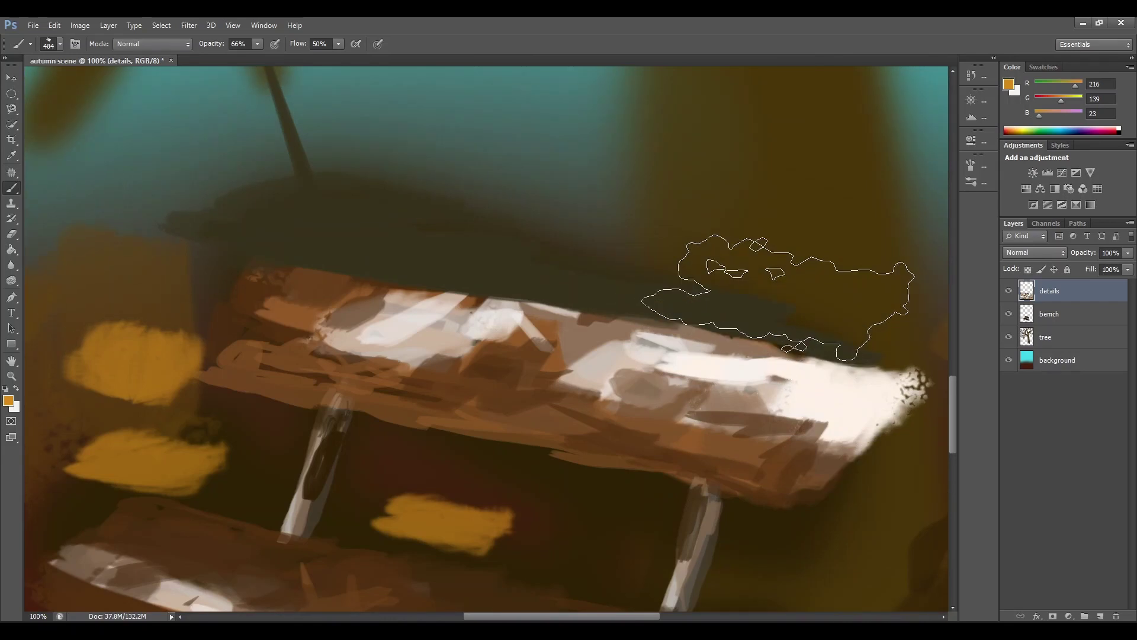
left_click(219, 202)
left_click(326, 139)
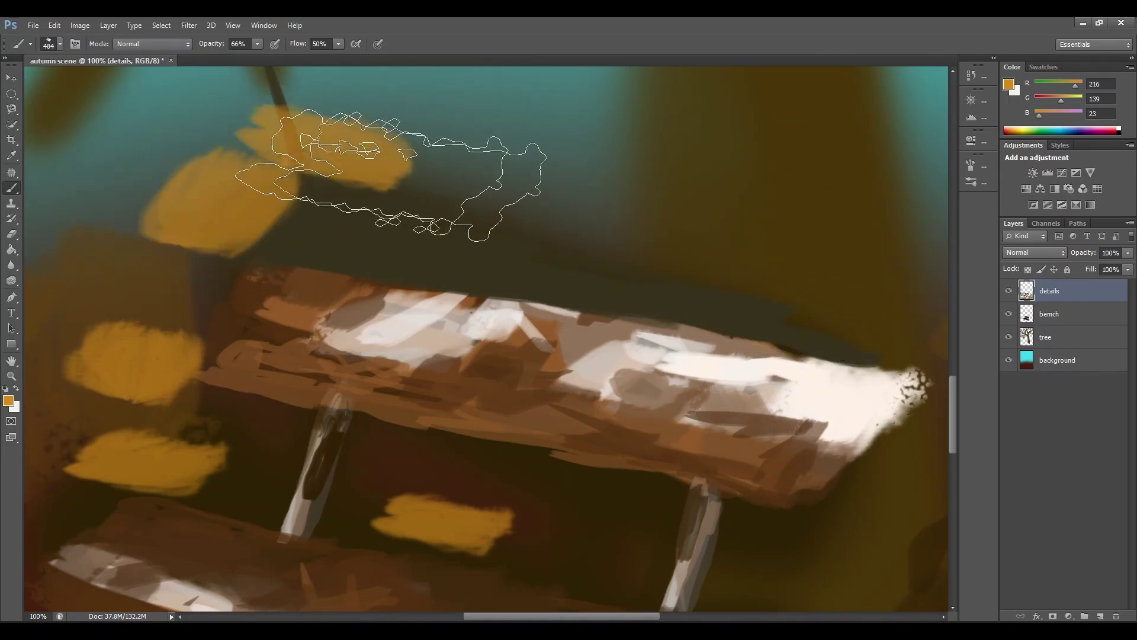
left_click_drag(514, 147, 459, 201)
left_click(523, 250)
left_click(574, 291)
left_click(387, 231)
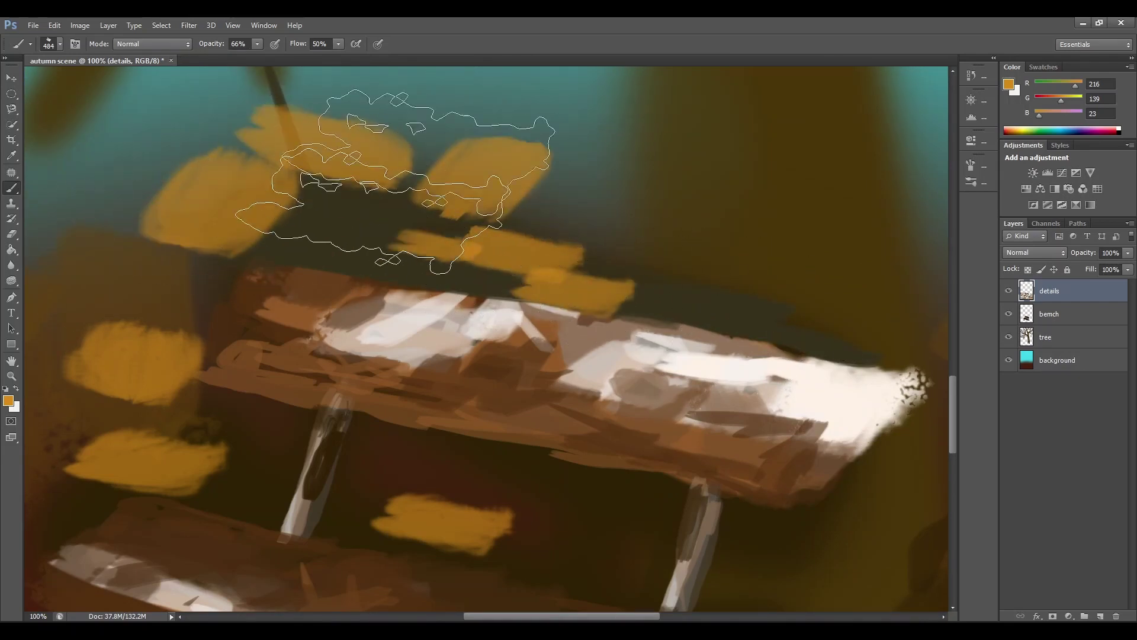
left_click_drag(385, 186, 452, 98)
left_click(610, 142)
left_click(98, 154)
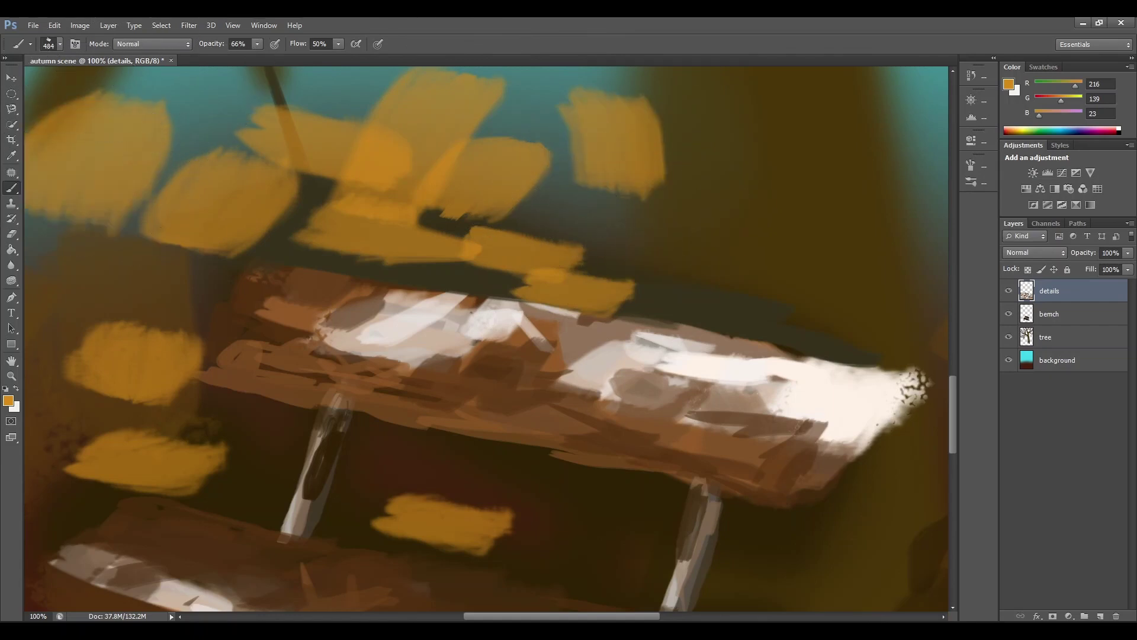
Step: Add orange leaves higher up against the sky, between the low branch and the left side of the trunk
key("ctrl+minus")
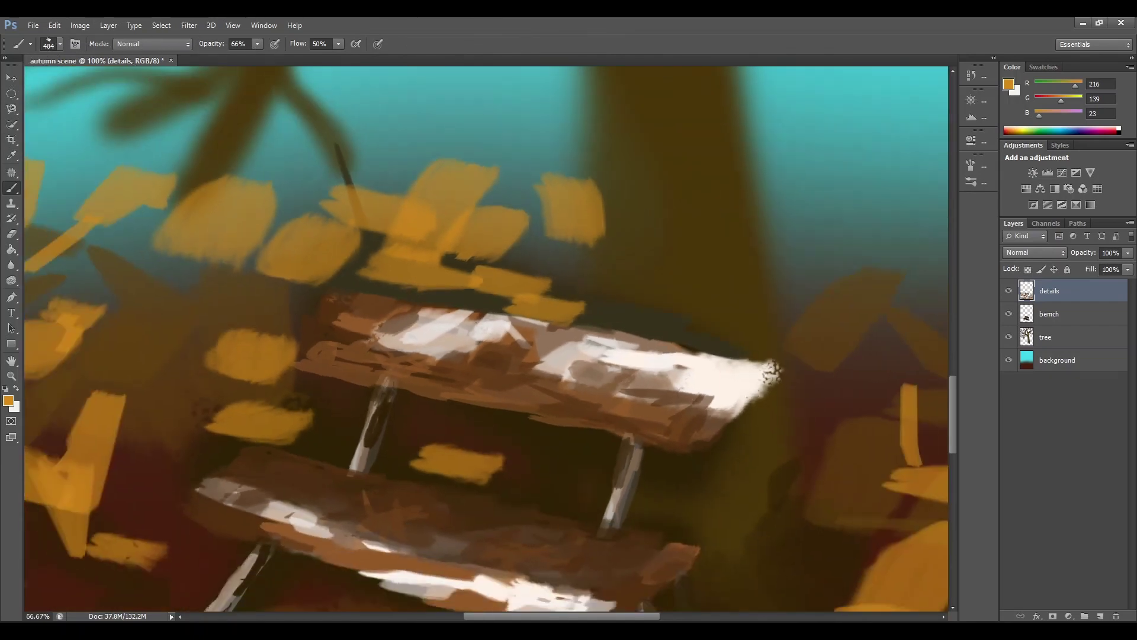
left_click(397, 121)
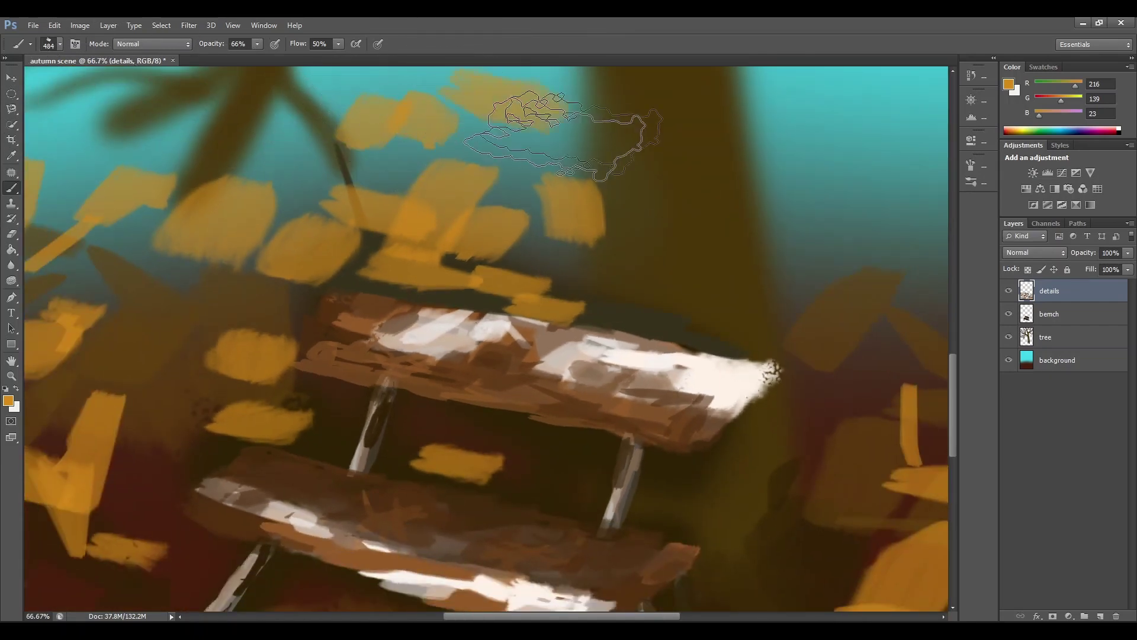
left_click(527, 116)
key("ctrl+minus")
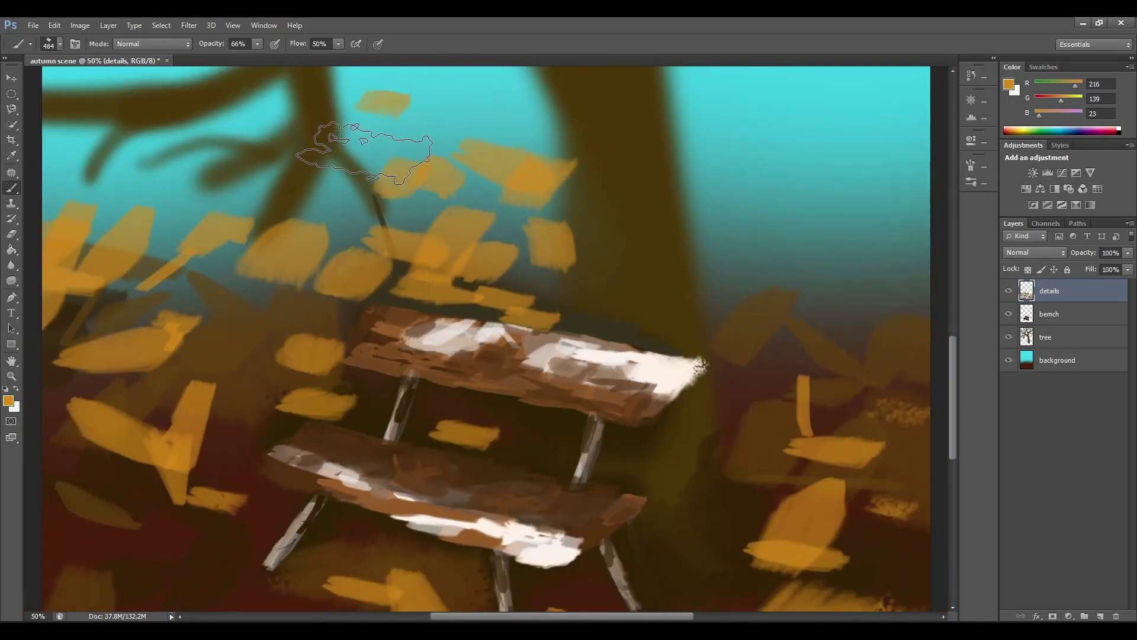
left_click(516, 102)
Step: Paint orange leaves right of the tree trunk, from just above the horizon down to the ground
left_click_drag(763, 218, 760, 297)
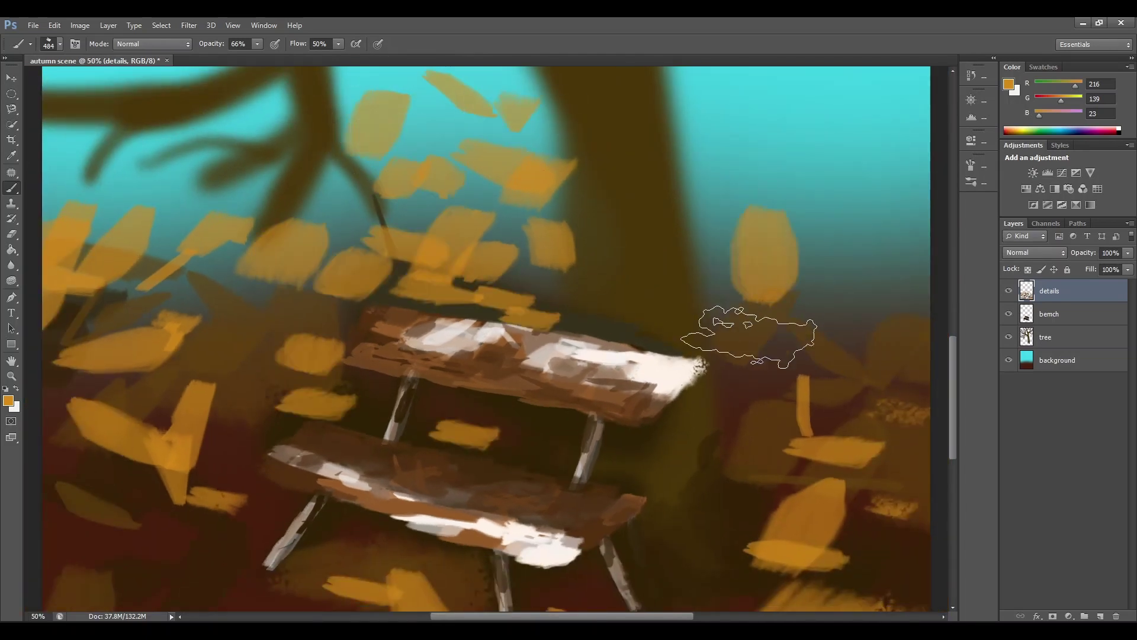
left_click_drag(749, 335, 781, 358)
left_click_drag(744, 354, 760, 421)
left_click_drag(797, 382, 860, 343)
mouse_move(879, 294)
left_mouse_down()
mouse_move(882, 376)
mouse_move(922, 330)
left_mouse_up()
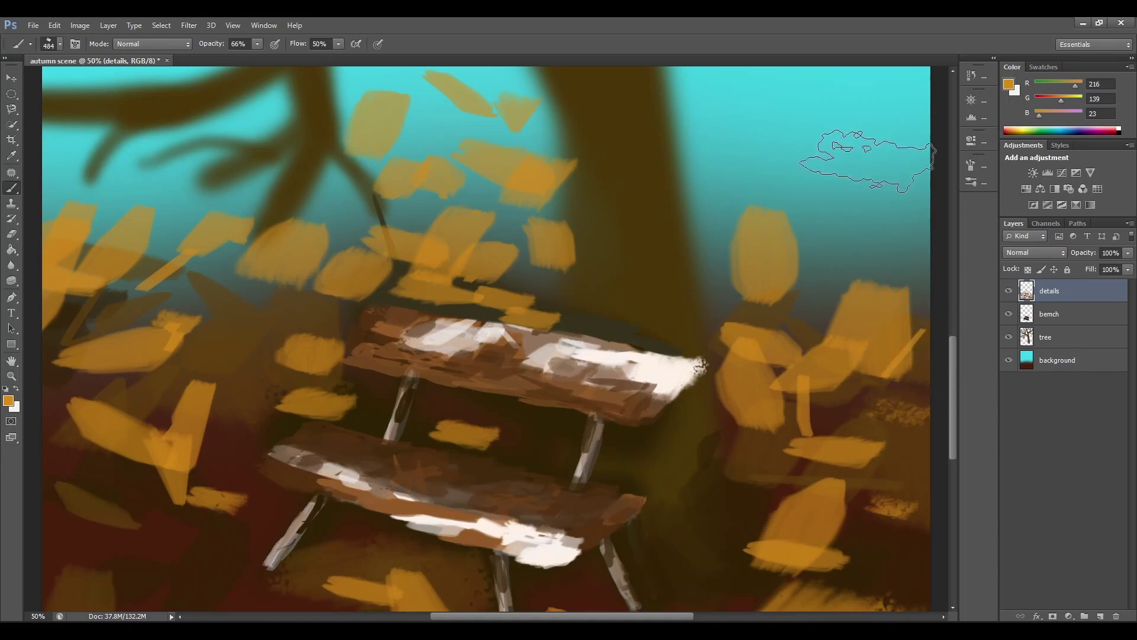
Step: Fill the lower sky right of the trunk with orange leaves, overlapping the trunk's edge
left_click_drag(869, 161, 829, 228)
left_click_drag(792, 155, 764, 198)
left_click_drag(755, 153, 694, 252)
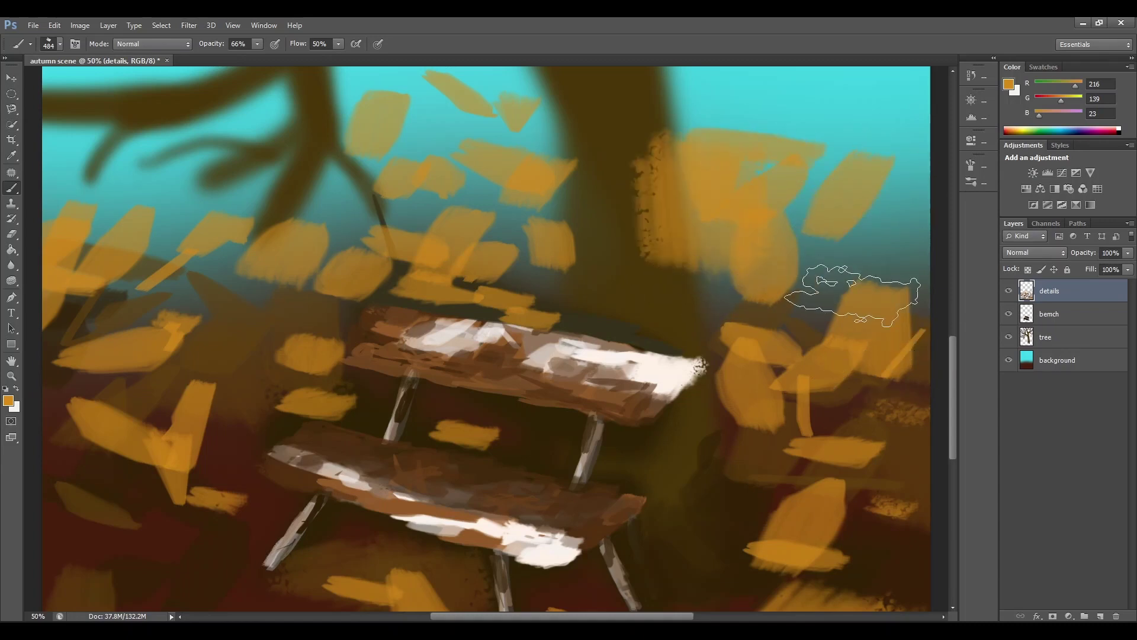
left_click_drag(797, 279, 878, 294)
left_click_drag(892, 153, 884, 238)
left_click_drag(841, 116, 828, 87)
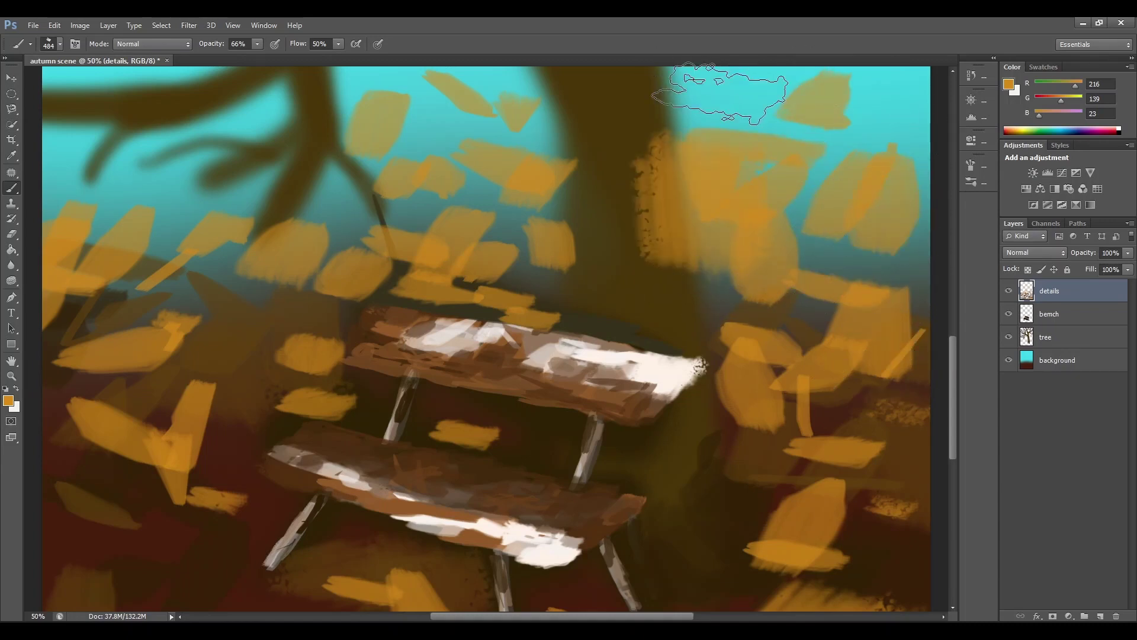
left_click_drag(720, 93, 790, 143)
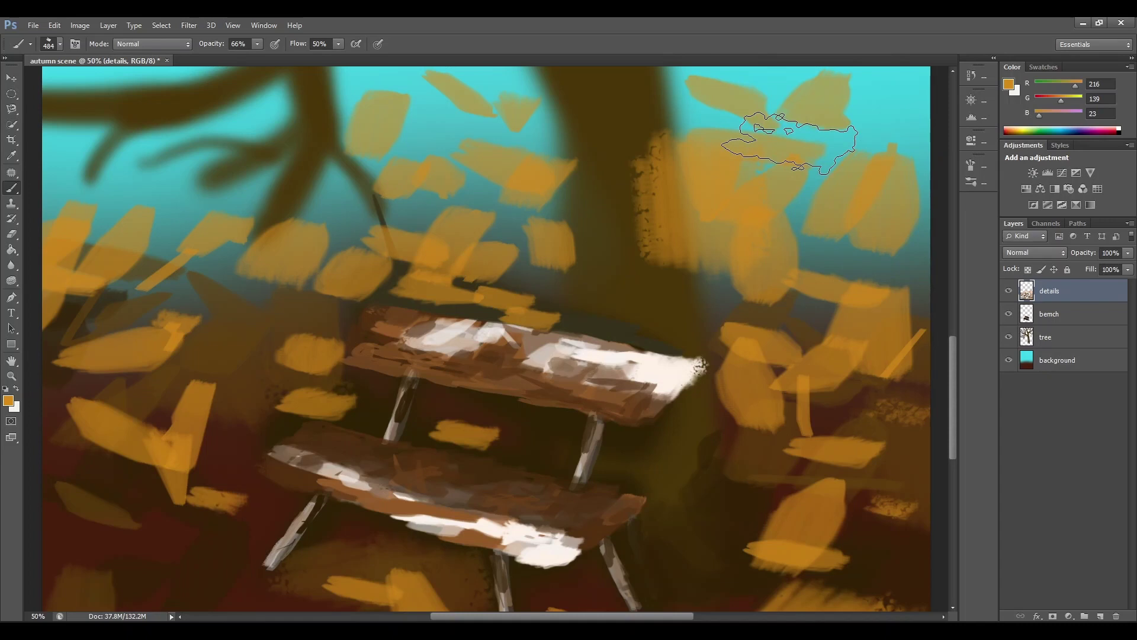
Step: Set the foreground color to yellow (RGB 252, 236, 56) and paint leaves over the orange ones above the bench's backrest
left_click(9, 401)
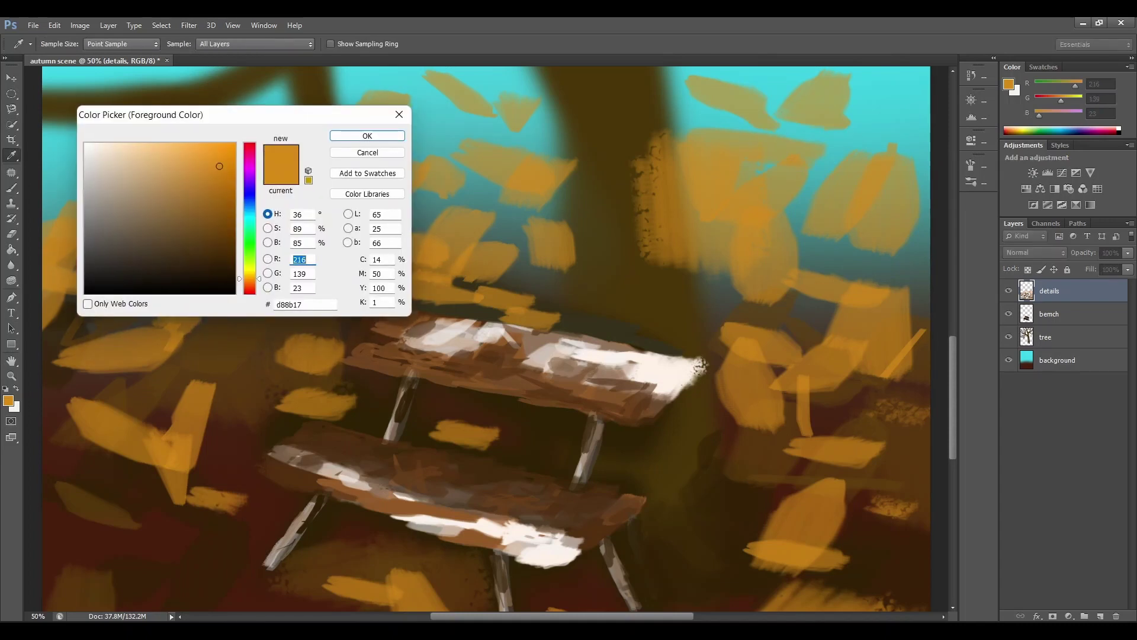
mouse_move(257, 265)
left_mouse_down()
mouse_move(243, 274)
mouse_move(247, 260)
left_mouse_up()
left_click(201, 146)
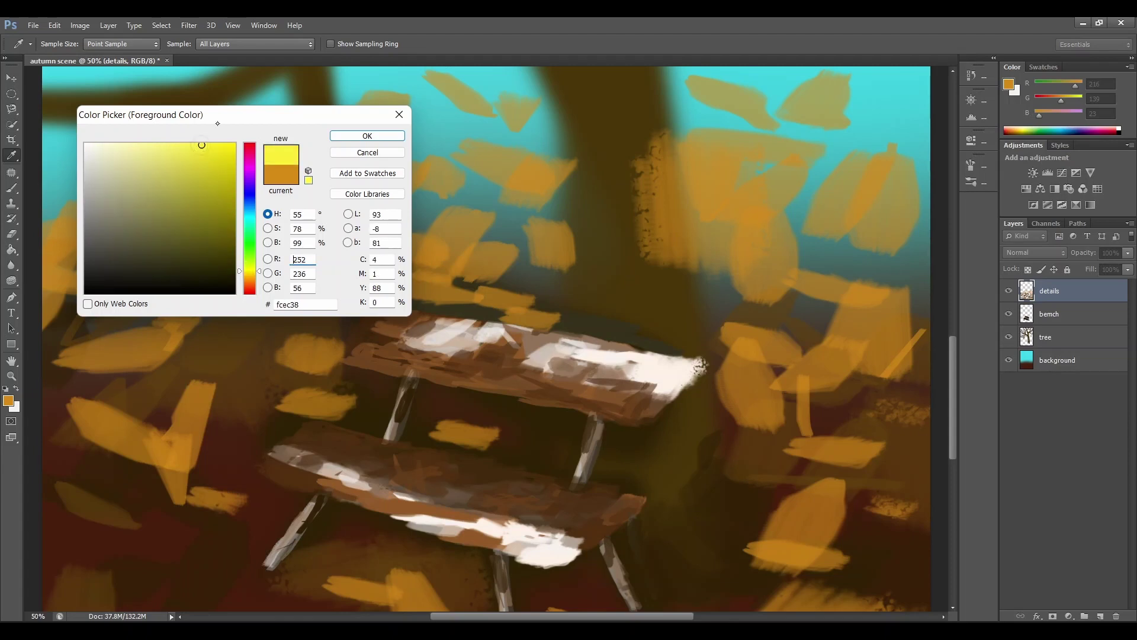
left_click(366, 135)
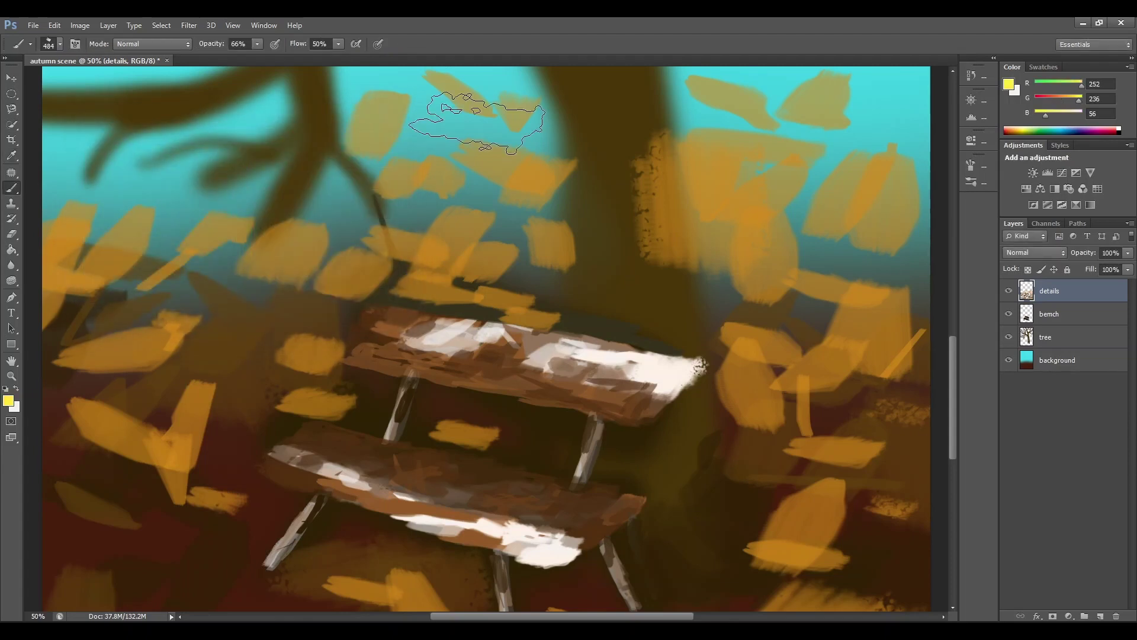
mouse_move(477, 122)
left_mouse_down()
mouse_move(453, 136)
mouse_move(504, 101)
left_mouse_up()
mouse_move(527, 201)
left_mouse_down()
mouse_move(510, 237)
mouse_move(533, 278)
left_mouse_up()
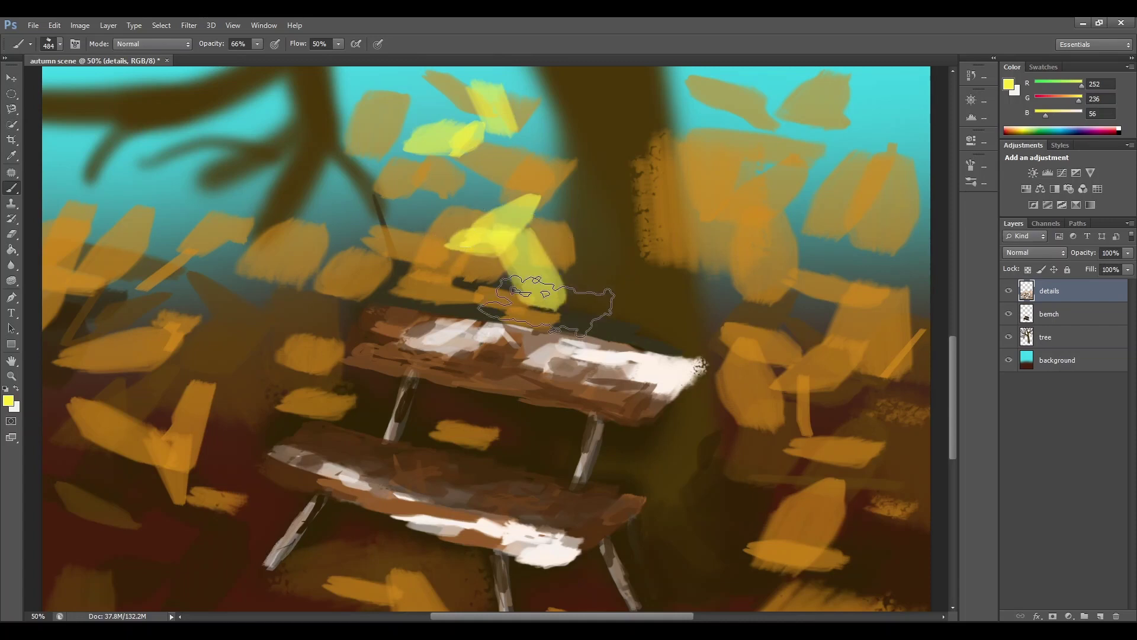
left_click_drag(437, 246, 409, 269)
left_click_drag(441, 234, 418, 198)
left_click_drag(377, 122, 394, 126)
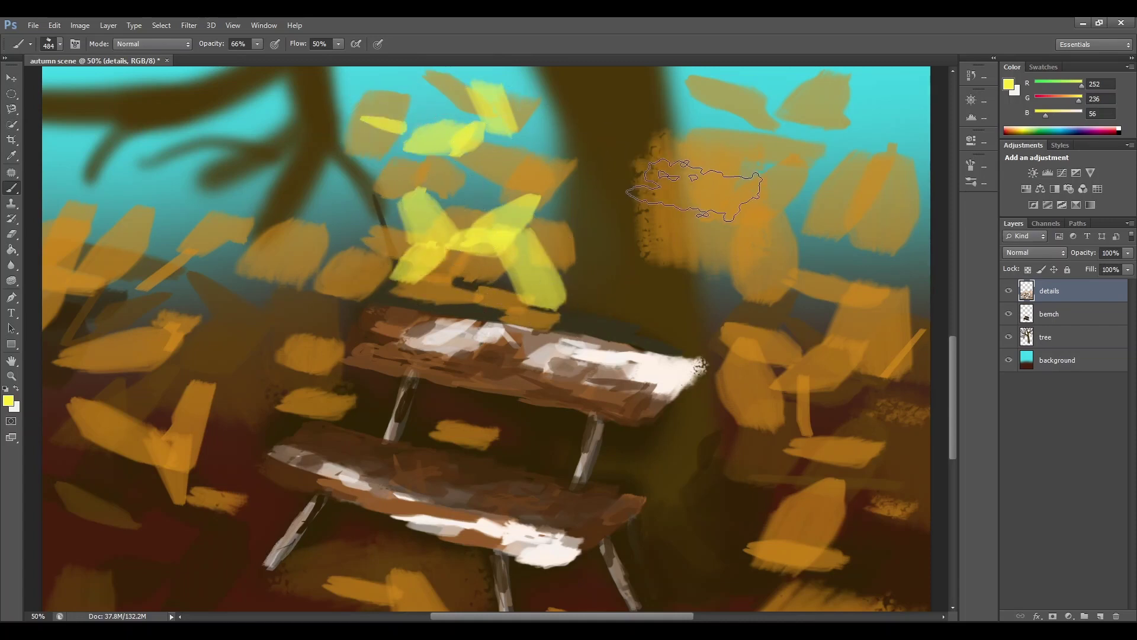
Step: Paint overlapping yellow leaves on the orange foliage in the sky right of the tree trunk
left_click_drag(693, 190, 732, 130)
left_click_drag(708, 94, 759, 112)
left_click_drag(850, 118, 823, 183)
mouse_move(747, 258)
left_mouse_down()
mouse_move(714, 308)
mouse_move(758, 294)
left_mouse_up()
left_click_drag(803, 220, 837, 261)
left_click_drag(832, 191, 847, 266)
left_click_drag(791, 169, 734, 212)
left_click_drag(749, 220, 841, 214)
left_click_drag(782, 127, 868, 136)
mouse_move(866, 123)
left_mouse_down()
mouse_move(823, 221)
mouse_move(897, 177)
left_mouse_up()
left_click_drag(896, 118, 918, 136)
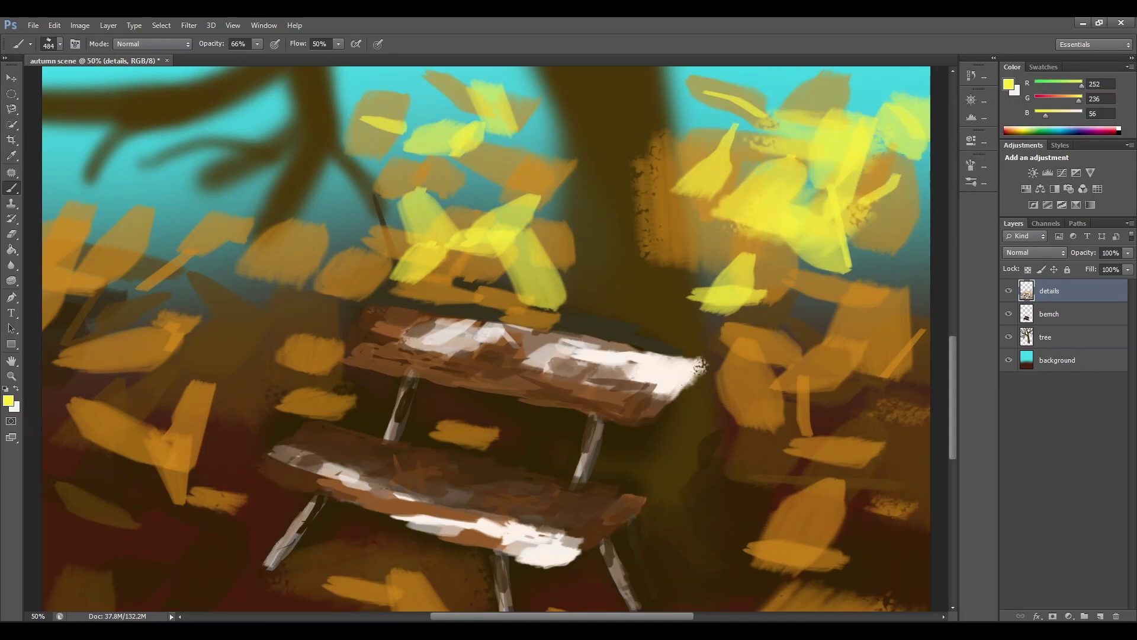
Step: Paint yellow leaves left of the bench, from under the low branches down to the middle ground
left_click_drag(198, 311, 264, 299)
mouse_move(308, 195)
left_mouse_down()
mouse_move(343, 234)
mouse_move(343, 305)
left_mouse_up()
left_click_drag(302, 349, 263, 391)
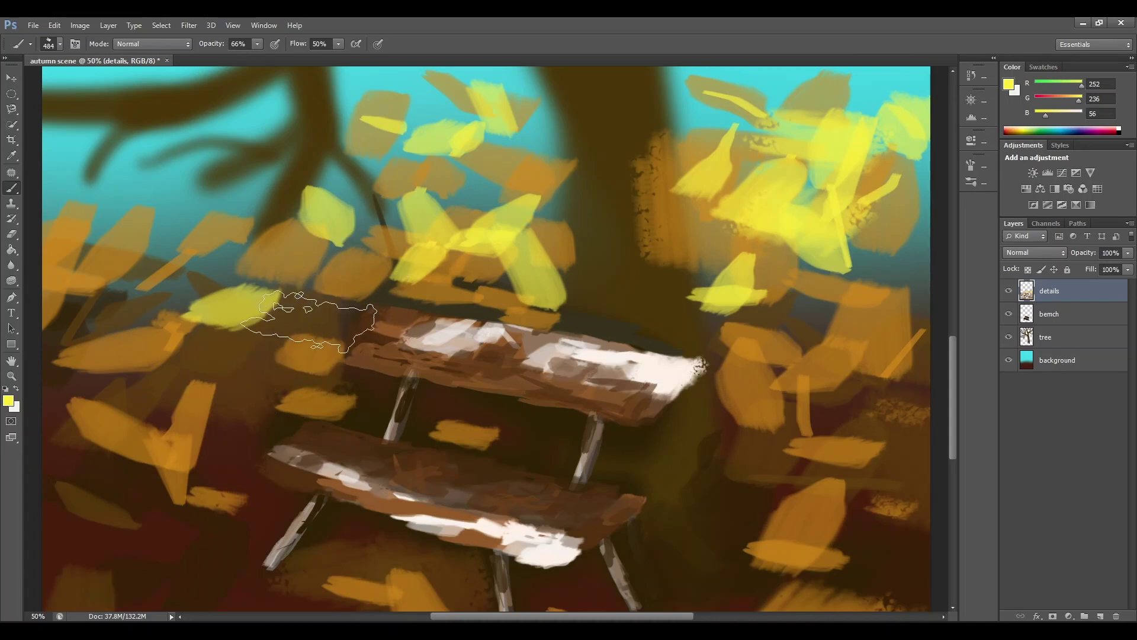
left_click_drag(305, 329, 335, 267)
mouse_move(314, 373)
left_mouse_down()
mouse_move(358, 385)
mouse_move(379, 412)
mouse_move(369, 403)
left_mouse_up()
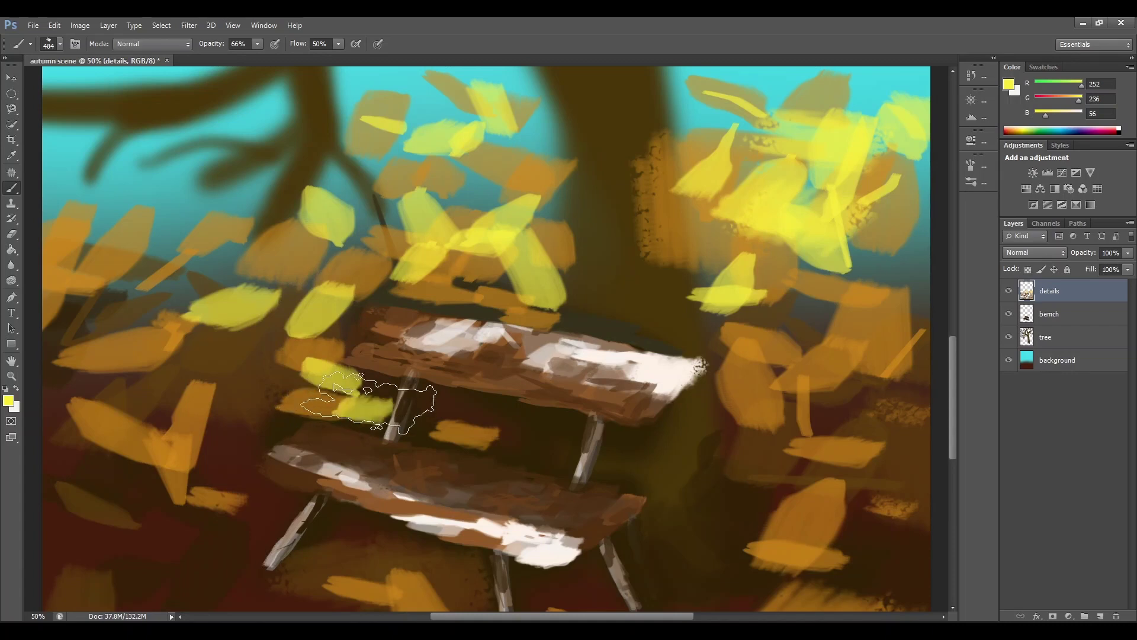
left_click_drag(228, 453, 231, 396)
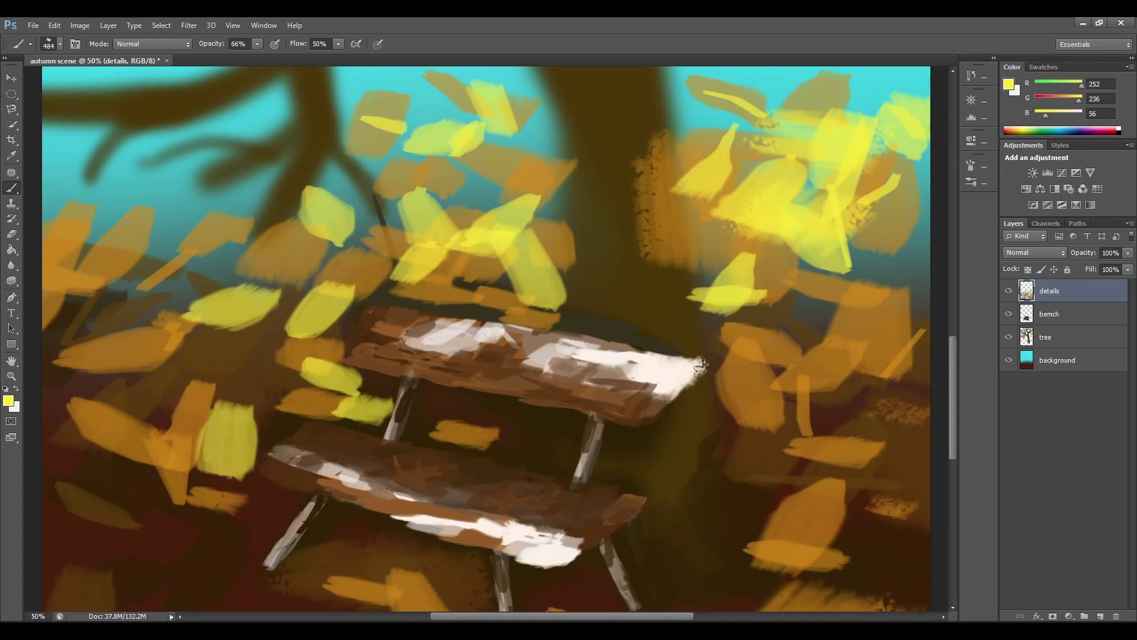
left_click_drag(189, 355, 249, 359)
left_click_drag(243, 221, 207, 267)
left_click_drag(234, 201, 175, 236)
left_click_drag(291, 192, 308, 261)
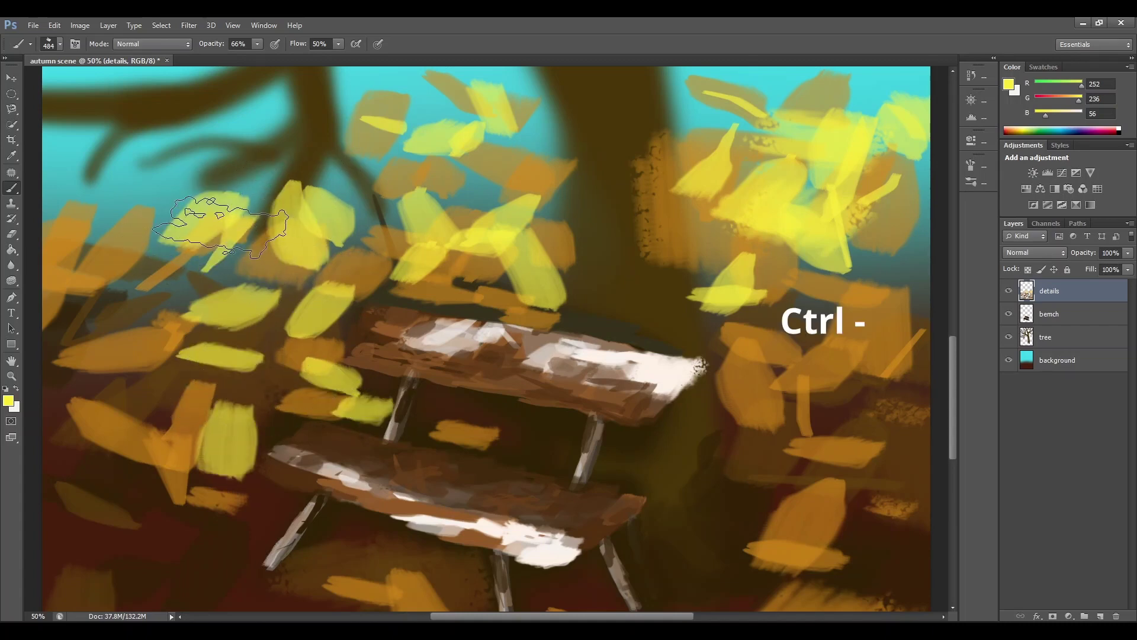
Step: Add yellow leaves on the ground right of the trunk, up along the canvas's right edge
mouse_move(734, 539)
left_mouse_down()
mouse_move(877, 536)
mouse_move(889, 551)
left_mouse_up()
left_click_drag(876, 427, 866, 479)
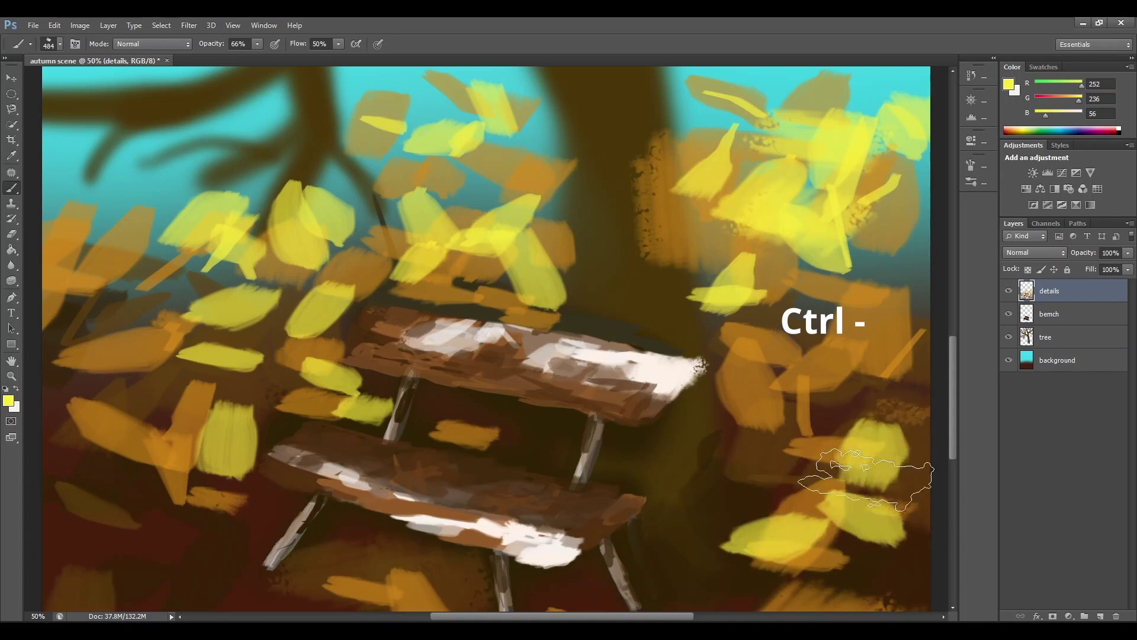
left_click(901, 400)
left_click_drag(900, 317, 921, 355)
Step: Paint yellow leaves across the lower right foreground and over the orange ones at the canvas's left edge near the horizon
key("ctrl+minus")
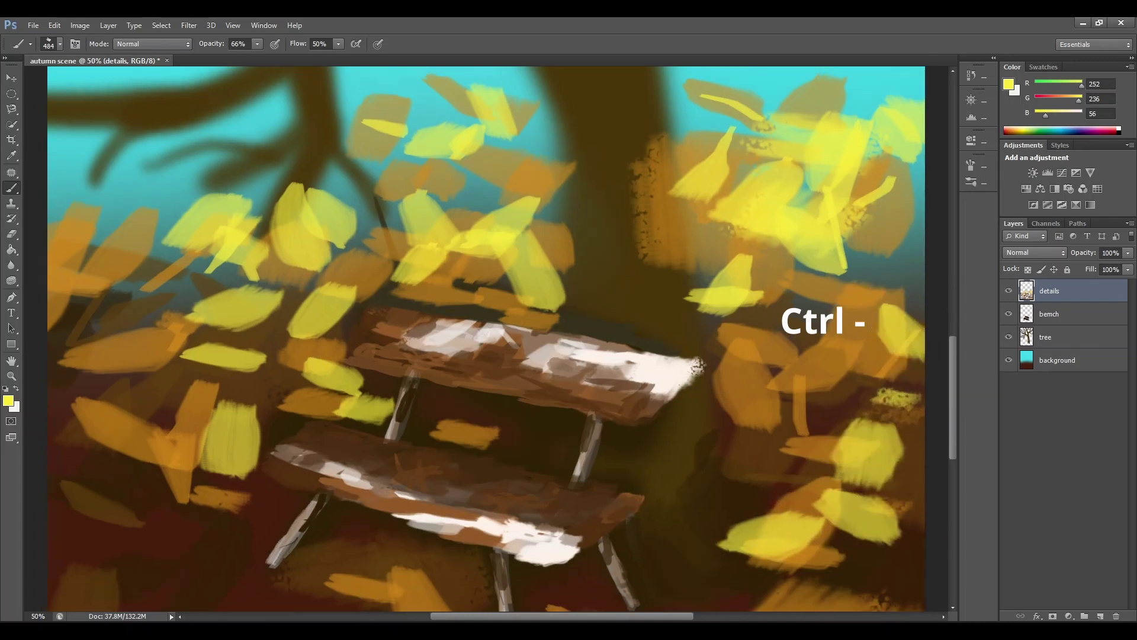
key("ctrl+minus")
key("ctrl+minus")
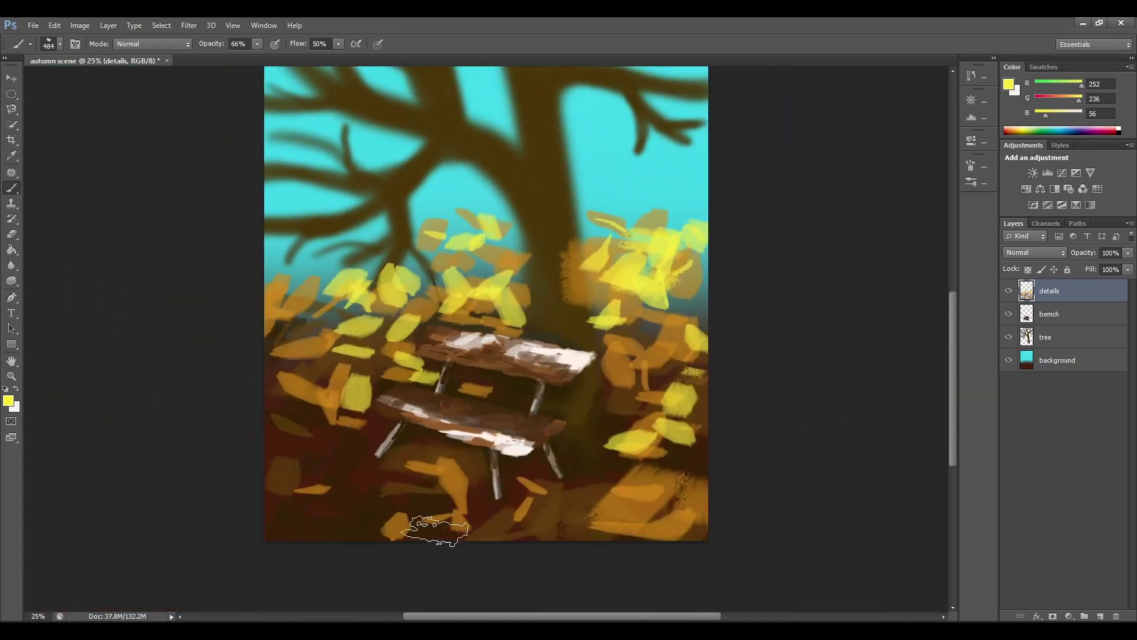
mouse_move(435, 530)
left_mouse_down()
mouse_move(474, 504)
mouse_move(546, 546)
mouse_move(605, 483)
mouse_move(690, 548)
mouse_move(599, 556)
mouse_move(642, 493)
mouse_move(712, 515)
mouse_move(685, 486)
left_mouse_up()
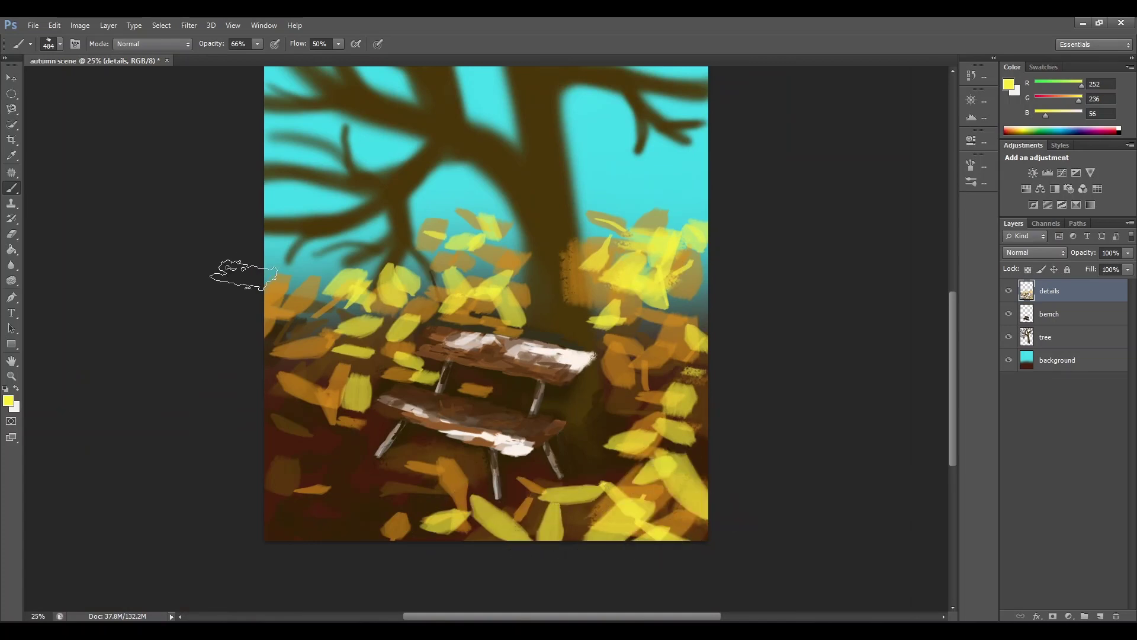
mouse_move(274, 244)
left_mouse_down()
mouse_move(267, 313)
mouse_move(289, 321)
left_mouse_up()
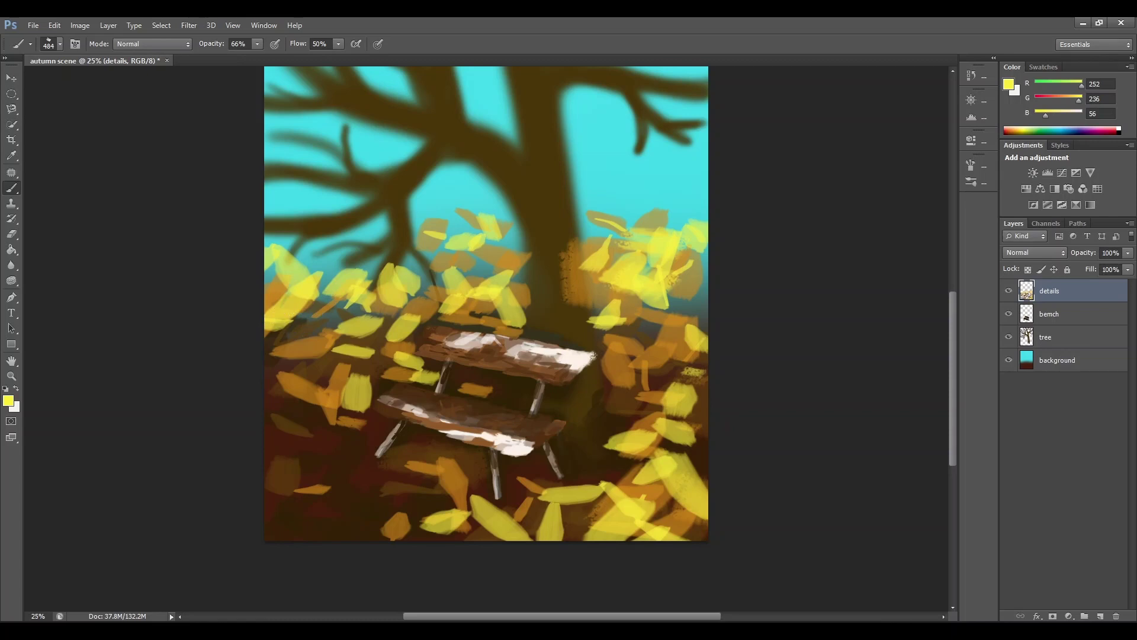
Step: Set the foreground colour to off-white #fcfcfa and paint white leaves left of the bench and along its back edge
left_click(8, 401)
left_click(86, 146)
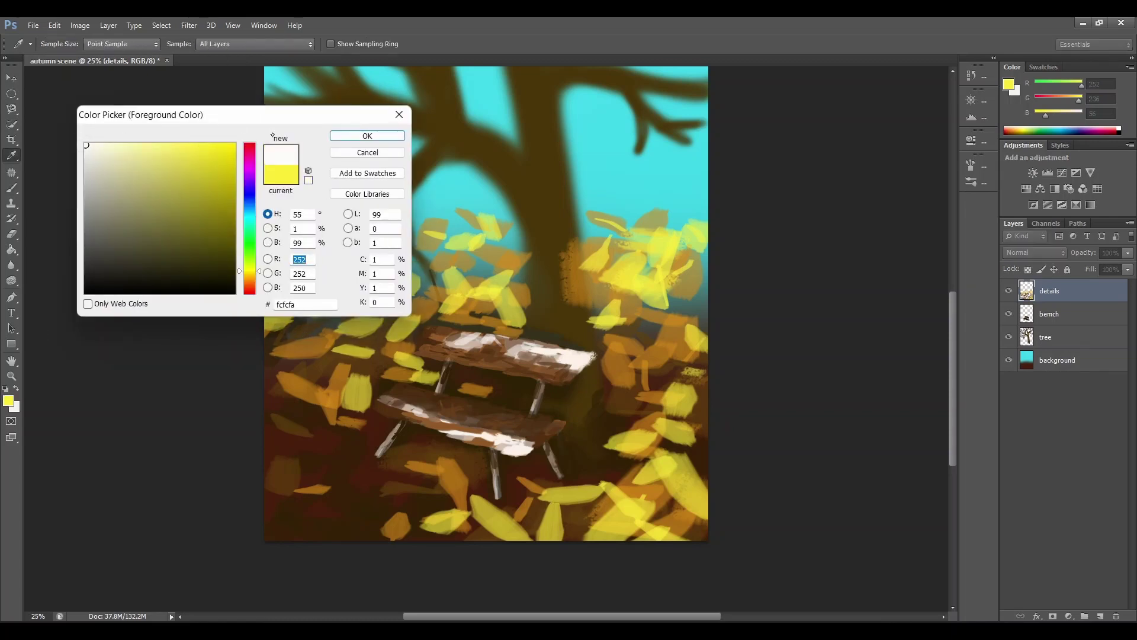
left_click(344, 140)
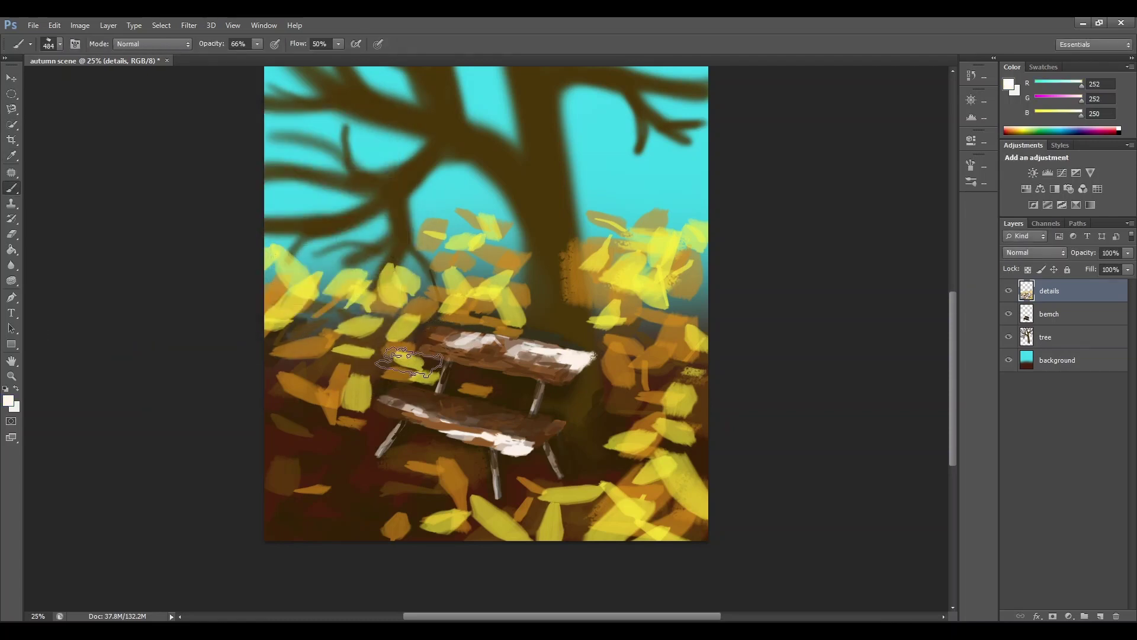
left_click_drag(367, 391, 373, 375)
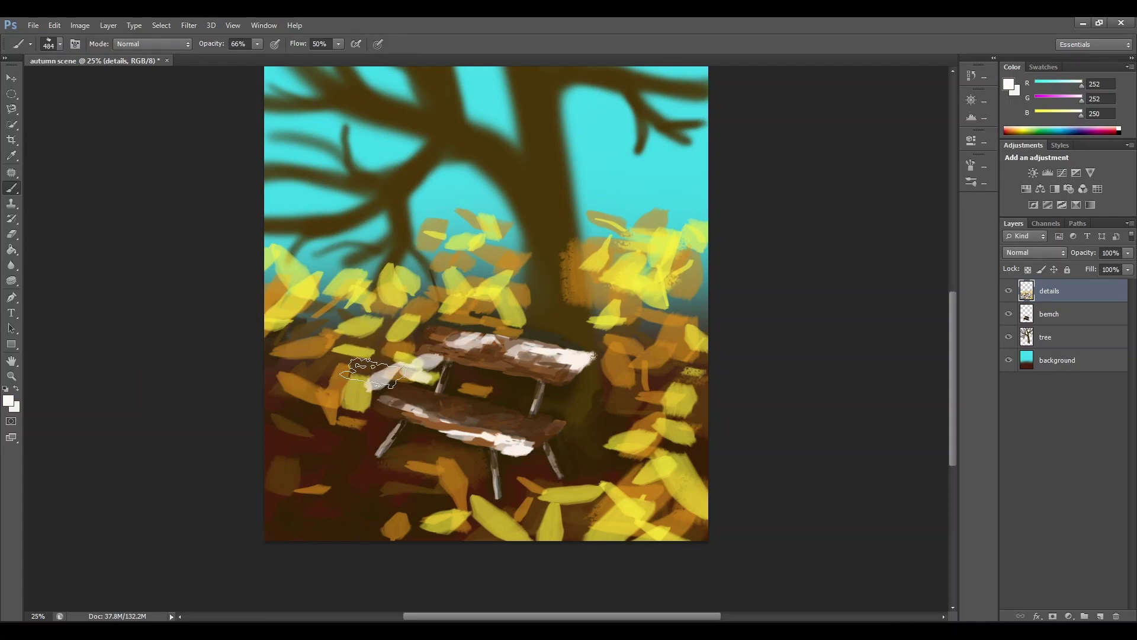
left_click_drag(353, 412, 366, 345)
mouse_move(358, 400)
left_mouse_down()
mouse_move(339, 424)
mouse_move(385, 429)
mouse_move(345, 452)
left_mouse_up()
left_click_drag(376, 327, 421, 322)
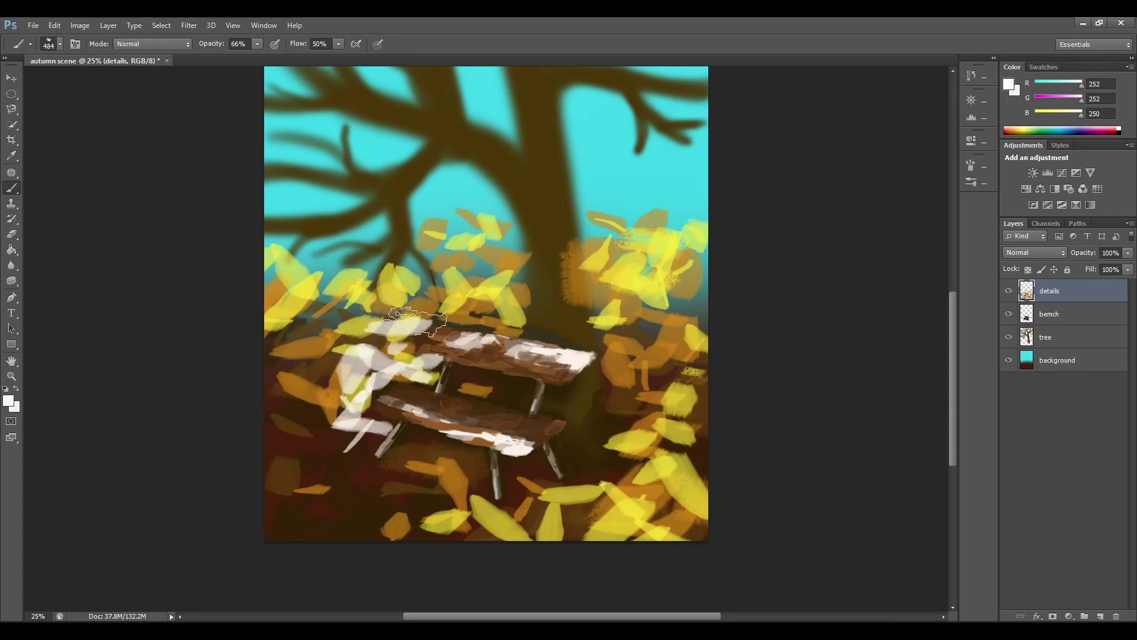
Step: Paint white leaves over the foliage on both sides of the trunk and down into the lower right foreground
mouse_move(450, 282)
left_mouse_down()
mouse_move(484, 330)
mouse_move(465, 323)
mouse_move(493, 283)
mouse_move(527, 292)
left_mouse_up()
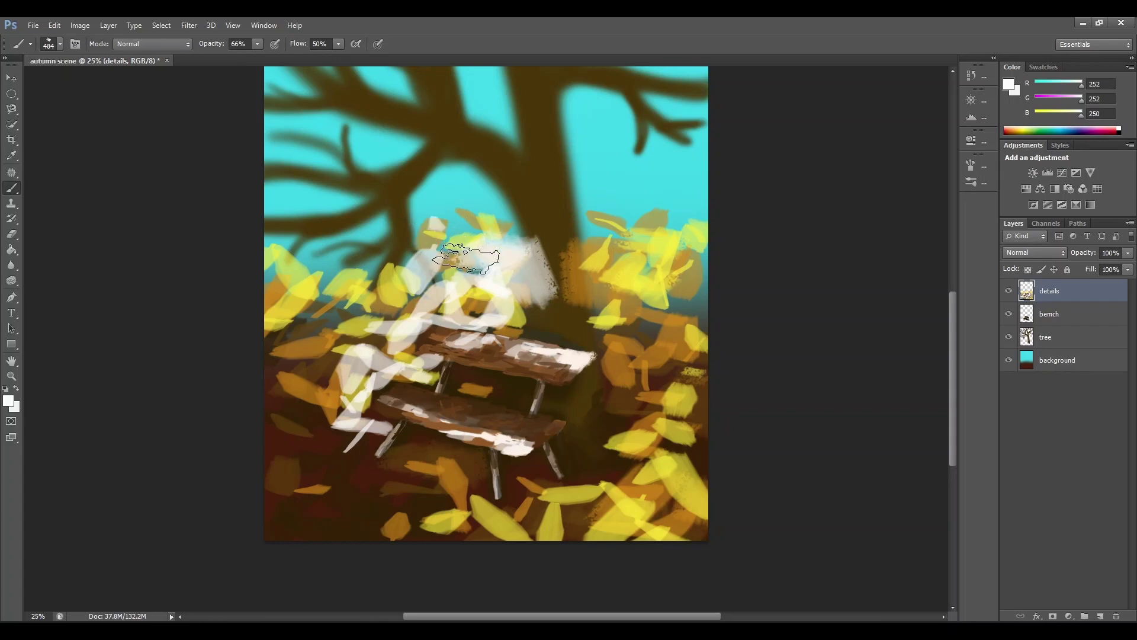
mouse_move(466, 259)
left_mouse_down()
mouse_move(453, 228)
mouse_move(483, 207)
mouse_move(513, 210)
mouse_move(489, 188)
left_mouse_up()
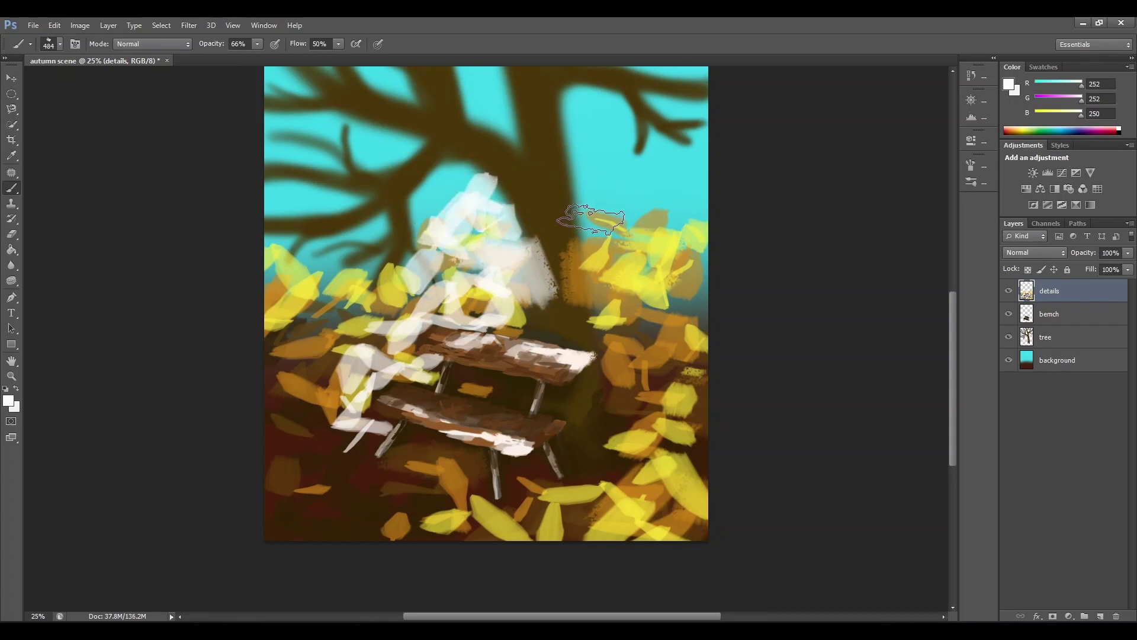
left_click_drag(591, 220, 578, 173)
mouse_move(598, 255)
left_mouse_down()
mouse_move(628, 229)
mouse_move(587, 299)
mouse_move(604, 290)
mouse_move(603, 345)
mouse_move(652, 368)
mouse_move(628, 278)
mouse_move(670, 308)
left_mouse_up()
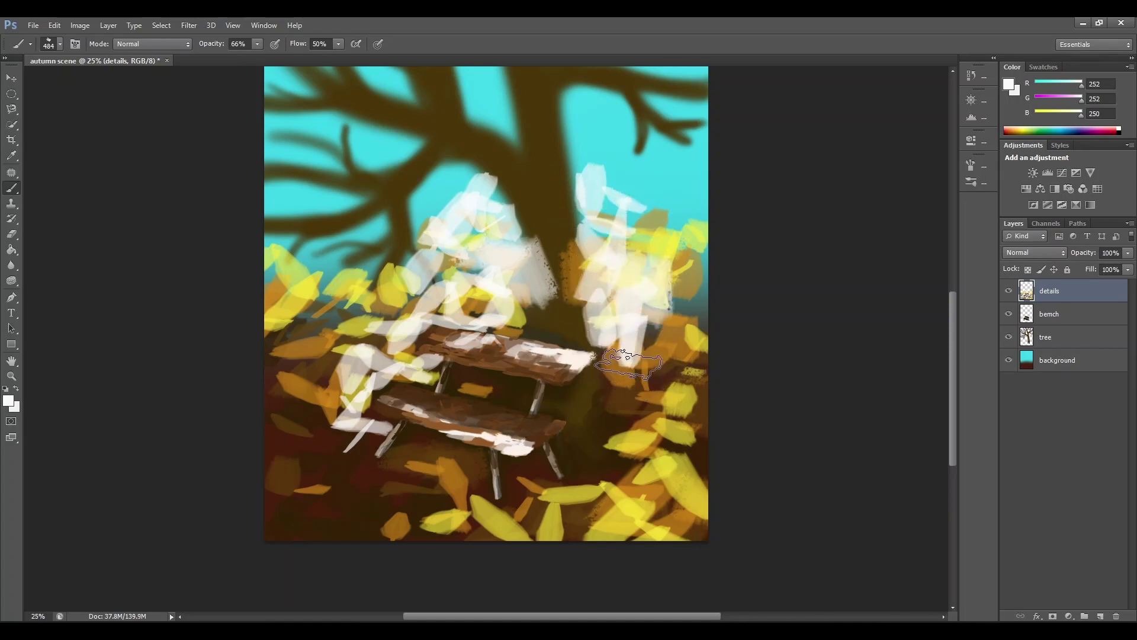
mouse_move(627, 362)
left_mouse_down()
mouse_move(681, 335)
mouse_move(521, 524)
mouse_move(675, 500)
mouse_move(685, 474)
left_mouse_up()
Step: Set the foreground colour to dark green #0e6b33 and paint green leaves under the tree's lowest left branches
scroll(685, 474, "up", 5)
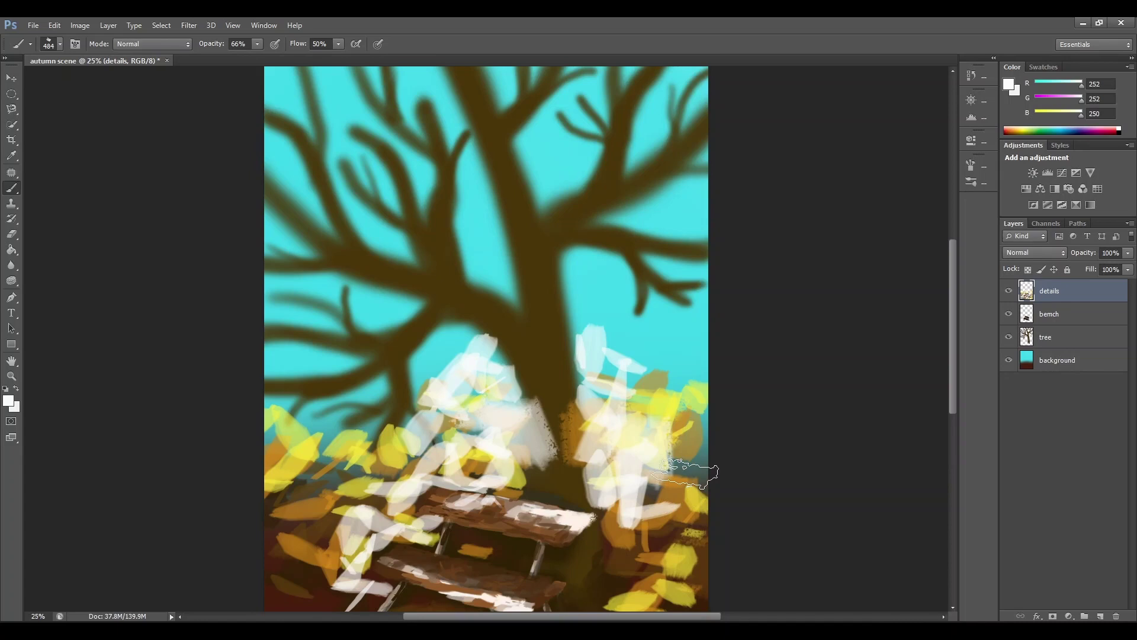
left_click(8, 400)
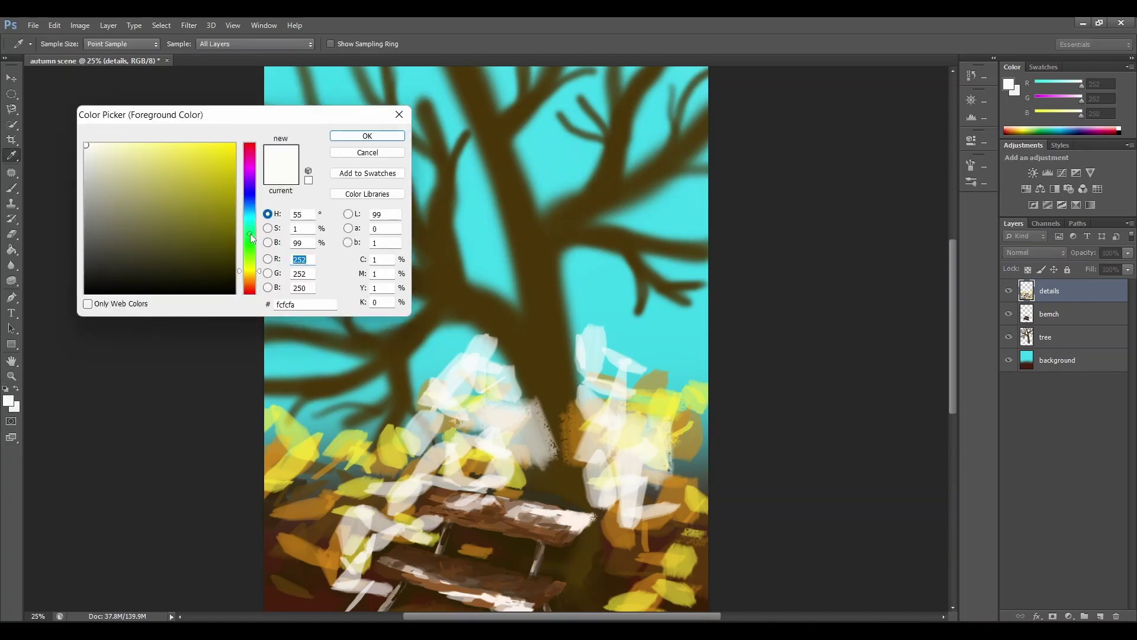
left_click(250, 233)
left_click(215, 231)
left_click(360, 138)
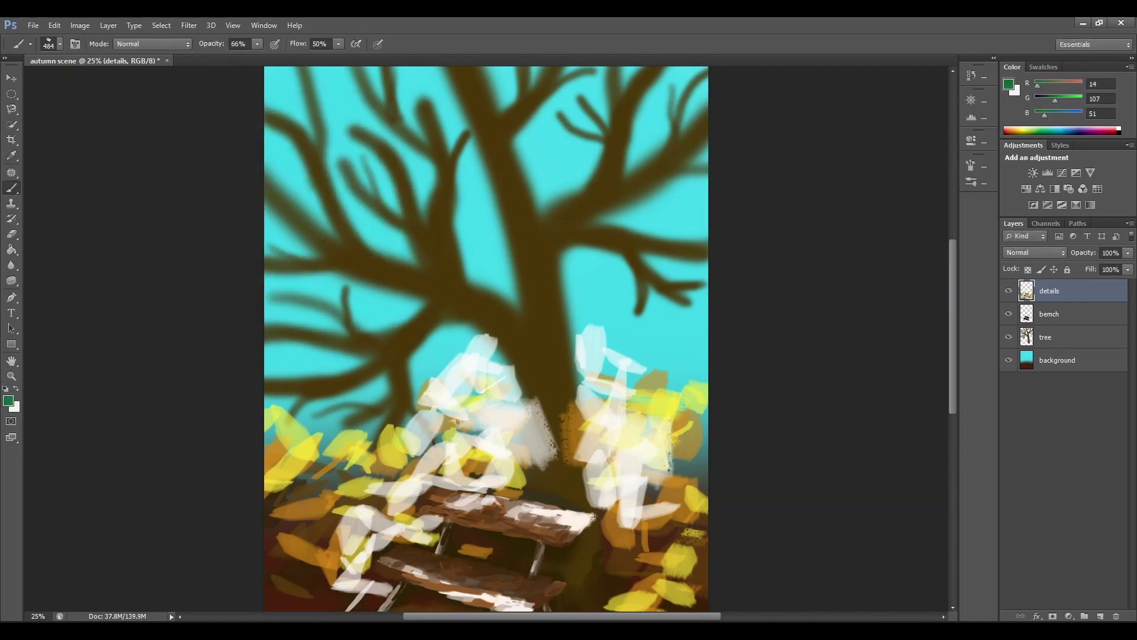
left_click_drag(258, 423, 280, 386)
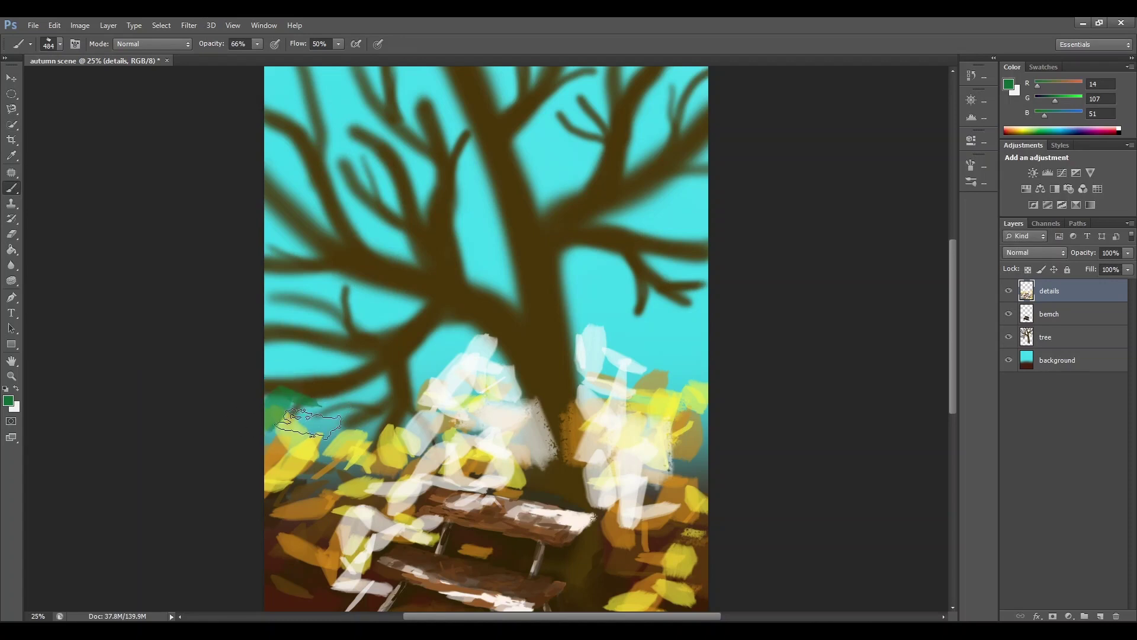
mouse_move(308, 424)
left_mouse_down()
mouse_move(338, 438)
mouse_move(332, 448)
mouse_move(362, 409)
mouse_move(397, 416)
left_mouse_up()
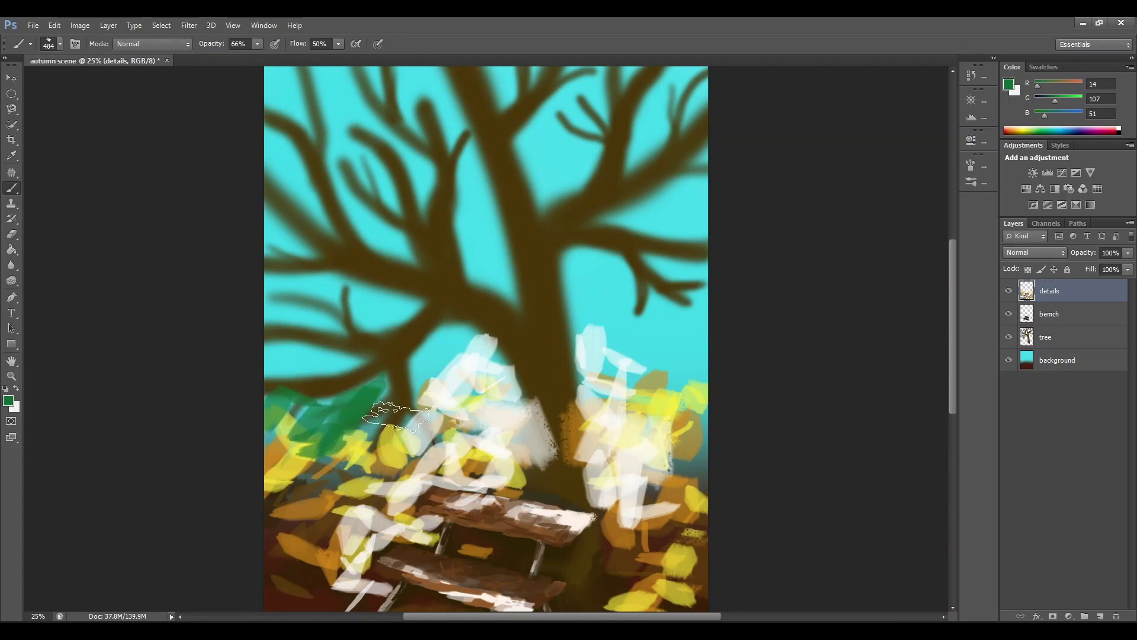
Step: Add green leaves between the lower left branches toward the trunk and across the upper left branches
left_click_drag(251, 359, 348, 367)
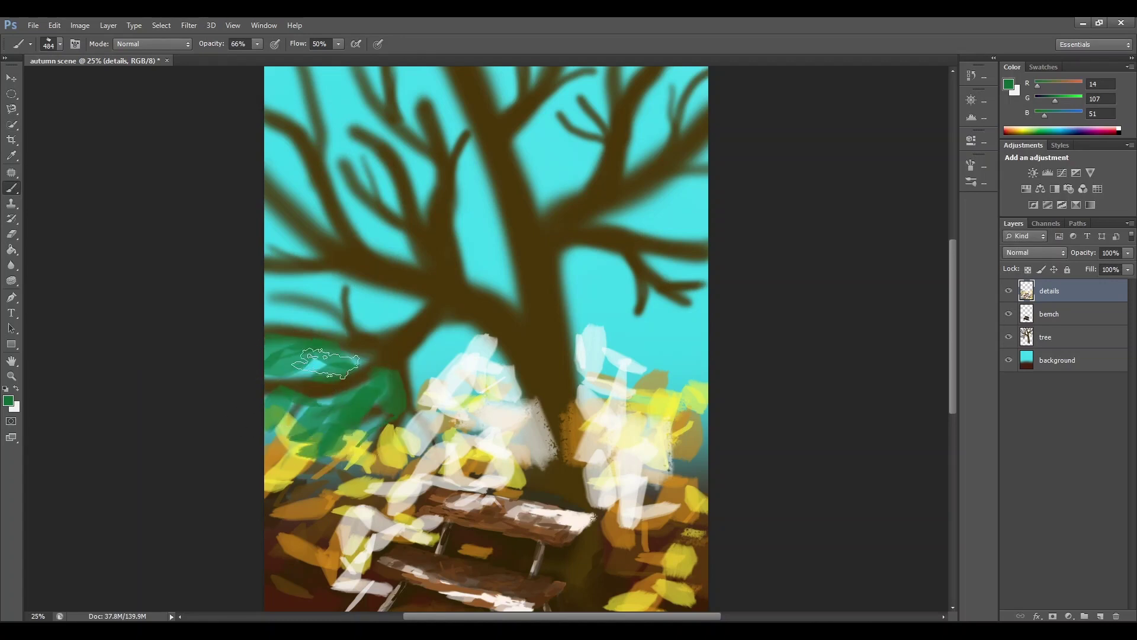
left_click_drag(334, 322, 440, 398)
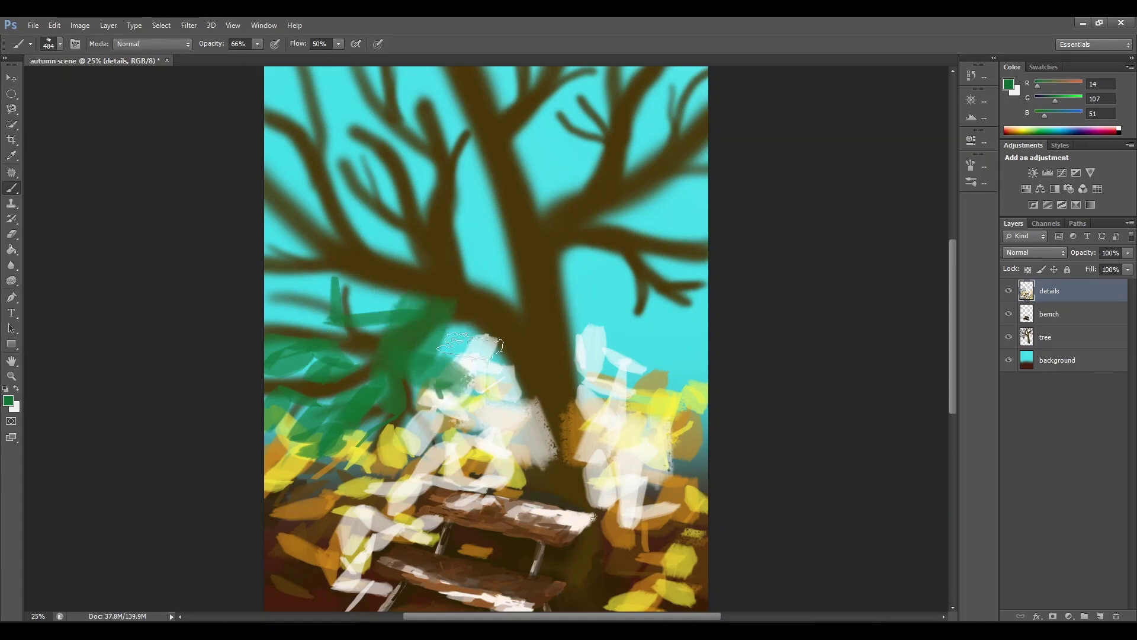
mouse_move(326, 316)
left_mouse_down()
mouse_move(255, 264)
mouse_move(326, 274)
mouse_move(336, 333)
mouse_move(380, 290)
left_mouse_up()
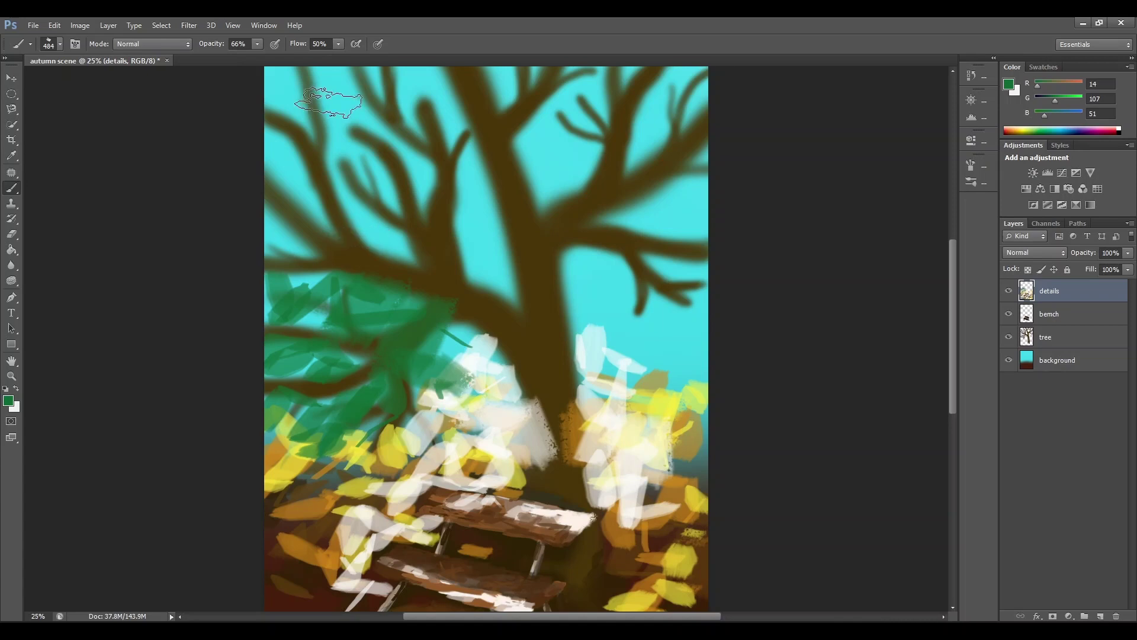
mouse_move(338, 105)
left_mouse_down()
mouse_move(347, 148)
mouse_move(310, 153)
mouse_move(289, 138)
mouse_move(240, 171)
mouse_move(295, 197)
mouse_move(341, 167)
mouse_move(362, 229)
mouse_move(403, 205)
mouse_move(414, 131)
mouse_move(427, 175)
mouse_move(375, 173)
mouse_move(443, 75)
mouse_move(477, 143)
mouse_move(436, 190)
mouse_move(505, 145)
left_mouse_up()
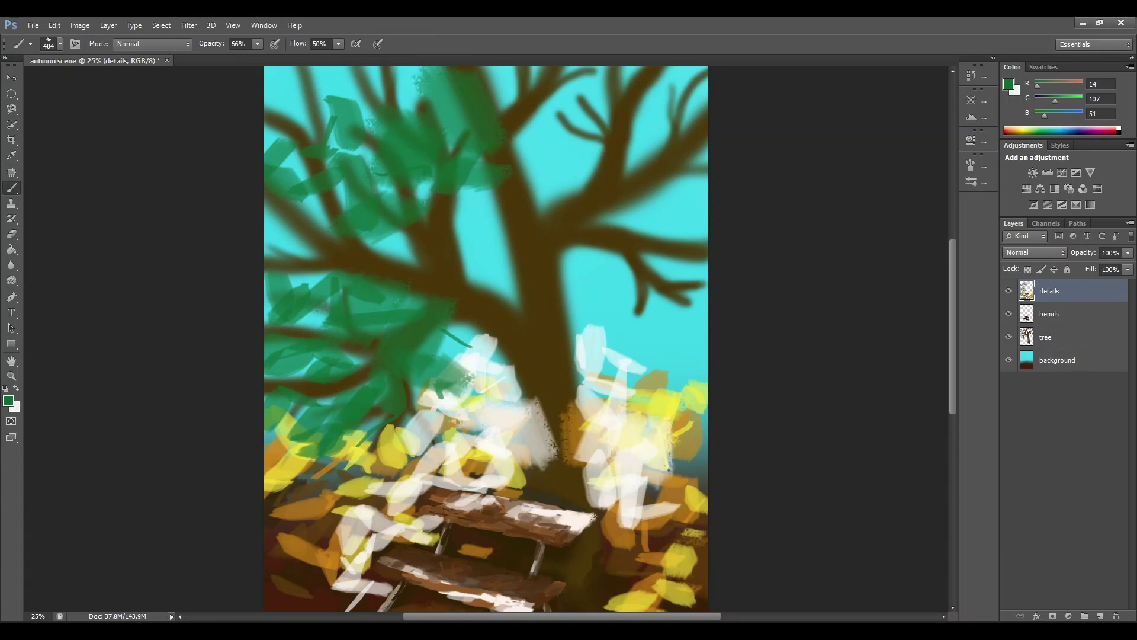
Step: Set the foreground colour to dark blue #1b2e90 and paint blue leaves over the upper left branches
key("ctrl+minus")
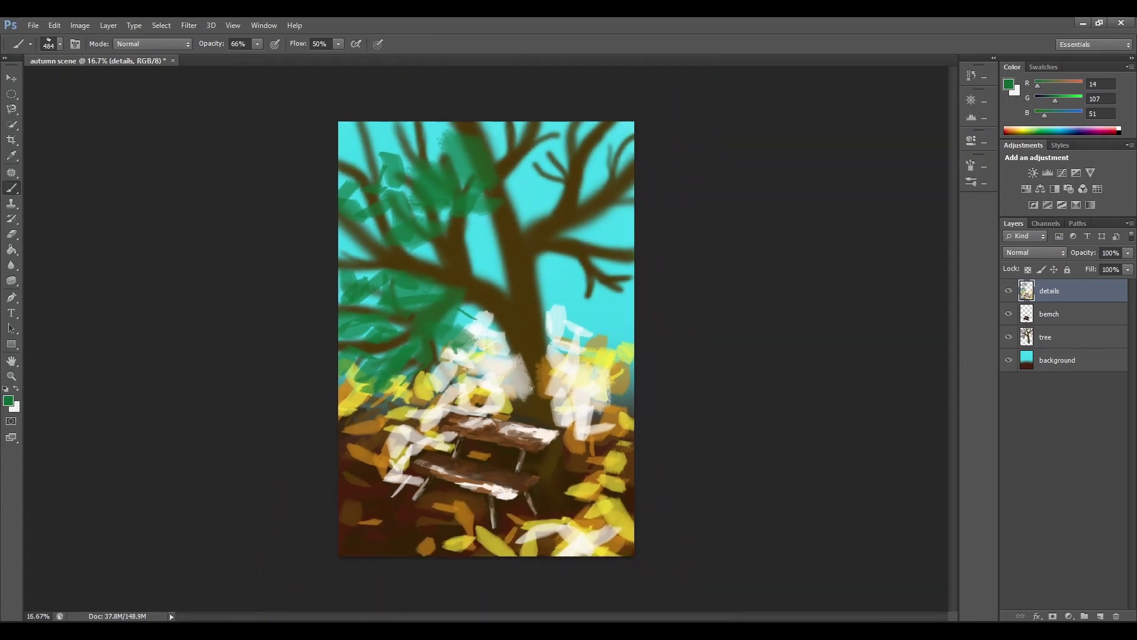
left_click(8, 400)
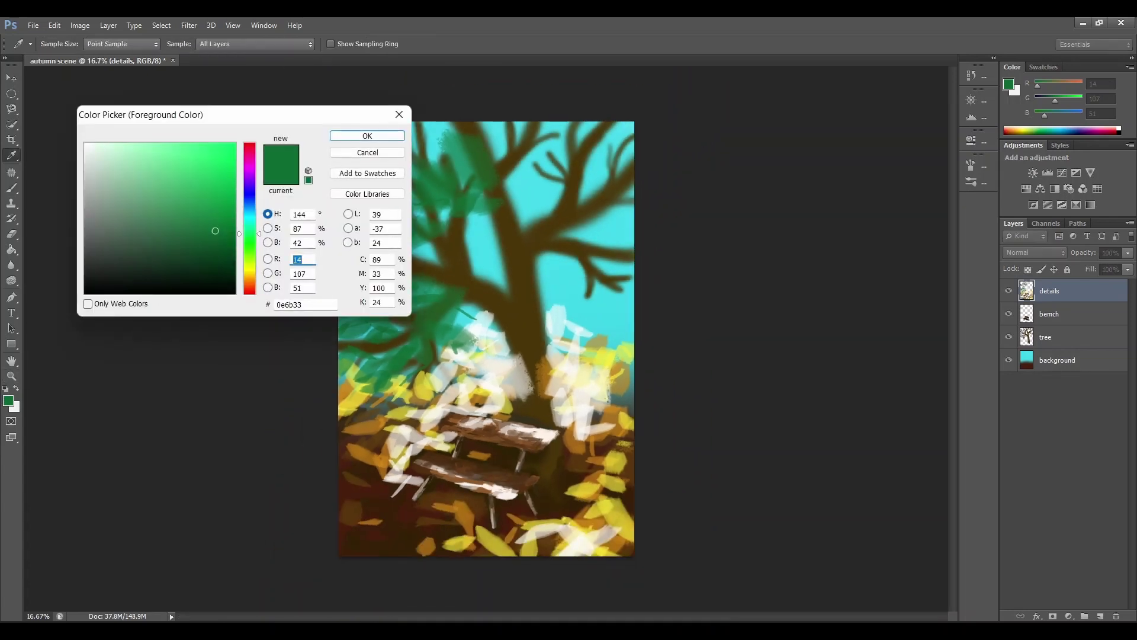
left_click_drag(247, 225, 242, 197)
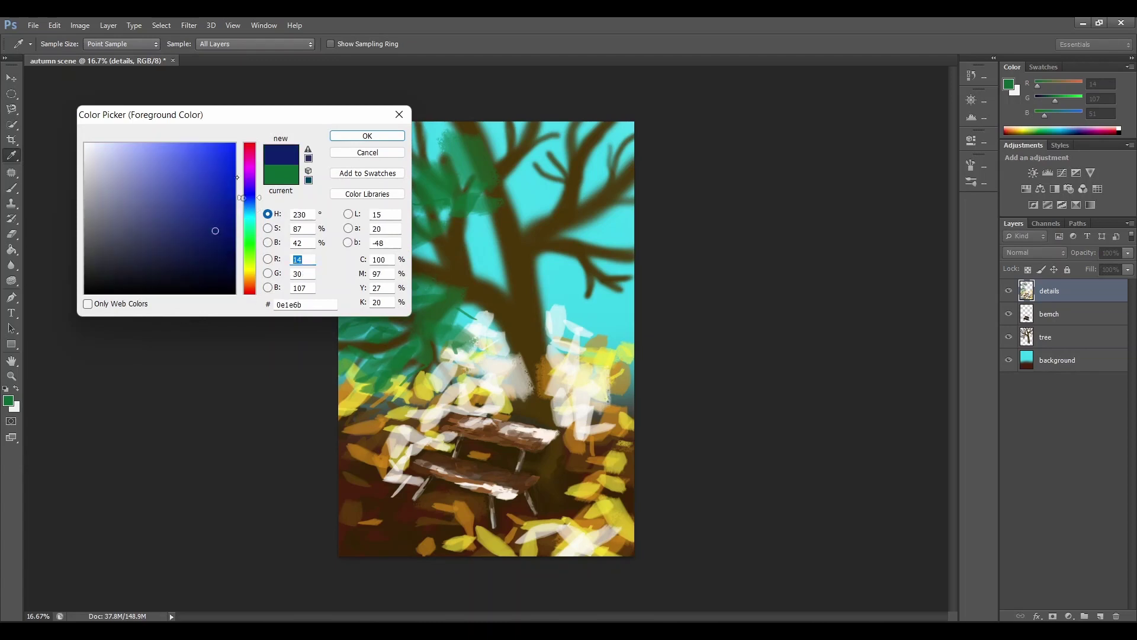
left_click(208, 209)
left_click(356, 137)
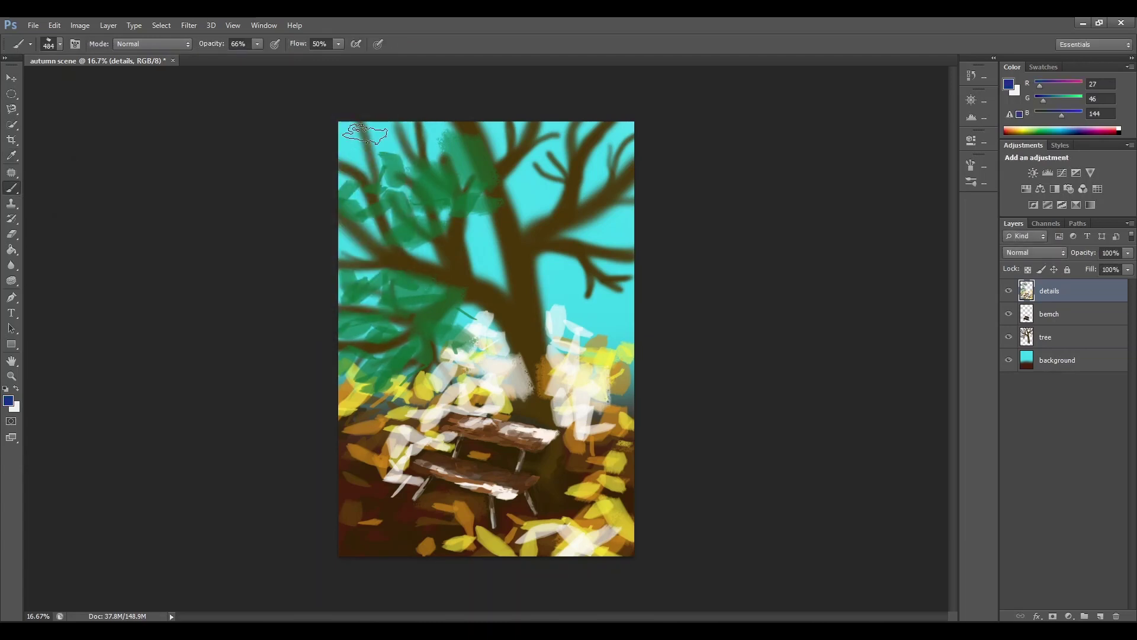
mouse_move(361, 146)
left_mouse_down()
mouse_move(340, 175)
mouse_move(410, 134)
mouse_move(421, 167)
mouse_move(445, 120)
mouse_move(436, 203)
mouse_move(424, 168)
left_mouse_up()
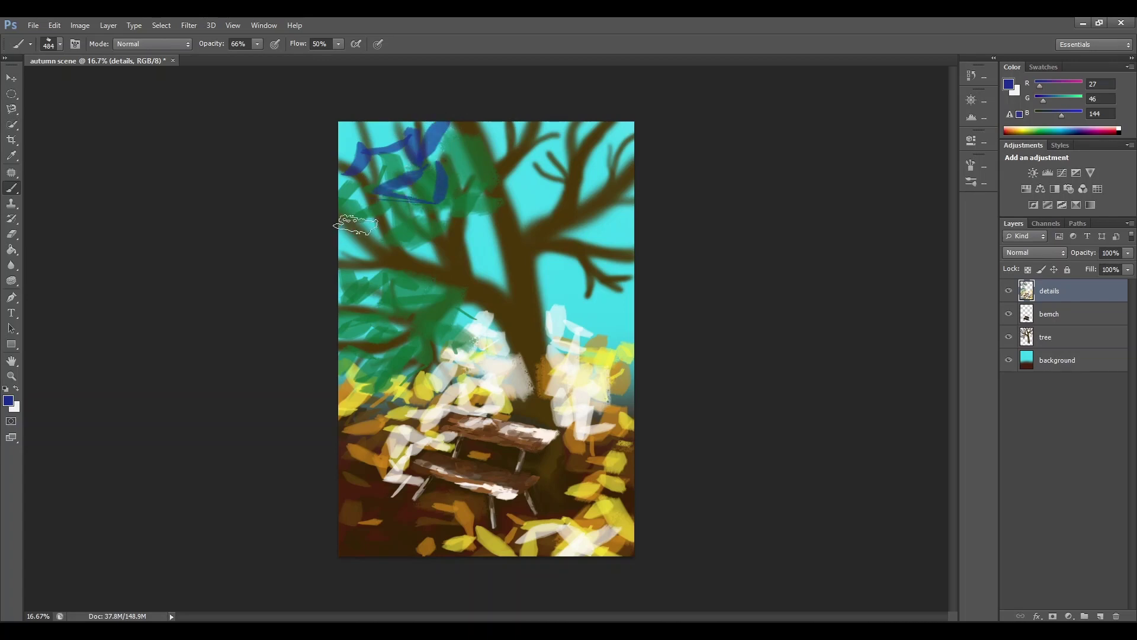
mouse_move(360, 214)
left_mouse_down()
mouse_move(361, 250)
mouse_move(433, 214)
left_mouse_up()
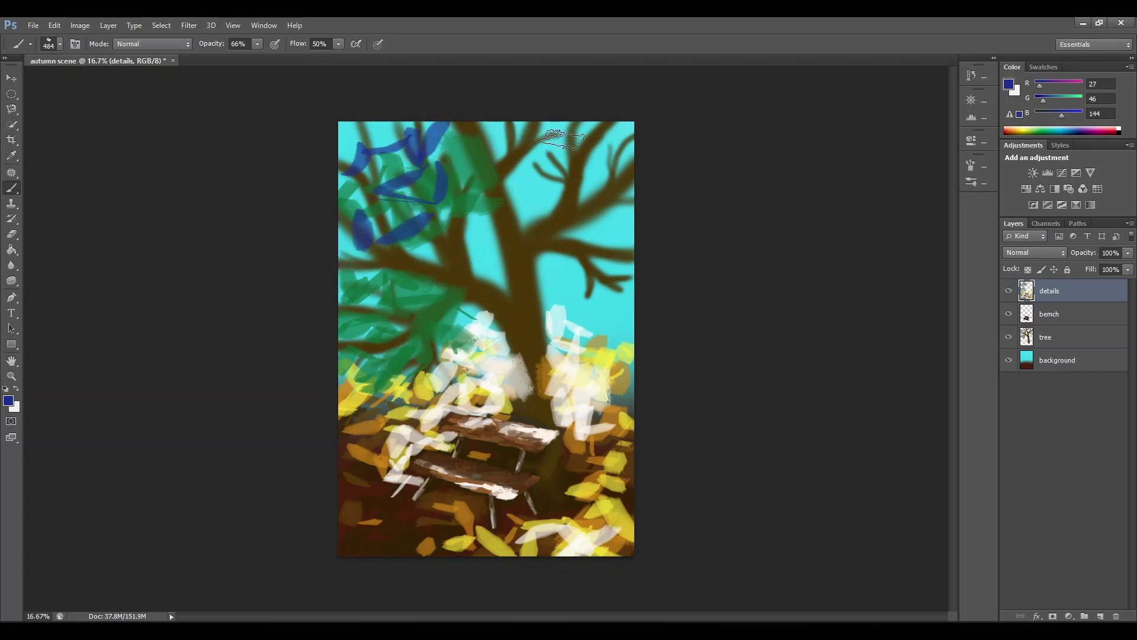
Step: Add blue leaves on the right branches, beside the trunk and in both upper corners of the canvas
mouse_move(603, 243)
left_mouse_down()
mouse_move(635, 249)
mouse_move(633, 219)
left_mouse_up()
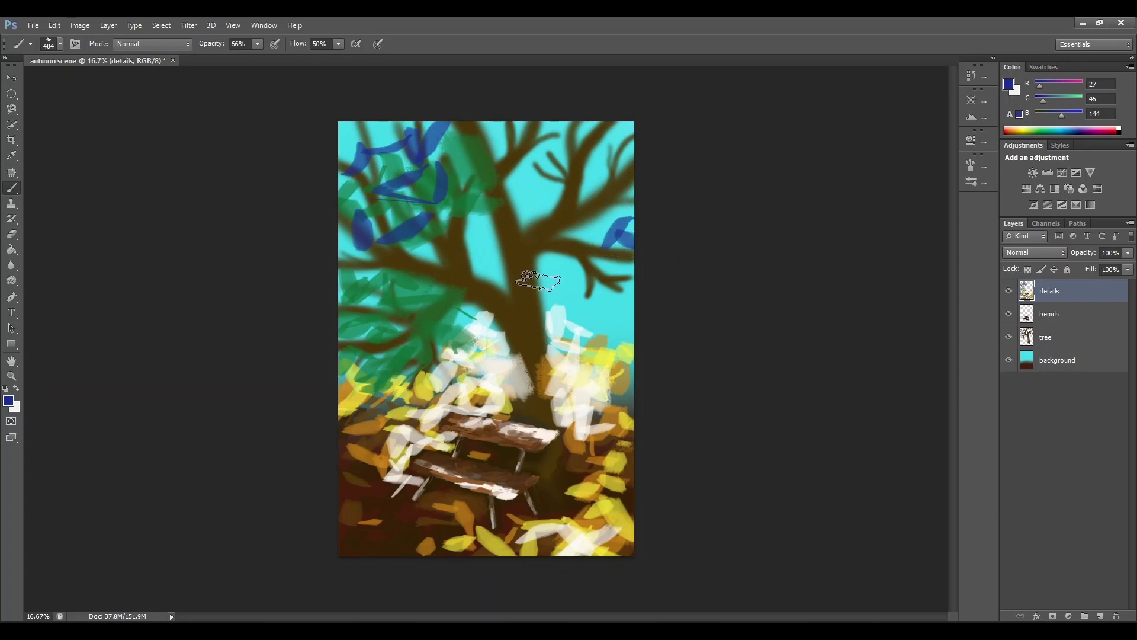
mouse_move(537, 281)
left_mouse_down()
mouse_move(576, 252)
mouse_move(597, 293)
mouse_move(571, 316)
mouse_move(623, 296)
left_mouse_up()
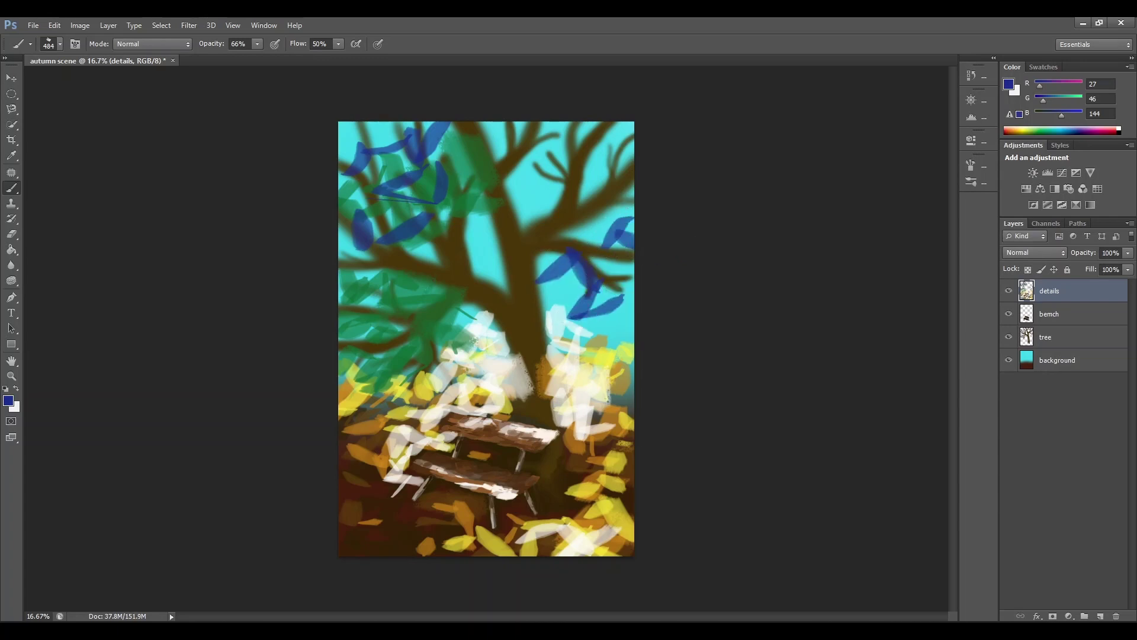
left_click(465, 218)
left_click_drag(459, 268, 498, 226)
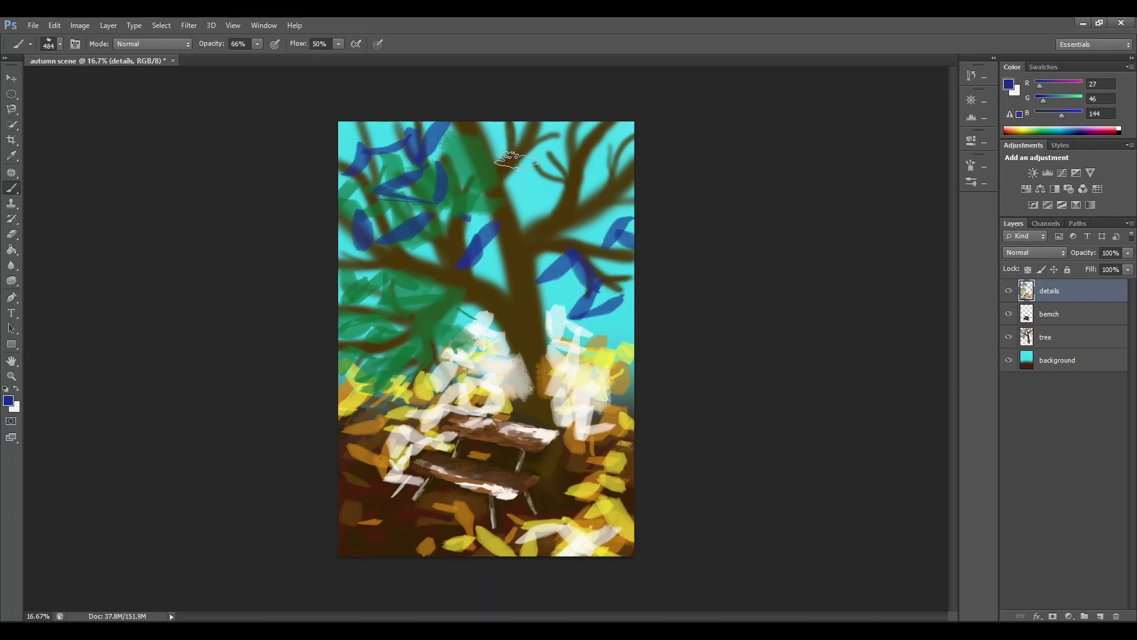
mouse_move(513, 161)
left_mouse_down()
mouse_move(535, 198)
mouse_move(607, 136)
mouse_move(570, 173)
mouse_move(631, 118)
left_mouse_up()
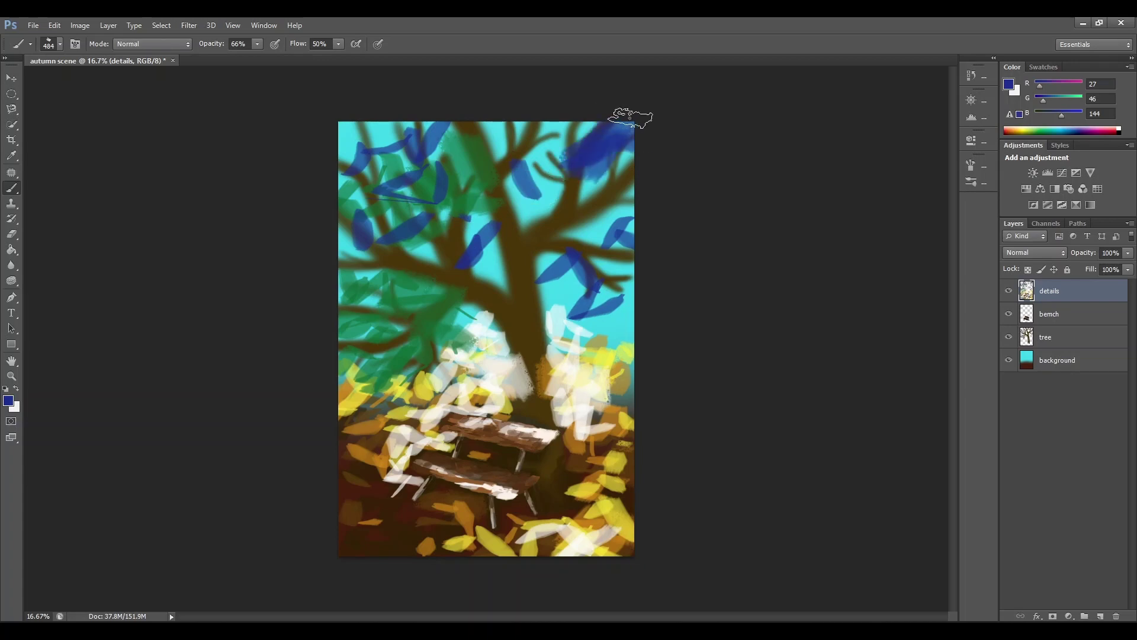
left_click_drag(343, 131, 359, 159)
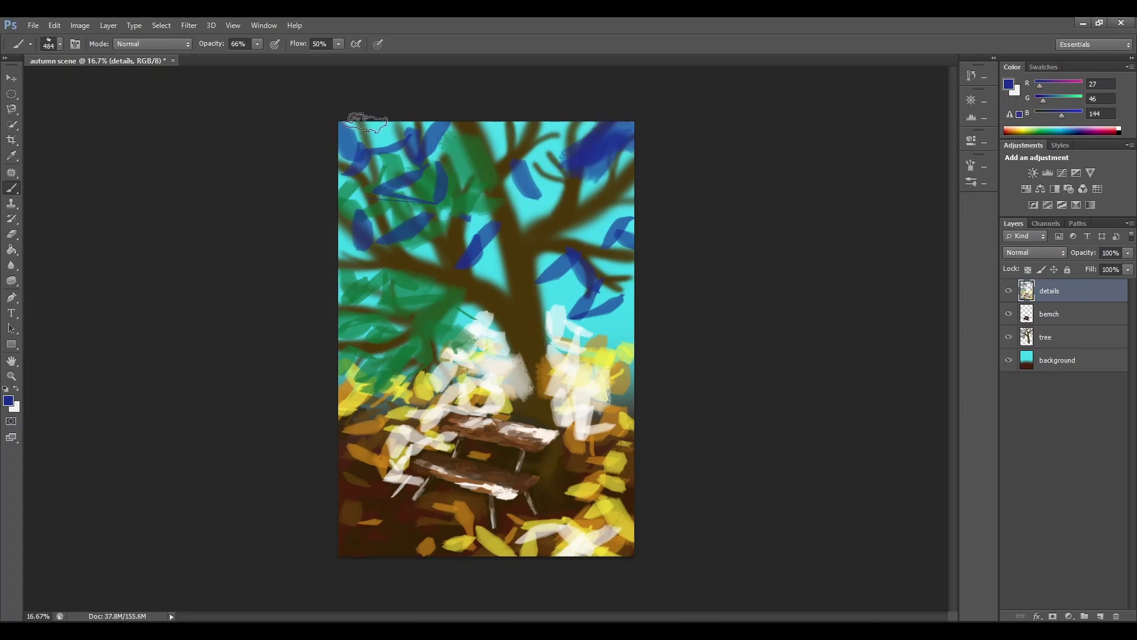
Step: Set the foreground colour to cyan #21ddee and paint cyan leaves over the left branches and the upper right foliage
left_click(9, 401)
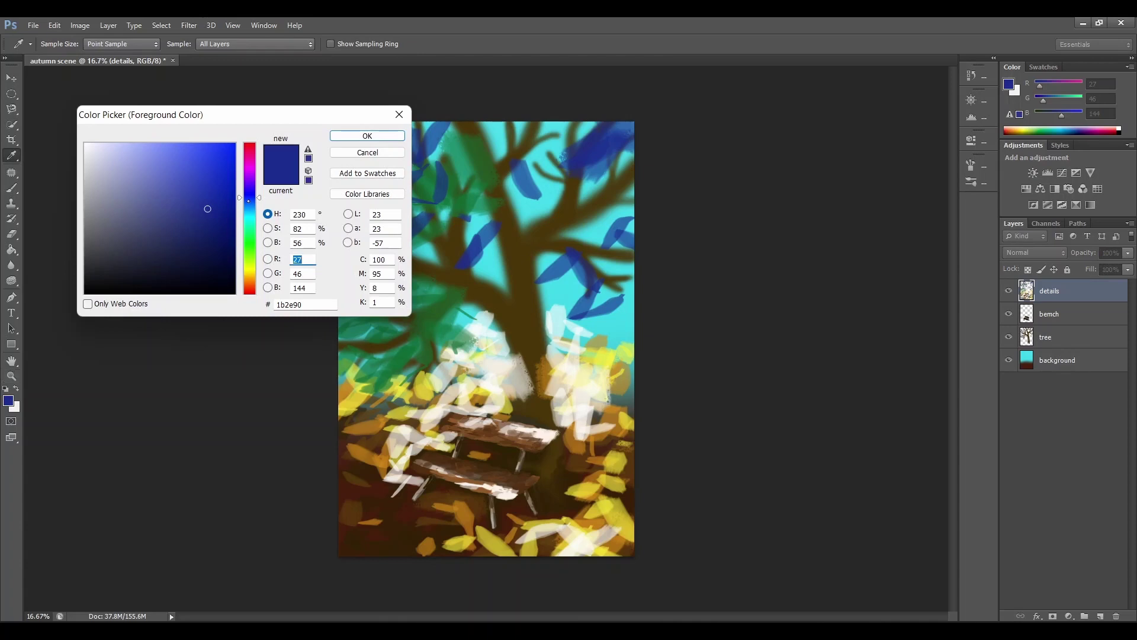
left_click(249, 216)
left_click(214, 153)
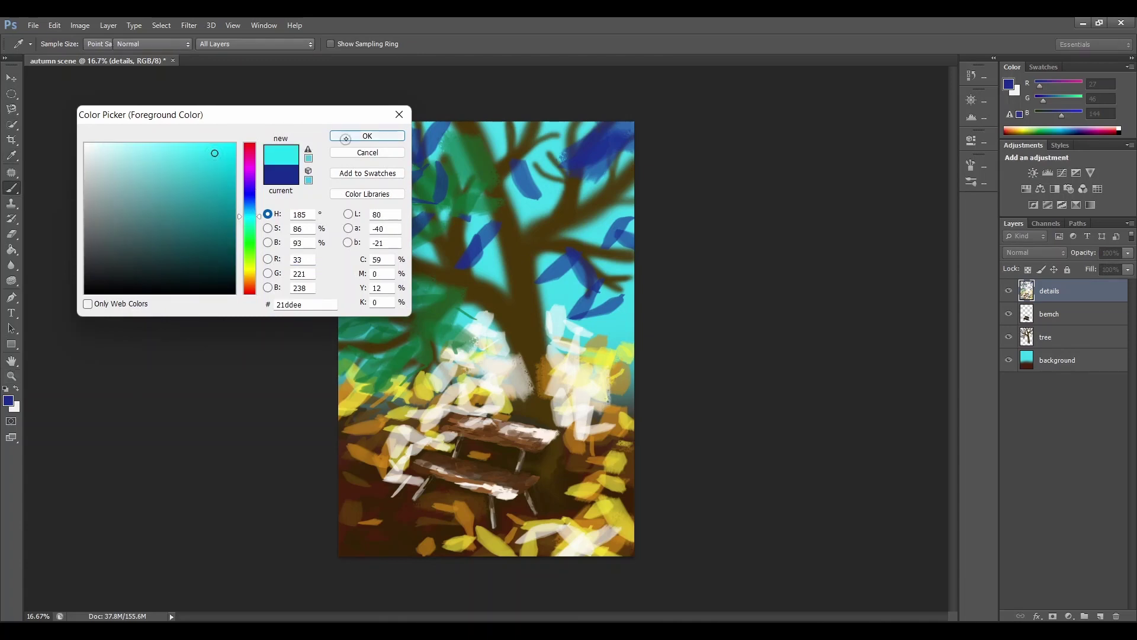
left_click(368, 135)
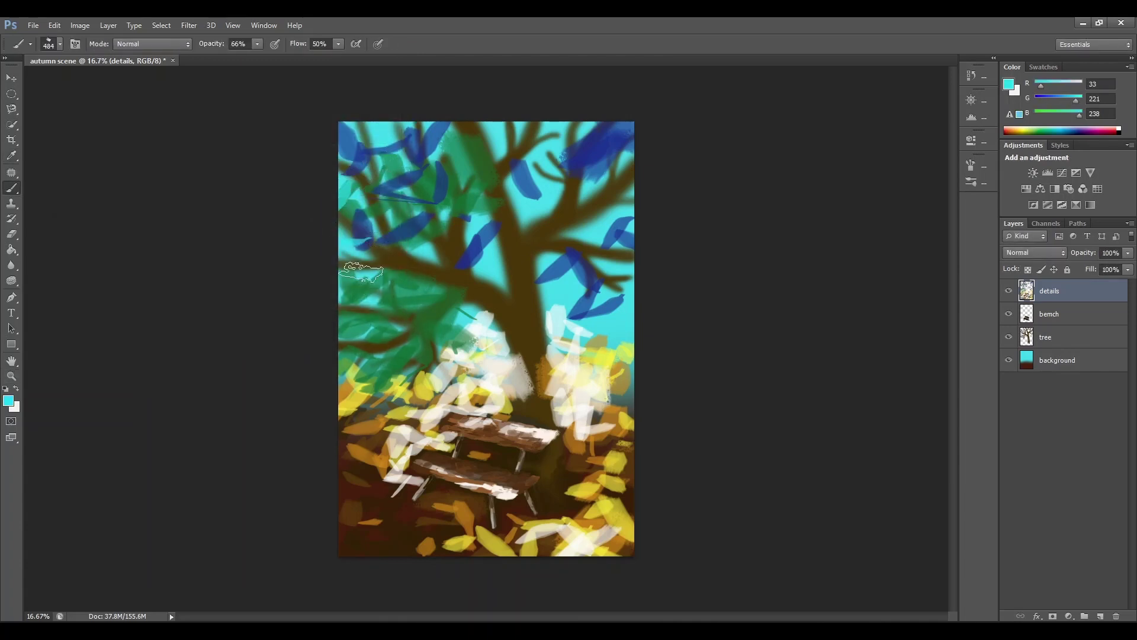
mouse_move(362, 271)
left_mouse_down()
mouse_move(424, 194)
mouse_move(424, 235)
mouse_move(494, 199)
mouse_move(482, 244)
left_mouse_up()
mouse_move(573, 181)
left_mouse_down()
mouse_move(543, 215)
mouse_move(526, 173)
mouse_move(551, 173)
mouse_move(562, 200)
mouse_move(644, 235)
mouse_move(620, 209)
mouse_move(617, 238)
left_mouse_up()
left_click_drag(611, 140, 626, 163)
left_click_drag(609, 102, 593, 169)
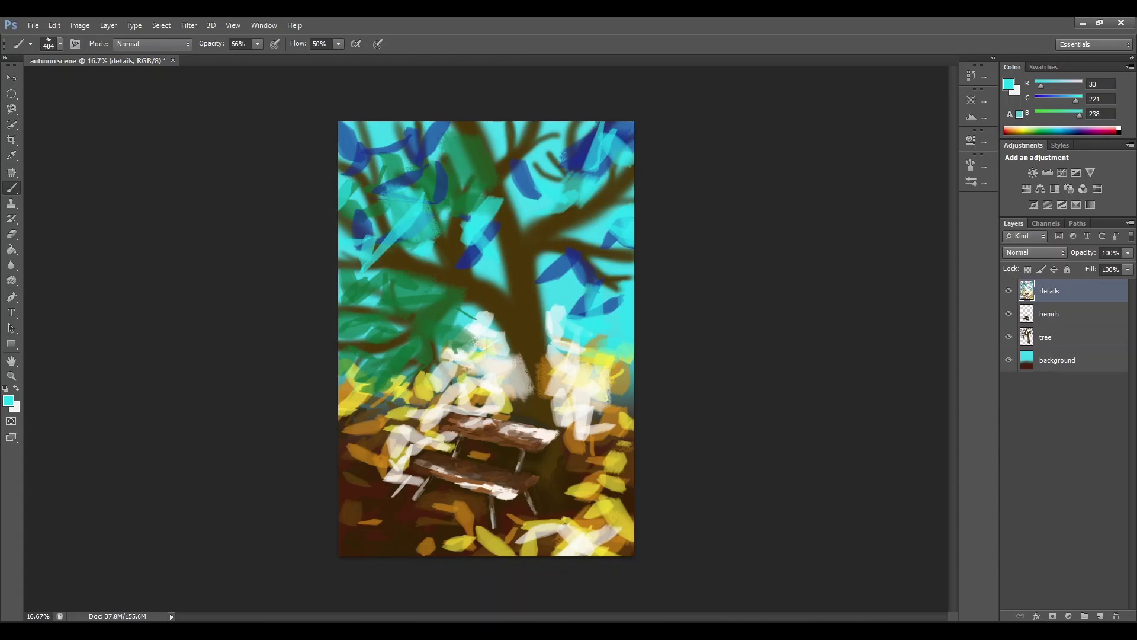
Step: Set the foreground colour to dark red (RGB 75, 18, 9) and paint leaves over the upper left branches
left_click(8, 401)
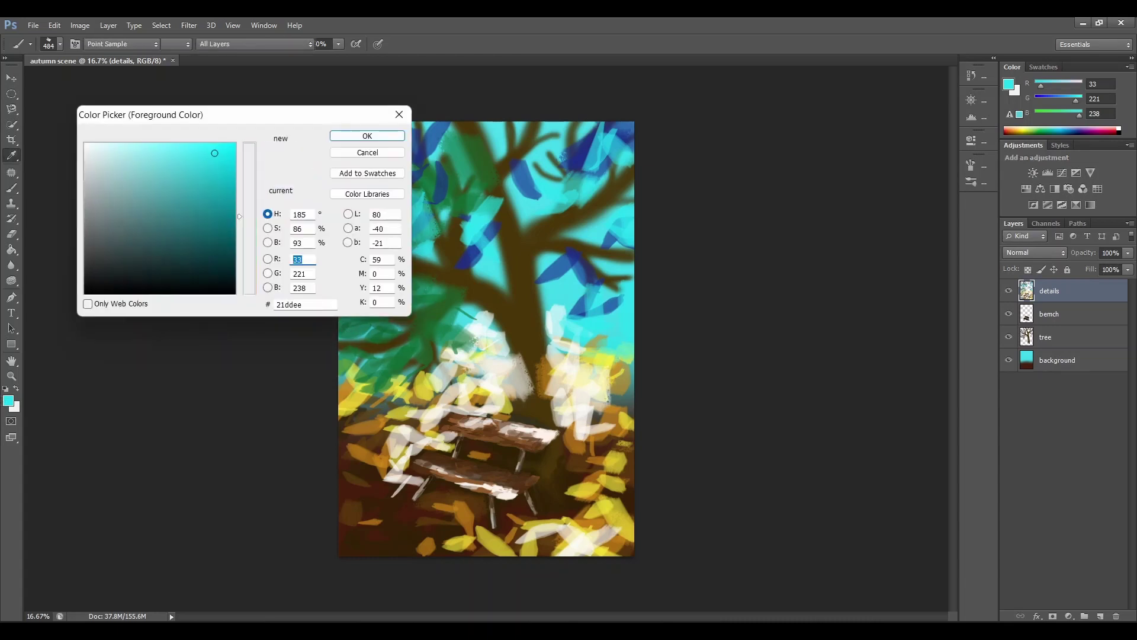
left_click(245, 291)
left_click(218, 250)
left_click(368, 137)
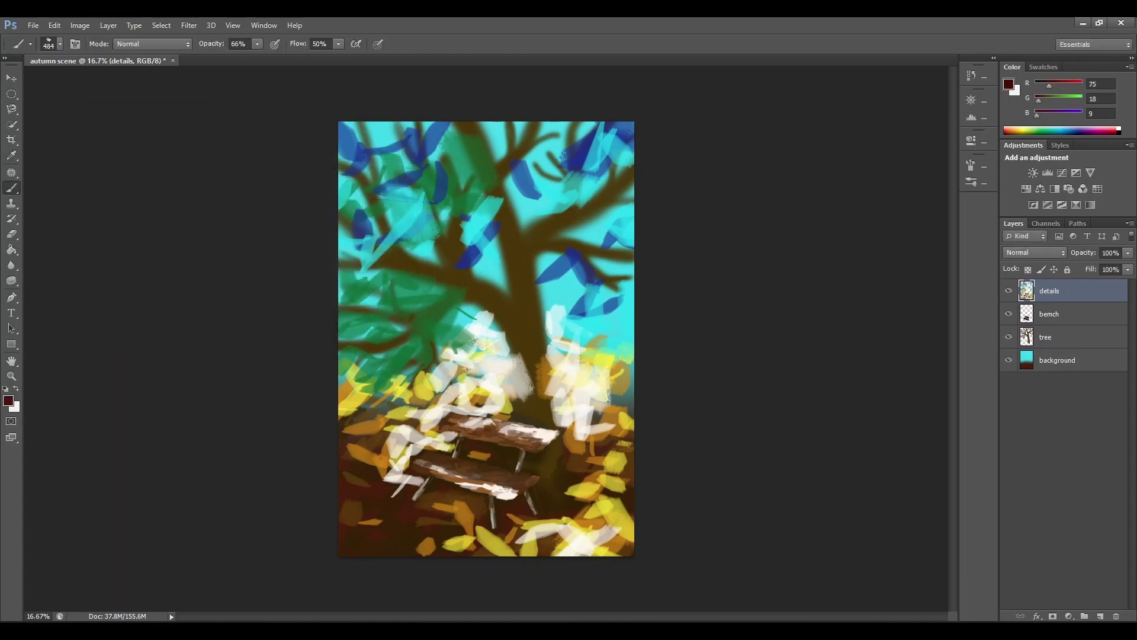
left_click_drag(360, 172, 338, 185)
mouse_move(384, 124)
left_mouse_down()
mouse_move(360, 152)
mouse_move(356, 117)
mouse_move(333, 121)
mouse_move(365, 152)
mouse_move(329, 215)
mouse_move(405, 190)
left_mouse_up()
Step: Add dark red leaves to the upper right and lower right branches and in the gap just left of the trunk
mouse_move(581, 161)
left_mouse_down()
mouse_move(567, 116)
mouse_move(553, 164)
mouse_move(583, 141)
left_mouse_up()
mouse_move(578, 187)
left_mouse_down()
mouse_move(622, 177)
mouse_move(610, 231)
left_mouse_up()
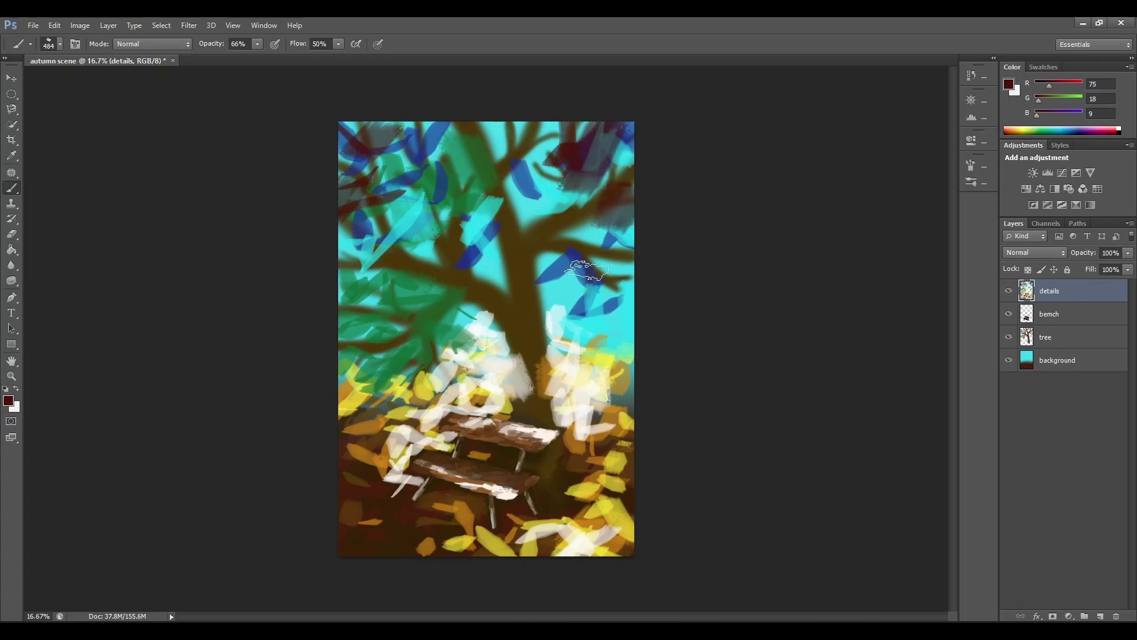
mouse_move(619, 311)
left_mouse_down()
mouse_move(593, 356)
mouse_move(628, 344)
mouse_move(558, 351)
mouse_move(610, 323)
left_mouse_up()
mouse_move(468, 273)
left_mouse_down()
mouse_move(507, 277)
mouse_move(485, 258)
left_mouse_up()
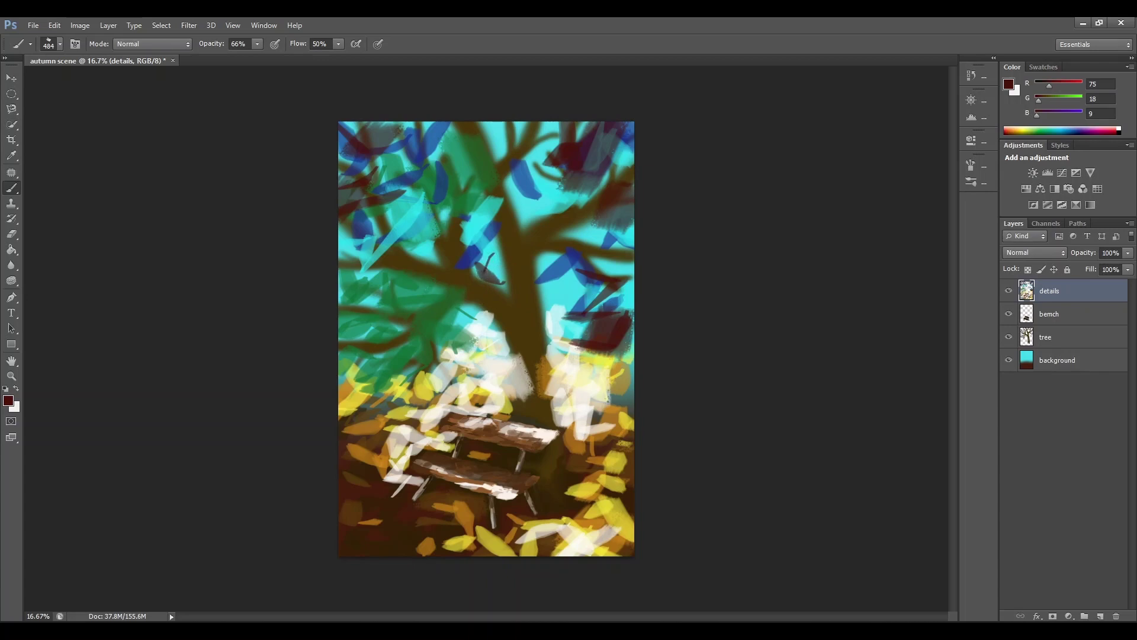
Step: Reset the foreground and background colours to default, and pick a bright orange foreground colour (RGB 248, 128, 20)
key("d")
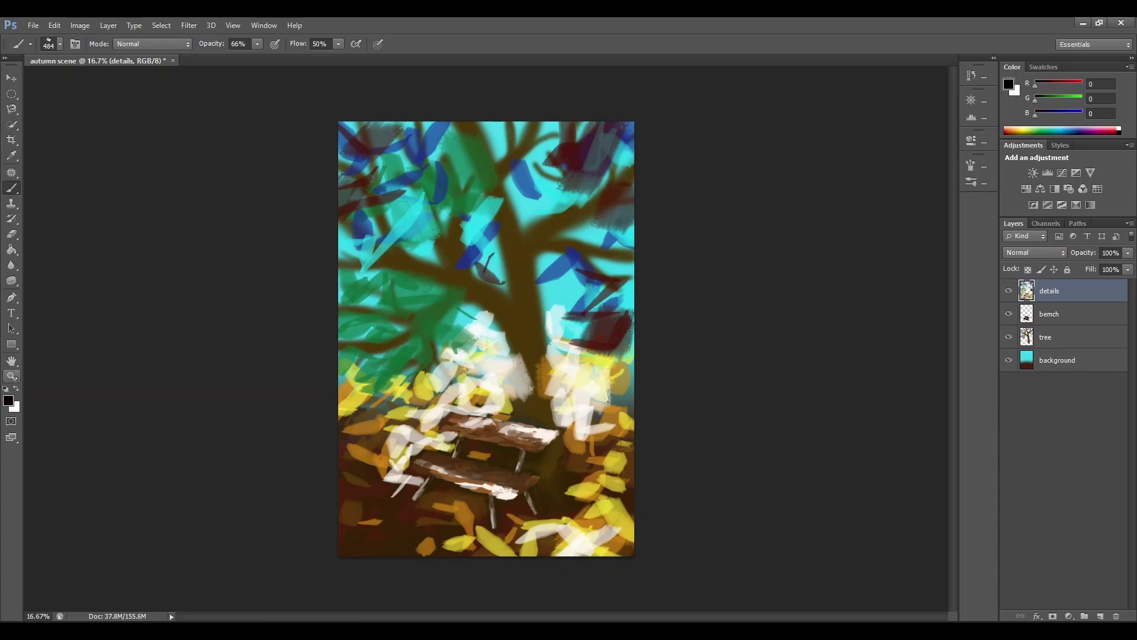
left_click(9, 400)
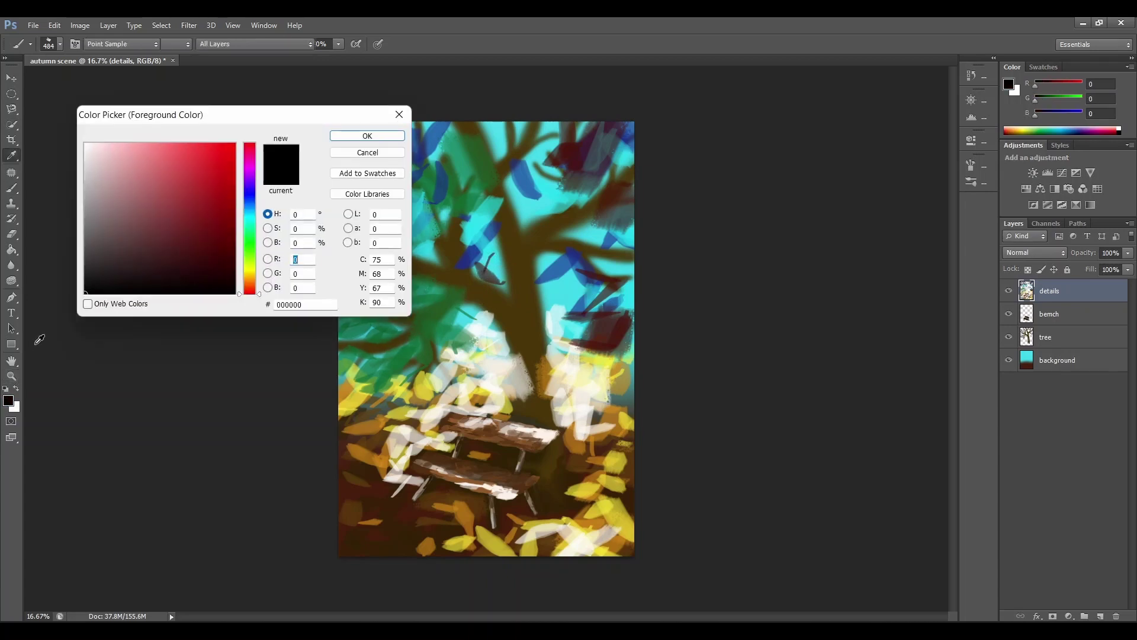
left_click(208, 203)
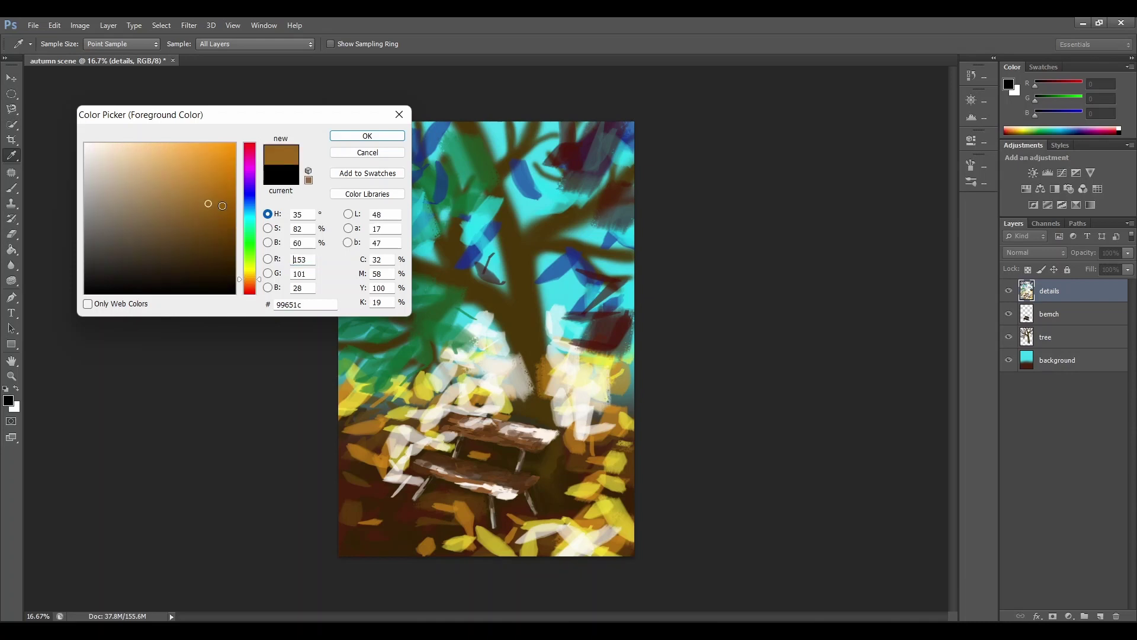
left_click(249, 283)
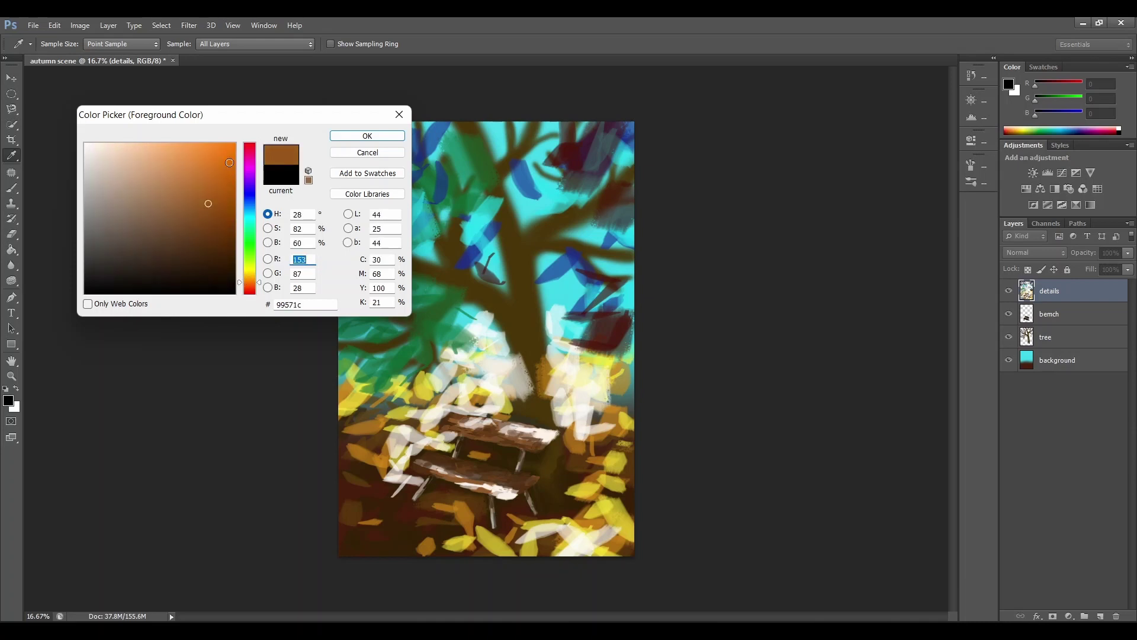
left_click(224, 146)
left_click(367, 136)
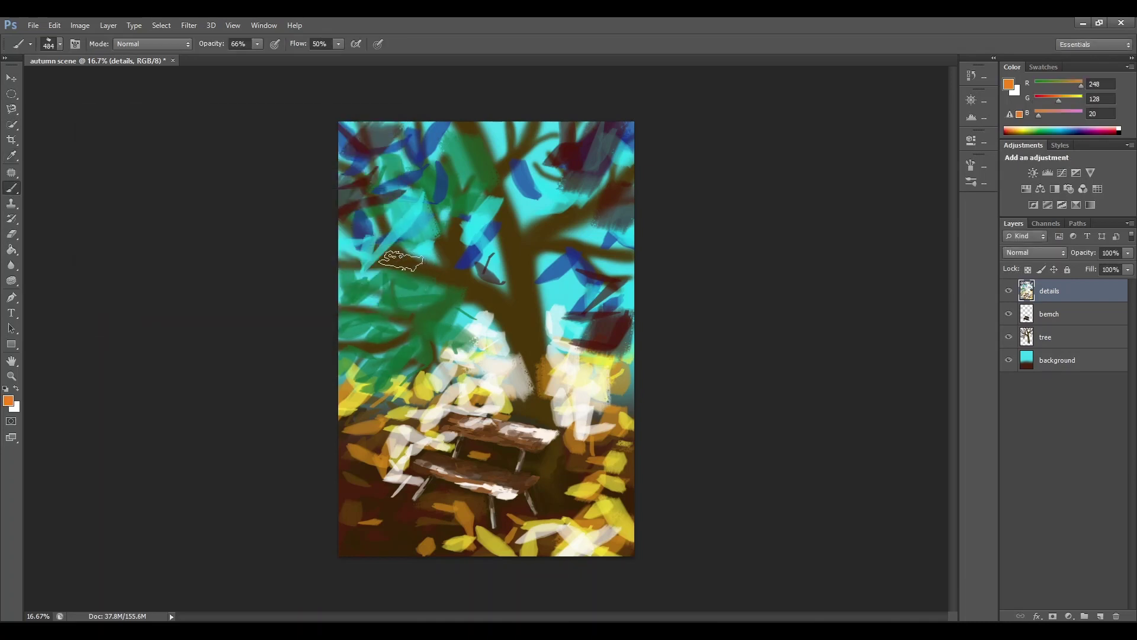
Step: Paint orange leaves across the upper left, upper right and right branches, beside the trunk and over the green foliage on the left
left_click(422, 242)
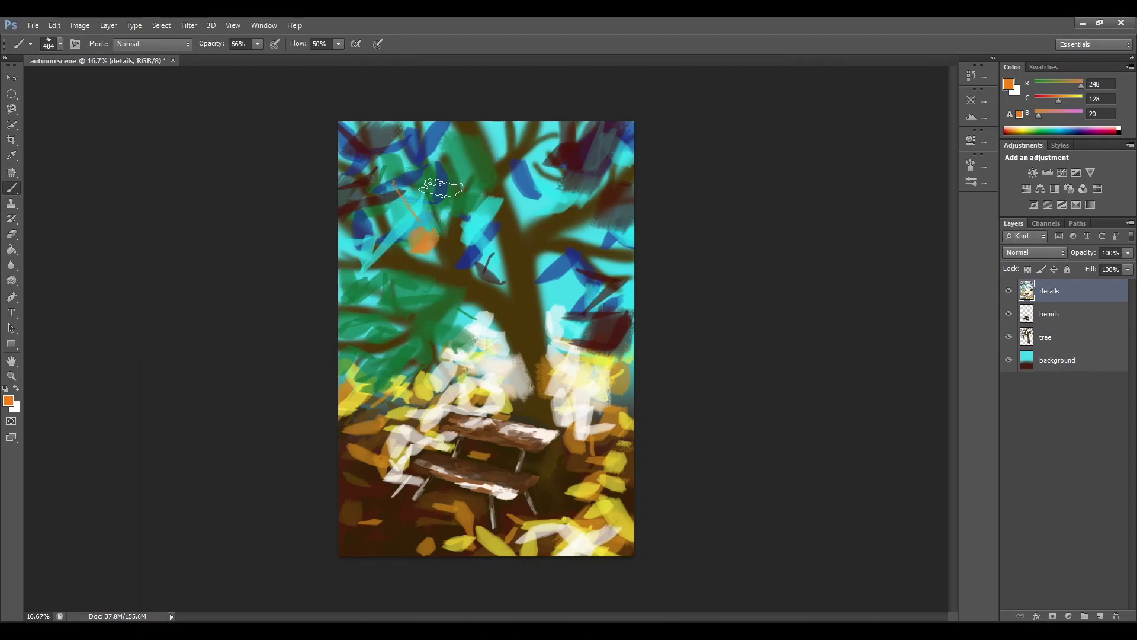
mouse_move(440, 188)
left_mouse_down()
mouse_move(461, 160)
mouse_move(454, 170)
left_mouse_up()
left_click_drag(500, 123, 476, 162)
mouse_move(520, 201)
left_mouse_down()
mouse_move(536, 203)
mouse_move(556, 126)
mouse_move(632, 134)
mouse_move(577, 225)
mouse_move(578, 260)
mouse_move(556, 269)
mouse_move(547, 316)
mouse_move(586, 319)
mouse_move(641, 249)
mouse_move(628, 272)
left_mouse_up()
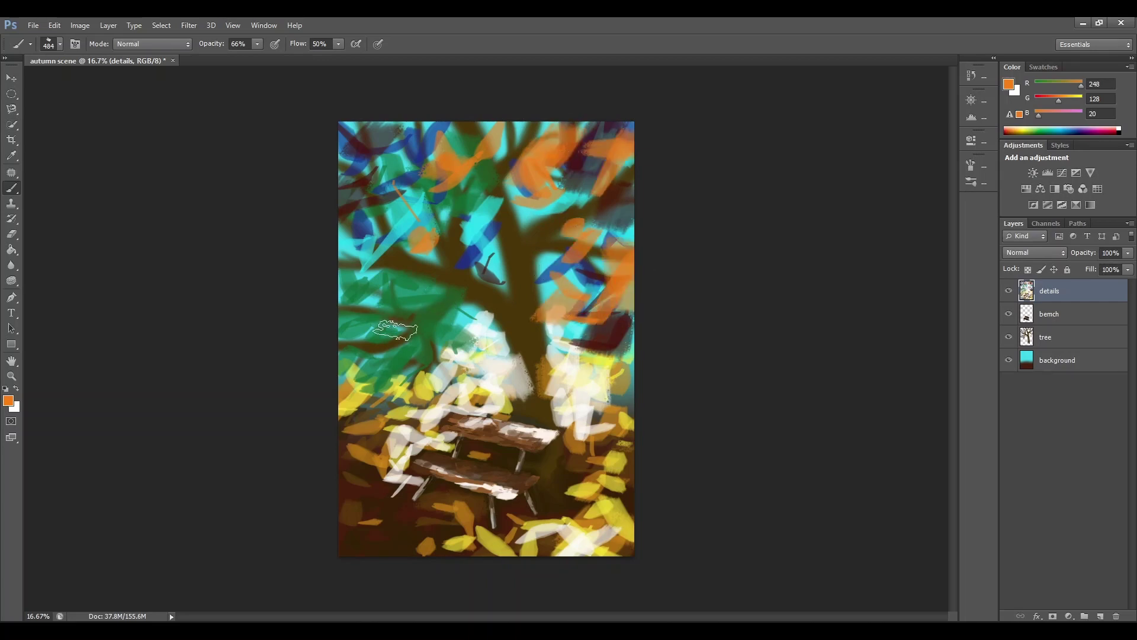
mouse_move(395, 330)
left_mouse_down()
mouse_move(407, 286)
mouse_move(350, 272)
mouse_move(364, 291)
mouse_move(379, 220)
mouse_move(342, 250)
mouse_move(349, 145)
mouse_move(335, 194)
mouse_move(377, 127)
mouse_move(366, 148)
mouse_move(434, 130)
mouse_move(396, 200)
mouse_move(441, 236)
mouse_move(427, 249)
mouse_move(487, 224)
mouse_move(490, 270)
left_mouse_up()
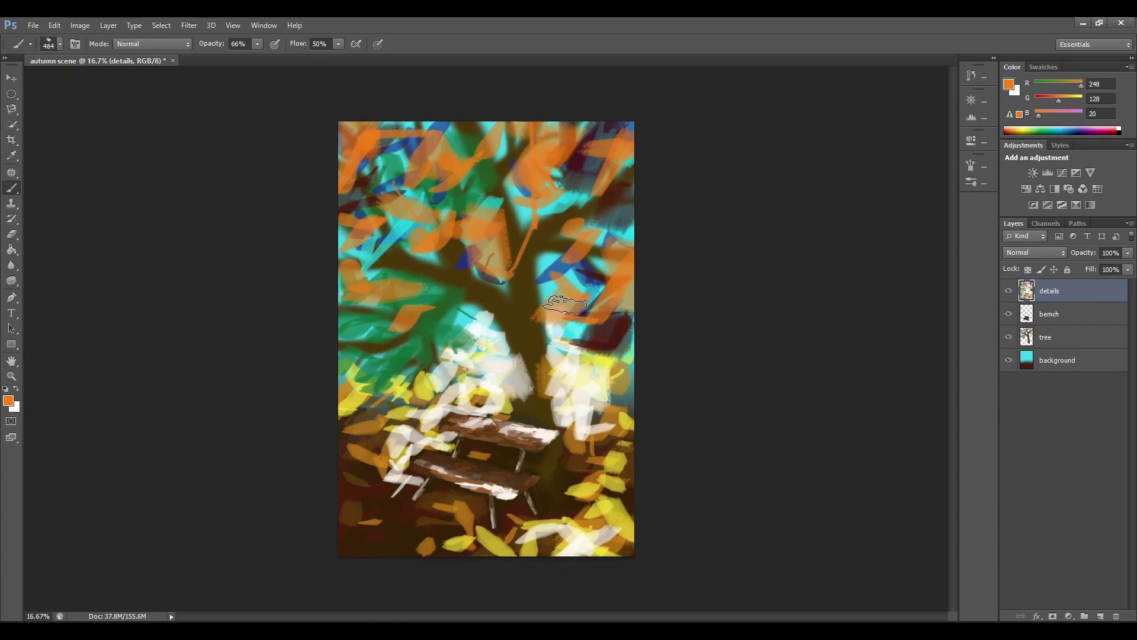
Step: Paint orange leaf strokes on the details layer around the bench, across the foreground and below the tree's branches
mouse_move(357, 377)
left_mouse_down()
mouse_move(382, 397)
mouse_move(341, 444)
mouse_move(376, 453)
left_mouse_up()
left_click_drag(526, 538, 565, 517)
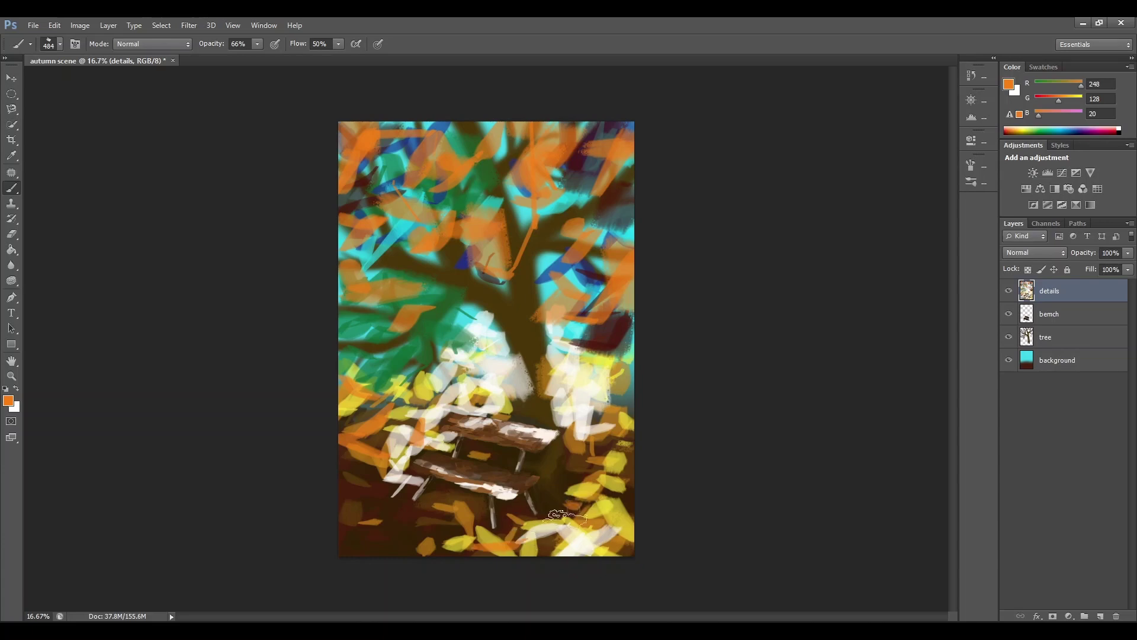
mouse_move(585, 462)
left_mouse_down()
mouse_move(625, 420)
mouse_move(617, 444)
mouse_move(628, 454)
mouse_move(621, 416)
mouse_move(598, 422)
mouse_move(573, 388)
left_mouse_up()
mouse_move(476, 302)
left_mouse_down()
mouse_move(450, 339)
mouse_move(511, 312)
left_mouse_up()
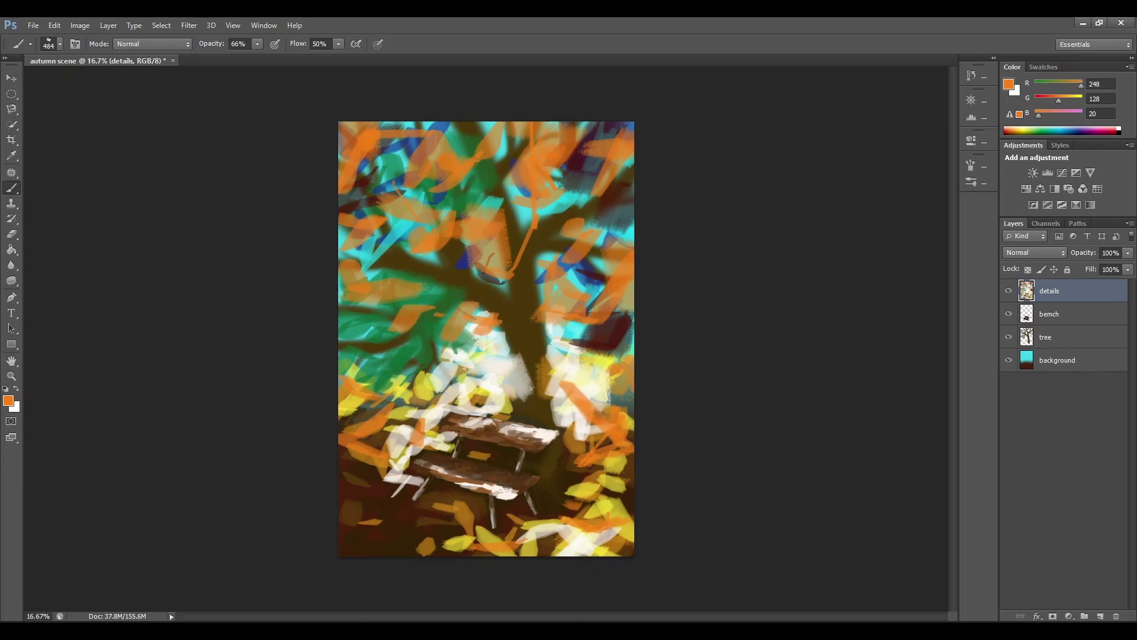
Step: Set the foreground color to near-black (RGB 8, 8, 8) and the brush size to 197 px
key("ctrl+plus")
key("ctrl+plus")
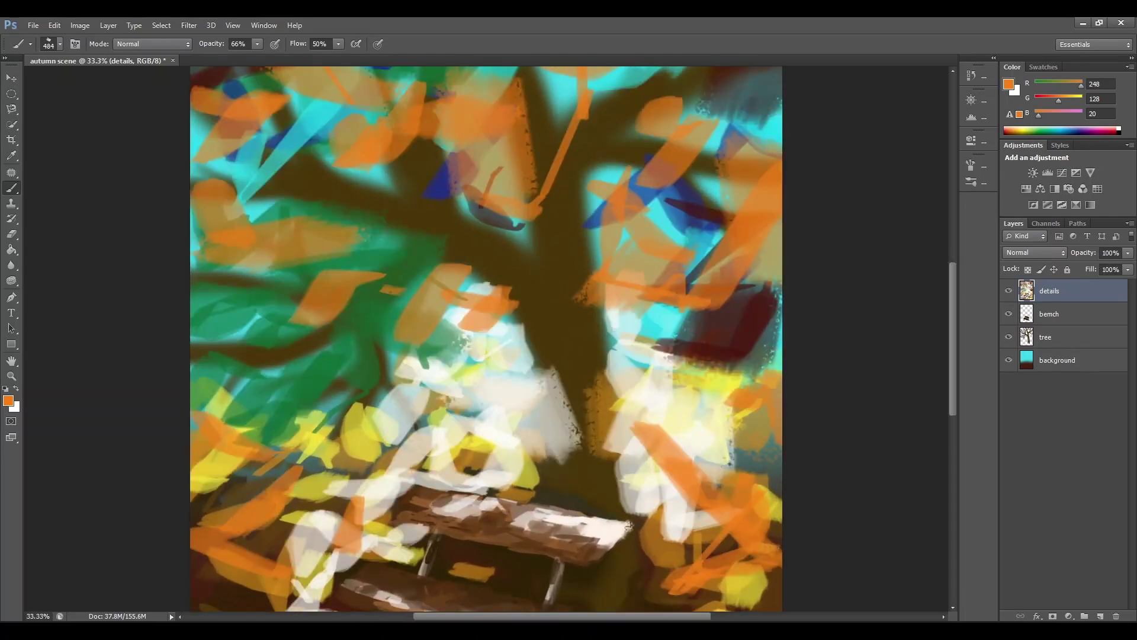
scroll(486, 337, "down", 3)
left_click(9, 401)
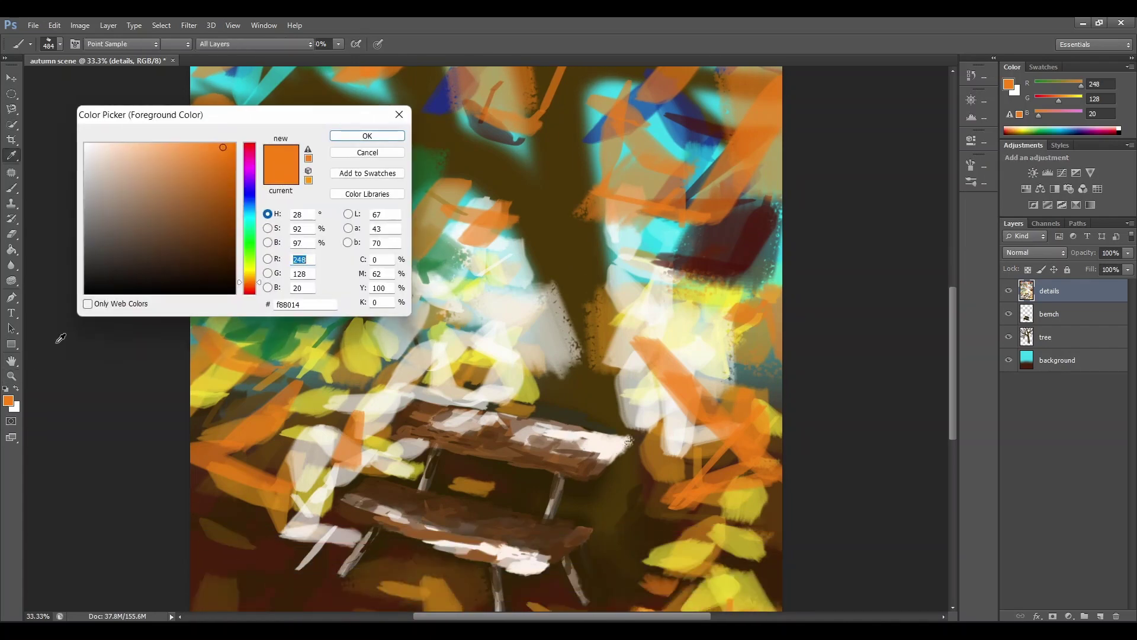
left_click(90, 289)
left_click(355, 136)
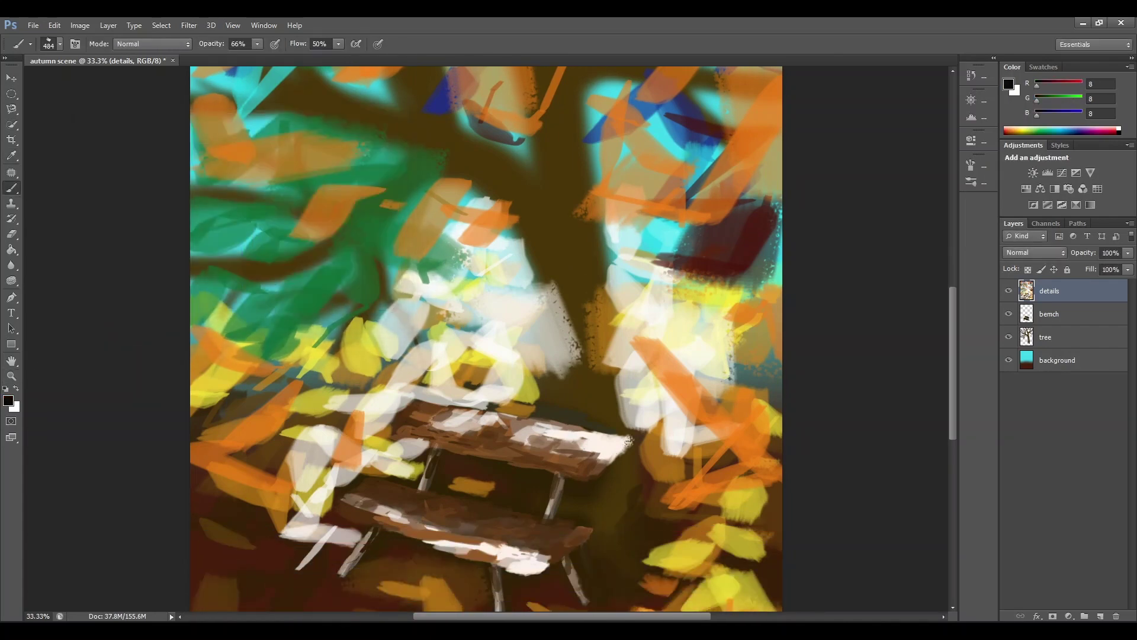
left_click(60, 44)
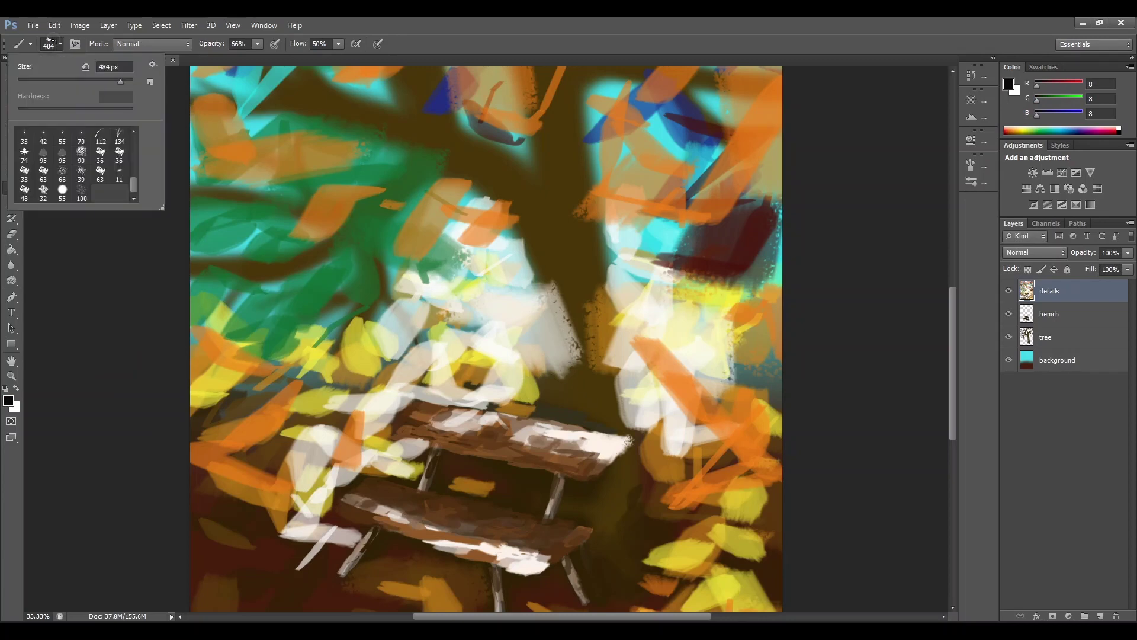
left_click(559, 397)
Step: Paint near-black shadow strokes down the left side and base of the trunk and on the ground beneath the bench
mouse_move(551, 352)
left_mouse_down()
mouse_move(559, 391)
mouse_move(532, 394)
mouse_move(553, 383)
left_mouse_up()
left_click(517, 271)
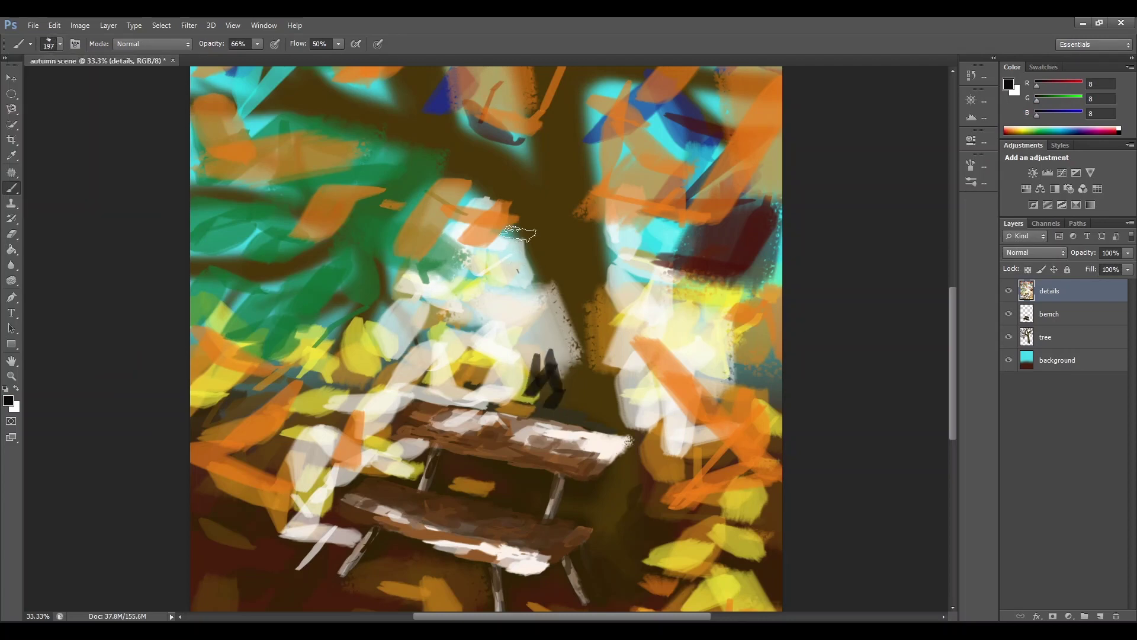
mouse_move(519, 233)
left_mouse_down()
mouse_move(535, 287)
mouse_move(528, 236)
mouse_move(542, 268)
mouse_move(556, 257)
mouse_move(544, 345)
mouse_move(576, 352)
mouse_move(568, 375)
mouse_move(565, 361)
mouse_move(568, 414)
mouse_move(544, 404)
mouse_move(576, 417)
mouse_move(545, 409)
left_mouse_up()
left_click_drag(569, 348, 576, 391)
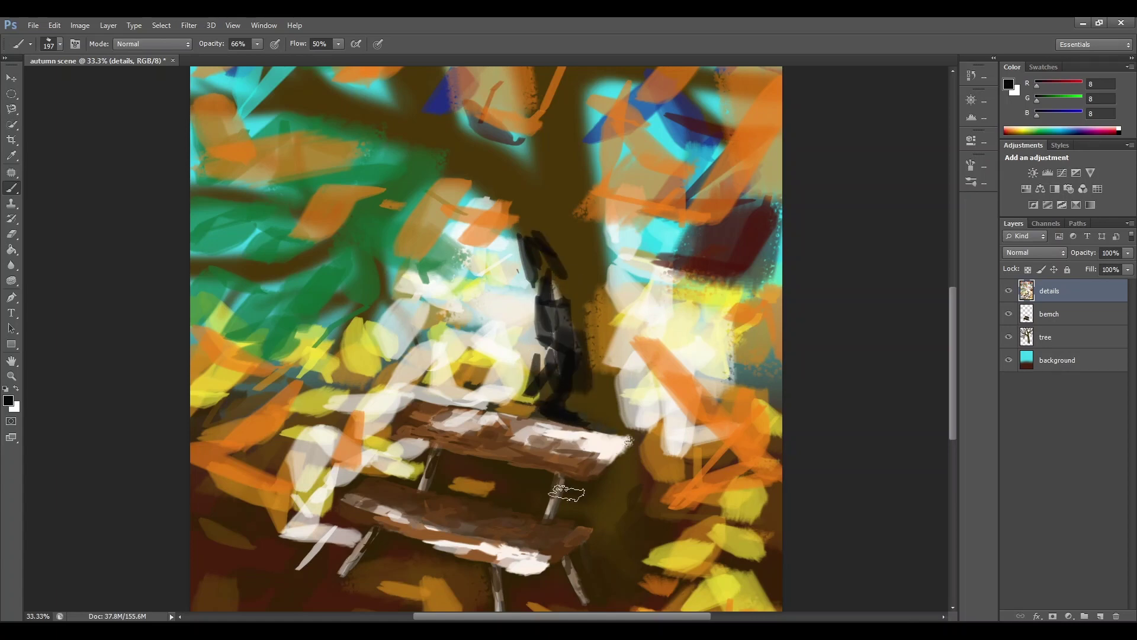
mouse_move(539, 511)
left_mouse_down()
mouse_move(566, 489)
mouse_move(568, 525)
mouse_move(625, 476)
mouse_move(585, 500)
mouse_move(618, 478)
mouse_move(586, 512)
mouse_move(615, 529)
left_mouse_up()
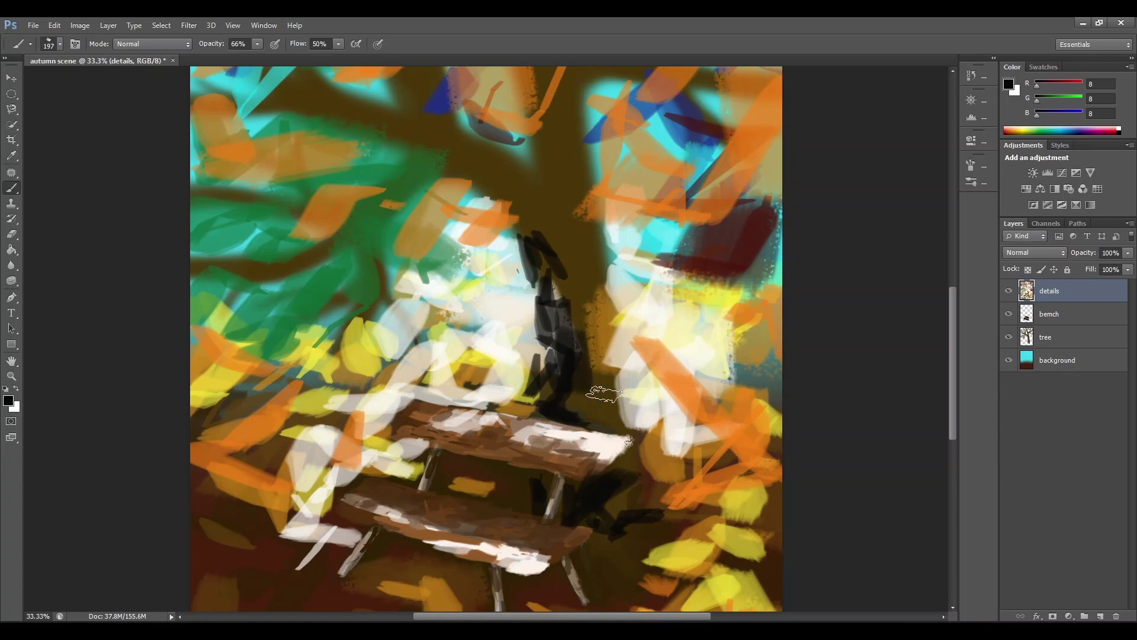
left_click_drag(603, 394, 591, 406)
Step: Continue the black shading from the upper trunk along the large left limb and its drooping lower branch
mouse_move(553, 233)
left_mouse_down()
mouse_move(526, 186)
mouse_move(531, 238)
mouse_move(535, 202)
mouse_move(542, 243)
mouse_move(571, 235)
mouse_move(552, 296)
mouse_move(567, 242)
left_mouse_up()
mouse_move(524, 204)
left_mouse_down()
mouse_move(471, 159)
mouse_move(462, 173)
mouse_move(477, 143)
mouse_move(495, 178)
left_mouse_up()
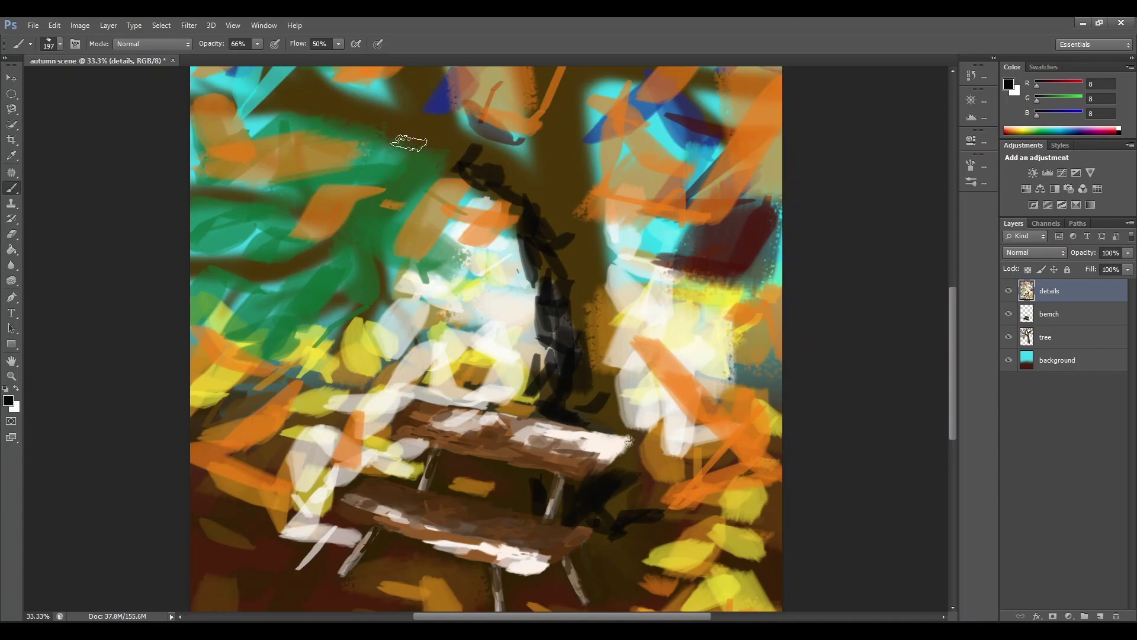
left_click_drag(408, 143, 441, 158)
left_click_drag(353, 129, 385, 133)
mouse_move(404, 88)
left_mouse_down()
mouse_move(443, 152)
mouse_move(396, 187)
mouse_move(385, 210)
mouse_move(331, 234)
left_mouse_up()
mouse_move(401, 185)
left_mouse_down()
mouse_move(383, 220)
mouse_move(320, 258)
left_mouse_up()
left_click_drag(375, 224, 377, 261)
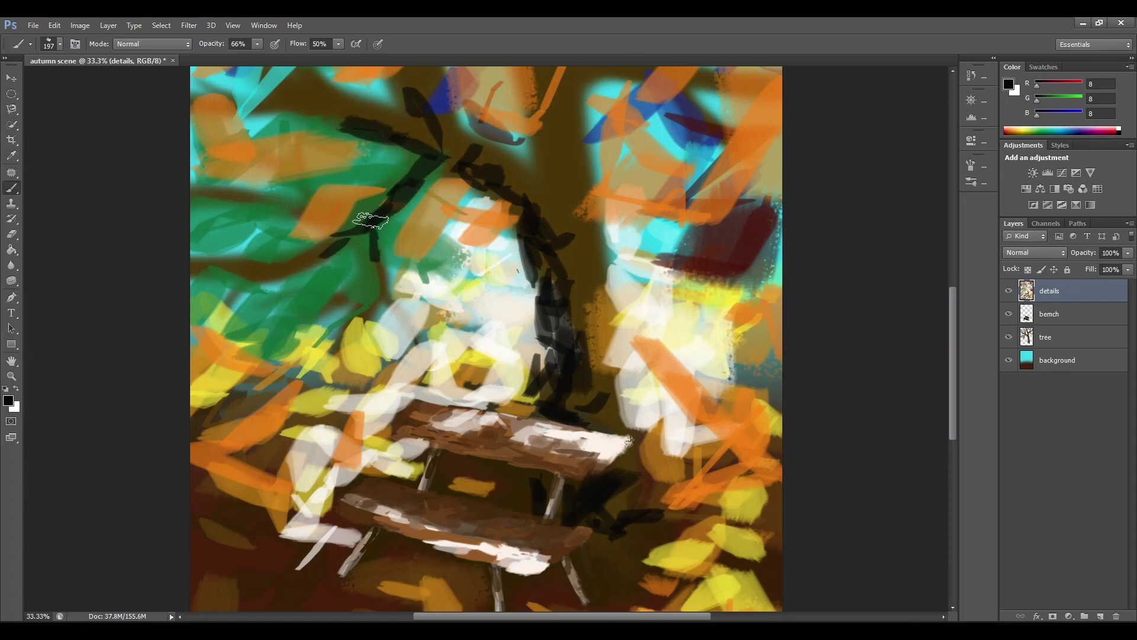
Step: Shade the trunk's fork, the central upright limb and the right-hand branches with near-black strokes
mouse_move(541, 102)
left_mouse_down()
mouse_move(521, 171)
mouse_move(549, 177)
mouse_move(568, 148)
mouse_move(548, 163)
left_mouse_up()
left_click_drag(555, 120, 556, 134)
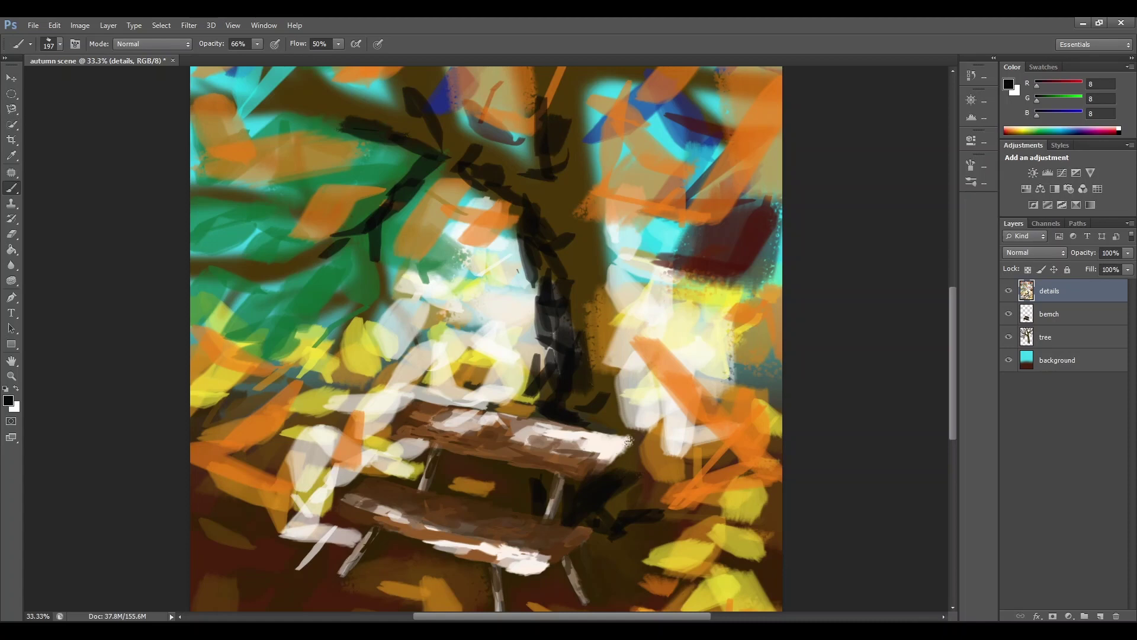
scroll(564, 94, "up", 5)
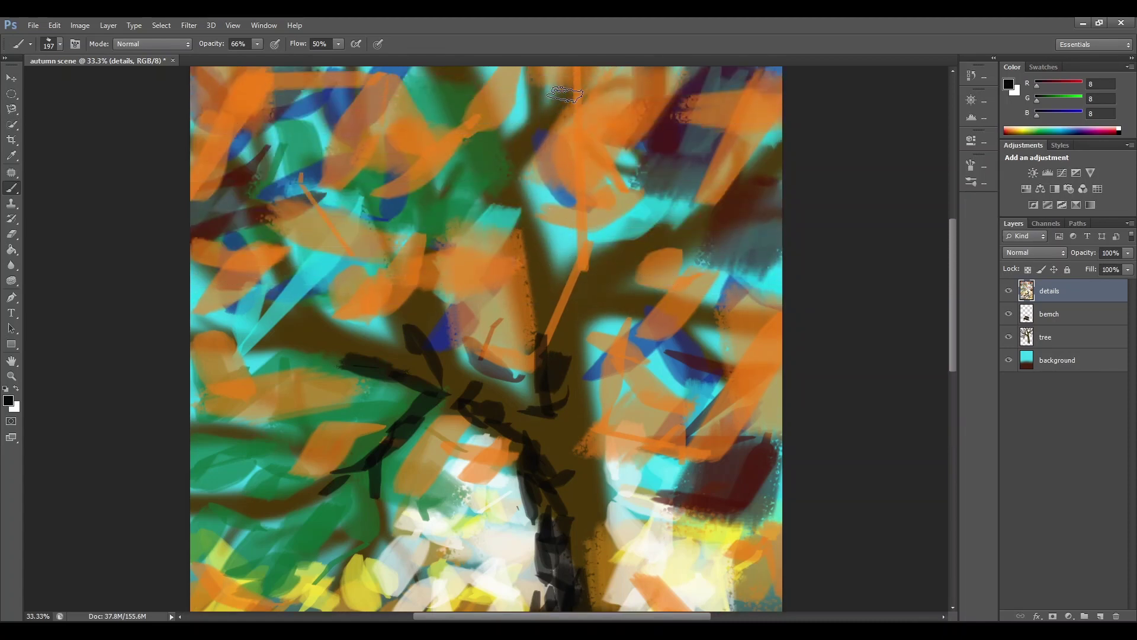
mouse_move(497, 208)
left_mouse_down()
mouse_move(518, 247)
mouse_move(503, 230)
left_mouse_up()
mouse_move(491, 195)
left_mouse_down()
mouse_move(552, 343)
mouse_move(631, 269)
mouse_move(678, 248)
mouse_move(697, 218)
mouse_move(775, 185)
left_mouse_up()
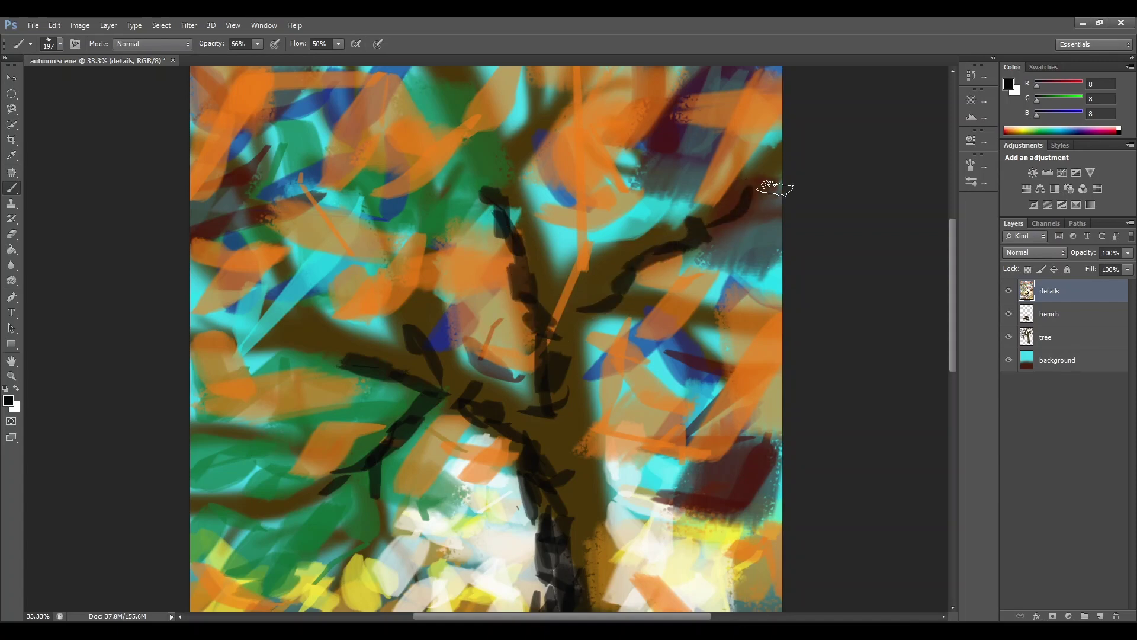
left_click_drag(708, 210, 770, 185)
left_click_drag(593, 313, 683, 290)
mouse_move(503, 156)
left_mouse_down()
mouse_move(485, 94)
mouse_move(500, 128)
left_mouse_up()
Step: Paint black branches rising from the left limb and extend the limb to the canvas's left edge
mouse_move(418, 355)
left_mouse_down()
mouse_move(407, 272)
mouse_move(387, 244)
left_mouse_up()
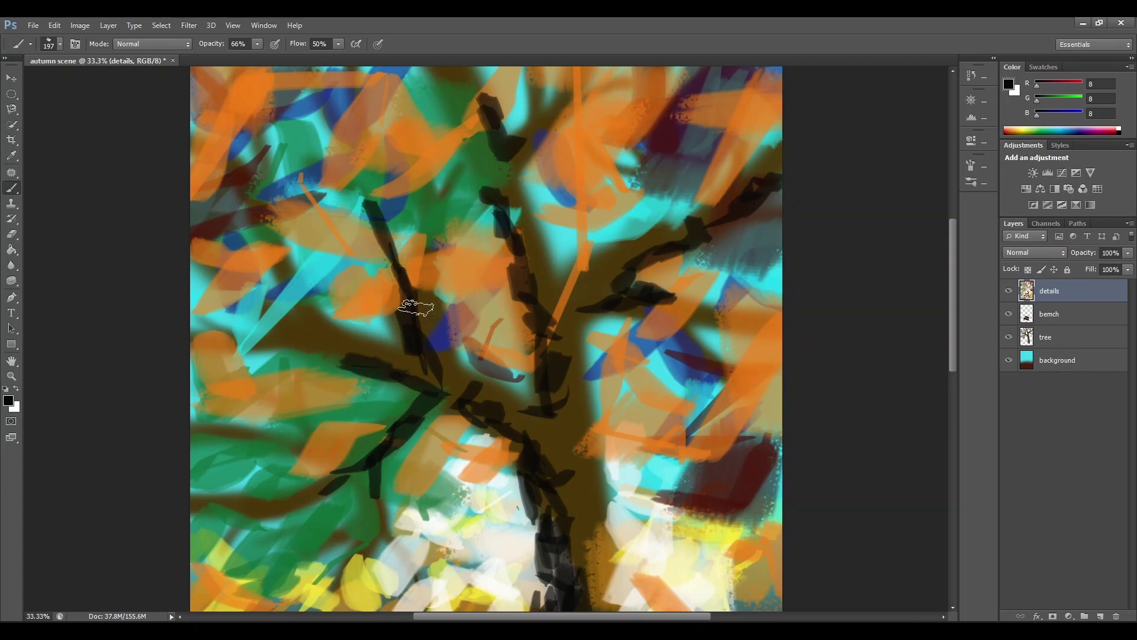
mouse_move(415, 307)
left_mouse_down()
mouse_move(444, 211)
mouse_move(430, 252)
left_mouse_up()
left_click_drag(318, 342, 192, 324)
left_click_drag(266, 254, 293, 307)
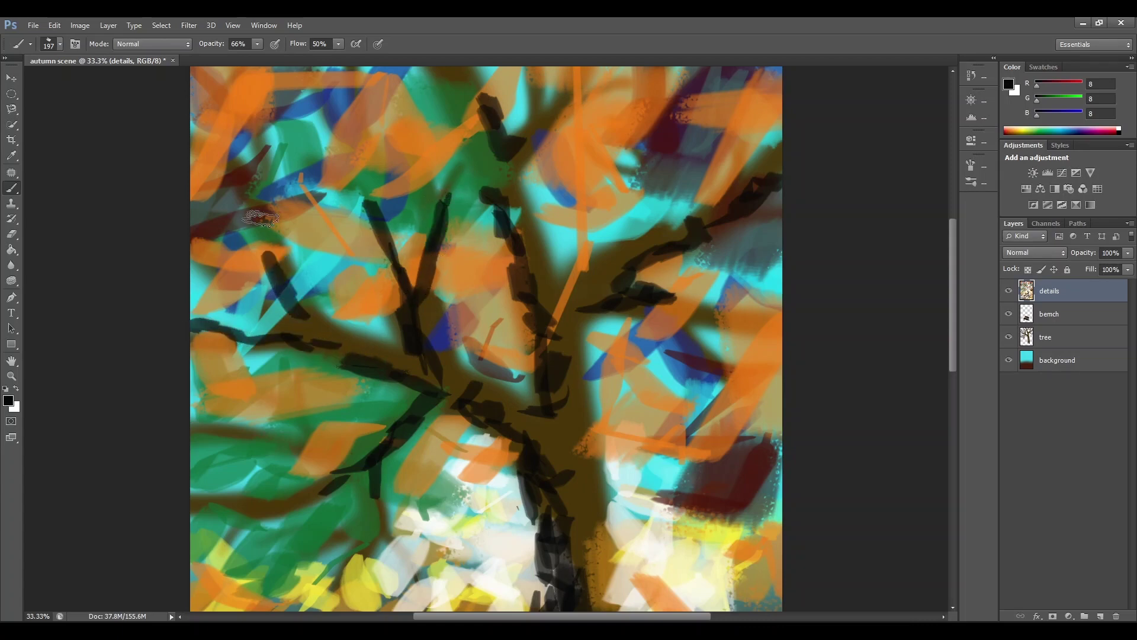
mouse_move(240, 189)
left_mouse_down()
mouse_move(275, 273)
mouse_move(232, 297)
mouse_move(299, 314)
mouse_move(261, 332)
left_mouse_up()
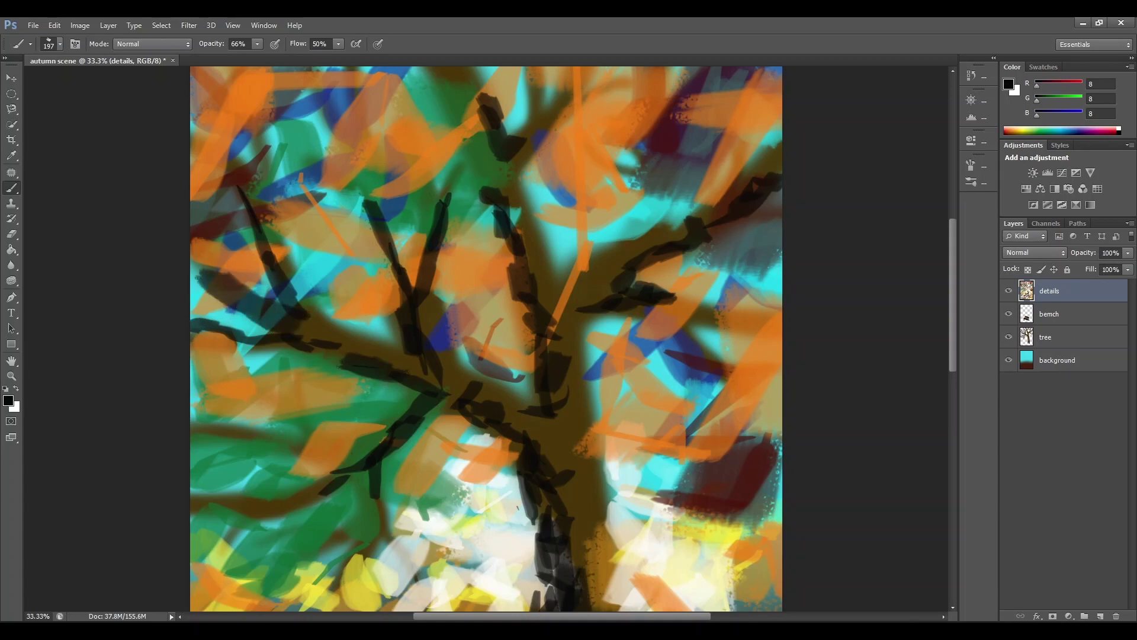
Step: Extend the dark left-hand branches and twigs up to the top and left edges of the canvas
scroll(494, 294, "up", 3)
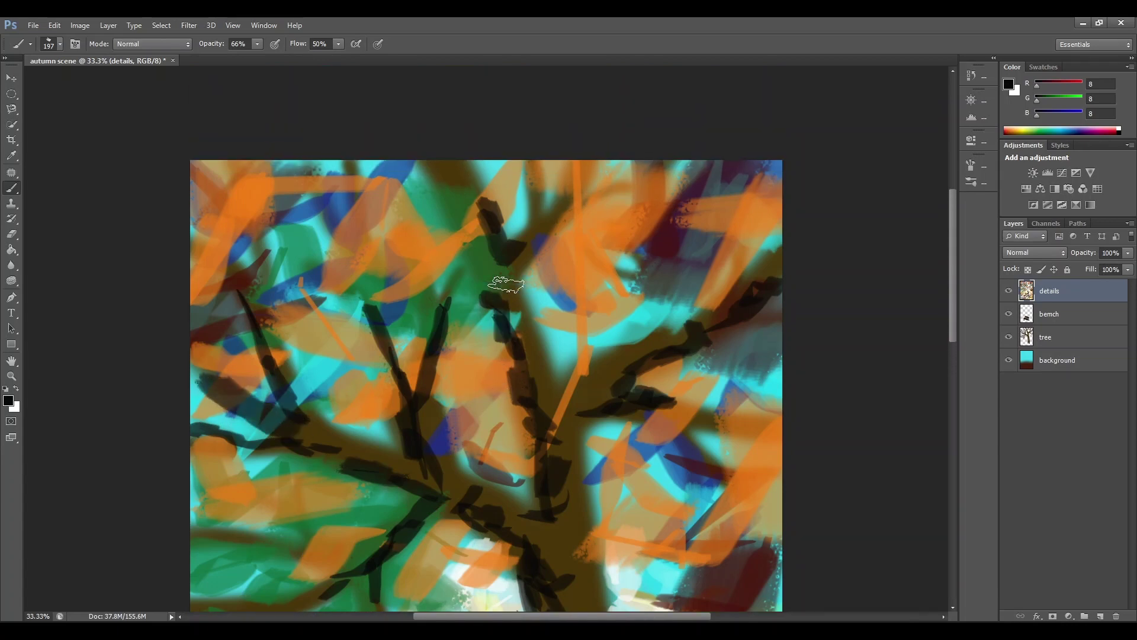
left_click_drag(345, 161, 362, 305)
left_click_drag(296, 171, 298, 208)
left_click_drag(247, 319, 178, 245)
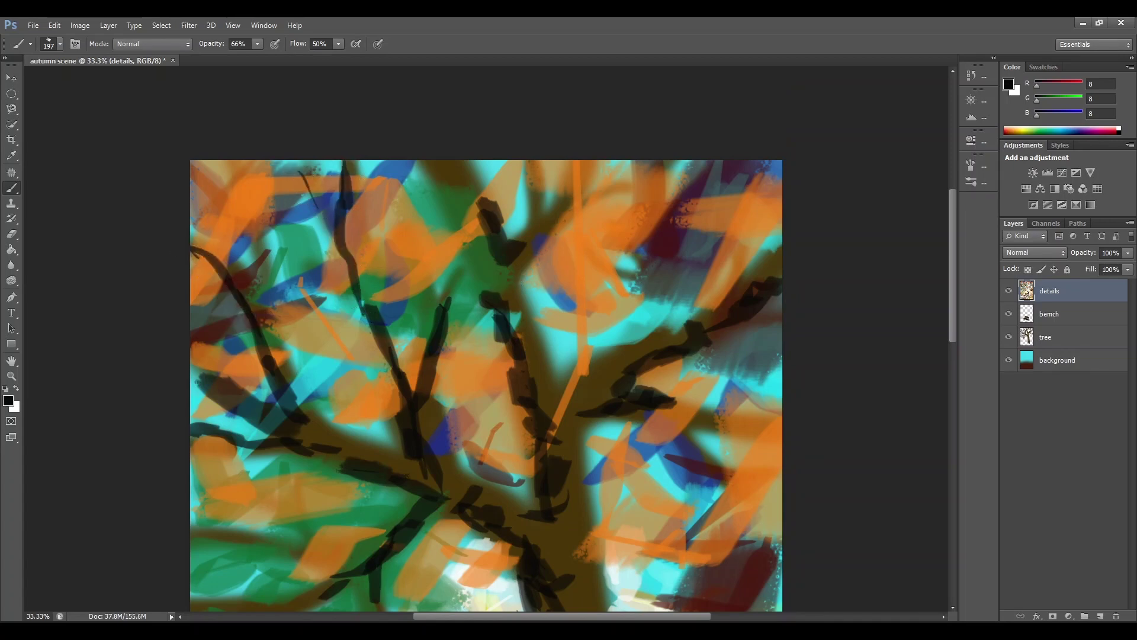
Step: Paint black branches from the central and right limbs up to the canvas's top and right edges
mouse_move(522, 240)
left_mouse_down()
mouse_move(560, 178)
mouse_move(588, 160)
left_mouse_up()
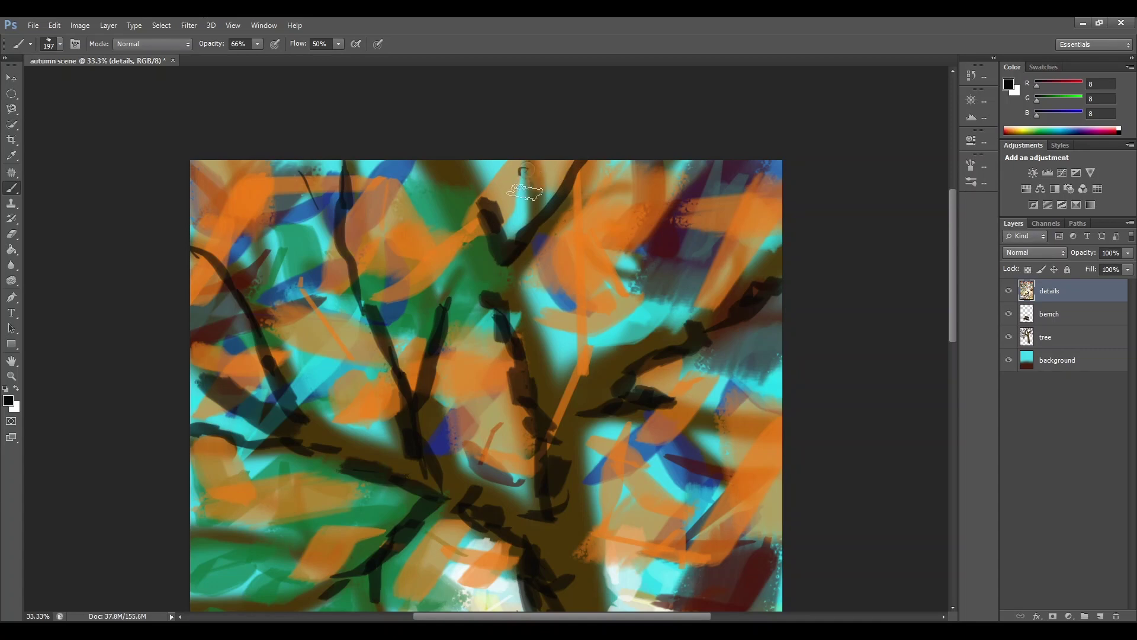
left_click_drag(525, 191, 535, 202)
left_click_drag(452, 153, 499, 288)
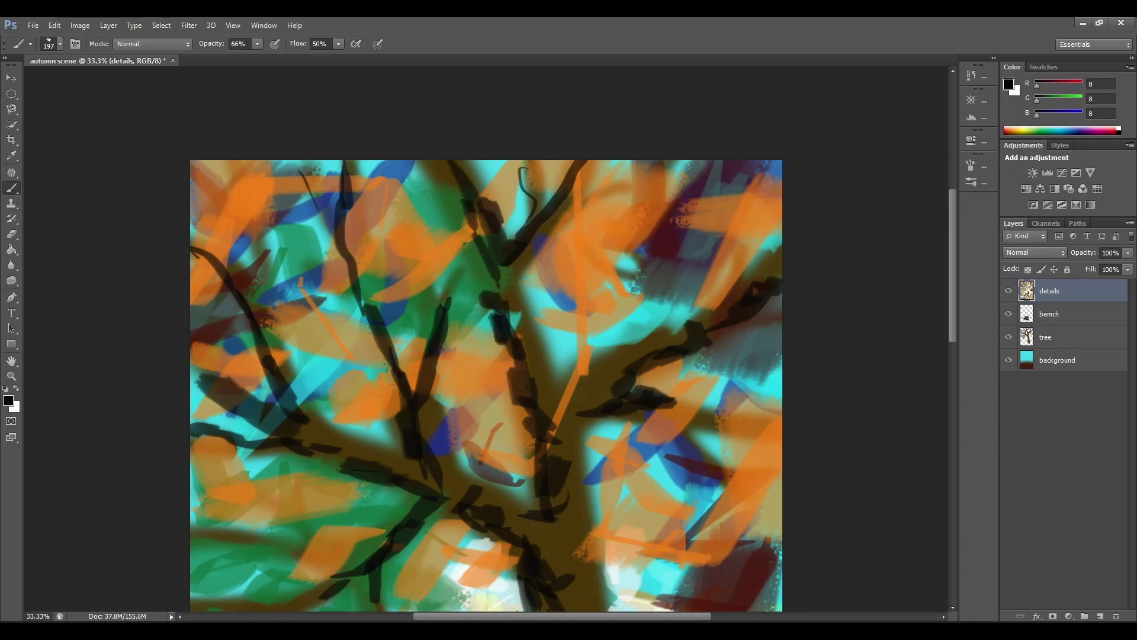
left_click_drag(646, 343, 673, 158)
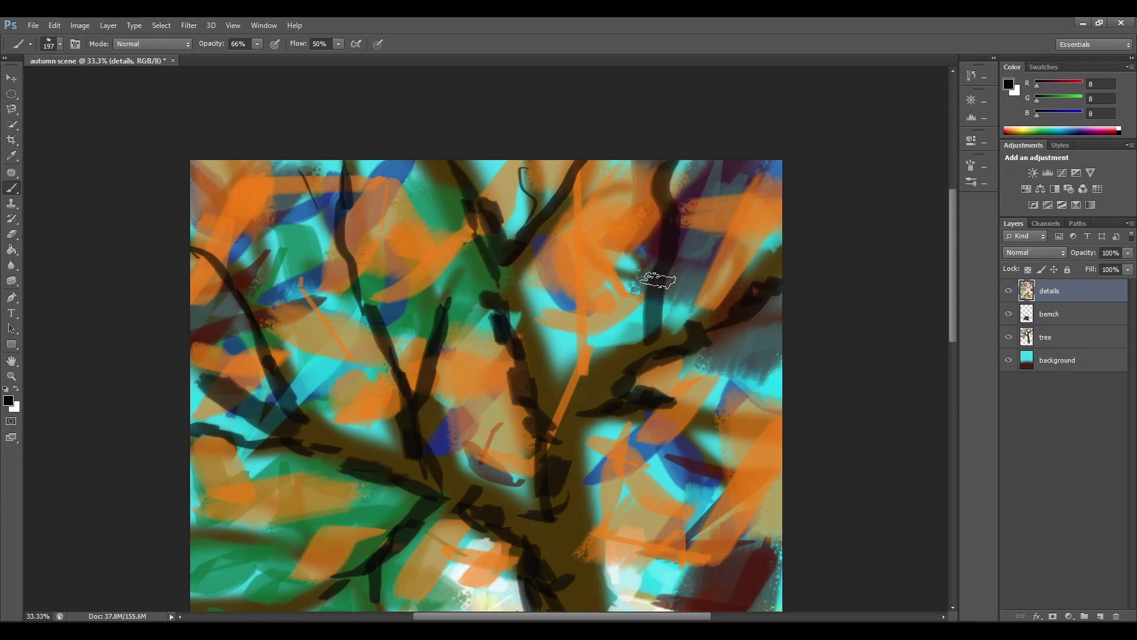
mouse_move(628, 345)
left_mouse_down()
mouse_move(597, 361)
mouse_move(791, 240)
left_mouse_up()
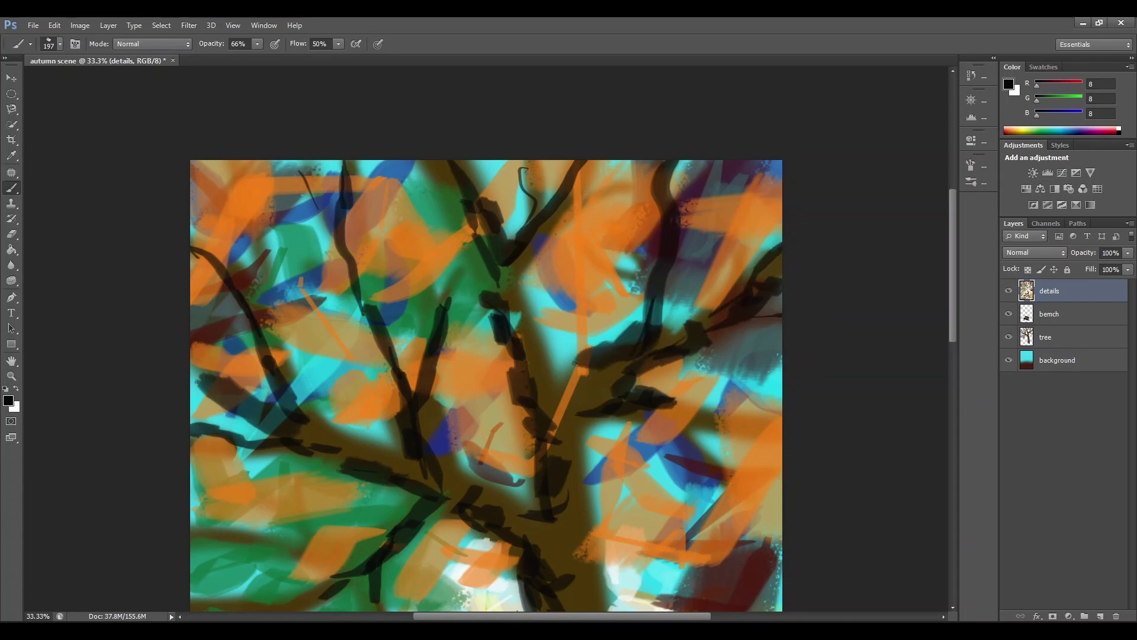
Step: Set the foreground color to dark brown (RGB 70, 39, 12) and paint over the central limb and the fork of the left limb
left_click(10, 401)
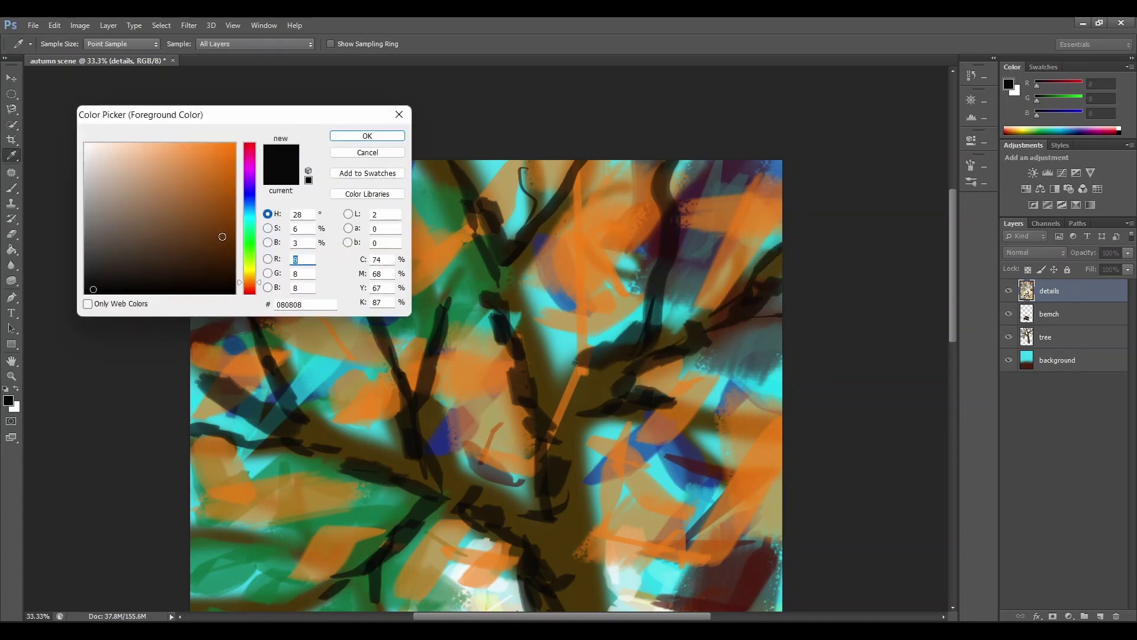
left_click(208, 253)
left_click(360, 136)
left_click(360, 136)
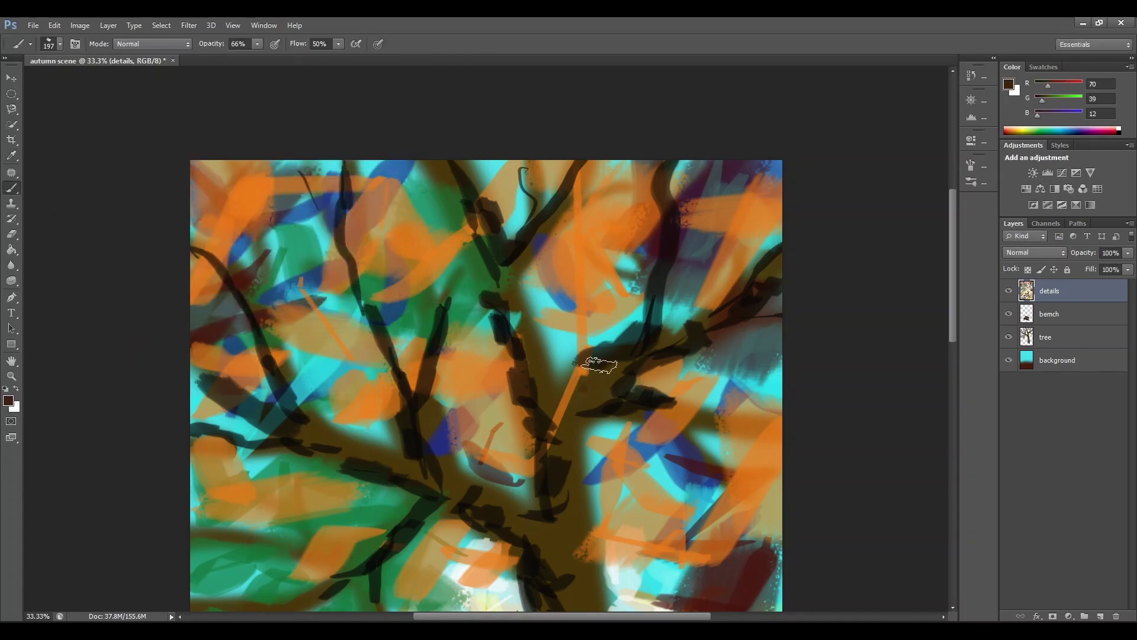
mouse_move(587, 377)
left_mouse_down()
mouse_move(542, 420)
mouse_move(498, 268)
mouse_move(518, 337)
mouse_move(492, 279)
left_mouse_up()
left_click_drag(457, 191, 457, 170)
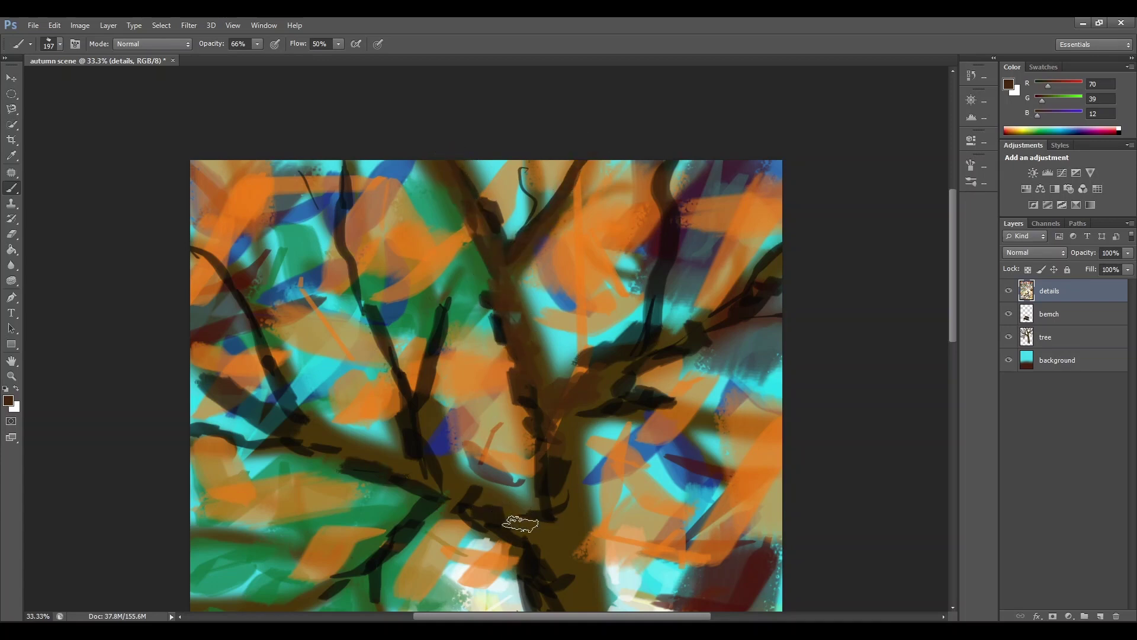
mouse_move(558, 522)
left_mouse_down()
mouse_move(464, 494)
mouse_move(481, 507)
mouse_move(413, 409)
mouse_move(409, 449)
left_mouse_up()
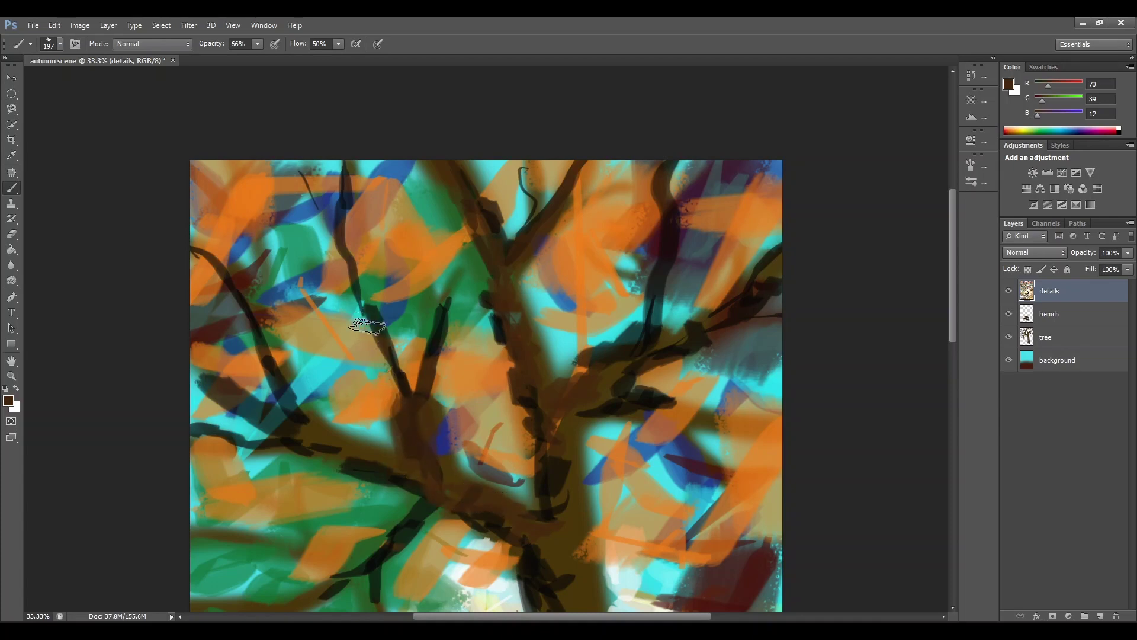
Step: Thicken the left limb and its rising branches with dark brown strokes over the black shading
mouse_move(368, 326)
left_mouse_down()
mouse_move(402, 401)
mouse_move(292, 138)
left_mouse_up()
mouse_move(337, 207)
left_mouse_down()
mouse_move(350, 148)
mouse_move(343, 263)
left_mouse_up()
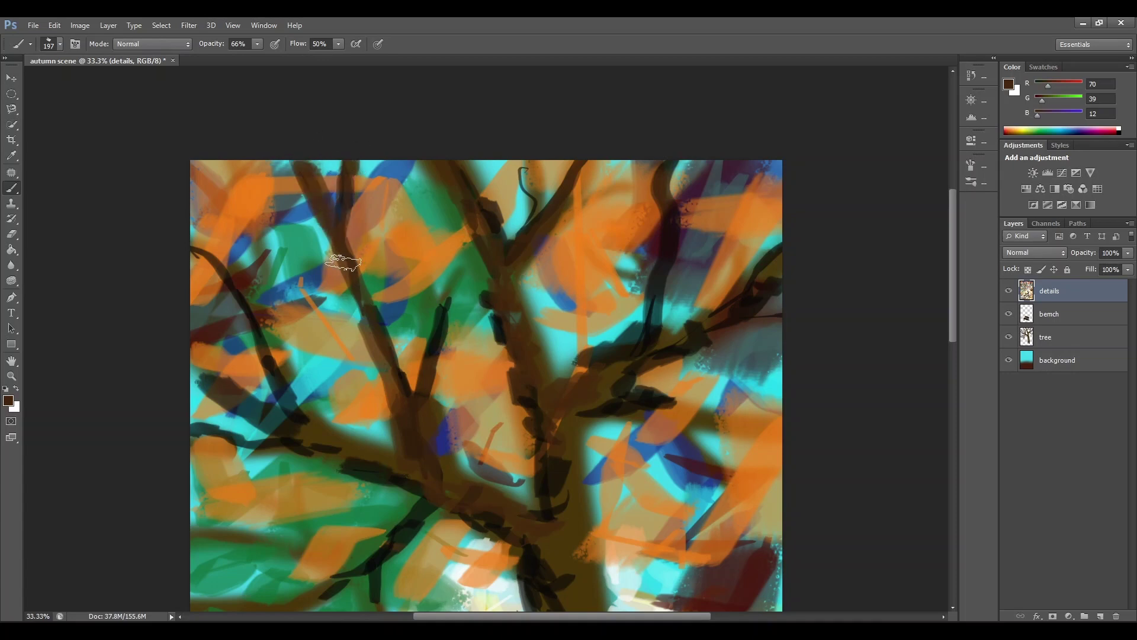
mouse_move(409, 403)
left_mouse_down()
mouse_move(432, 364)
mouse_move(440, 291)
mouse_move(470, 259)
mouse_move(424, 342)
mouse_move(418, 406)
left_mouse_up()
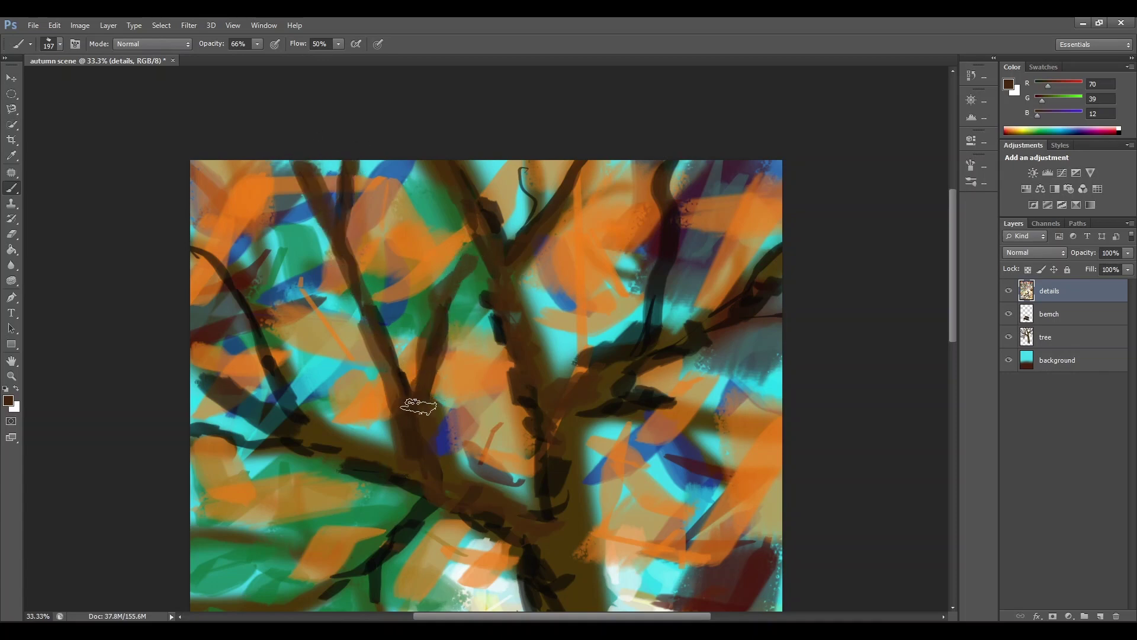
mouse_move(439, 475)
left_mouse_down()
mouse_move(364, 454)
mouse_move(365, 465)
mouse_move(186, 368)
mouse_move(229, 417)
mouse_move(205, 423)
mouse_move(285, 441)
mouse_move(218, 438)
mouse_move(357, 452)
mouse_move(316, 439)
mouse_move(214, 266)
mouse_move(176, 230)
left_mouse_up()
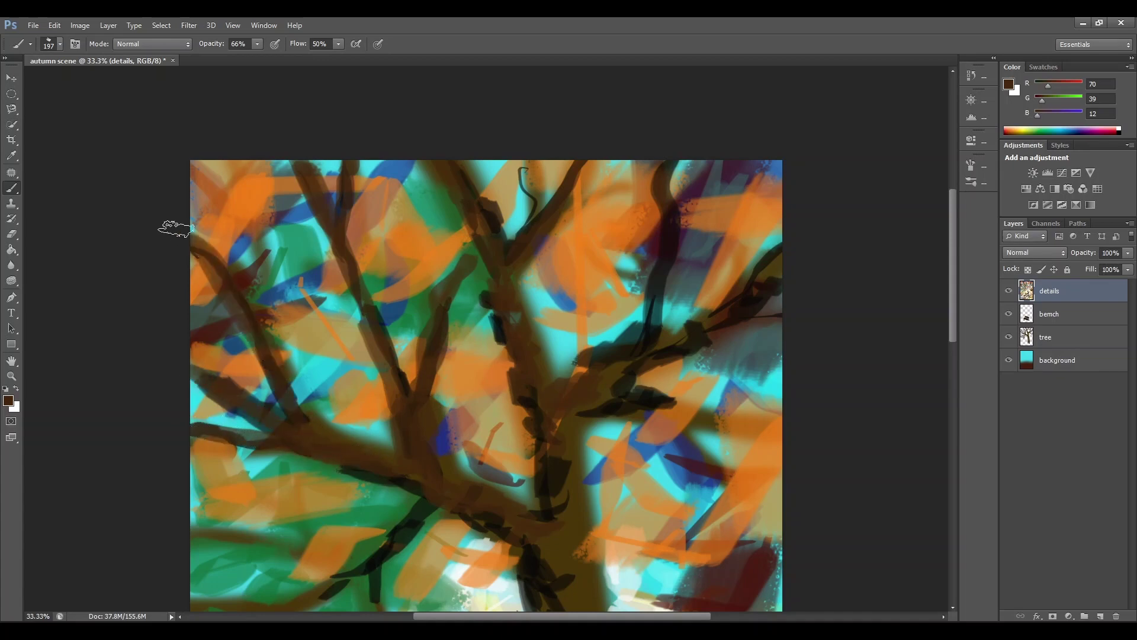
left_click_drag(250, 306, 261, 278)
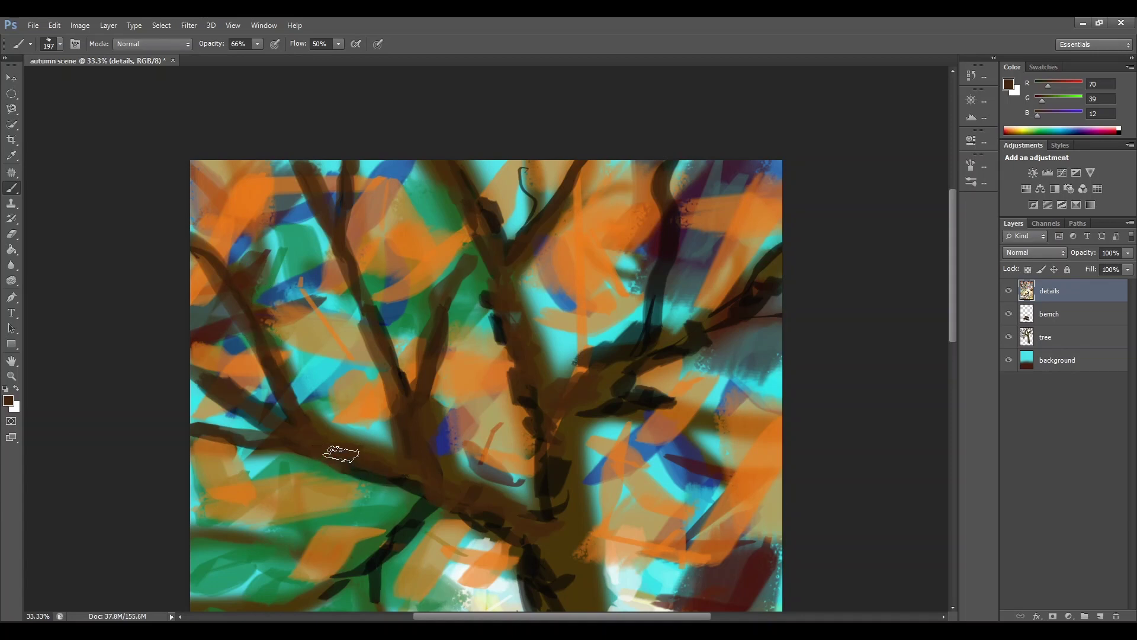
Step: Paint dark brown over the upper trunk, the lower left branch and the right-hand branches, adding small twigs near the top
mouse_move(341, 454)
left_mouse_down()
mouse_move(449, 494)
mouse_move(703, 420)
mouse_move(609, 402)
mouse_move(701, 422)
mouse_move(805, 404)
left_mouse_up()
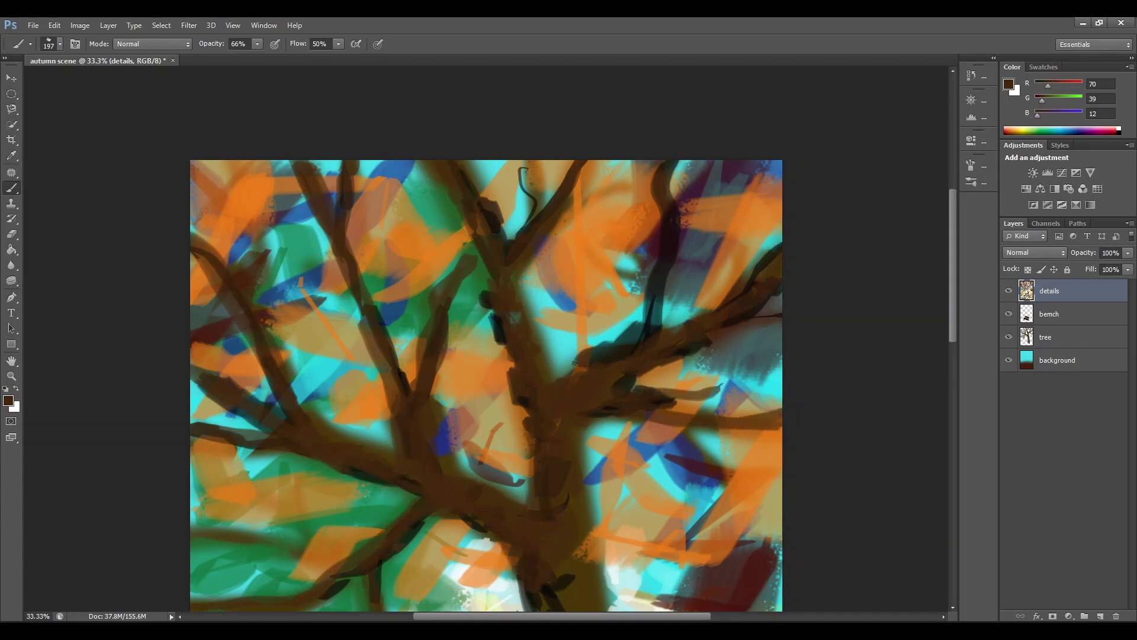
mouse_move(654, 321)
left_mouse_down()
mouse_move(651, 271)
mouse_move(640, 337)
mouse_move(681, 121)
left_mouse_up()
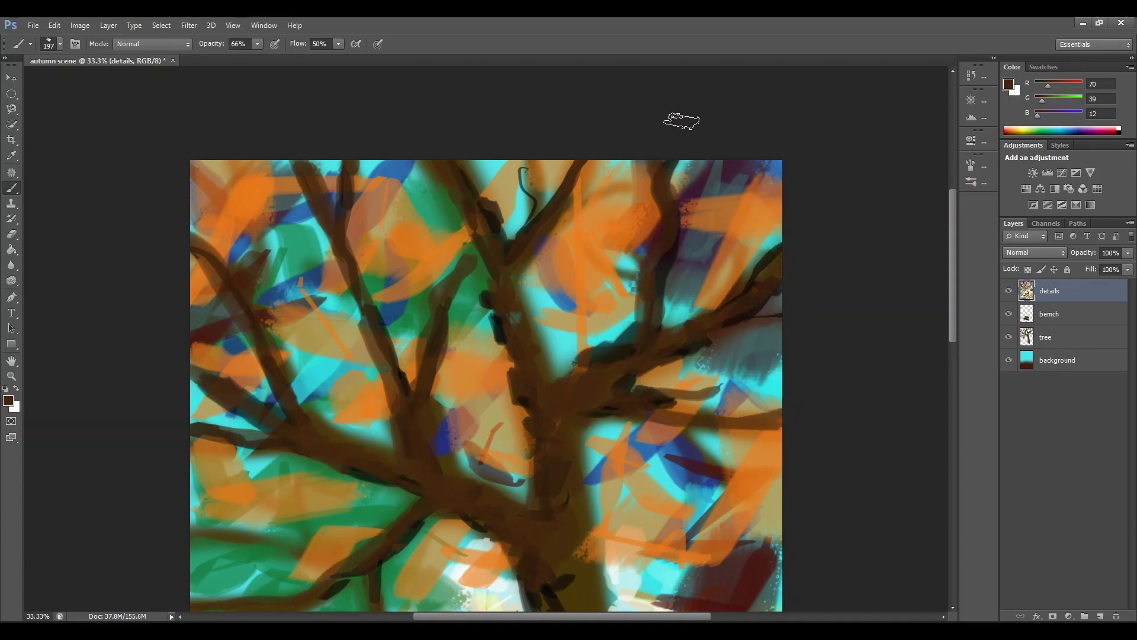
mouse_move(522, 243)
left_mouse_down()
mouse_move(520, 173)
mouse_move(526, 188)
left_mouse_up()
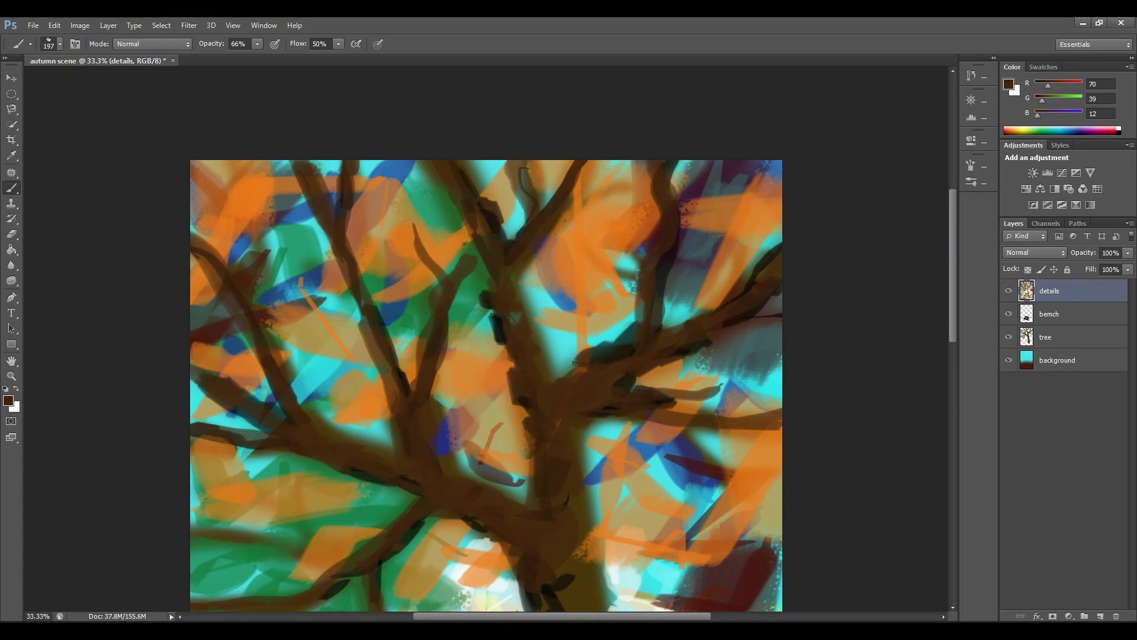
scroll(554, 554, "down", 5)
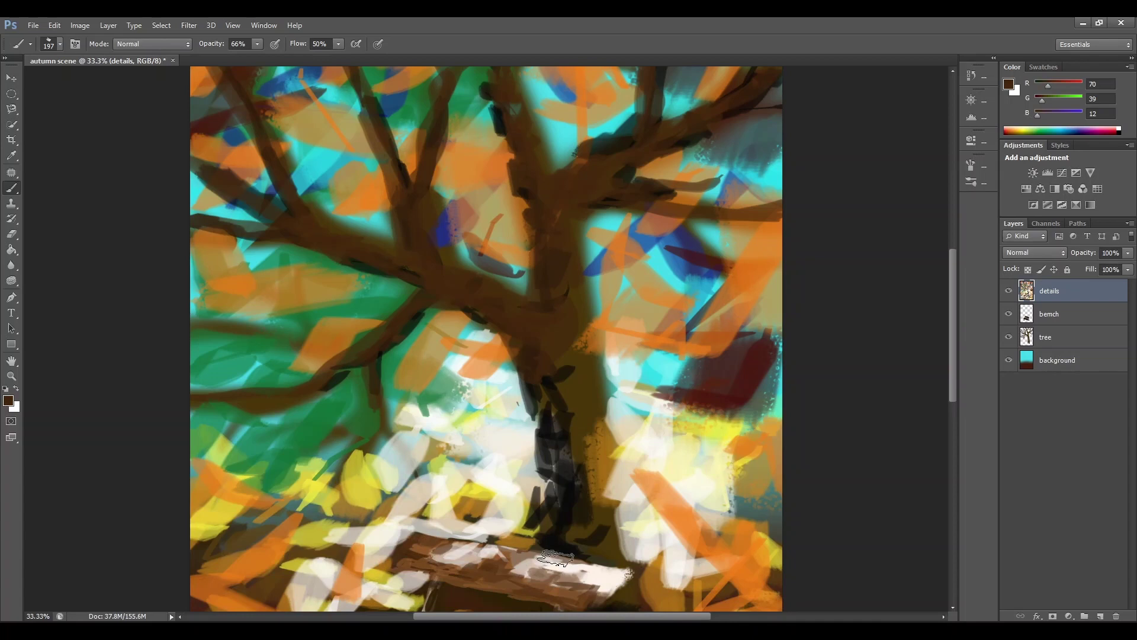
Step: Paint dark brown over the black shading on the lower trunk and the roots beside the bench
mouse_move(552, 351)
left_mouse_down()
mouse_move(577, 384)
mouse_move(559, 414)
mouse_move(556, 352)
mouse_move(540, 398)
mouse_move(563, 451)
mouse_move(549, 394)
mouse_move(553, 517)
mouse_move(529, 389)
mouse_move(554, 464)
mouse_move(553, 522)
mouse_move(613, 547)
mouse_move(575, 559)
mouse_move(595, 492)
mouse_move(564, 420)
mouse_move(566, 365)
mouse_move(596, 475)
mouse_move(575, 539)
mouse_move(610, 514)
mouse_move(613, 552)
left_mouse_up()
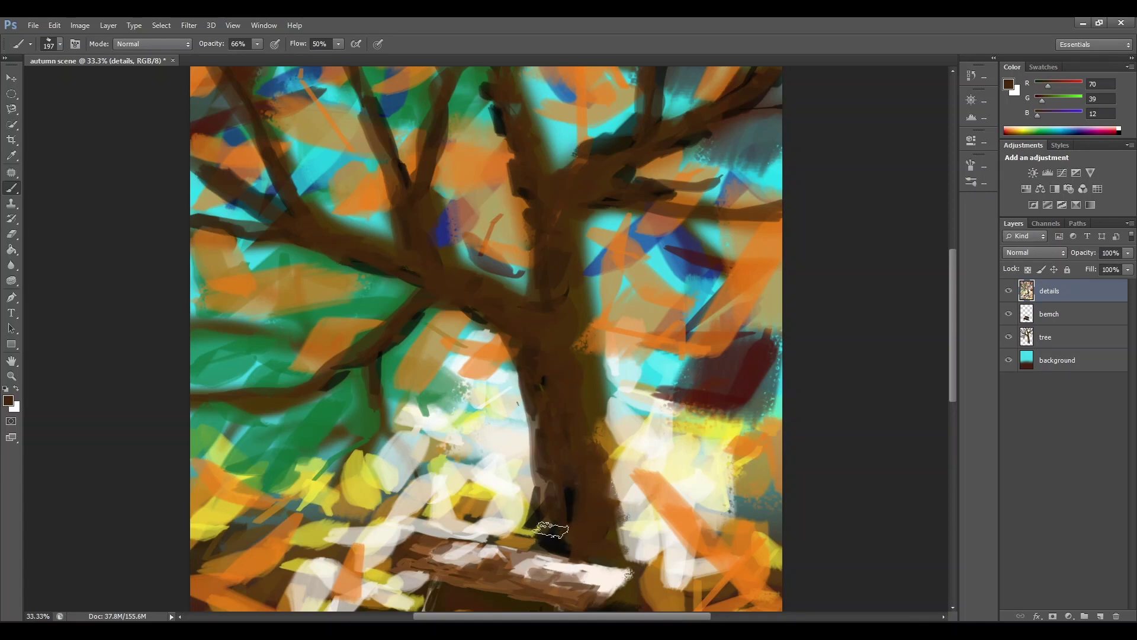
mouse_move(551, 529)
left_mouse_down()
mouse_move(544, 454)
mouse_move(539, 513)
mouse_move(531, 366)
left_mouse_up()
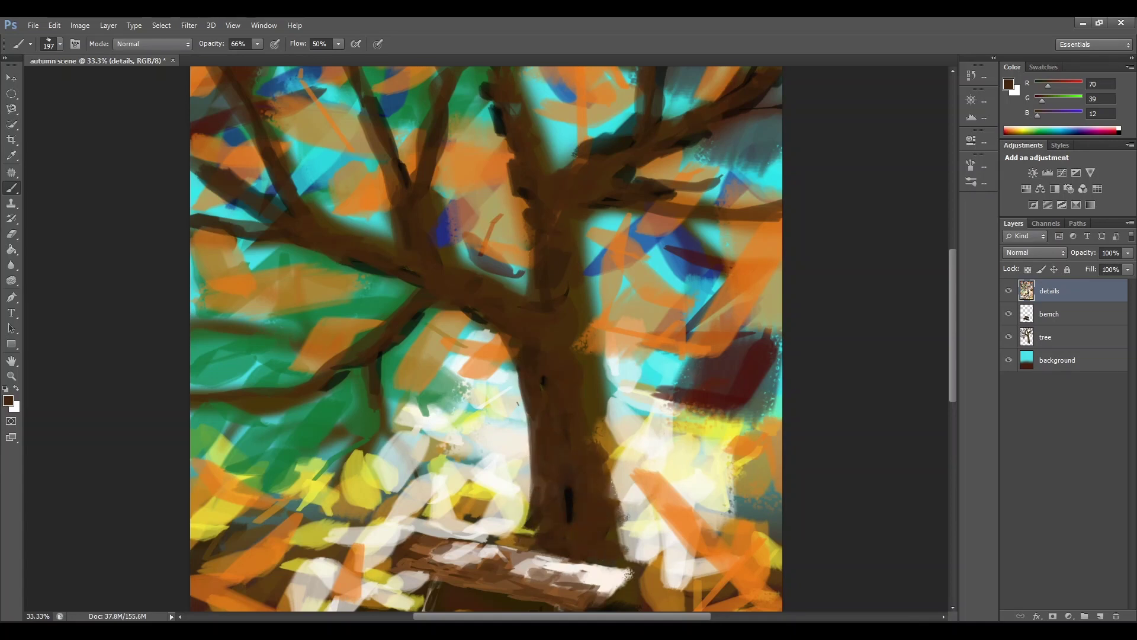
scroll(598, 453, "down", 6)
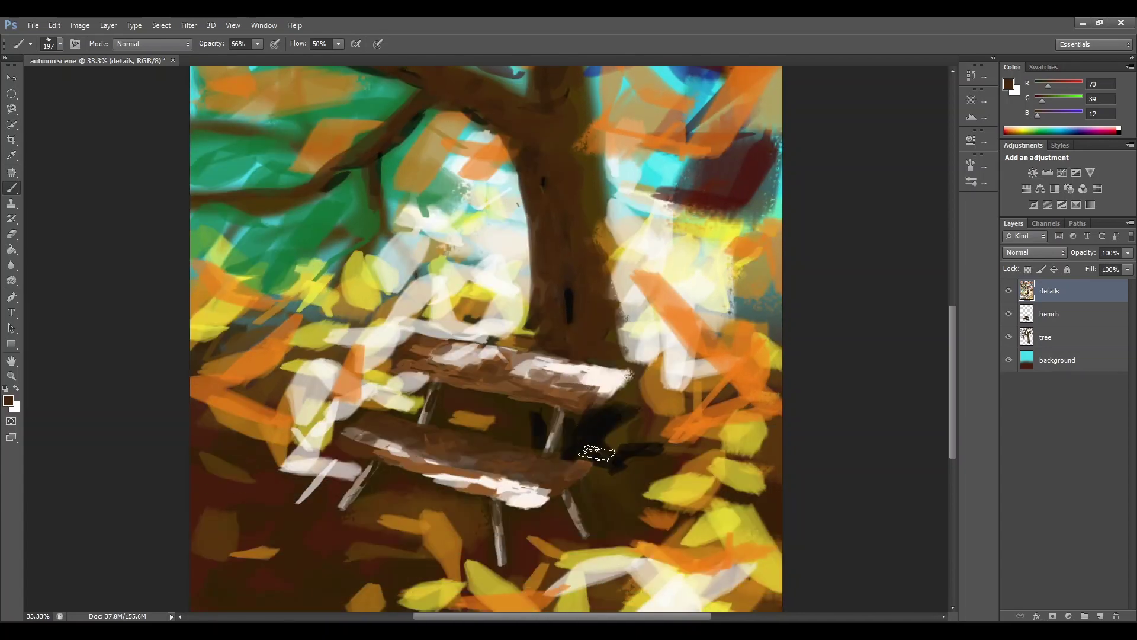
mouse_move(609, 425)
left_mouse_down()
mouse_move(633, 394)
mouse_move(637, 447)
mouse_move(600, 455)
mouse_move(663, 457)
mouse_move(665, 440)
mouse_move(627, 468)
mouse_move(611, 460)
mouse_move(585, 447)
mouse_move(583, 418)
left_mouse_up()
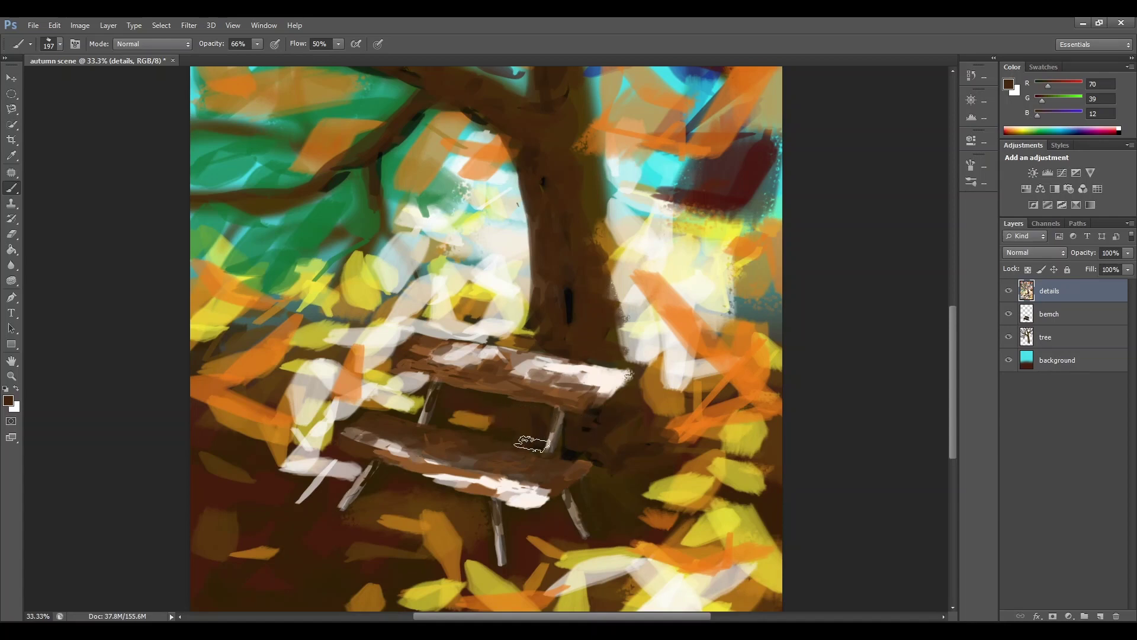
Step: Set the foreground color to light brown (RGB 168, 125, 86) and paint highlight strokes up the trunk from the roots to the fork
left_click(10, 399)
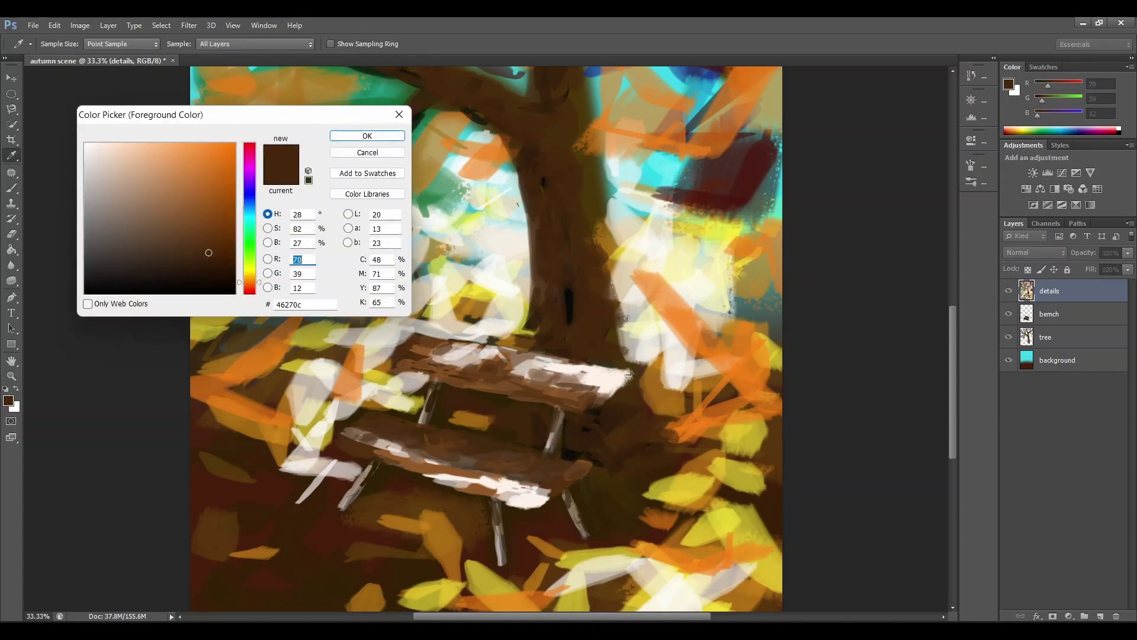
left_click(158, 198)
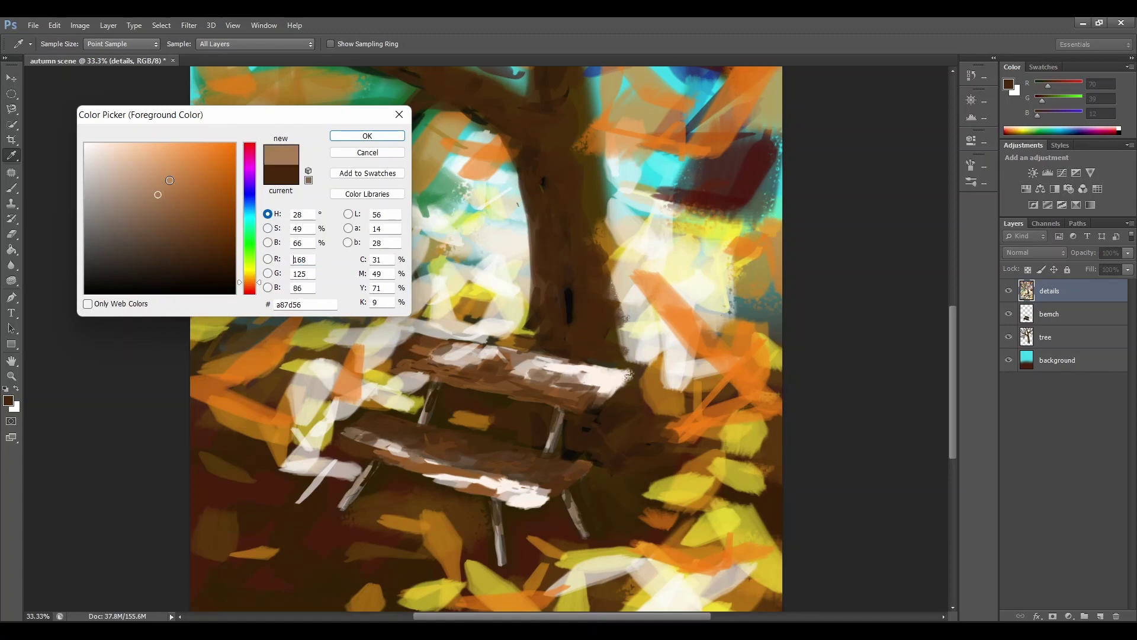
left_click(368, 136)
mouse_move(654, 390)
left_mouse_down()
mouse_move(632, 425)
mouse_move(640, 390)
mouse_move(660, 403)
left_mouse_up()
mouse_move(593, 325)
left_mouse_down()
mouse_move(599, 229)
mouse_move(578, 238)
mouse_move(590, 173)
mouse_move(568, 209)
mouse_move(583, 99)
left_mouse_up()
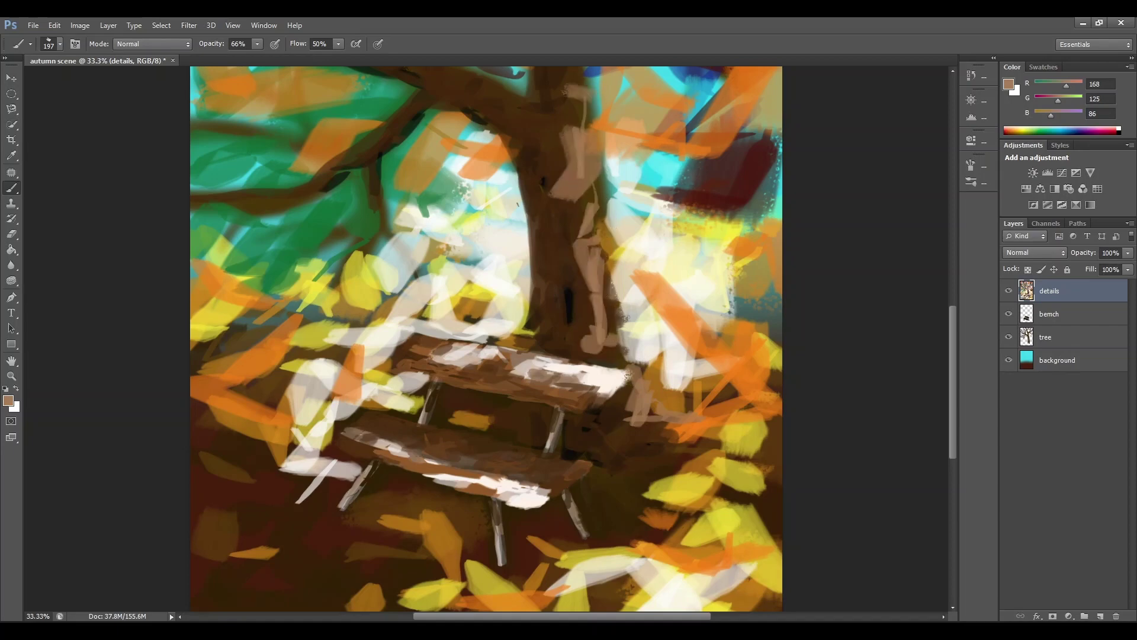
scroll(583, 188, "up", 5)
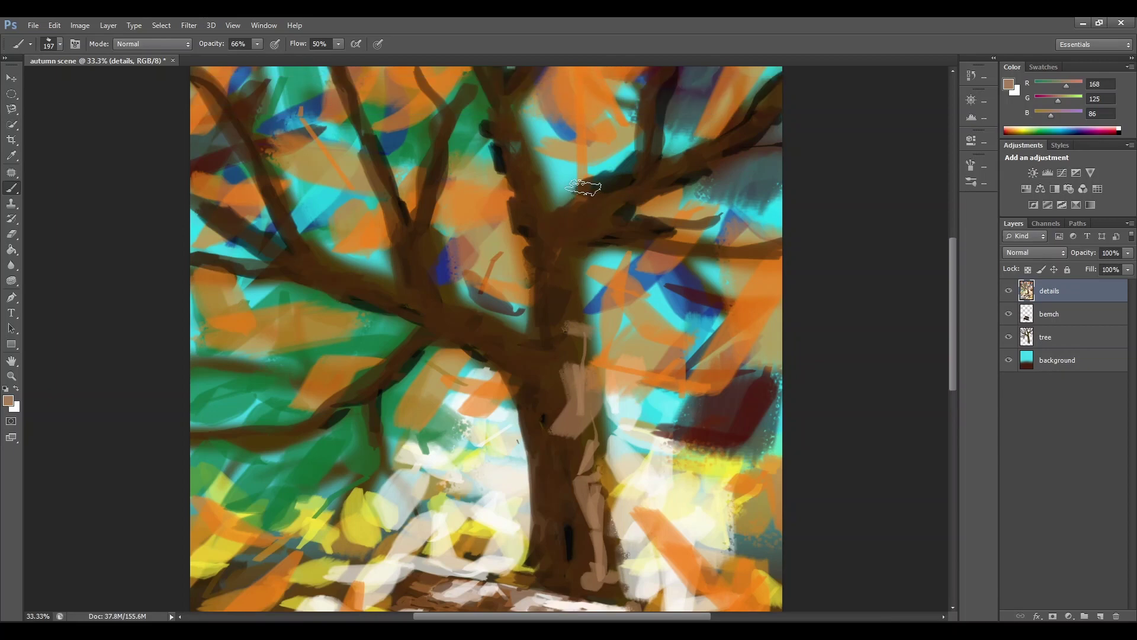
mouse_move(568, 311)
left_mouse_down()
mouse_move(571, 255)
mouse_move(565, 289)
mouse_move(588, 267)
mouse_move(557, 273)
left_mouse_up()
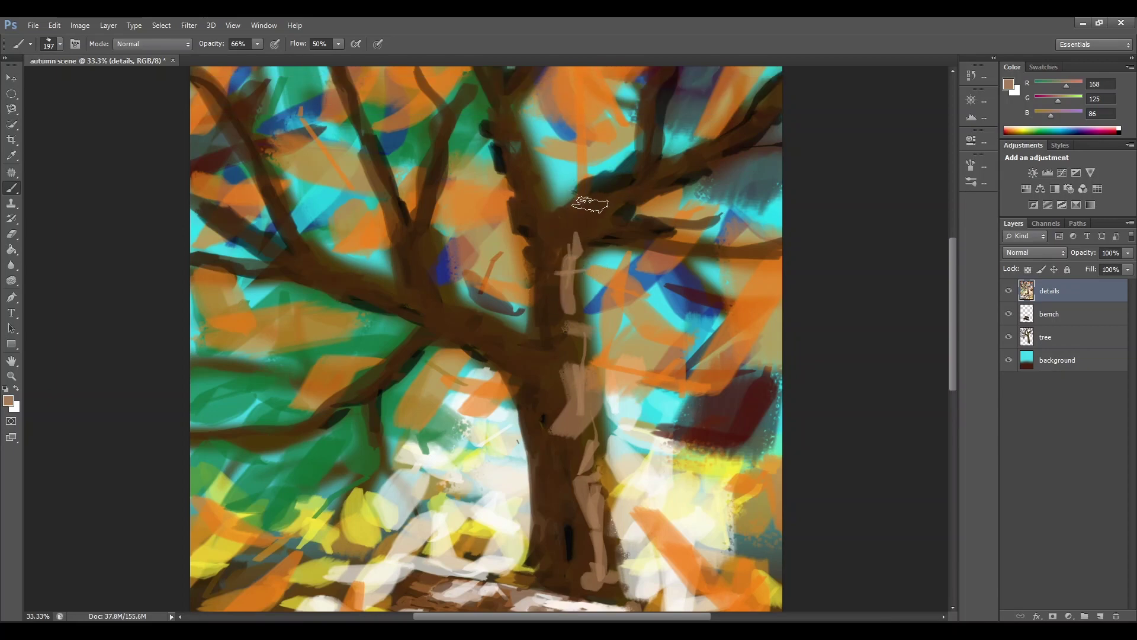
Step: Paint light brown highlights along the large right branch, the left limb and its two rising branches
mouse_move(560, 215)
left_mouse_down()
mouse_move(723, 132)
mouse_move(715, 147)
mouse_move(790, 83)
left_mouse_up()
mouse_move(445, 287)
left_mouse_down()
mouse_move(487, 321)
mouse_move(487, 336)
mouse_move(526, 340)
mouse_move(497, 356)
mouse_move(533, 334)
left_mouse_up()
mouse_move(420, 235)
left_mouse_down()
mouse_move(421, 275)
mouse_move(439, 302)
mouse_move(423, 245)
mouse_move(433, 223)
left_mouse_up()
mouse_move(439, 156)
left_mouse_down()
mouse_move(433, 181)
mouse_move(438, 148)
mouse_move(423, 205)
mouse_move(436, 134)
left_mouse_up()
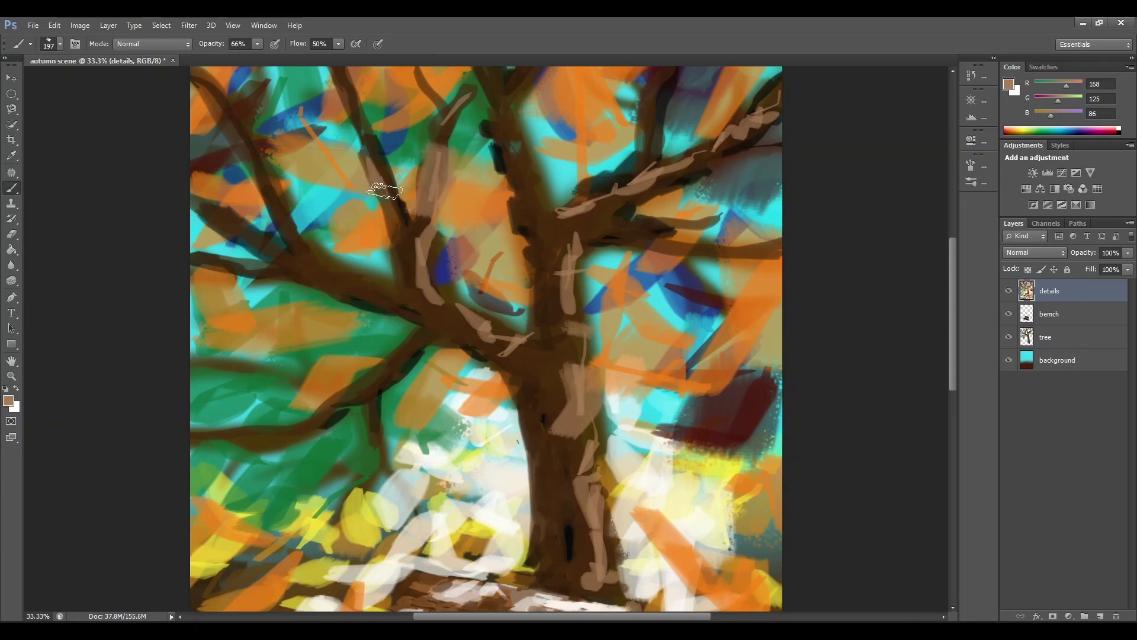
left_click_drag(385, 191, 408, 267)
left_click_drag(315, 260, 407, 299)
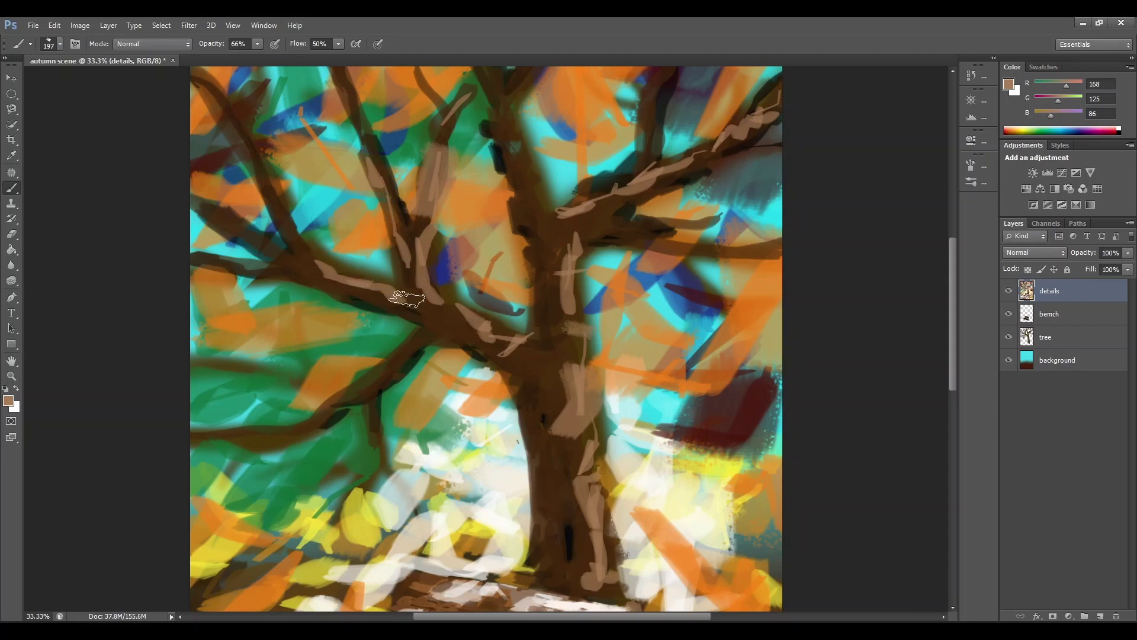
Step: Add light brown highlights to the outer left branches, the lower left branch, the upper central limb and the lower right branch
left_click_drag(272, 240, 214, 206)
left_click_drag(221, 257, 291, 269)
left_click_drag(295, 246, 204, 74)
left_click_drag(235, 112, 263, 84)
mouse_move(194, 437)
left_mouse_down()
mouse_move(281, 438)
mouse_move(438, 323)
left_mouse_up()
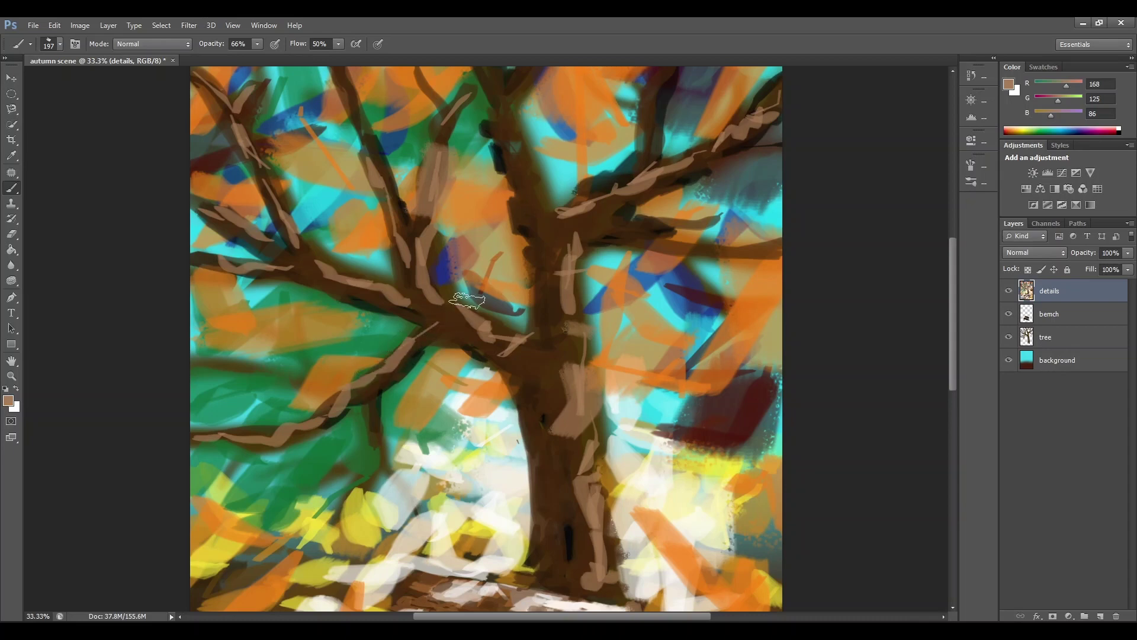
key("ctrl+minus")
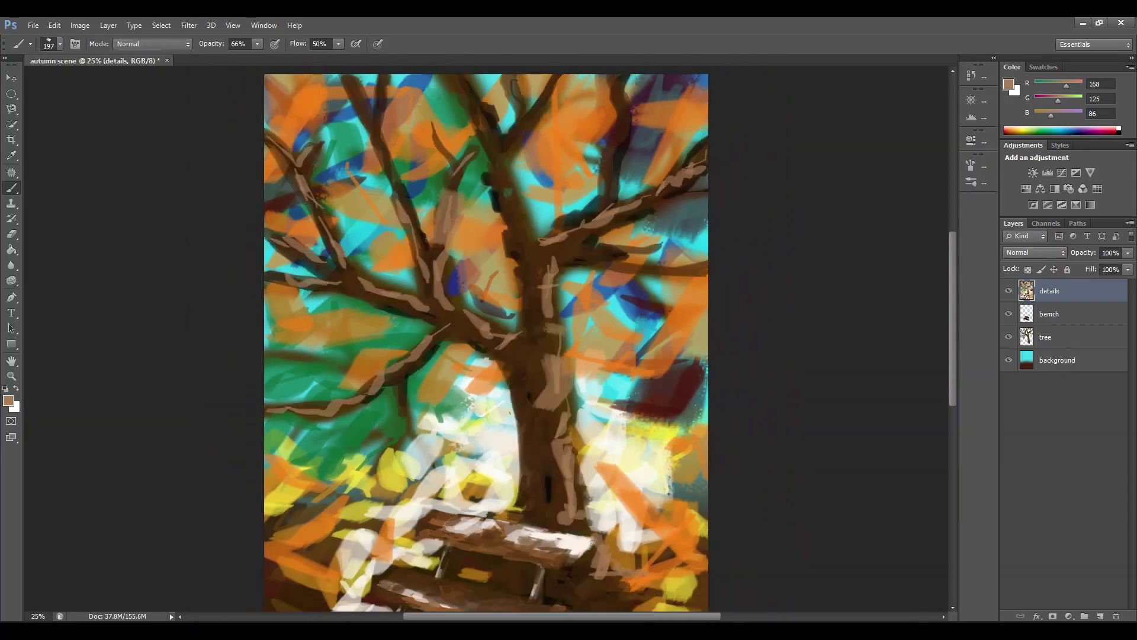
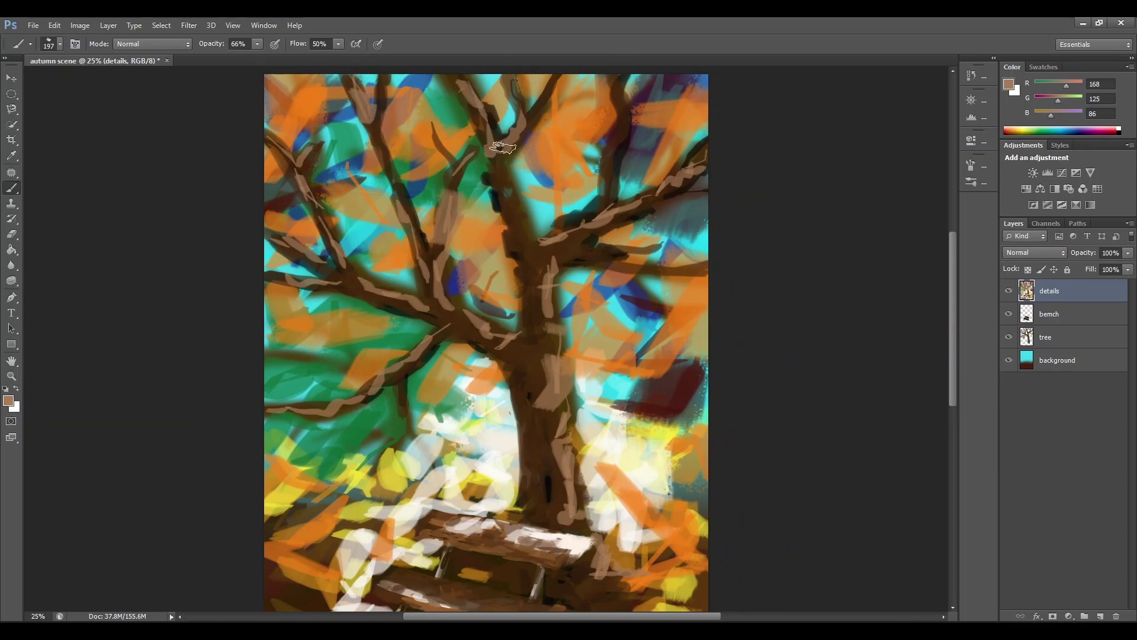
left_click_drag(518, 202, 533, 242)
left_click_drag(601, 249, 550, 263)
Step: Set the foreground color to orange (RGB 218, 119, 32) and paint strokes along the trunk
left_click(8, 401)
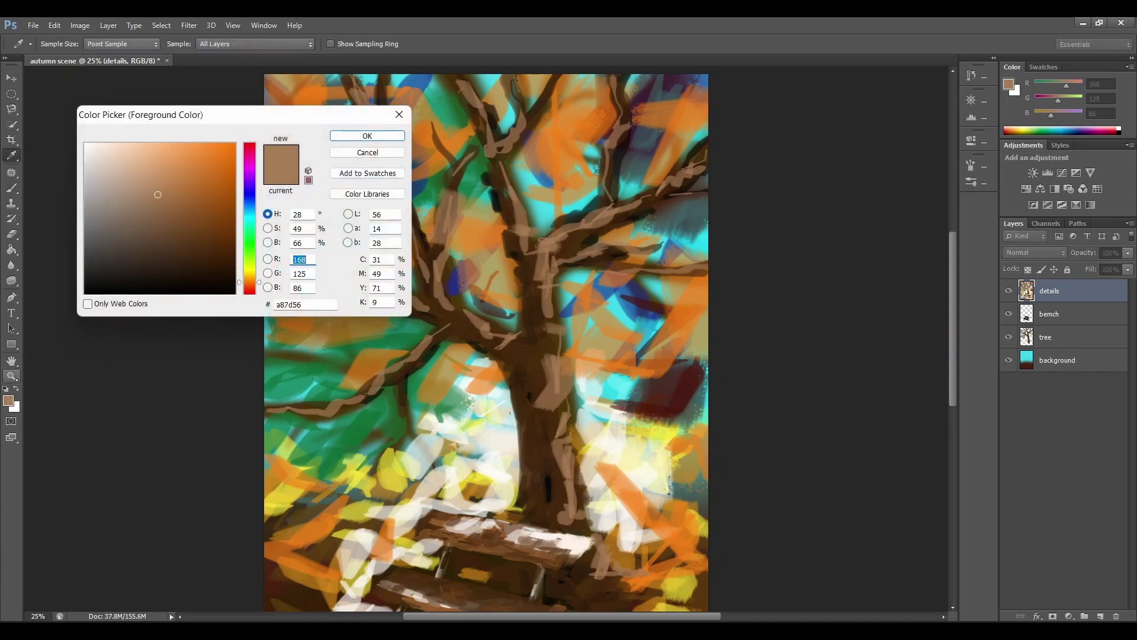
left_click(212, 165)
left_click(357, 137)
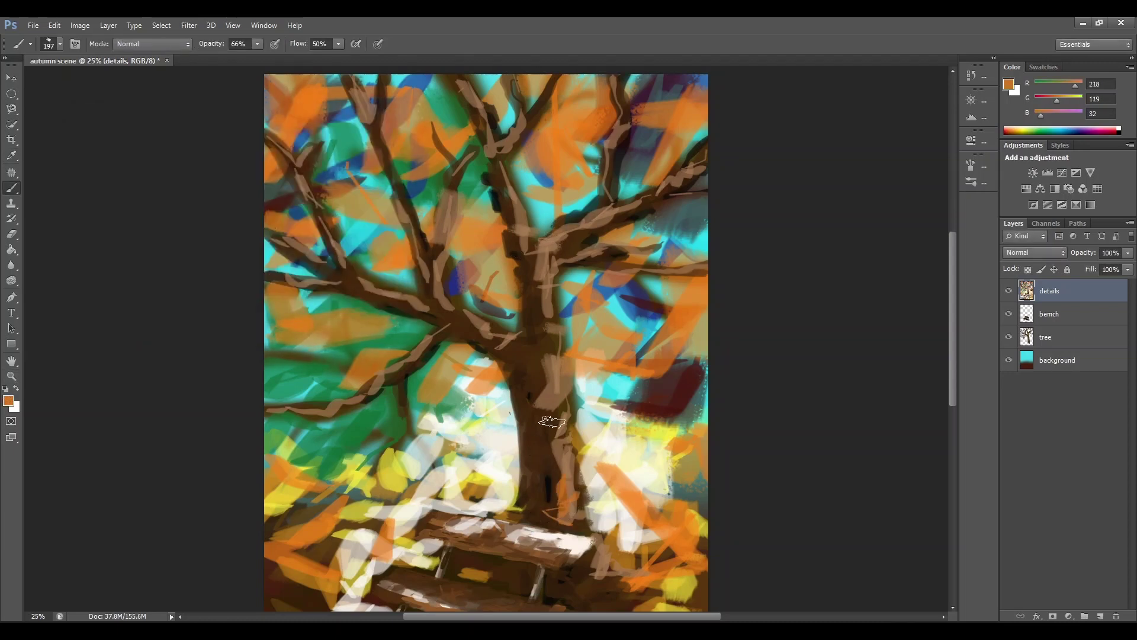
left_click_drag(551, 408, 552, 449)
left_click_drag(550, 358, 541, 388)
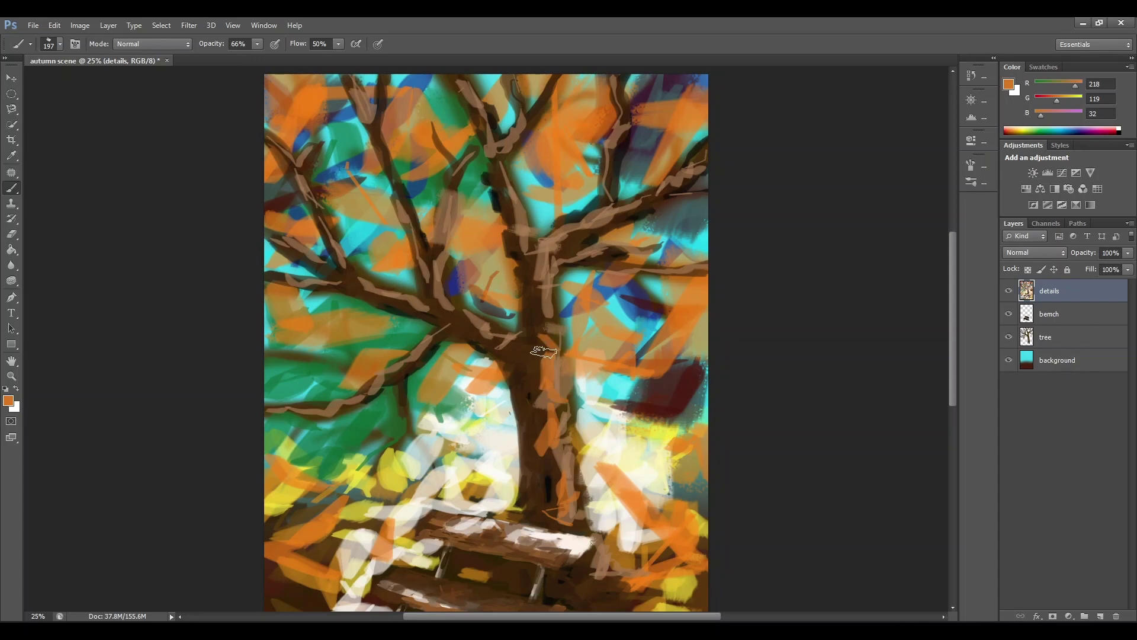
left_click_drag(540, 252, 543, 292)
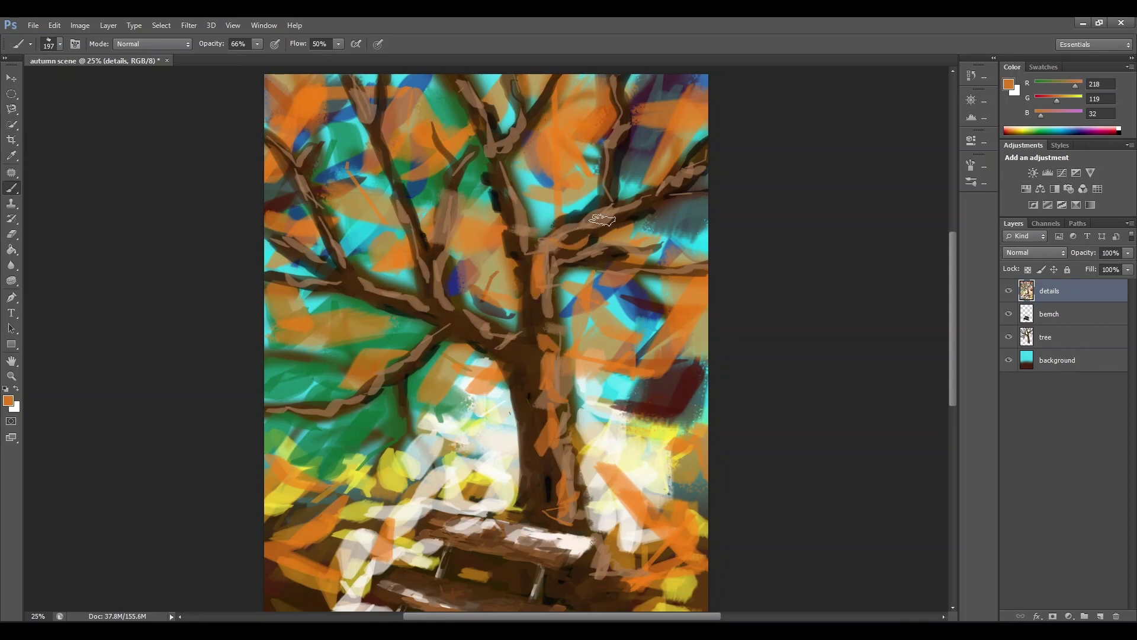
Step: Paint orange strokes along the right branch, the upper central fork and the left limbs
left_click_drag(652, 200, 638, 202)
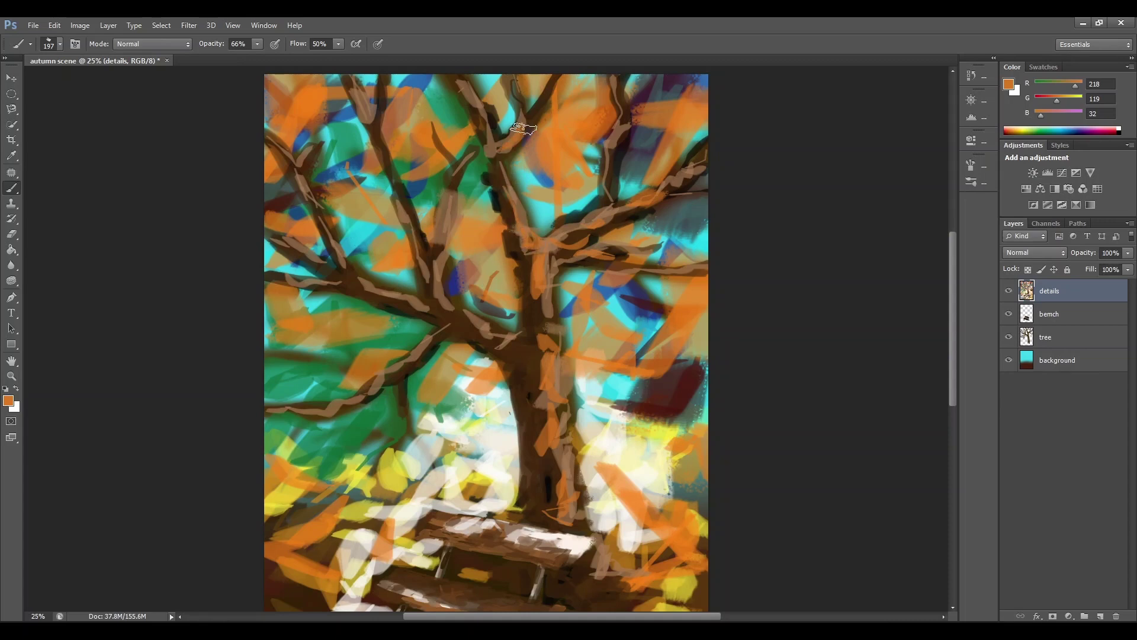
left_click_drag(504, 147, 471, 134)
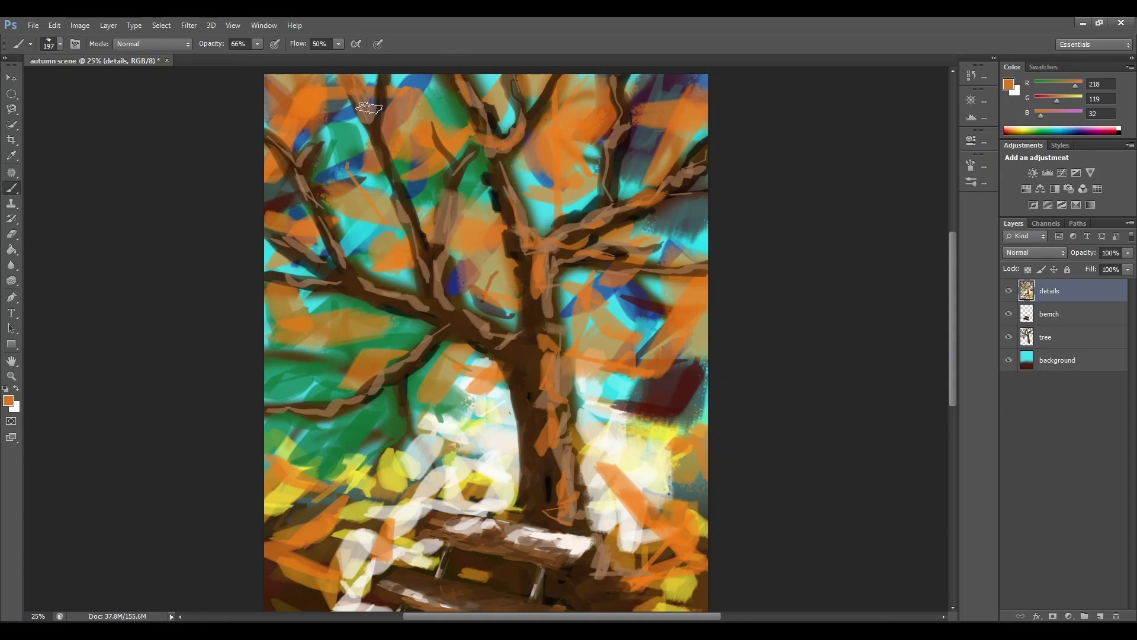
left_click_drag(419, 253, 436, 308)
left_click_drag(453, 315, 485, 340)
left_click_drag(362, 290, 317, 262)
Step: Set the foreground color to off-white (RGB 238, 234, 230) and paint bright highlights up the trunk and around the upper fork
left_click(8, 401)
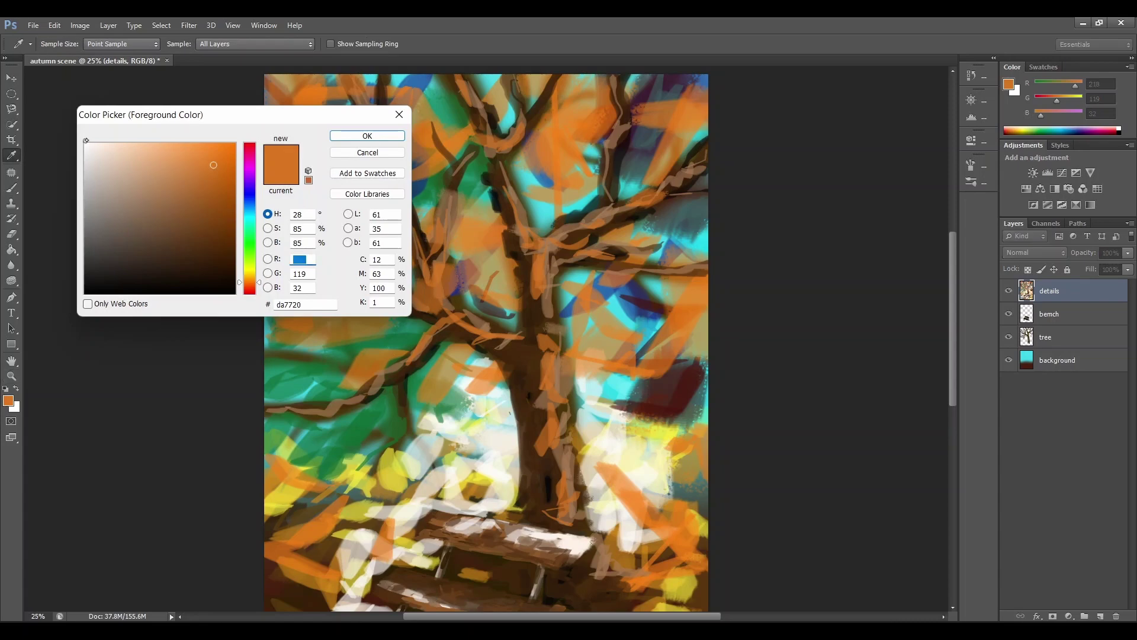
left_click(89, 153)
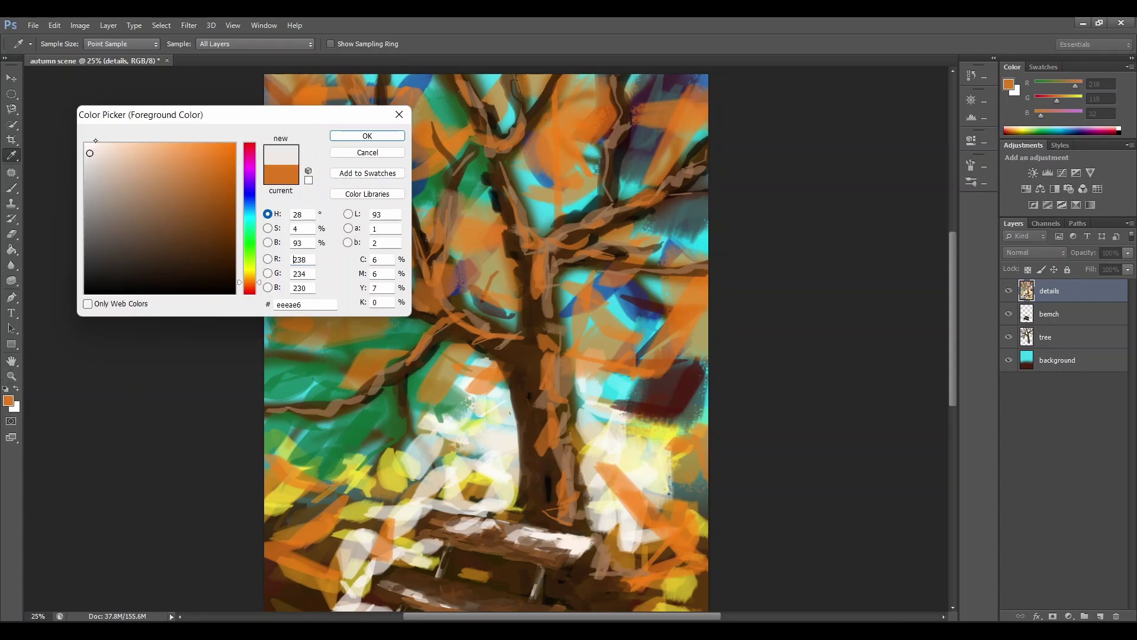
key("Return")
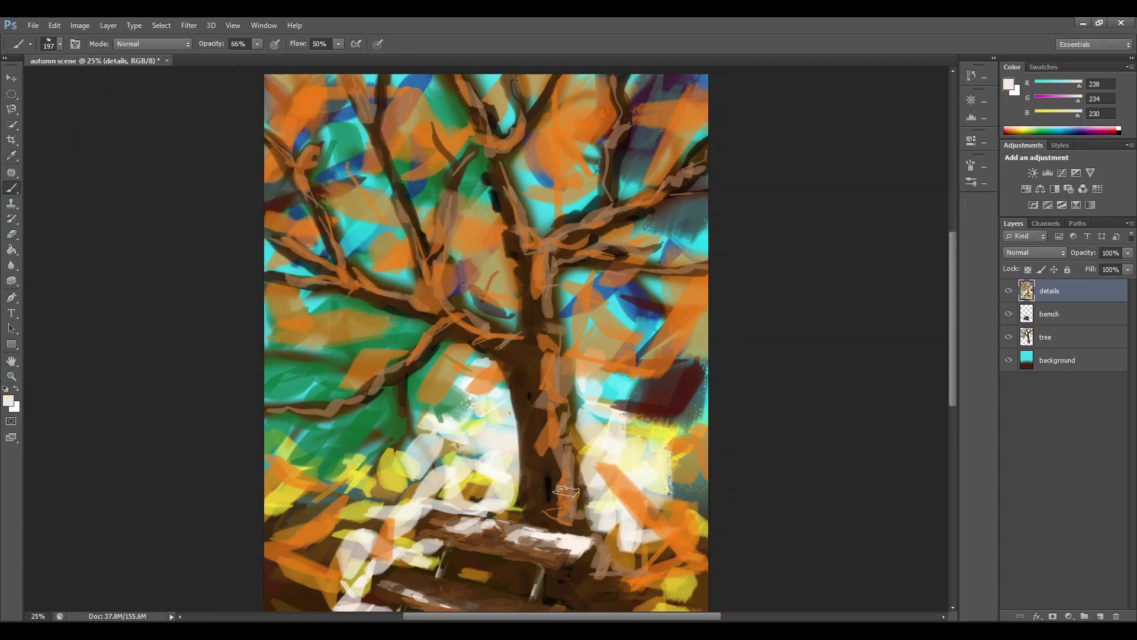
left_click_drag(566, 493, 561, 512)
mouse_move(560, 410)
left_mouse_down()
mouse_move(568, 388)
mouse_move(554, 378)
mouse_move(564, 312)
left_mouse_up()
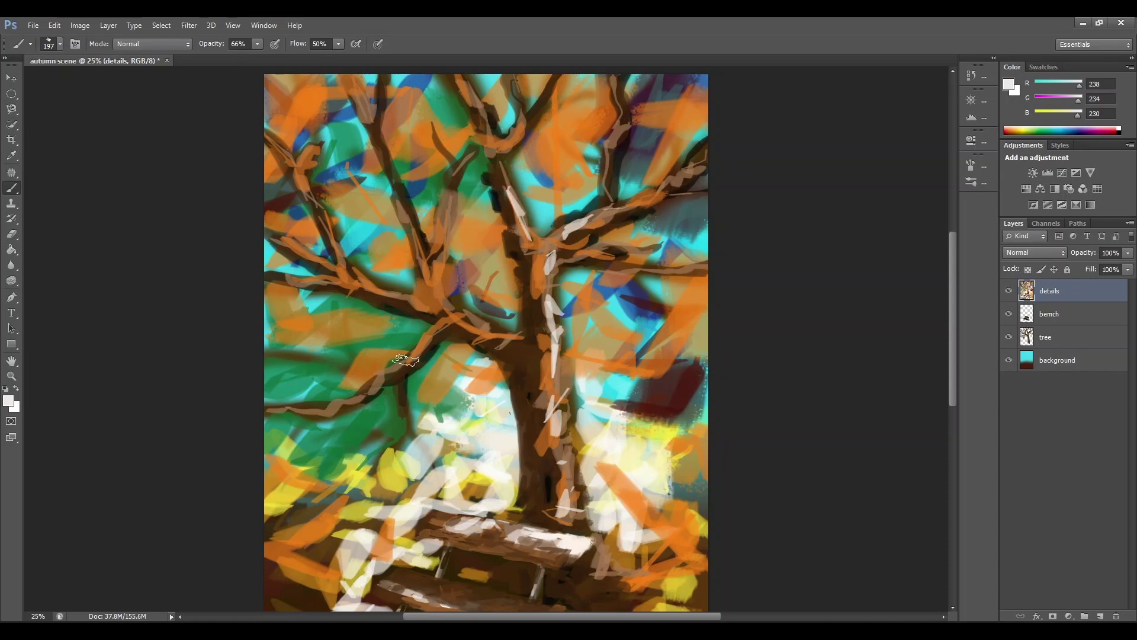
Step: Paint off-white highlights along the lower left branch, the left limb and its outer branches
left_click_drag(373, 388, 419, 352)
left_click_drag(301, 405, 333, 404)
left_click_drag(418, 304, 359, 280)
left_click_drag(324, 261, 286, 247)
left_click_drag(301, 170, 318, 146)
Step: Paint off-white highlights on the right-hand branches and the top of the central limb
left_click_drag(629, 265, 705, 269)
left_click_drag(705, 155, 670, 185)
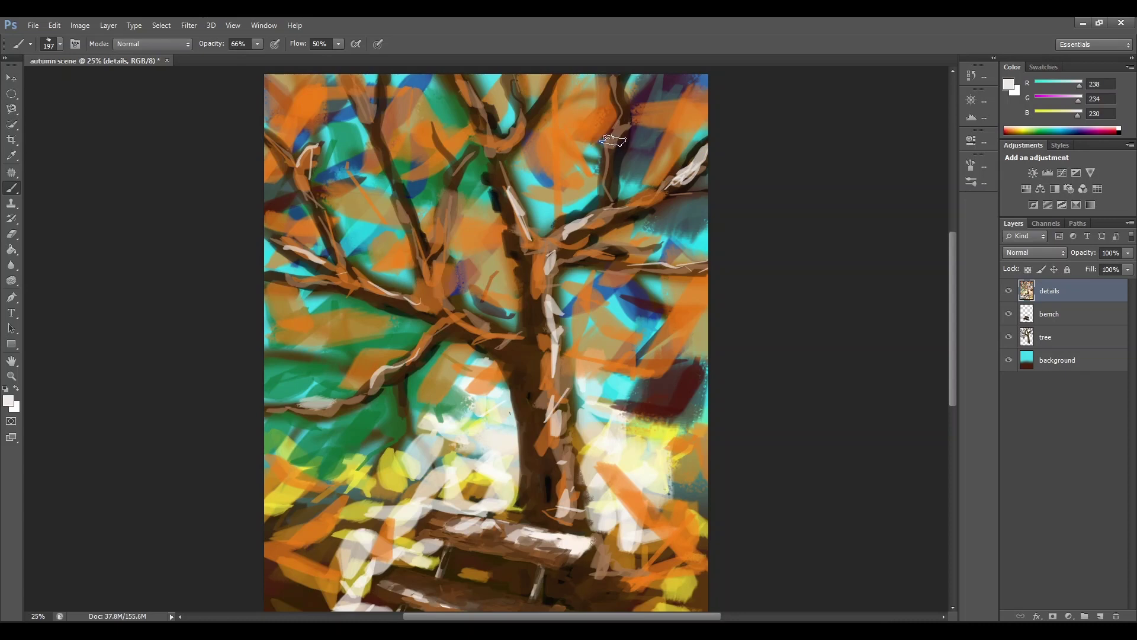
left_click_drag(613, 141, 622, 108)
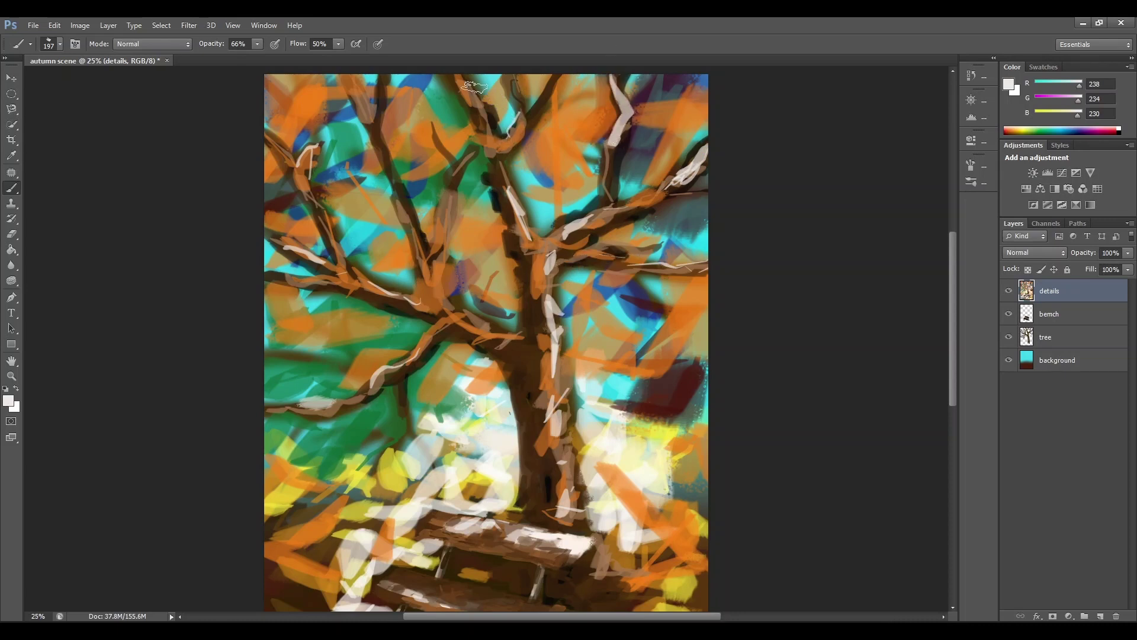
left_click_drag(487, 114, 460, 75)
Step: Set the foreground color to dark red (RGB 133, 42, 21) and enlarge the brush to 473 px
left_click(8, 402)
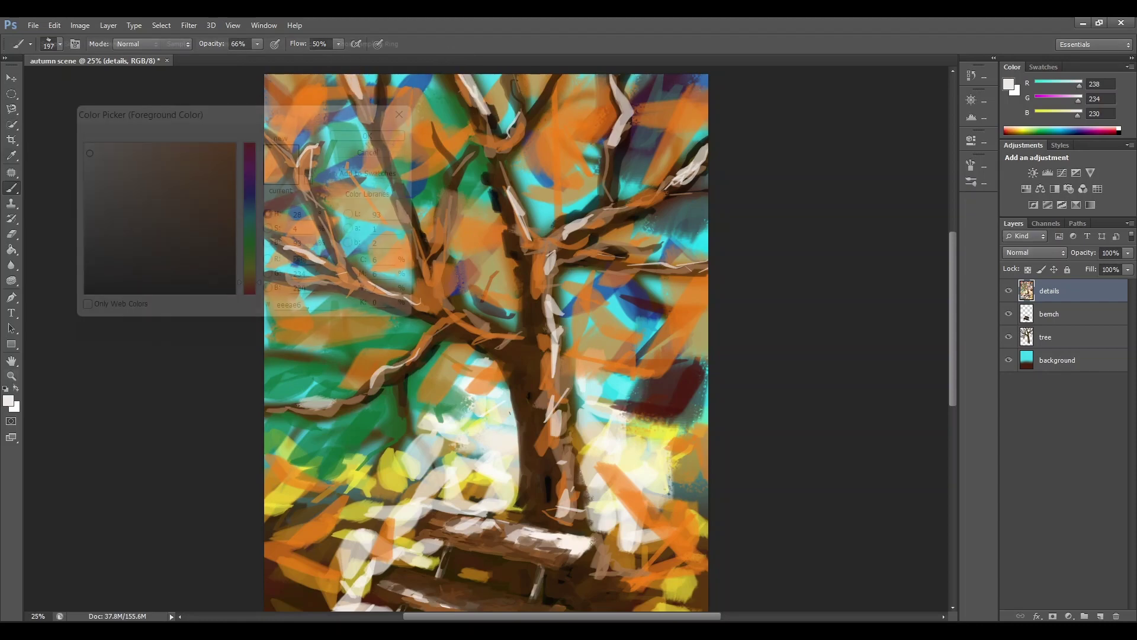
left_click_drag(250, 289, 252, 272)
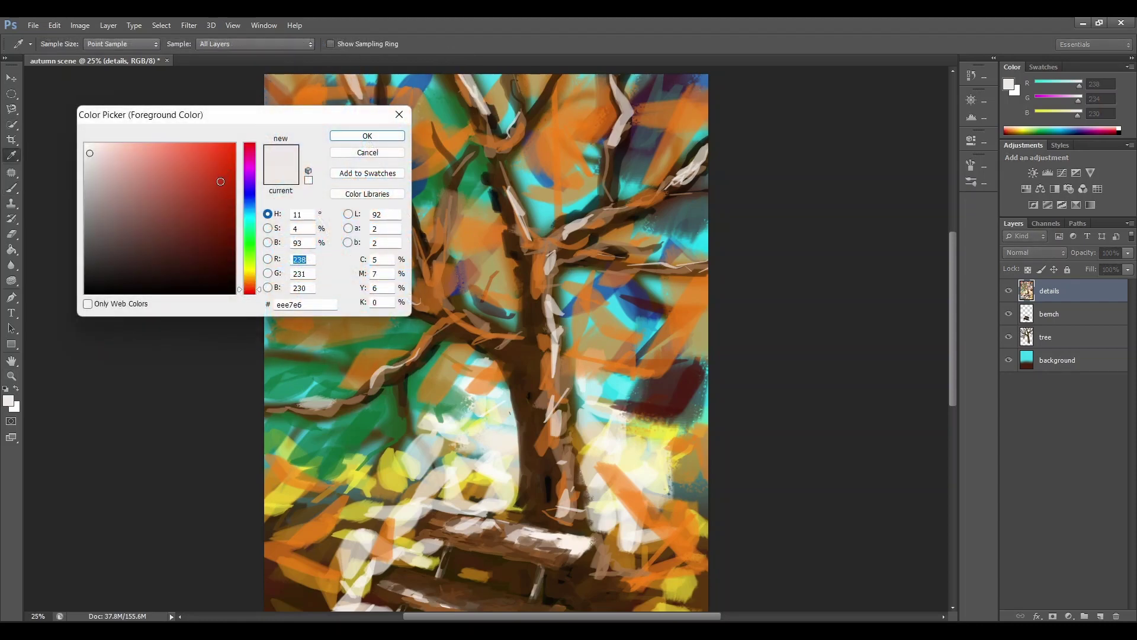
left_click(220, 233)
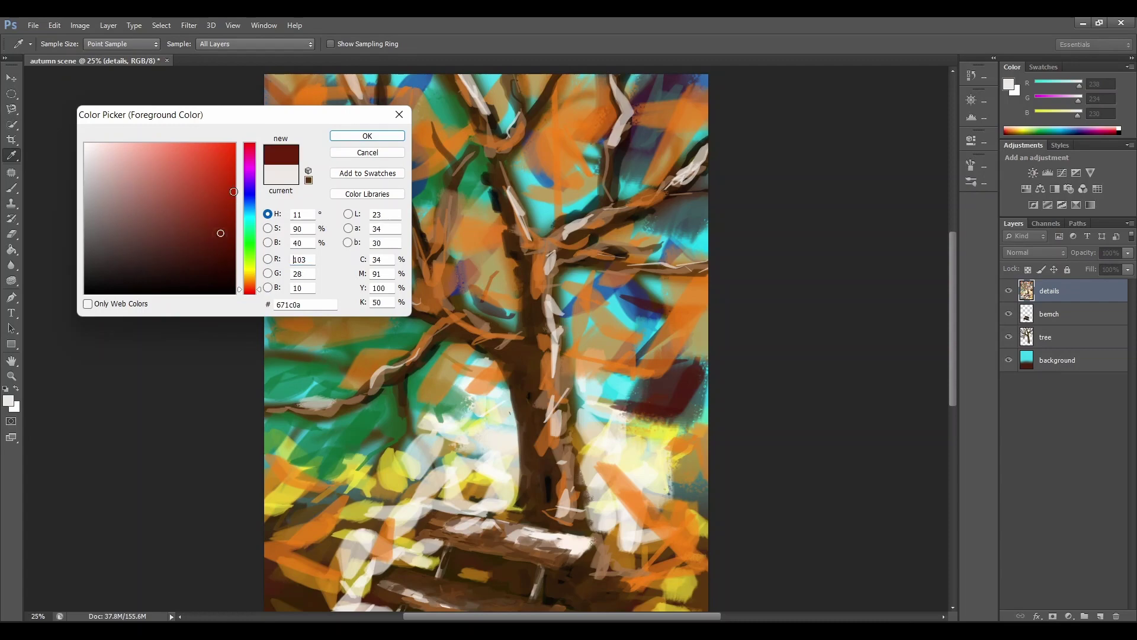
left_click(211, 215)
left_click(355, 135)
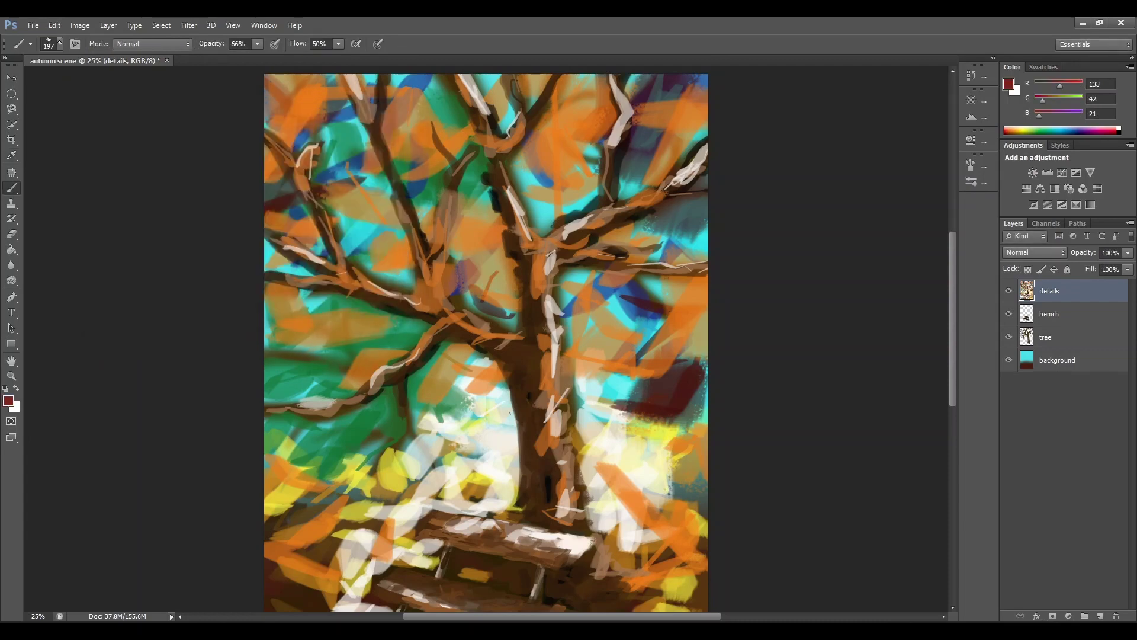
left_click(59, 43)
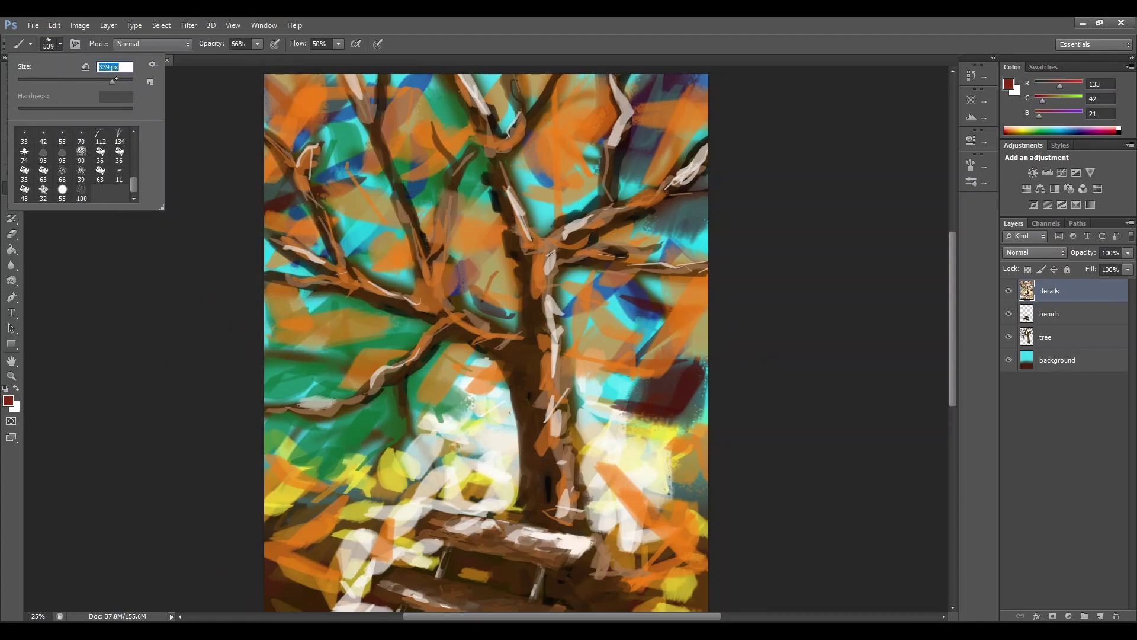
Step: Paint dark red foliage on both sides of the trunk and across the right half of the canopy
left_click_drag(427, 411, 488, 403)
mouse_move(474, 361)
left_mouse_down()
mouse_move(448, 373)
mouse_move(447, 354)
mouse_move(482, 358)
left_mouse_up()
mouse_move(593, 381)
left_mouse_down()
mouse_move(610, 358)
mouse_move(573, 305)
mouse_move(622, 281)
mouse_move(693, 284)
mouse_move(573, 295)
mouse_move(652, 270)
mouse_move(568, 279)
left_mouse_up()
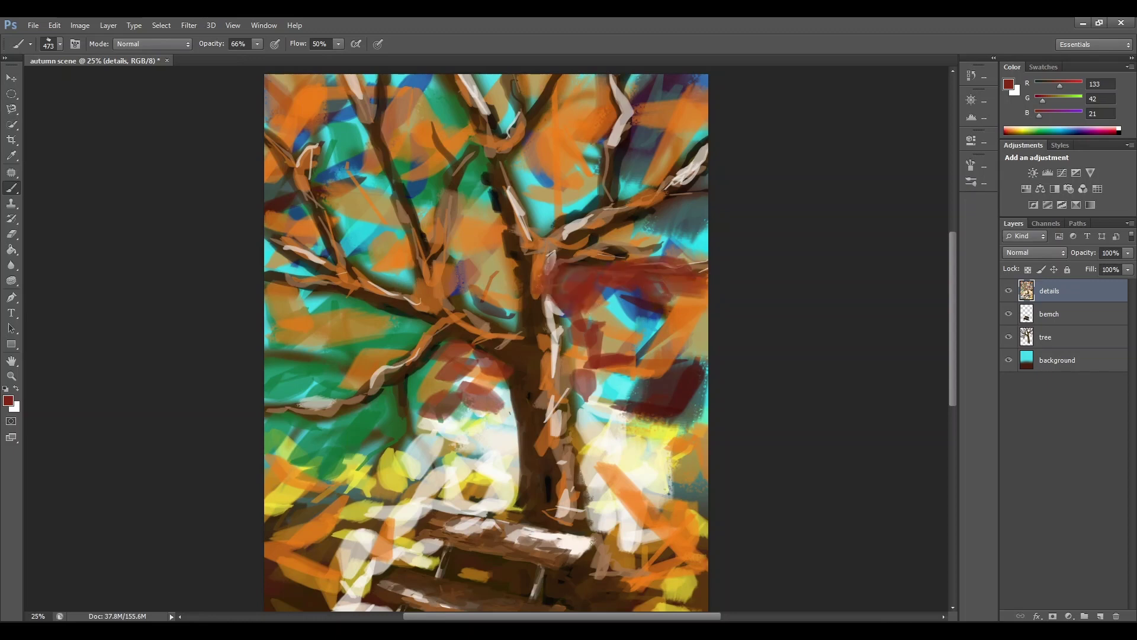
mouse_move(621, 231)
left_mouse_down()
mouse_move(592, 237)
mouse_move(634, 255)
mouse_move(658, 225)
mouse_move(711, 218)
mouse_move(657, 245)
mouse_move(702, 228)
left_mouse_up()
mouse_move(548, 197)
left_mouse_down()
mouse_move(536, 178)
mouse_move(565, 83)
mouse_move(587, 75)
mouse_move(595, 110)
mouse_move(569, 208)
mouse_move(647, 141)
mouse_move(633, 185)
mouse_move(691, 136)
left_mouse_up()
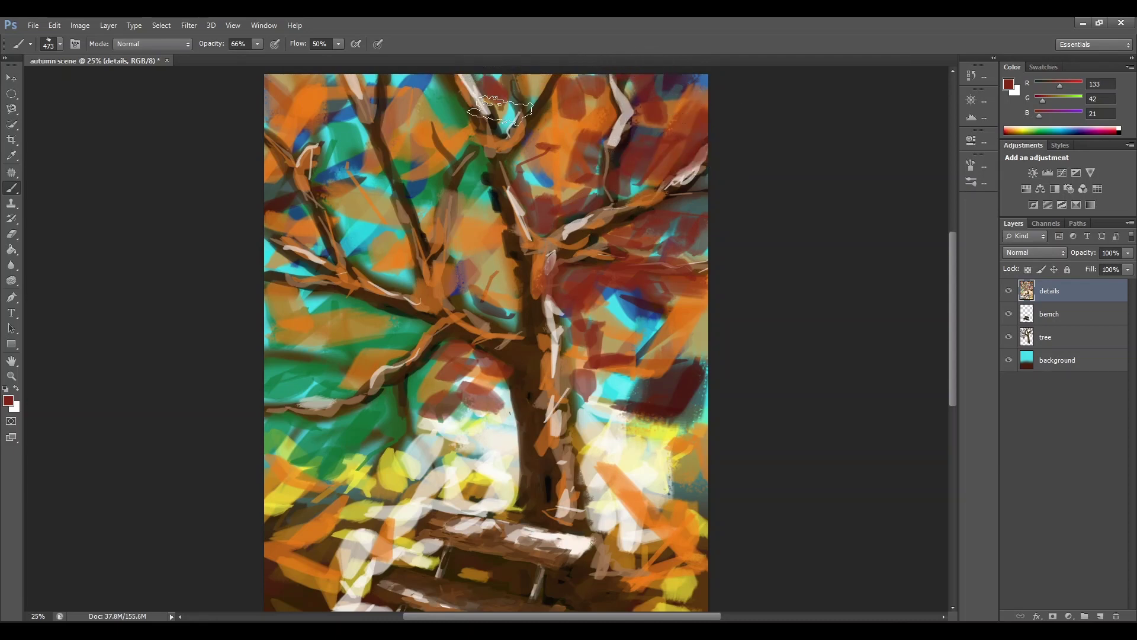
Step: Paint dark red foliage between the branches across the central and upper left canopy
mouse_move(521, 110)
left_mouse_down()
mouse_move(338, 124)
mouse_move(379, 255)
left_mouse_up()
left_click_drag(486, 208, 500, 296)
left_click_drag(349, 110, 281, 95)
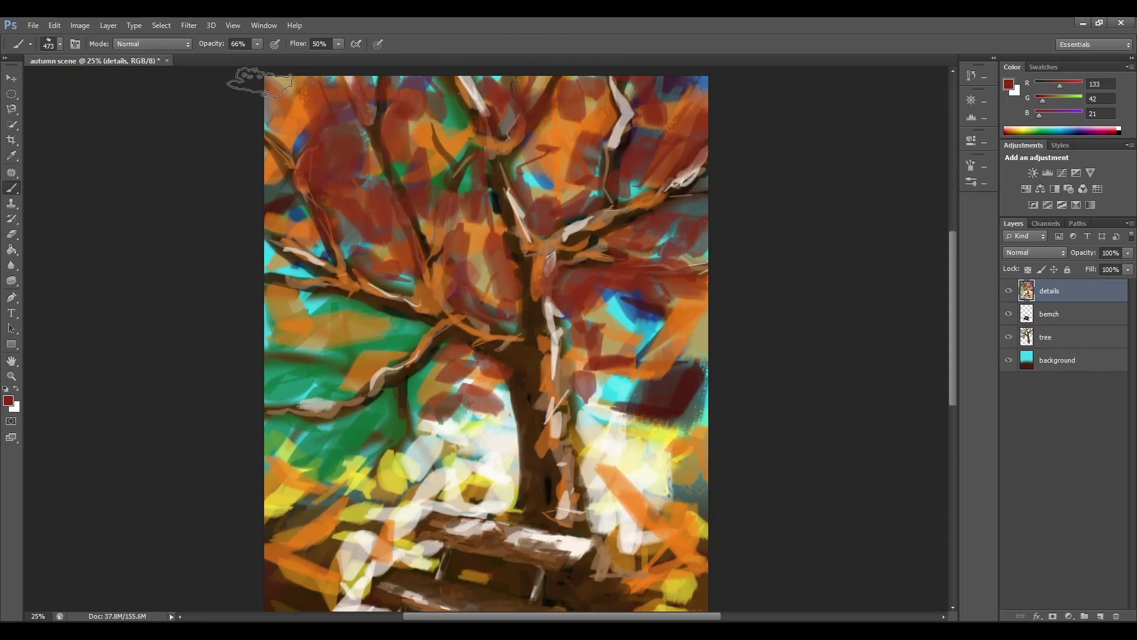
Step: Add dark red foliage around the left-hand and lower left branches, plus patches low on either side of the trunk
mouse_move(310, 231)
left_mouse_down()
mouse_move(298, 240)
mouse_move(300, 274)
mouse_move(290, 262)
left_mouse_up()
mouse_move(306, 306)
left_mouse_down()
mouse_move(332, 305)
mouse_move(255, 297)
mouse_move(332, 314)
mouse_move(343, 359)
mouse_move(397, 356)
mouse_move(403, 335)
mouse_move(355, 310)
left_mouse_up()
left_click(612, 393)
left_click_drag(429, 437, 425, 423)
left_click(307, 395)
Step: Set the foreground color to amber (RGB 248, 169, 16)
left_click(9, 401)
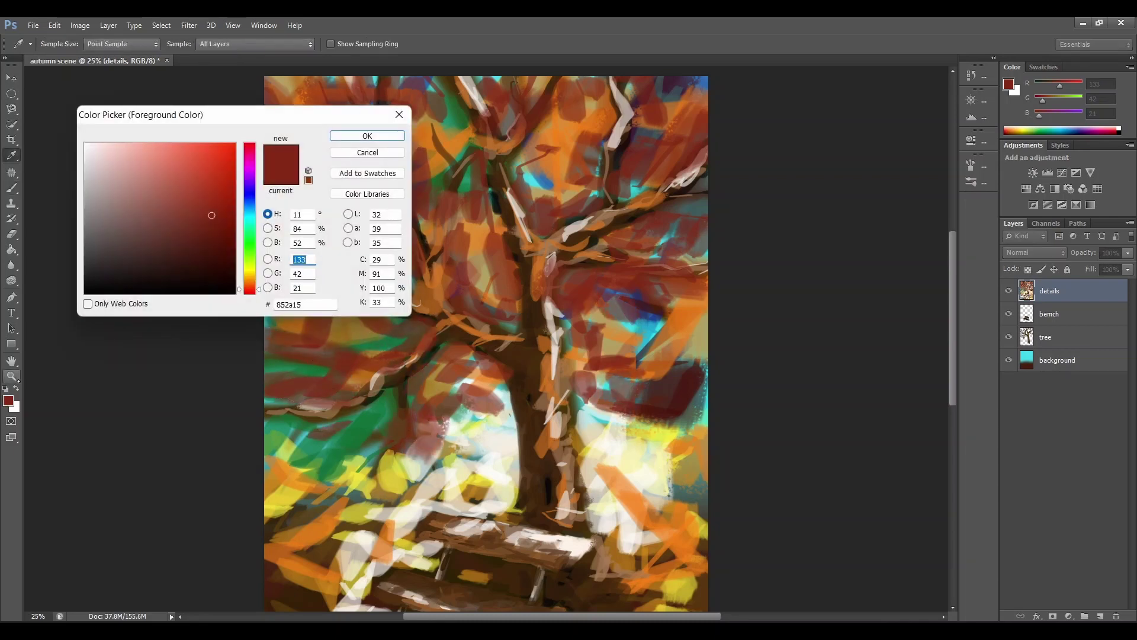
left_click_drag(253, 268, 248, 254)
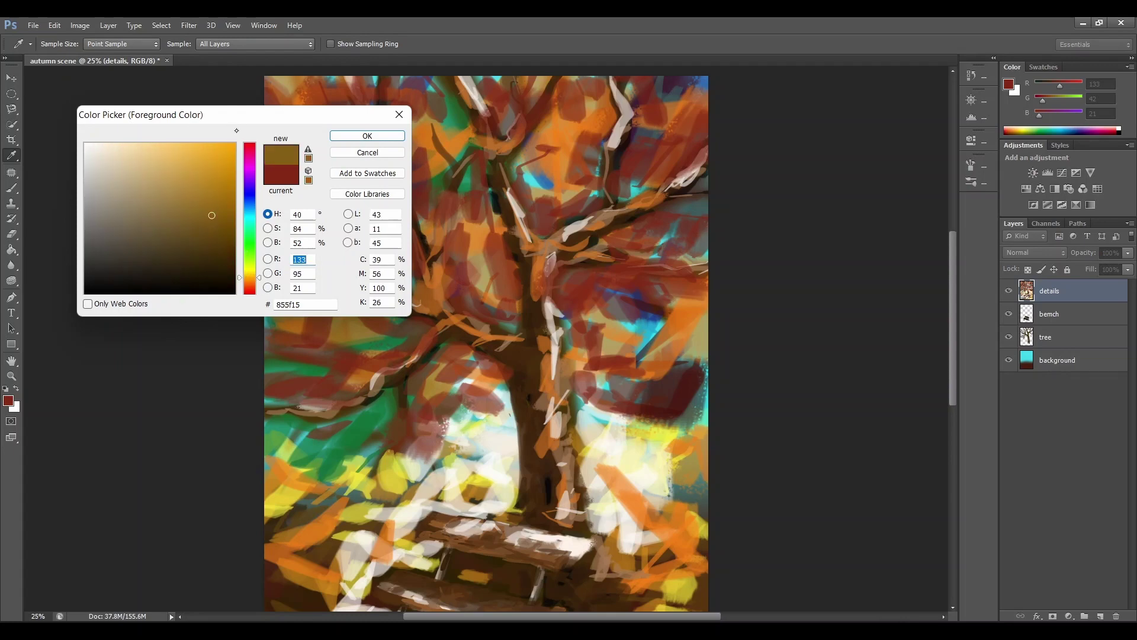
left_click(227, 147)
left_click(367, 136)
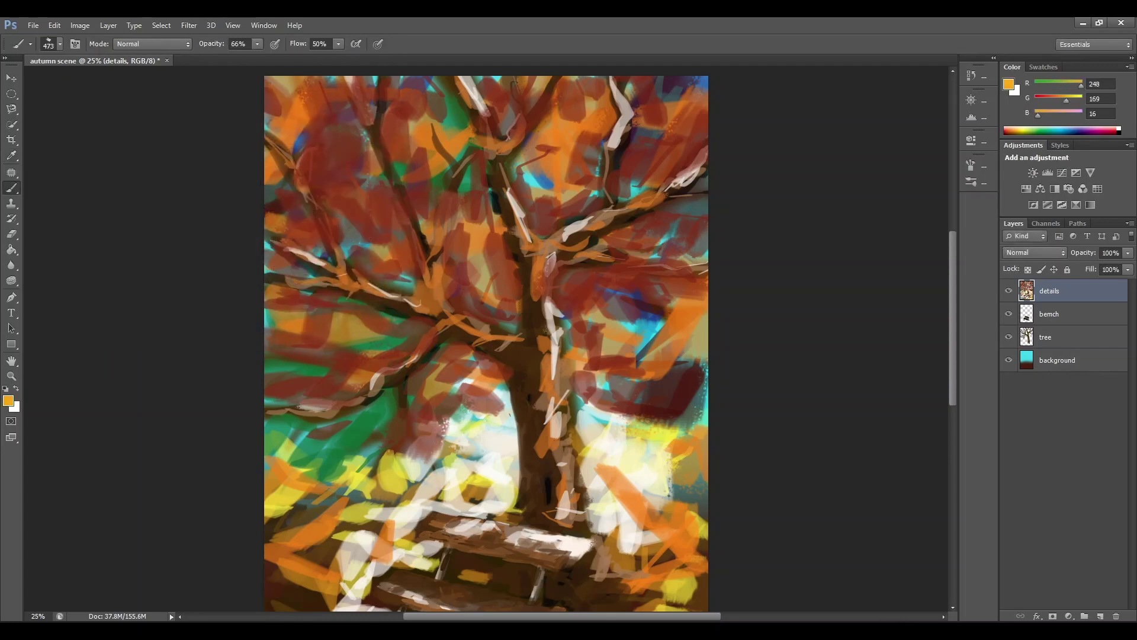
Step: Paint amber foliage patches between the branches in the upper left and central canopy
mouse_move(353, 229)
left_mouse_down()
mouse_move(369, 254)
mouse_move(398, 251)
left_mouse_up()
left_click_drag(368, 193, 379, 196)
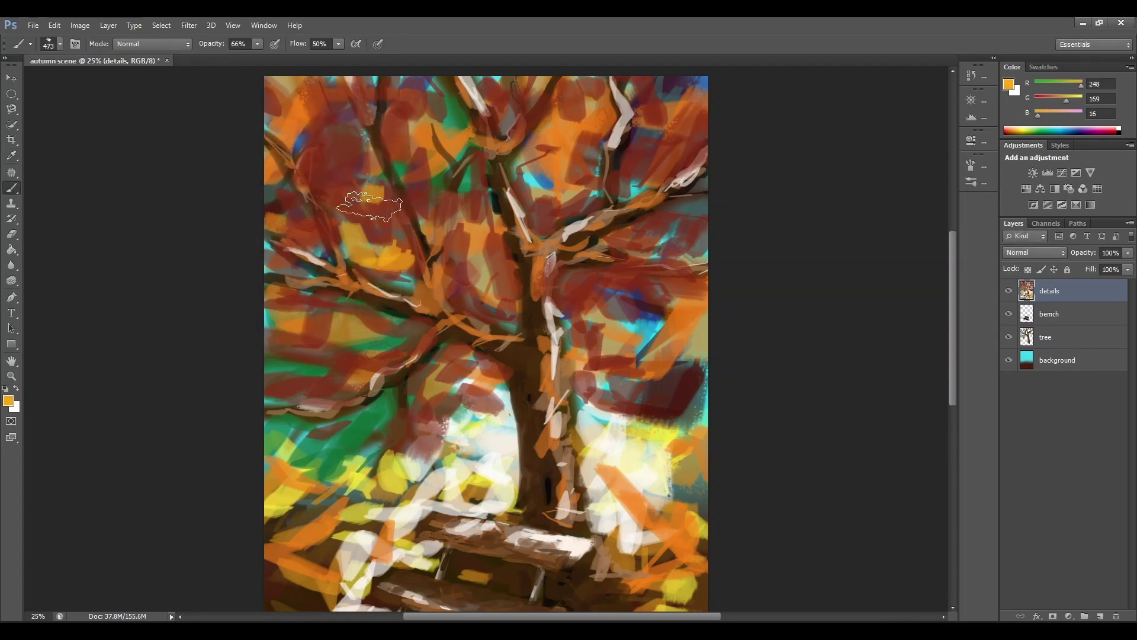
mouse_move(377, 138)
left_mouse_down()
mouse_move(364, 161)
mouse_move(364, 151)
mouse_move(417, 145)
left_mouse_up()
left_click_drag(436, 191, 422, 215)
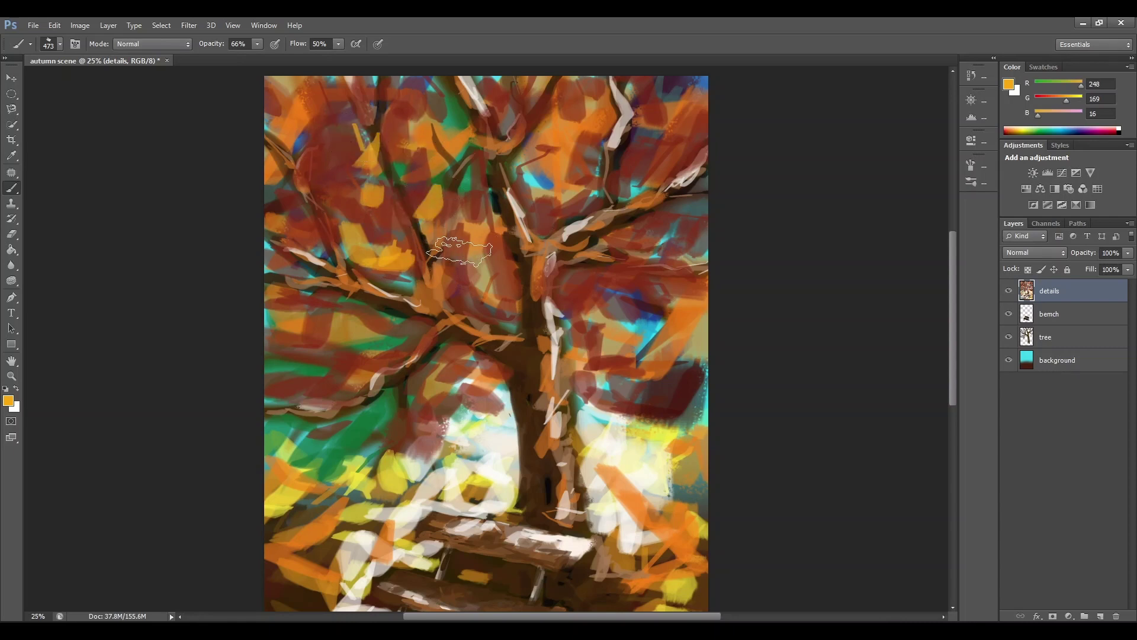
left_click_drag(460, 251, 493, 256)
left_click_drag(502, 249, 499, 276)
left_click_drag(524, 161, 543, 145)
mouse_move(522, 183)
left_mouse_down()
mouse_move(565, 199)
mouse_move(566, 173)
left_mouse_up()
Step: Paint amber foliage across the canopy to the right of the trunk, above and below the right-hand branches
left_click_drag(643, 119, 686, 116)
left_click_drag(584, 380, 640, 385)
left_click_drag(605, 145, 634, 192)
left_click_drag(620, 237, 684, 235)
left_click_drag(596, 308, 652, 343)
left_click_drag(664, 210, 646, 246)
Step: Add amber foliage beside the trunk fork, between the lower left branches and below the right-hand branch
left_click_drag(476, 287, 499, 303)
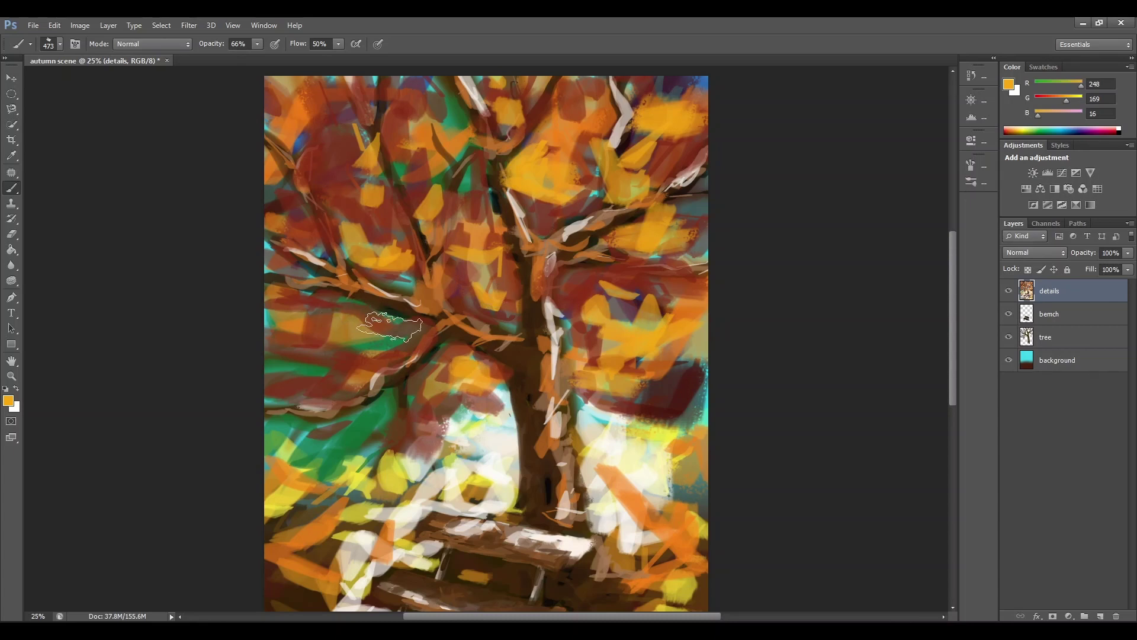
mouse_move(390, 327)
left_mouse_down()
mouse_move(355, 356)
mouse_move(380, 347)
mouse_move(320, 326)
mouse_move(301, 294)
left_mouse_up()
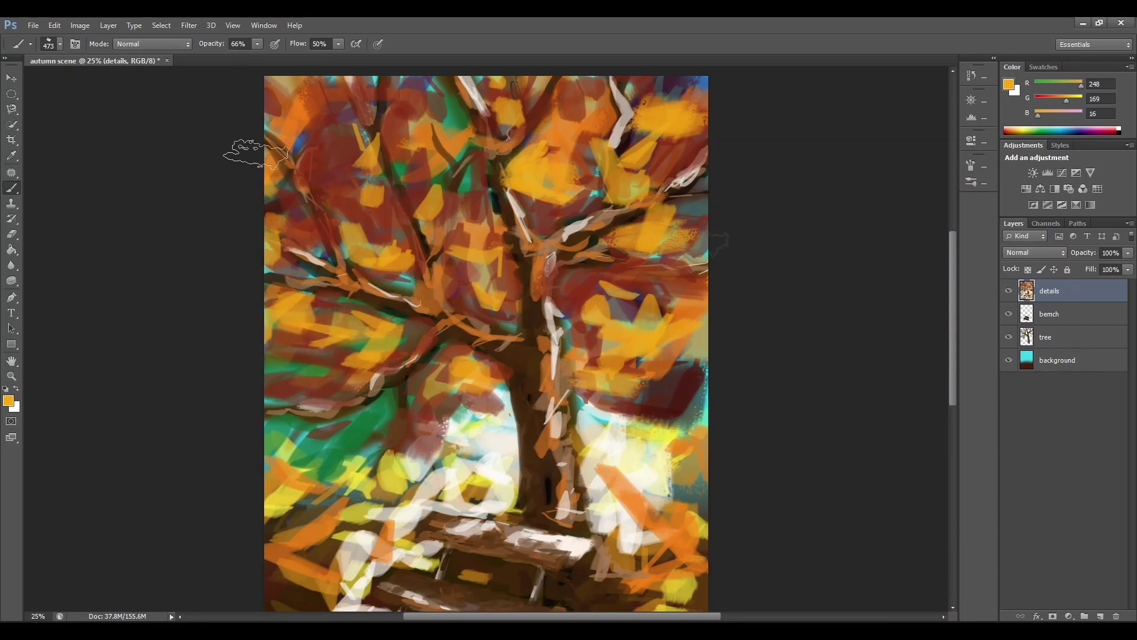
left_click_drag(293, 348, 270, 364)
left_click_drag(337, 370, 298, 383)
left_click_drag(619, 276, 675, 273)
Step: Set the foreground color to bright yellow (RGB 245, 248, 16)
left_click(8, 400)
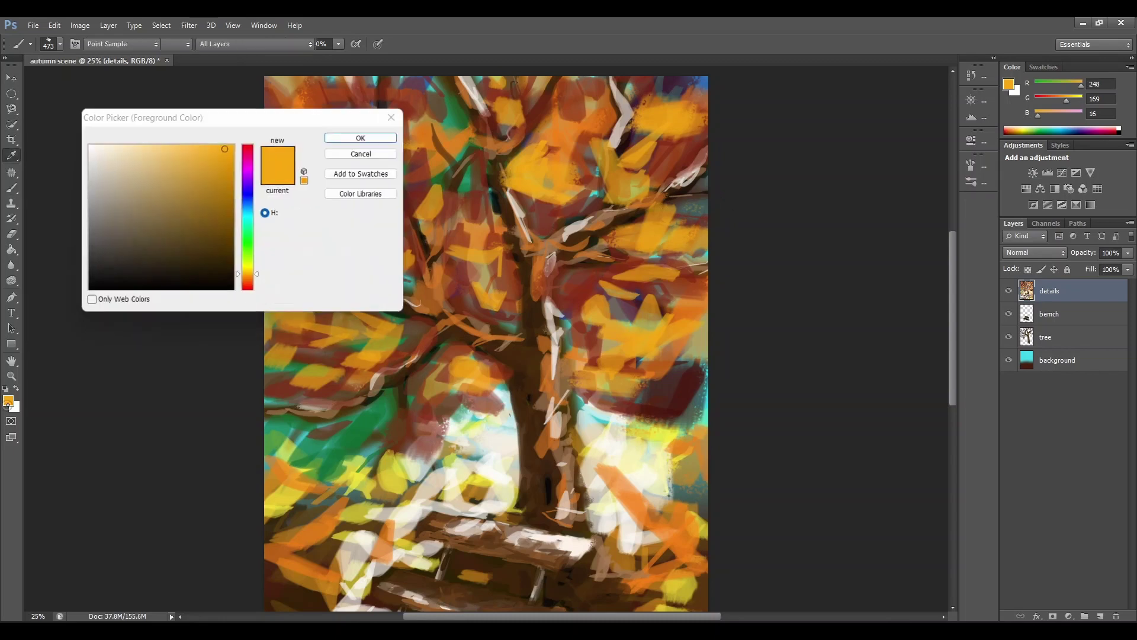
left_click_drag(249, 271, 246, 259)
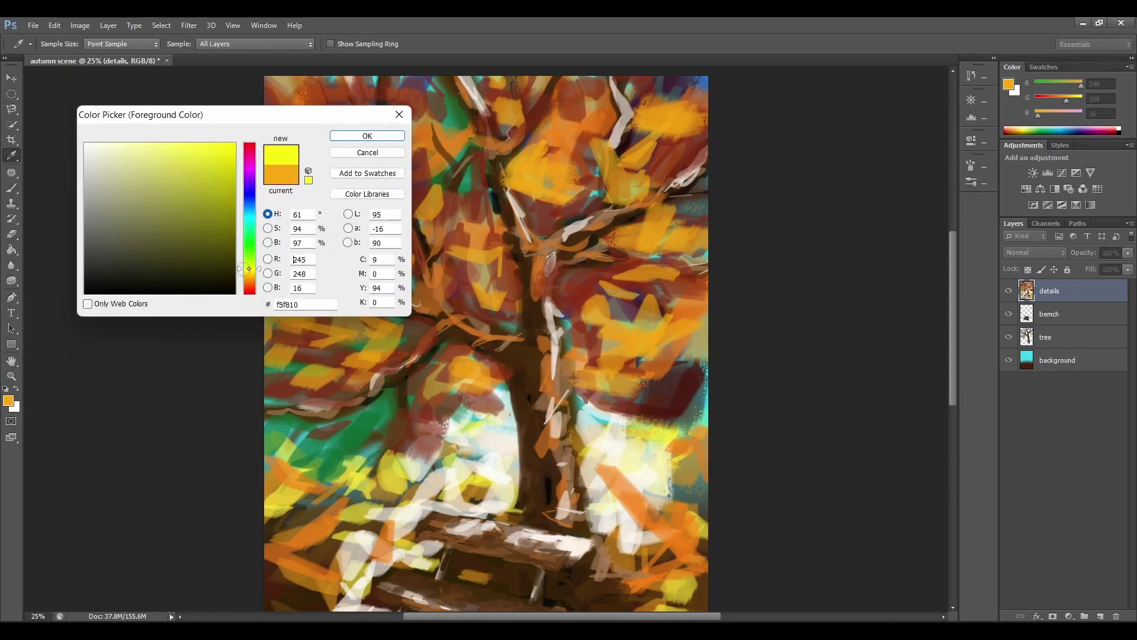
left_click(332, 135)
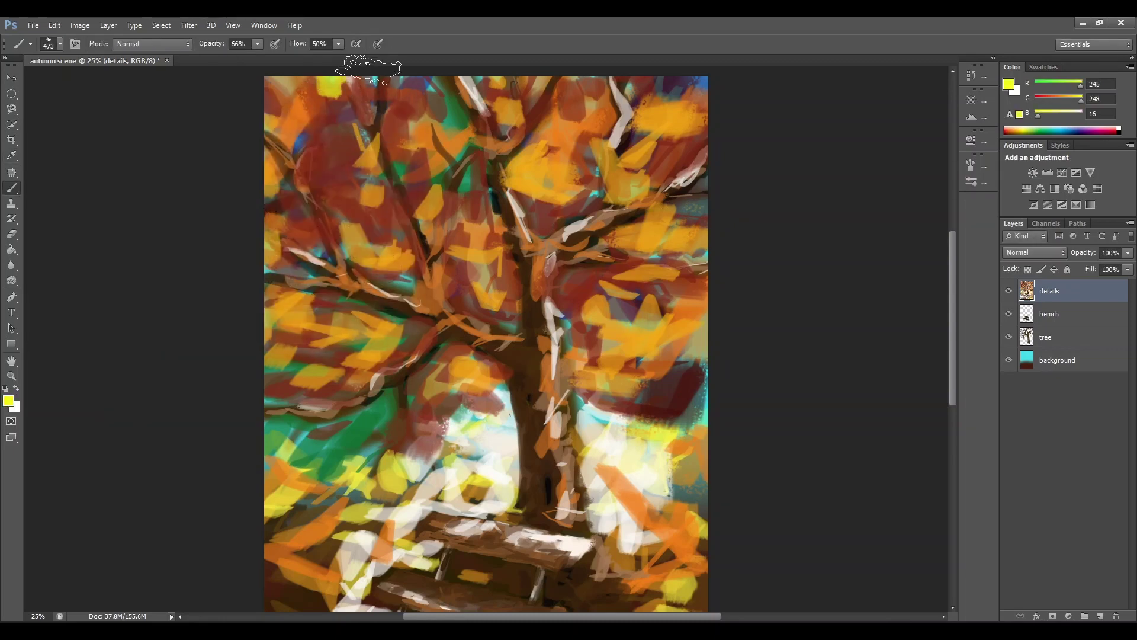
Step: Scatter bright yellow leaf highlights across the whole canopy between the branches
mouse_move(406, 144)
left_mouse_down()
mouse_move(430, 147)
mouse_move(409, 163)
left_mouse_up()
left_click_drag(422, 117, 368, 150)
mouse_move(521, 172)
left_mouse_down()
mouse_move(548, 205)
mouse_move(578, 210)
mouse_move(574, 131)
mouse_move(592, 188)
mouse_move(589, 175)
left_mouse_up()
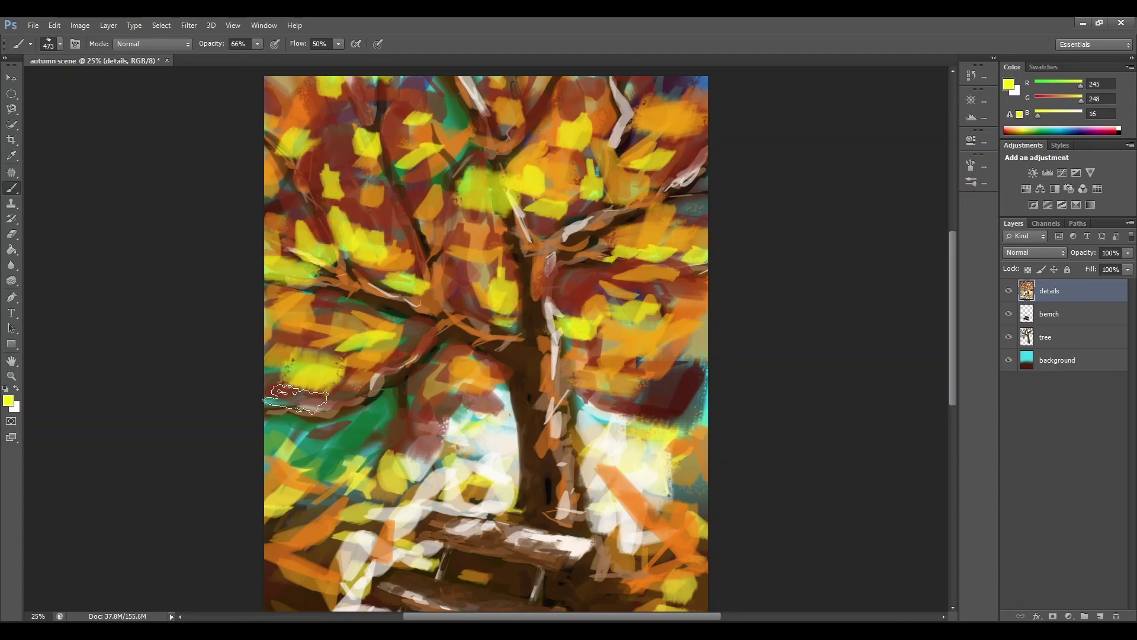
Step: Paint bright yellow foliage below the lower left branch and around both sides of the lower trunk
mouse_move(373, 415)
left_mouse_down()
mouse_move(391, 381)
mouse_move(387, 426)
mouse_move(365, 441)
left_mouse_up()
mouse_move(409, 385)
left_mouse_down()
mouse_move(436, 363)
mouse_move(533, 362)
left_mouse_up()
mouse_move(512, 412)
left_mouse_down()
mouse_move(449, 423)
mouse_move(495, 393)
mouse_move(501, 409)
mouse_move(578, 408)
left_mouse_up()
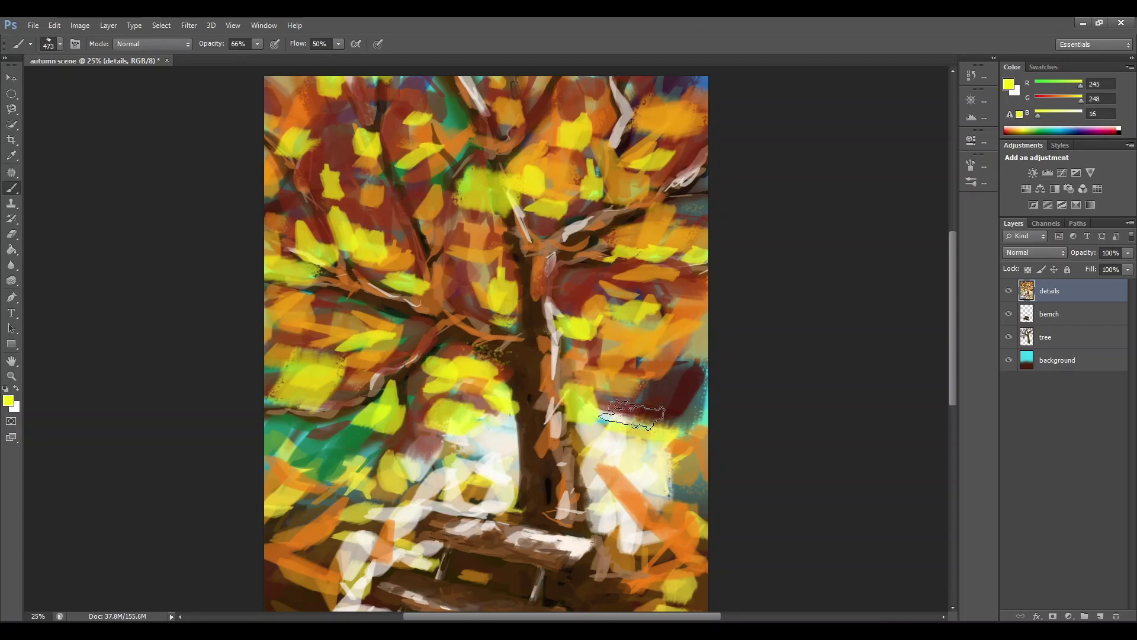
left_click_drag(632, 415, 718, 406)
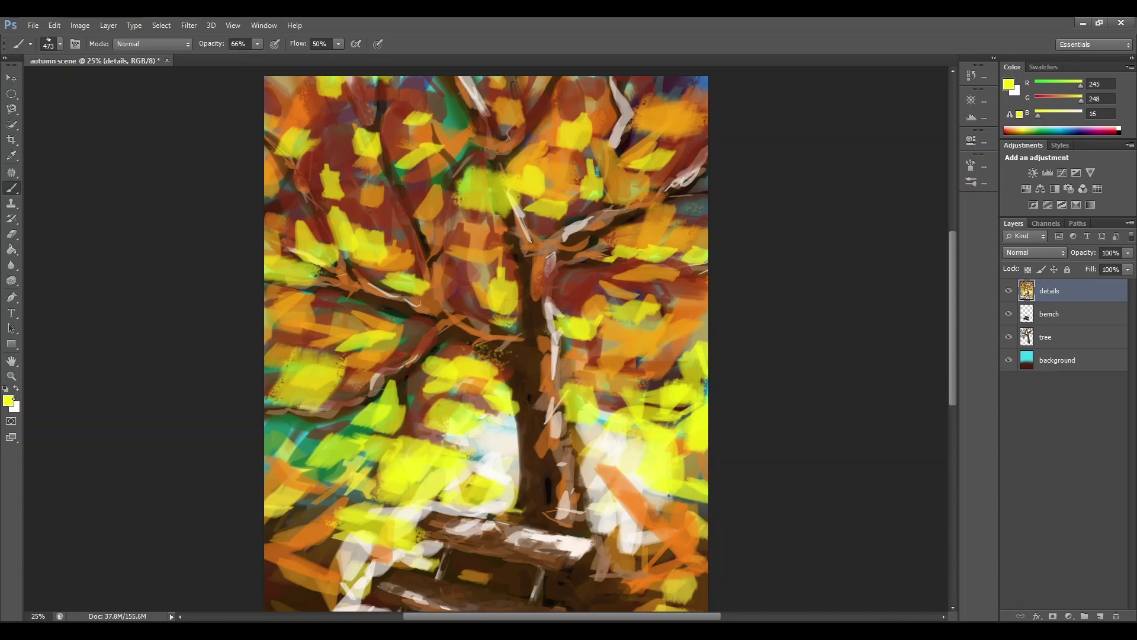
Step: Set the foreground color to light orange (RGB 254, 169, 36)
left_click(8, 400)
left_click_drag(250, 269, 249, 279)
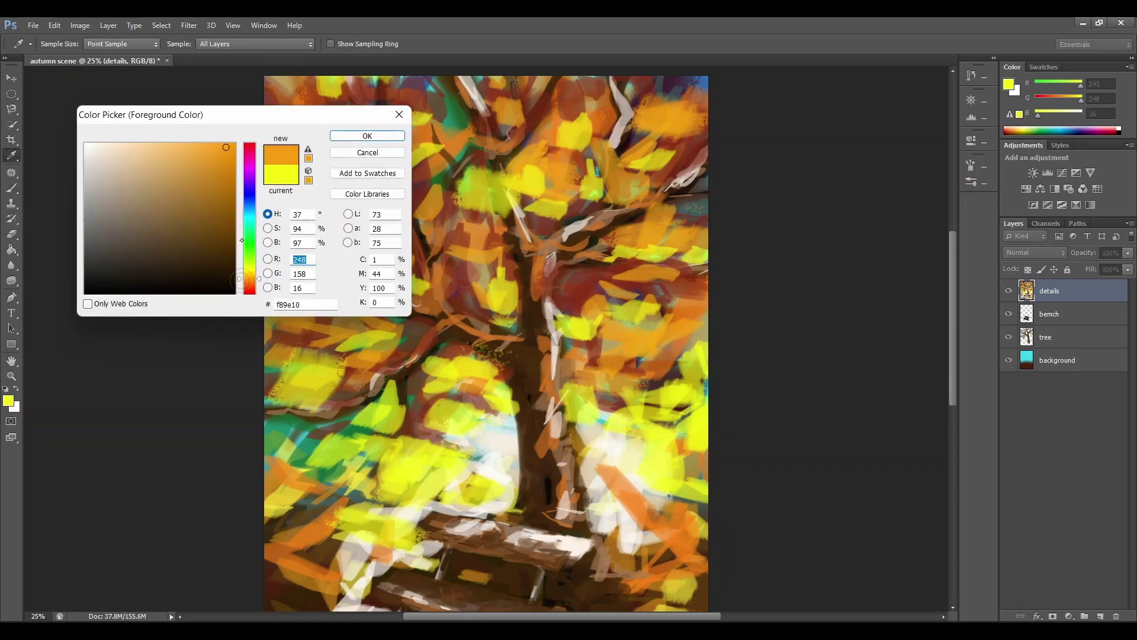
left_click(214, 144)
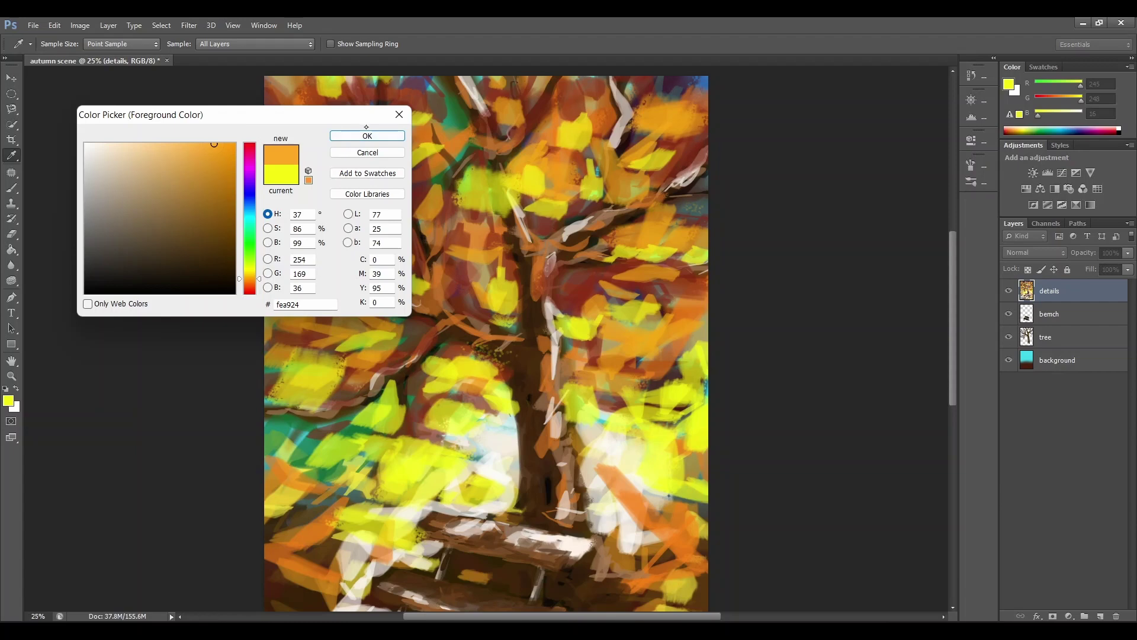
left_click(367, 135)
Step: Paint light orange foliage along the lower left side and over the area to the right of the trunk
left_click_drag(329, 456, 344, 420)
mouse_move(357, 512)
left_mouse_down()
mouse_move(369, 473)
mouse_move(381, 489)
mouse_move(327, 564)
mouse_move(349, 557)
mouse_move(336, 605)
left_mouse_up()
mouse_move(651, 516)
left_mouse_down()
mouse_move(647, 457)
mouse_move(690, 348)
mouse_move(665, 501)
mouse_move(654, 466)
left_mouse_up()
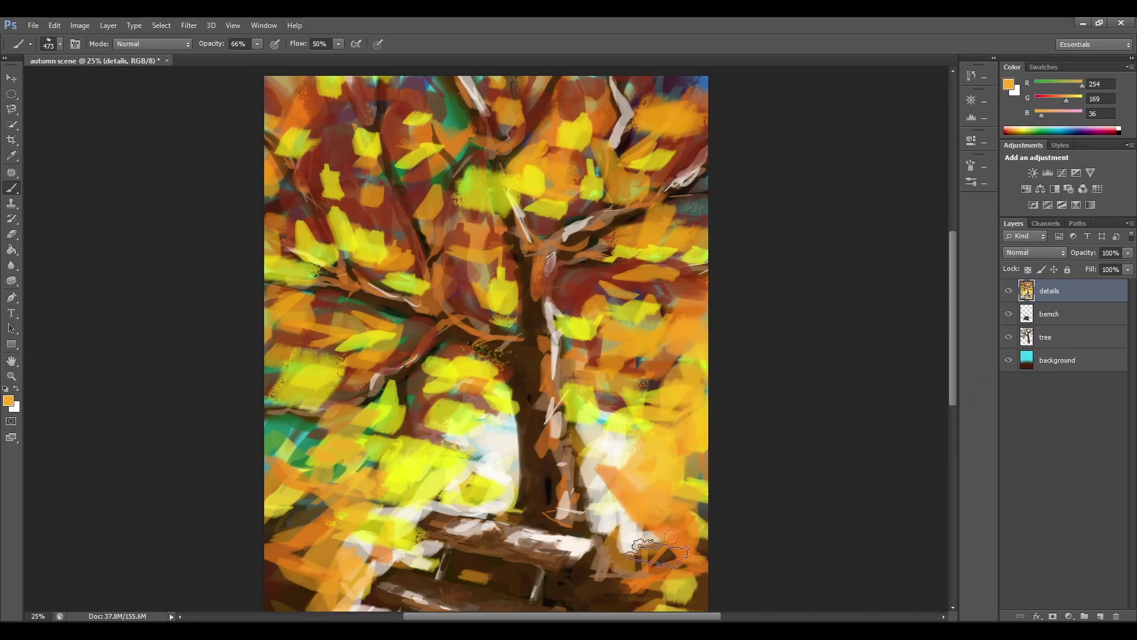
left_click_drag(653, 554, 694, 574)
Step: Add light orange leaves at the left edge beside the bench and in the lower right foreground
scroll(706, 551, "down", 6)
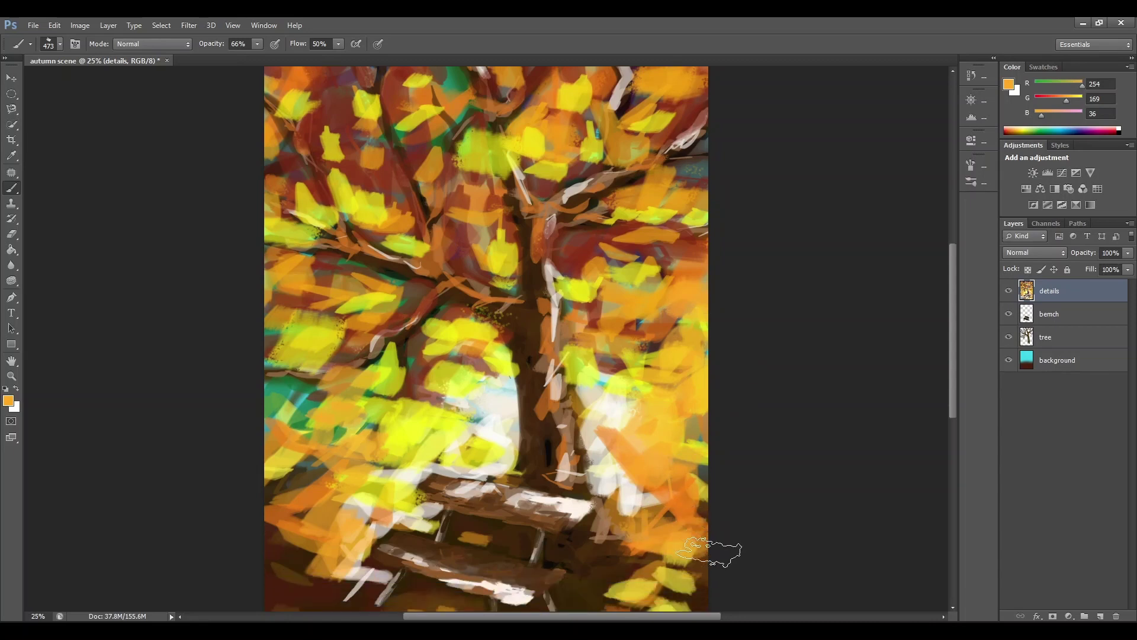
scroll(709, 551, "down", 1)
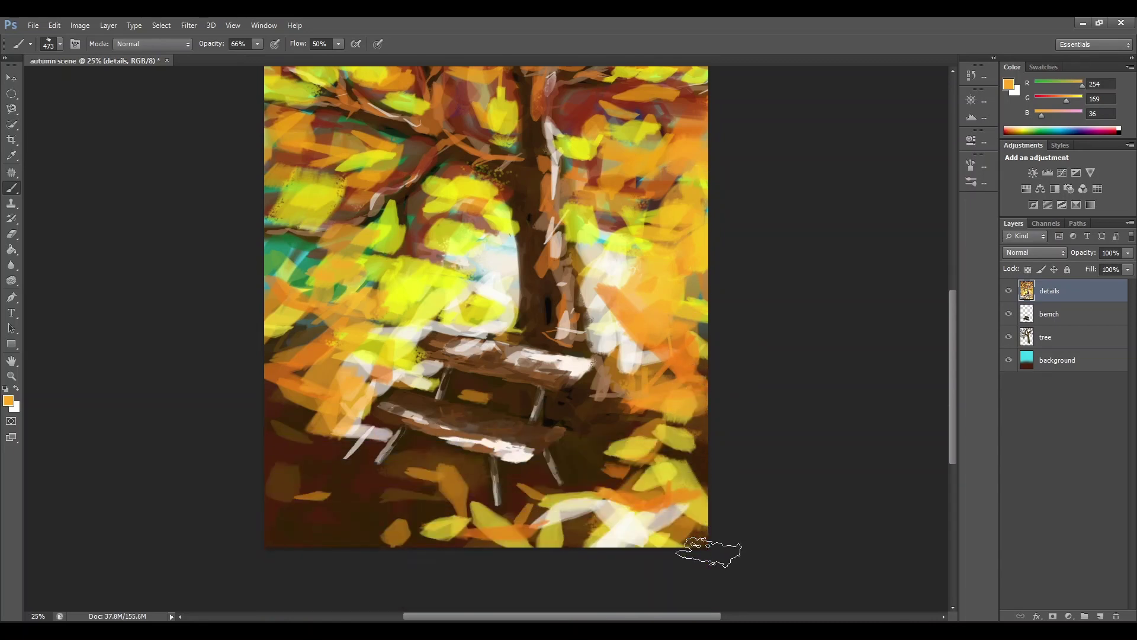
mouse_move(279, 429)
left_mouse_down()
mouse_move(278, 402)
mouse_move(299, 440)
mouse_move(343, 457)
mouse_move(291, 477)
mouse_move(311, 413)
mouse_move(279, 425)
mouse_move(287, 396)
left_mouse_up()
left_click_drag(562, 551, 577, 529)
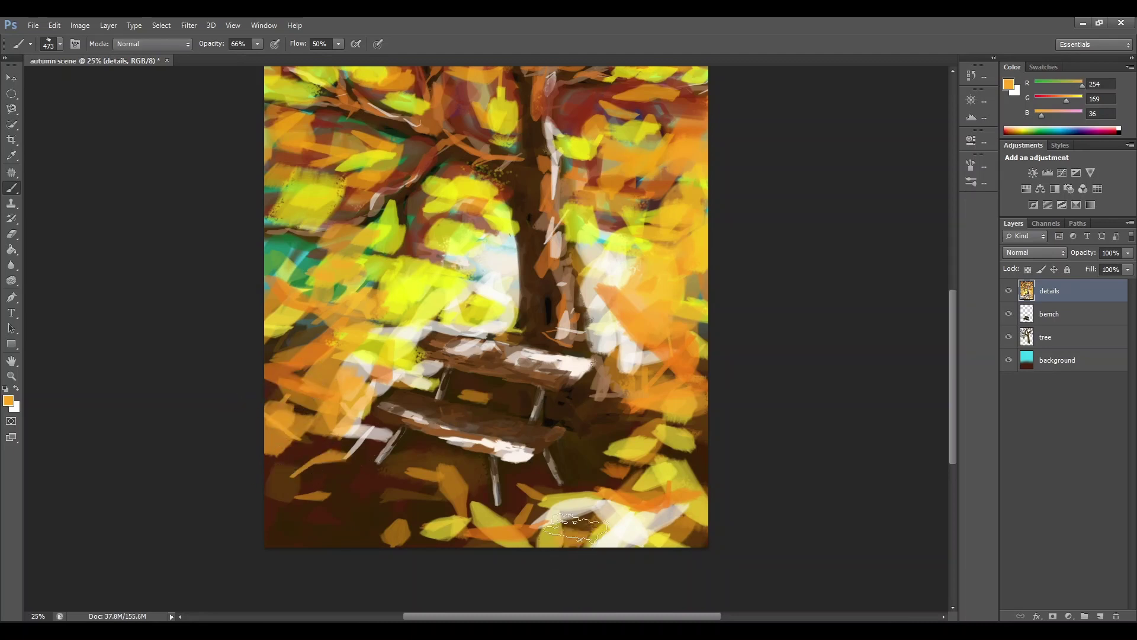
left_click_drag(705, 453, 703, 435)
left_click_drag(697, 534, 681, 522)
Step: Reset the foreground color to the default black (RGB 0, 0, 0)
left_click(6, 389)
key("d")
left_click(9, 400)
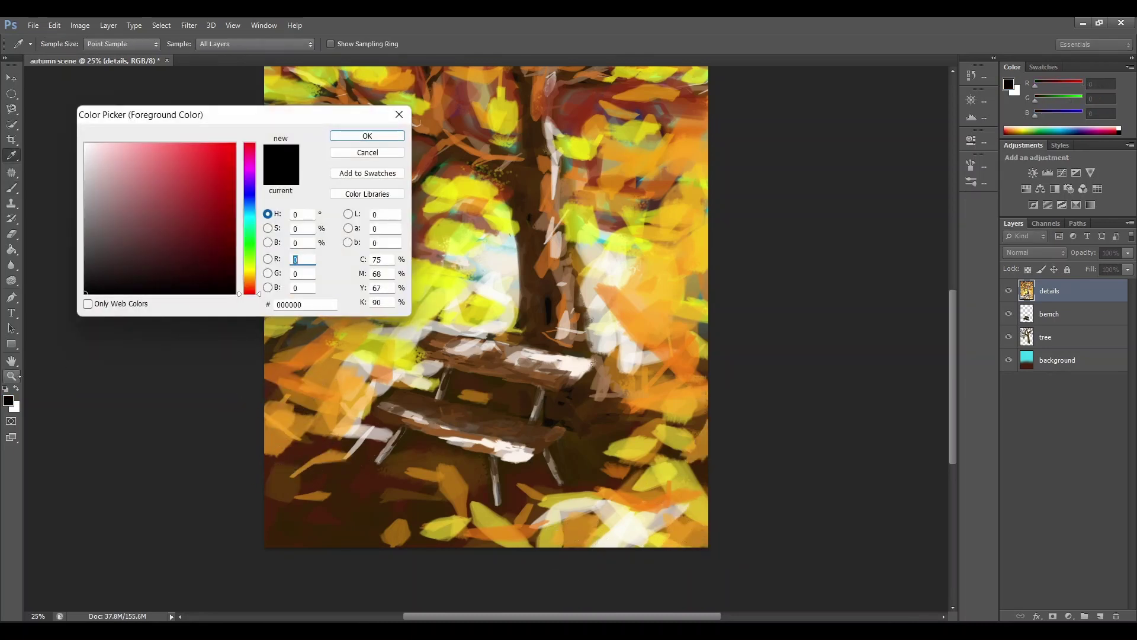
key("Return")
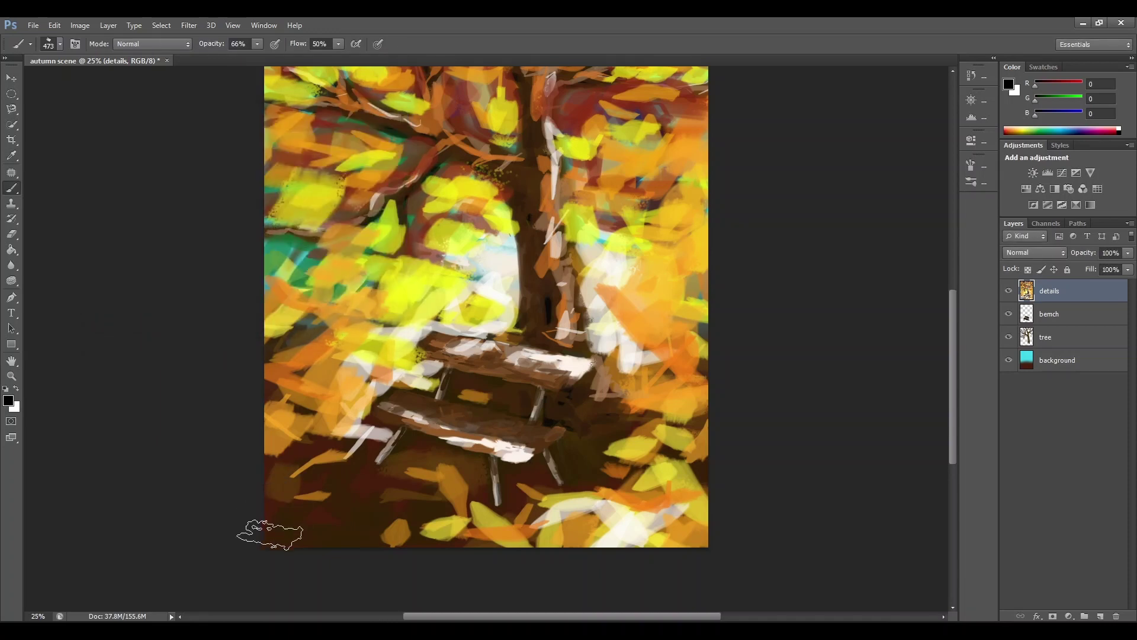
Step: Paint black shadows on the ground in the lower left corner and in front of the bench
left_click_drag(333, 529, 322, 535)
left_click_drag(265, 502, 272, 494)
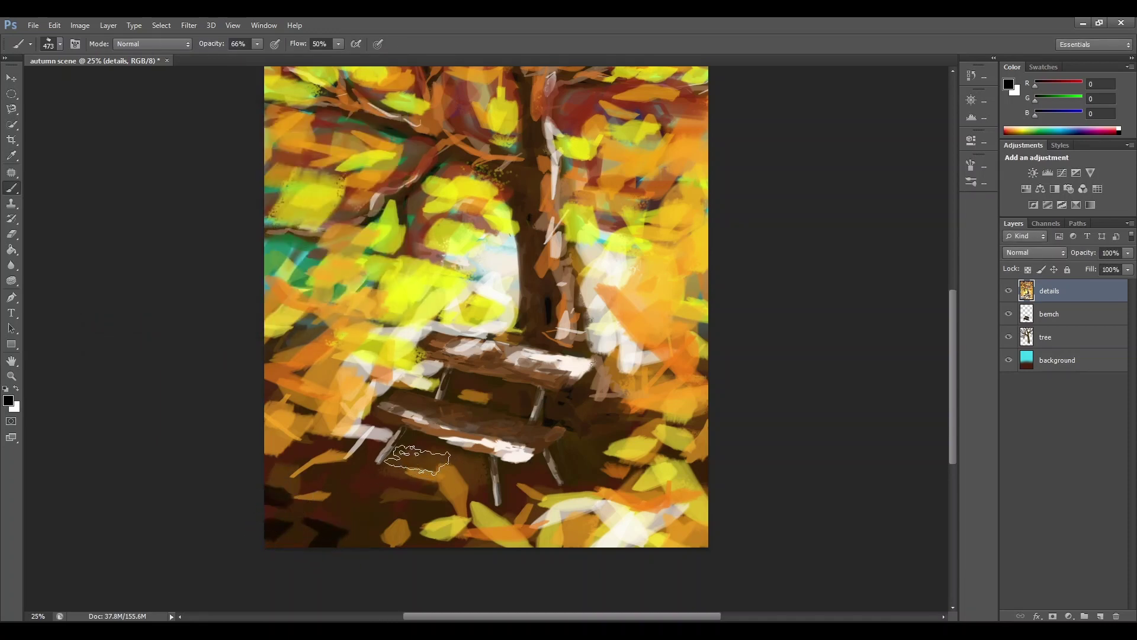
mouse_move(409, 461)
left_mouse_down()
mouse_move(423, 443)
mouse_move(458, 464)
mouse_move(410, 483)
mouse_move(302, 474)
left_mouse_up()
mouse_move(352, 434)
left_mouse_down()
mouse_move(375, 432)
mouse_move(351, 439)
left_mouse_up()
left_click_drag(283, 474, 326, 455)
left_click_drag(423, 483, 468, 472)
Step: Paint black shadows under and behind the bench, at the trunk base and hollow, and across the foreground
mouse_move(438, 391)
left_mouse_down()
mouse_move(500, 407)
mouse_move(531, 394)
mouse_move(580, 416)
mouse_move(577, 439)
mouse_move(611, 400)
mouse_move(621, 404)
mouse_move(624, 368)
mouse_move(609, 366)
mouse_move(654, 392)
mouse_move(654, 411)
mouse_move(701, 412)
left_mouse_up()
mouse_move(539, 342)
left_mouse_down()
mouse_move(557, 338)
mouse_move(521, 338)
left_mouse_up()
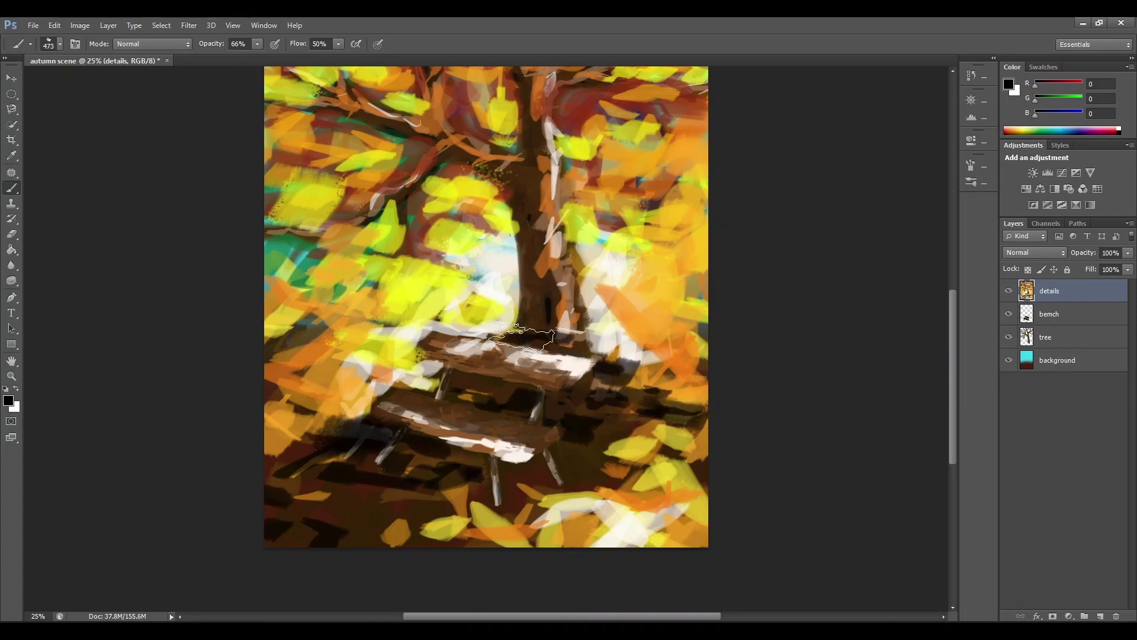
left_click_drag(545, 280, 540, 310)
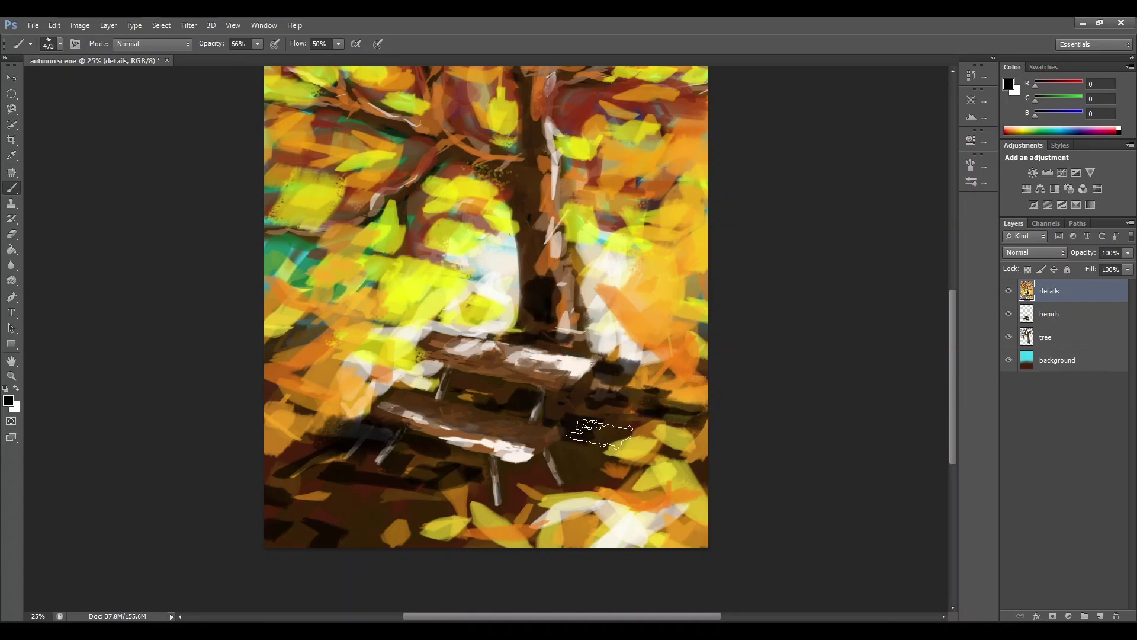
mouse_move(519, 471)
left_mouse_down()
mouse_move(535, 487)
mouse_move(523, 508)
mouse_move(620, 476)
left_mouse_up()
mouse_move(415, 501)
left_mouse_down()
mouse_move(422, 525)
mouse_move(407, 505)
mouse_move(387, 555)
mouse_move(401, 535)
mouse_move(359, 565)
mouse_move(365, 518)
mouse_move(375, 545)
mouse_move(432, 534)
left_mouse_up()
Step: Shade the trunk's left edge, the central upper trunk and the right-hand branches with black strokes
mouse_move(533, 337)
left_mouse_down()
mouse_move(563, 331)
mouse_move(538, 249)
mouse_move(519, 231)
left_mouse_up()
mouse_move(507, 178)
left_mouse_down()
mouse_move(468, 156)
mouse_move(526, 170)
mouse_move(531, 195)
mouse_move(514, 216)
mouse_move(536, 296)
left_mouse_up()
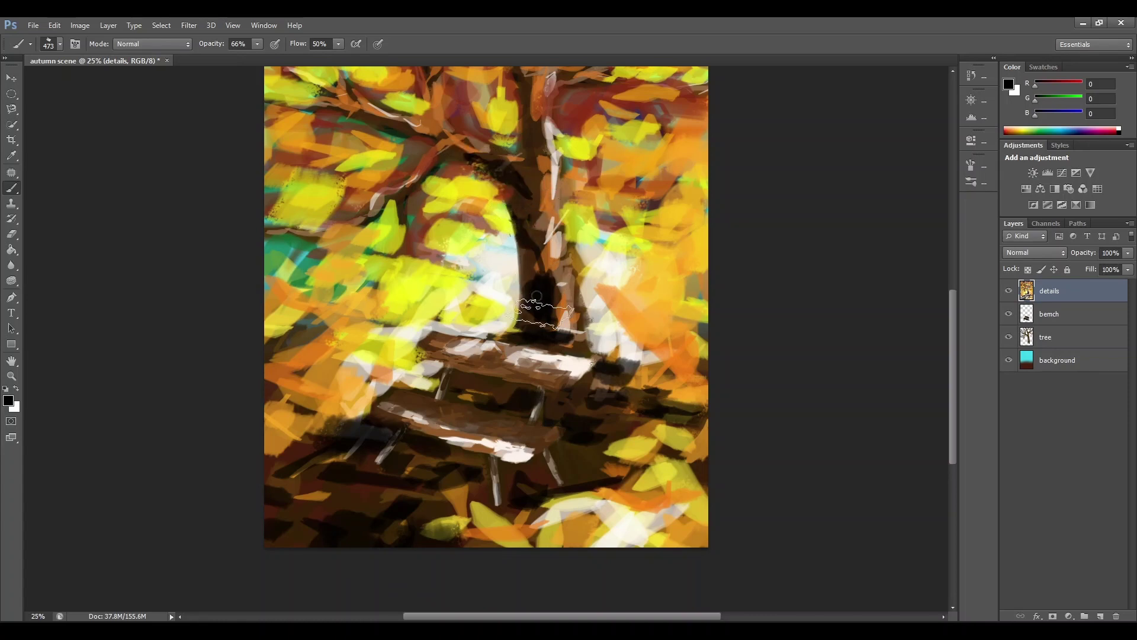
scroll(491, 313, "up", 5)
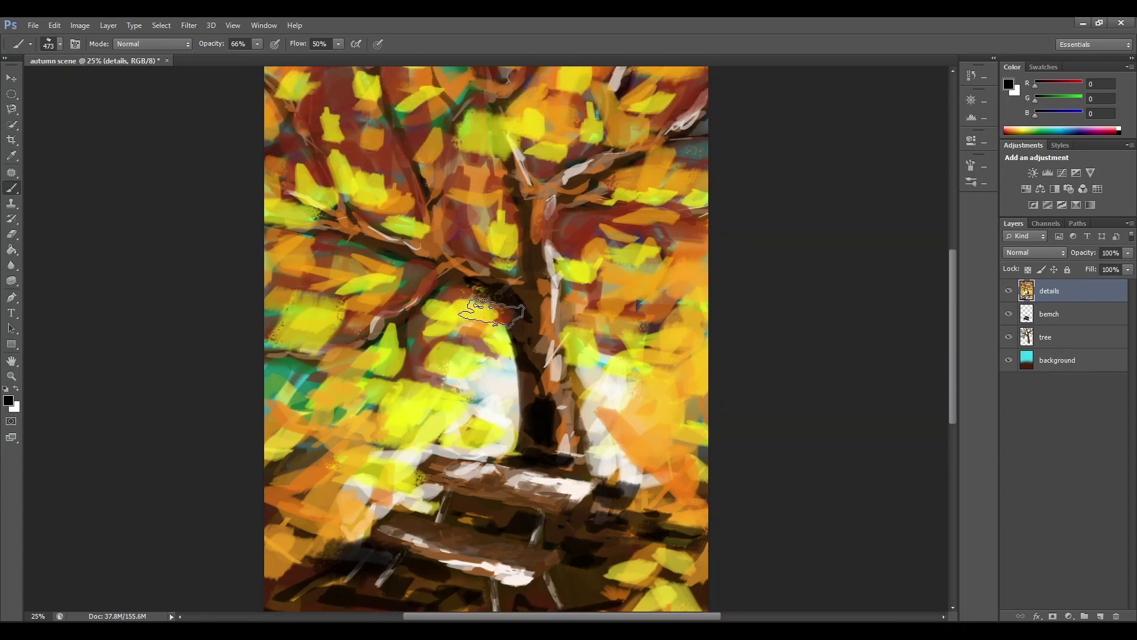
mouse_move(492, 313)
left_mouse_down()
mouse_move(458, 346)
mouse_move(536, 342)
mouse_move(520, 273)
mouse_move(577, 249)
mouse_move(548, 273)
mouse_move(637, 226)
mouse_move(619, 155)
mouse_move(601, 213)
mouse_move(618, 155)
mouse_move(607, 200)
left_mouse_up()
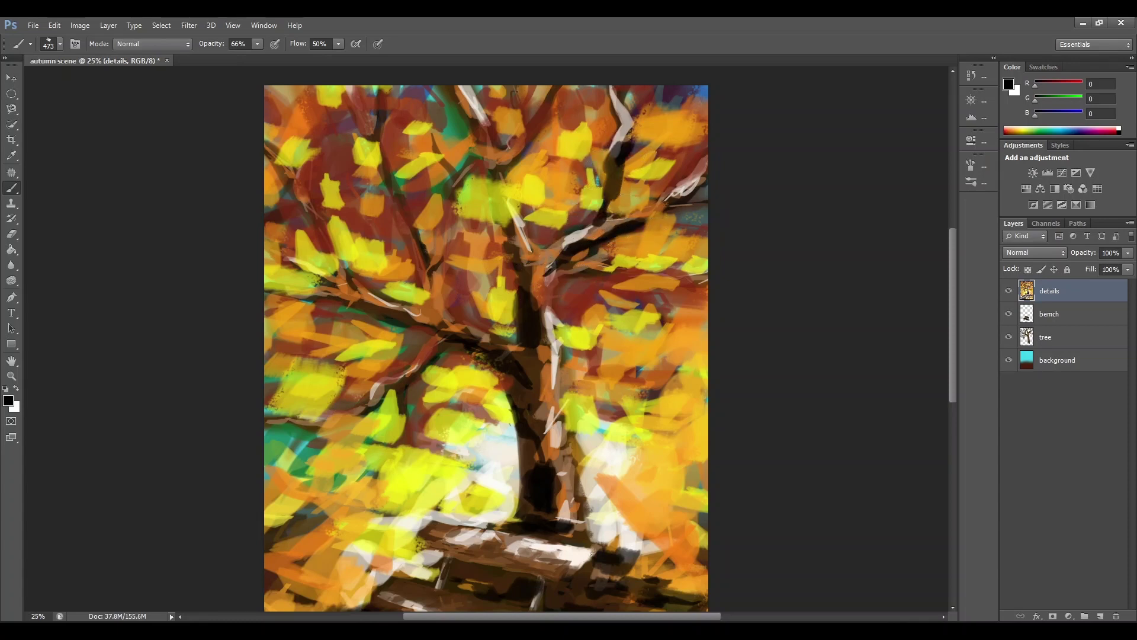
left_click_drag(492, 187, 519, 275)
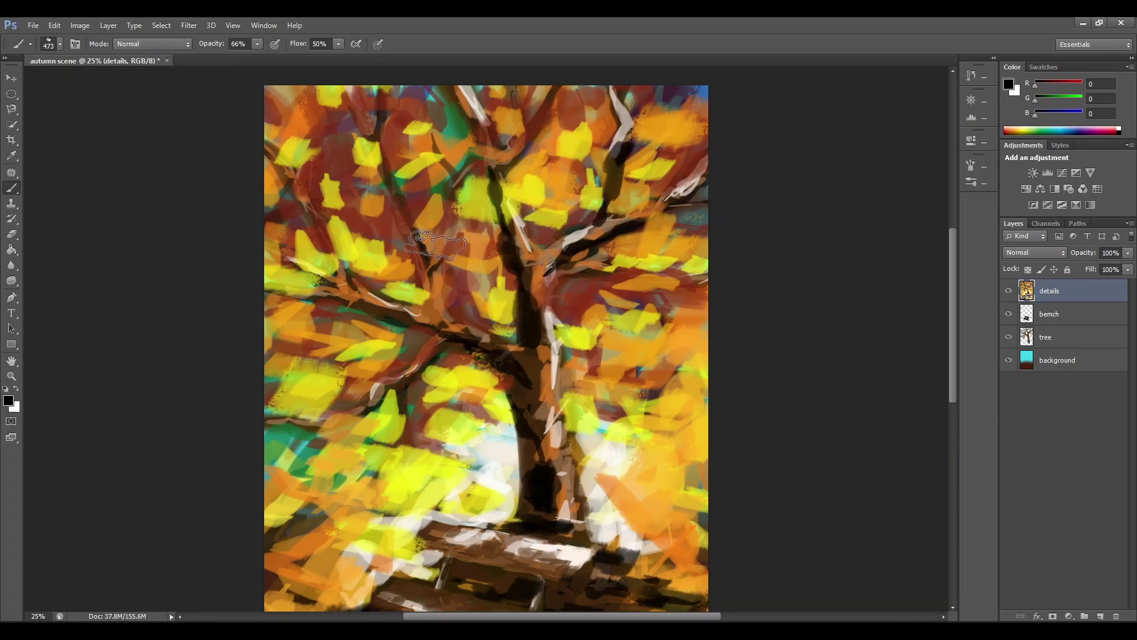
Step: Darken the left-hand branches, the top of the central branch and the upper right branch with black strokes
mouse_move(435, 244)
left_mouse_down()
mouse_move(452, 333)
mouse_move(414, 347)
left_mouse_up()
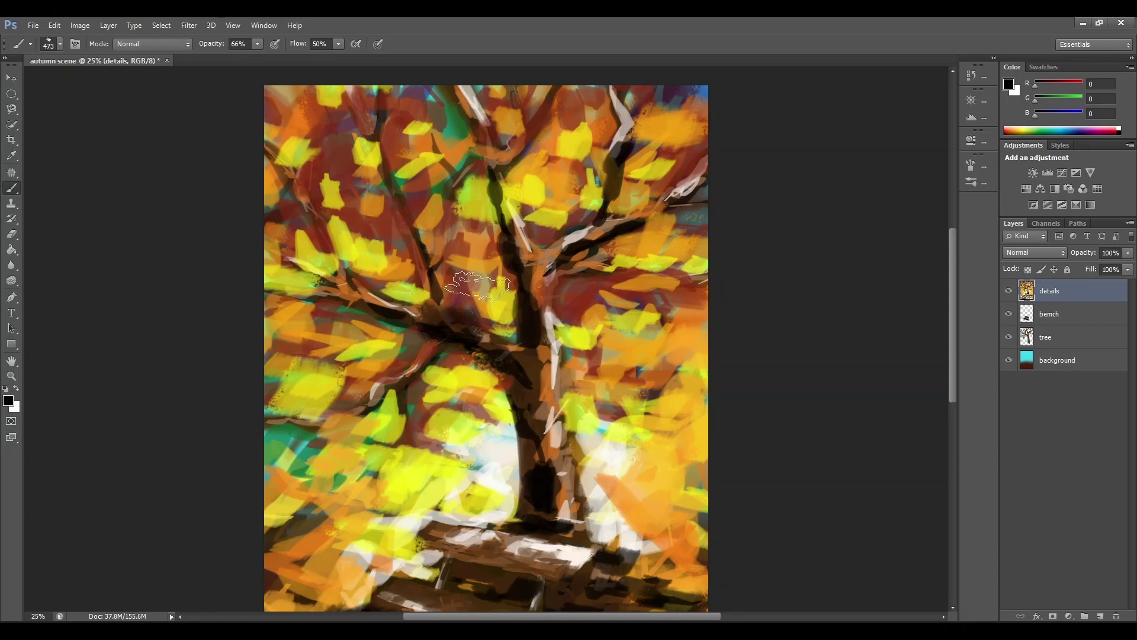
left_click_drag(434, 285, 450, 334)
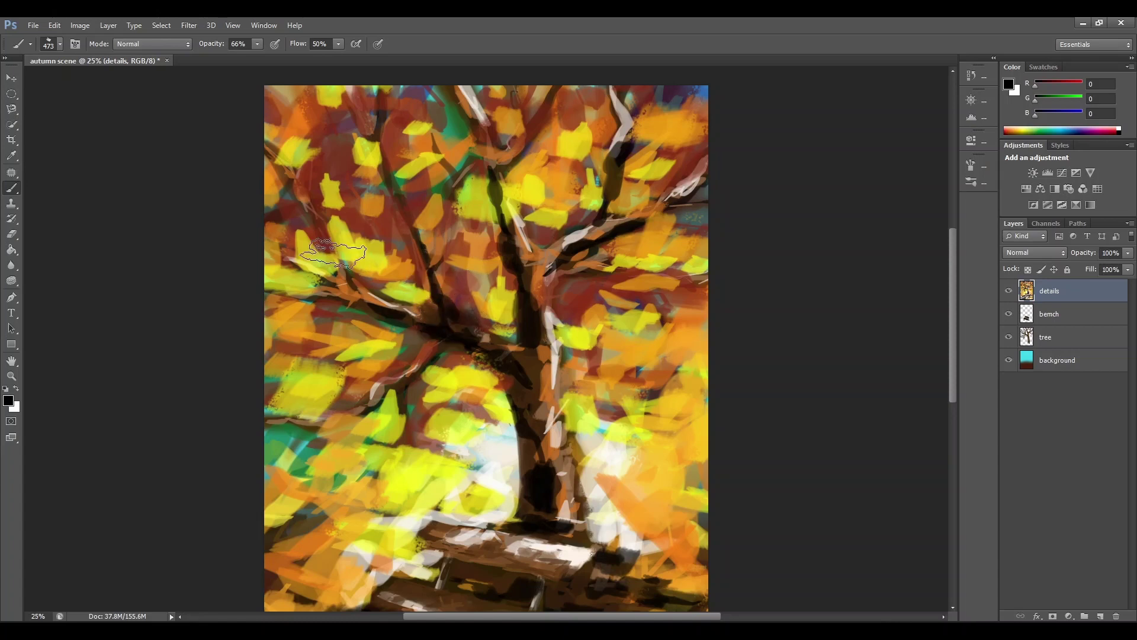
left_click_drag(325, 239, 345, 287)
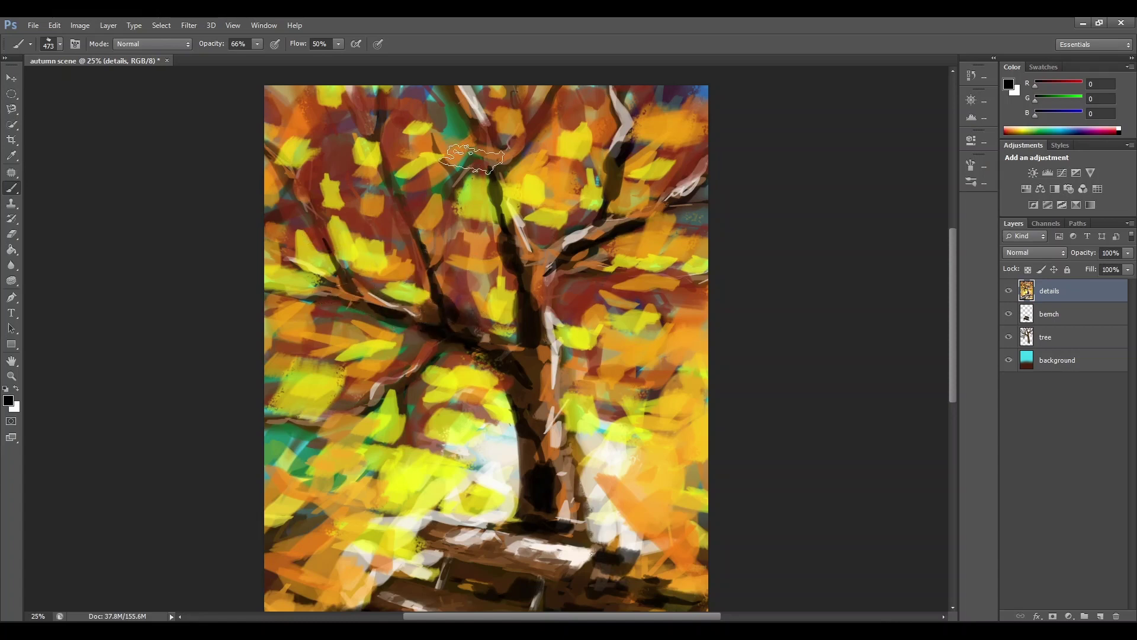
left_click_drag(492, 142, 489, 163)
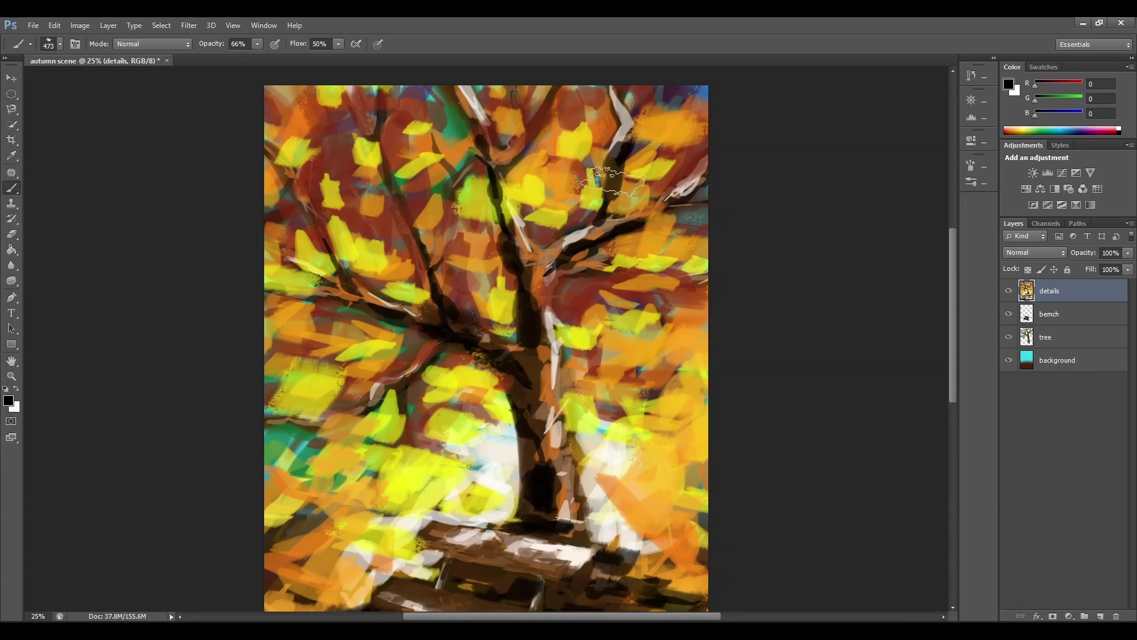
left_click_drag(613, 181, 601, 214)
Step: Paint dark brown (#512908) brush strokes up the trunk, from its base and hollow to the main fork
left_click(9, 400)
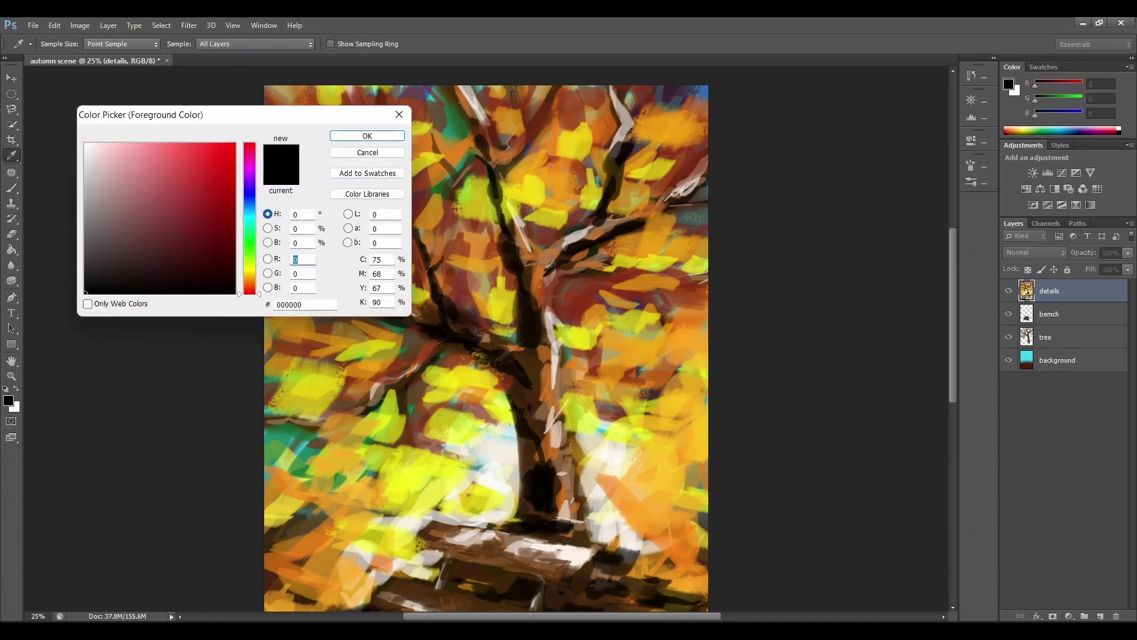
left_click(246, 280)
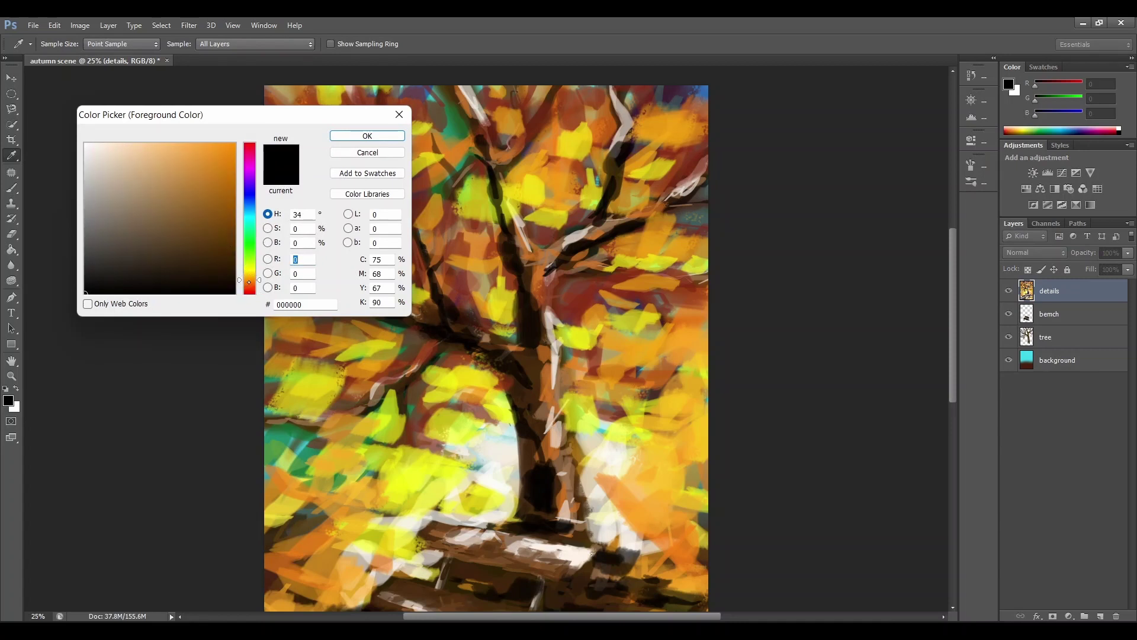
left_click_drag(249, 281, 249, 283)
left_click(220, 246)
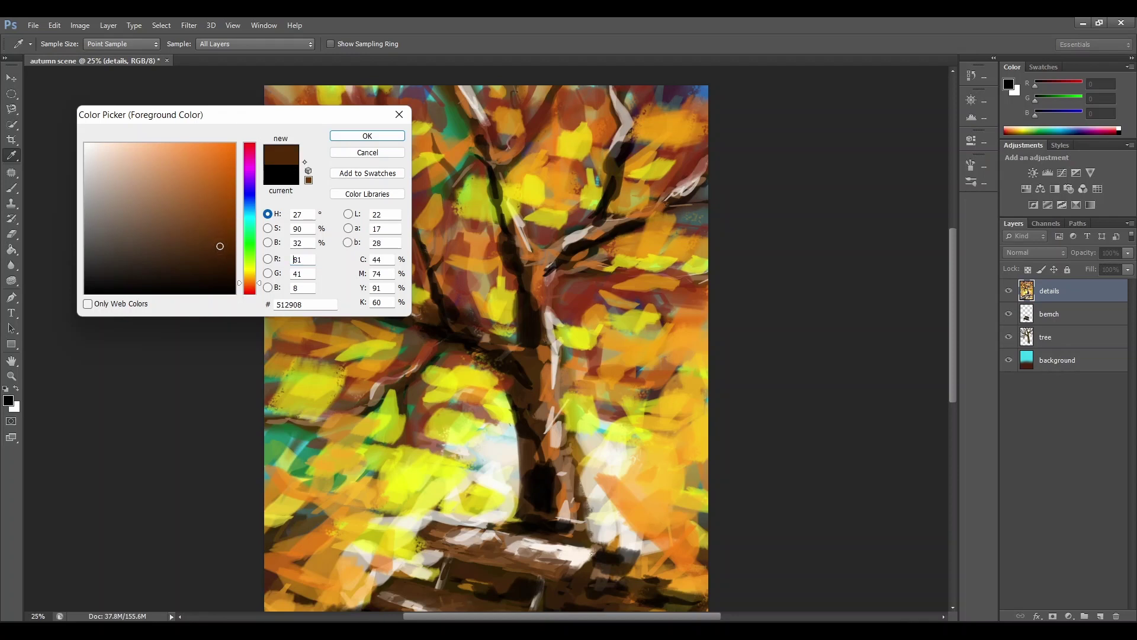
left_click(367, 135)
key("b")
left_click_drag(557, 469, 556, 514)
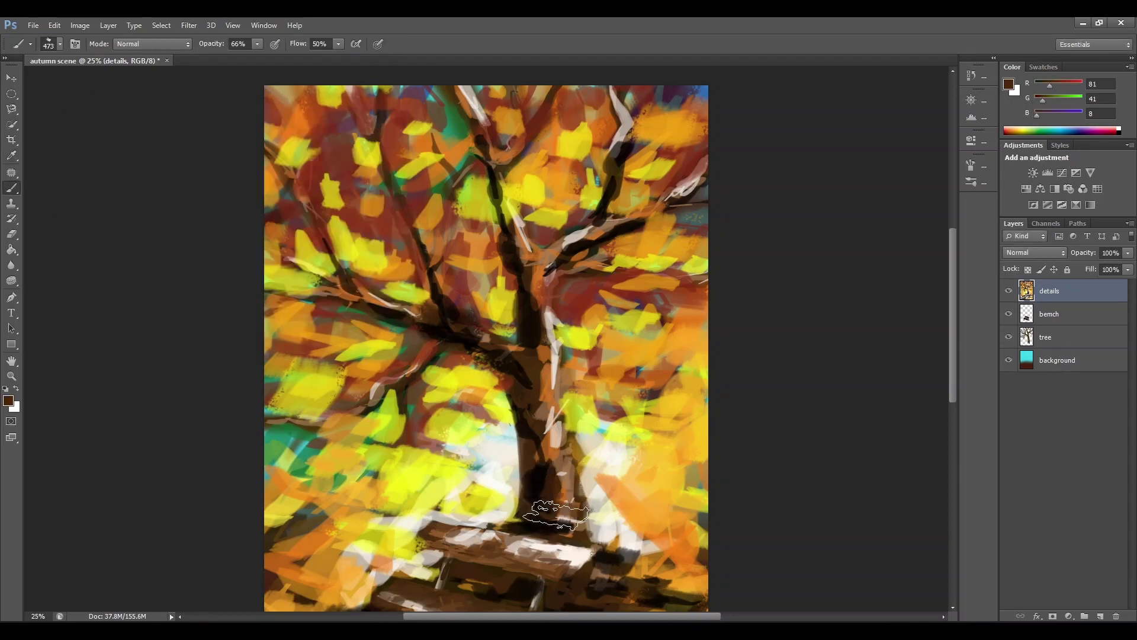
left_click_drag(542, 428, 546, 455)
mouse_move(536, 393)
left_mouse_down()
mouse_move(507, 337)
mouse_move(550, 344)
mouse_move(534, 446)
mouse_move(538, 342)
mouse_move(511, 262)
mouse_move(518, 283)
mouse_move(557, 255)
left_mouse_up()
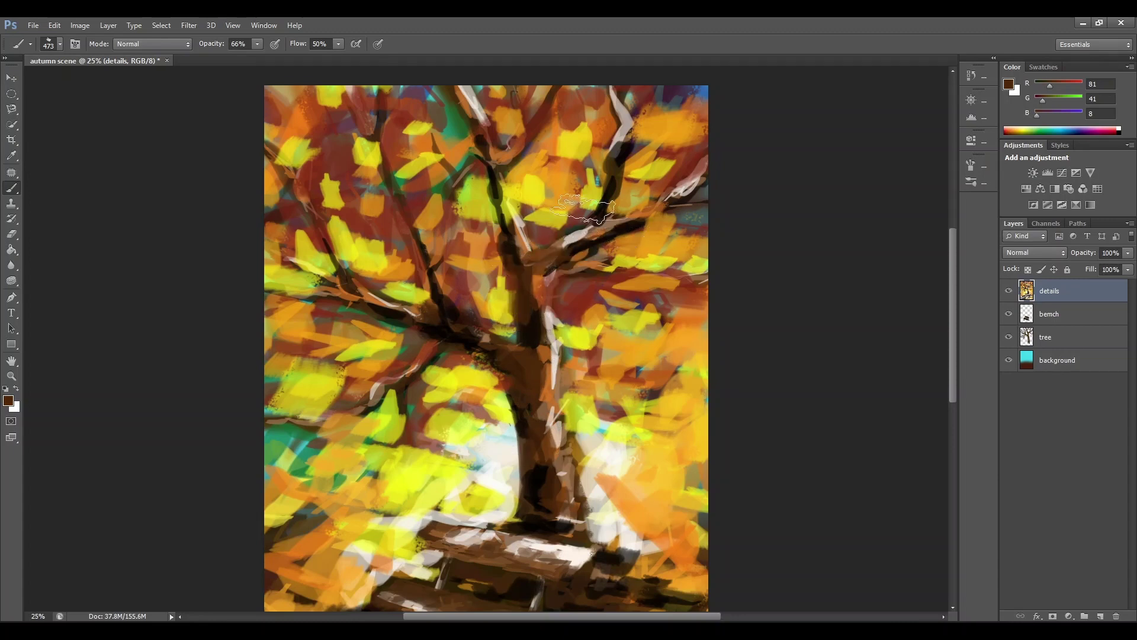
Step: Extend the dark brown strokes over the central and left-hand branches, the trunk's lower right side and its spreading root
left_click_drag(482, 146, 503, 196)
left_click_drag(327, 252, 344, 284)
mouse_move(557, 428)
left_mouse_down()
mouse_move(575, 526)
mouse_move(587, 532)
mouse_move(563, 474)
mouse_move(640, 584)
left_mouse_up()
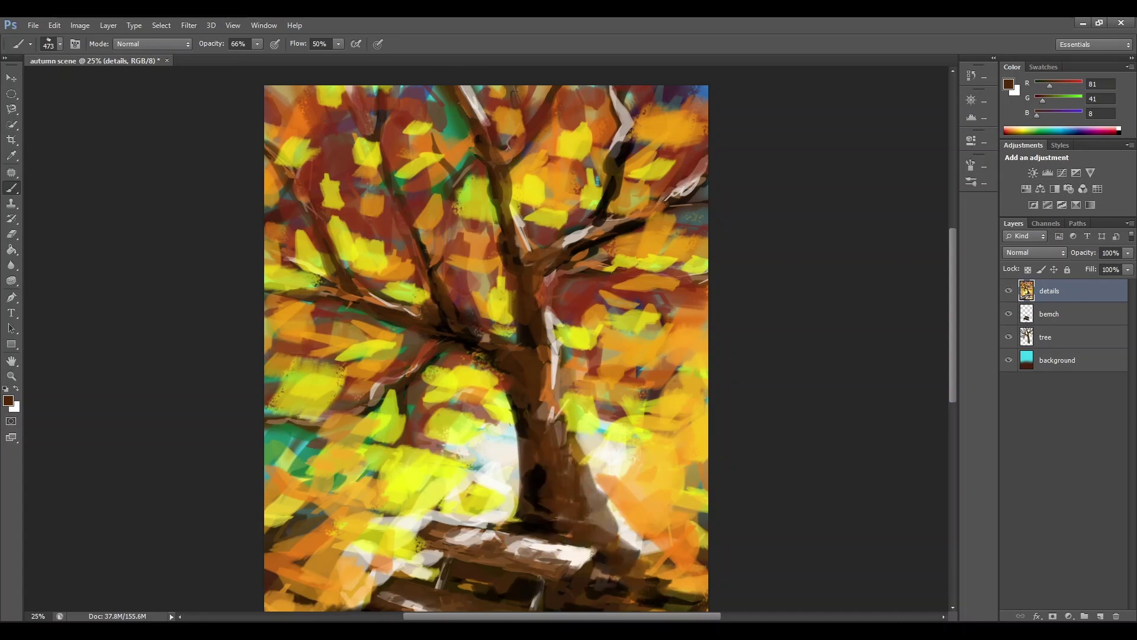
left_click_drag(544, 394, 548, 429)
Step: Paint orange-brown (#ce7024) midtones over the trunk and the left-hand branches
left_click(9, 401)
left_click(209, 171)
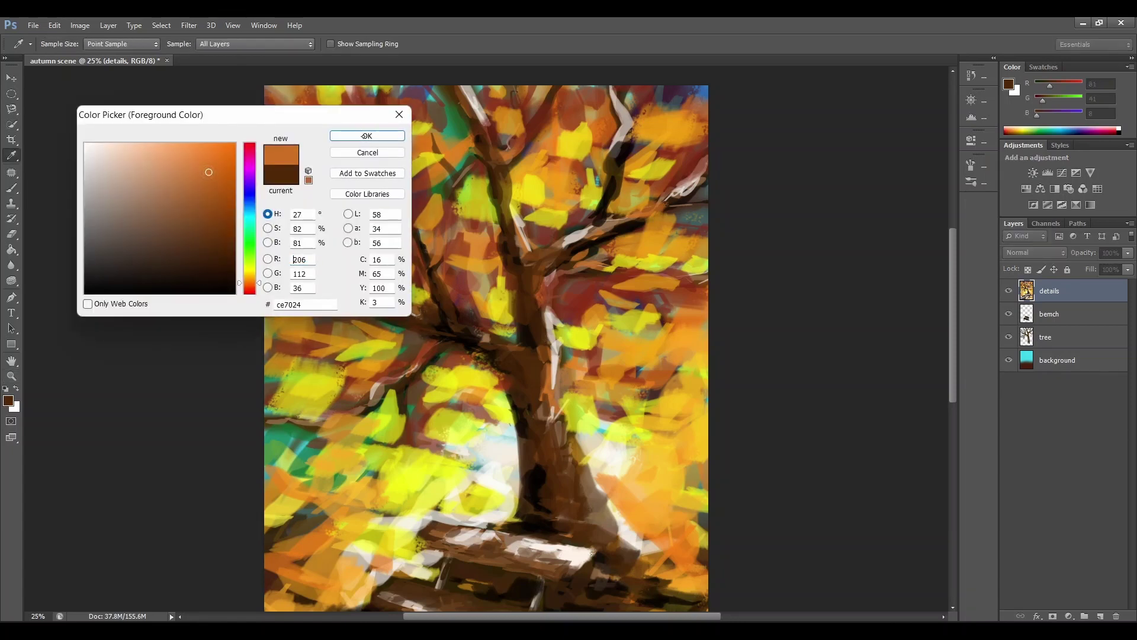
left_click(366, 136)
mouse_move(551, 464)
left_mouse_down()
mouse_move(586, 518)
mouse_move(590, 486)
mouse_move(582, 492)
mouse_move(611, 544)
mouse_move(599, 555)
mouse_move(616, 561)
mouse_move(619, 533)
mouse_move(542, 439)
left_mouse_up()
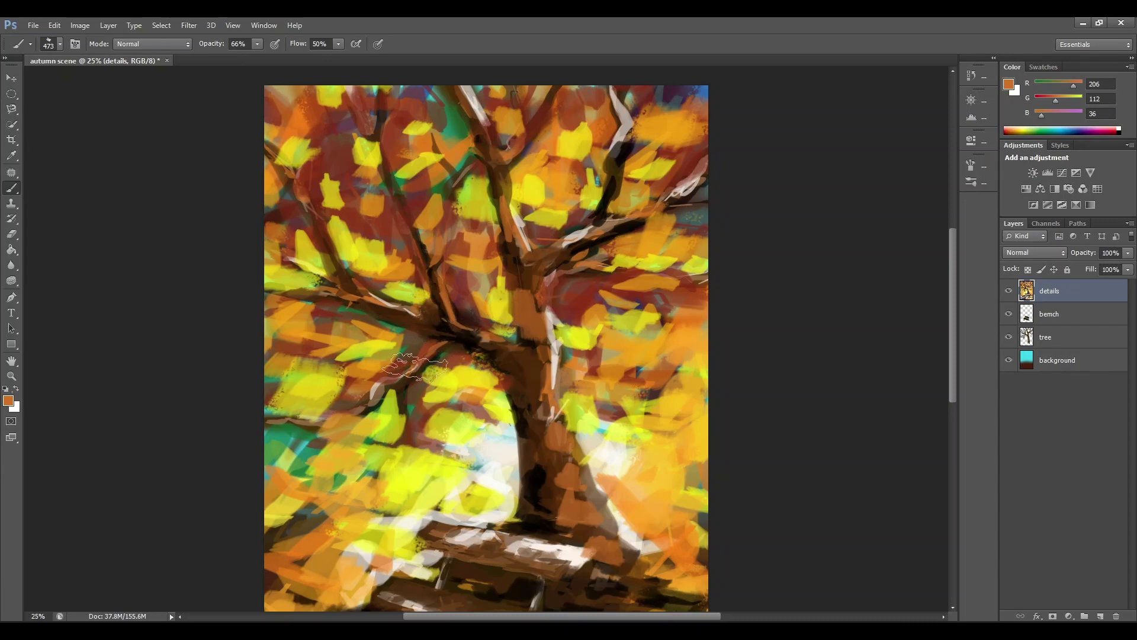
Step: Paint pale peach (#edb282) highlights on the root, the trunk's right side and the central and right-hand branches
left_click(8, 401)
left_click(152, 154)
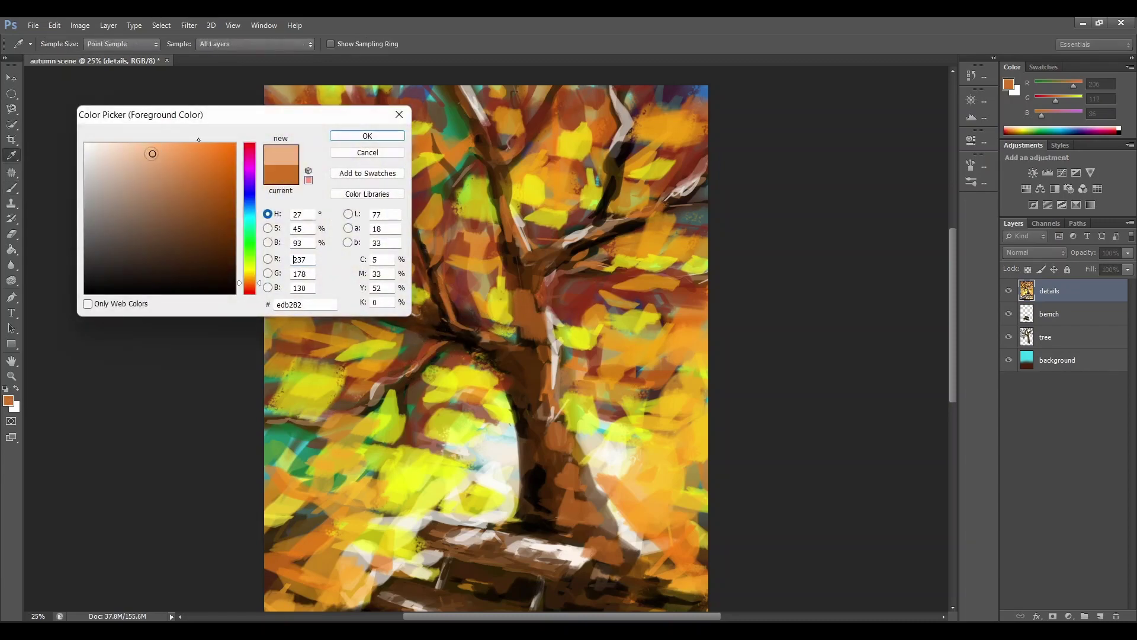
left_click(349, 137)
mouse_move(592, 485)
left_mouse_down()
mouse_move(576, 486)
mouse_move(586, 485)
left_mouse_up()
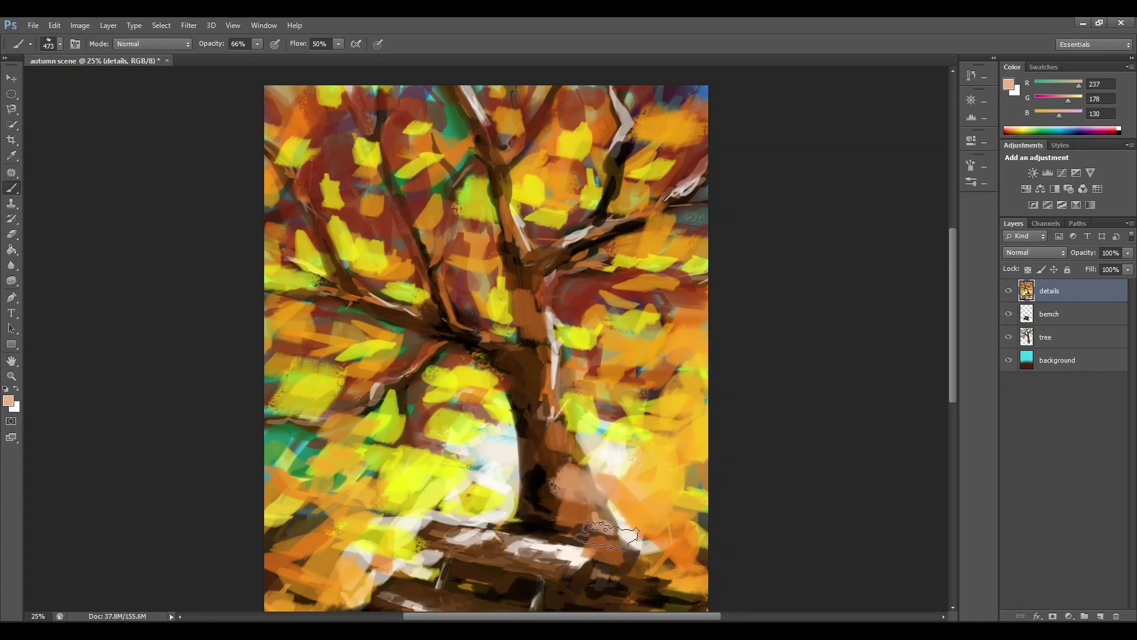
left_click_drag(606, 536, 614, 545)
left_click_drag(563, 447, 562, 412)
mouse_move(541, 355)
left_mouse_down()
mouse_move(530, 263)
mouse_move(563, 237)
mouse_move(544, 244)
mouse_move(489, 168)
left_mouse_up()
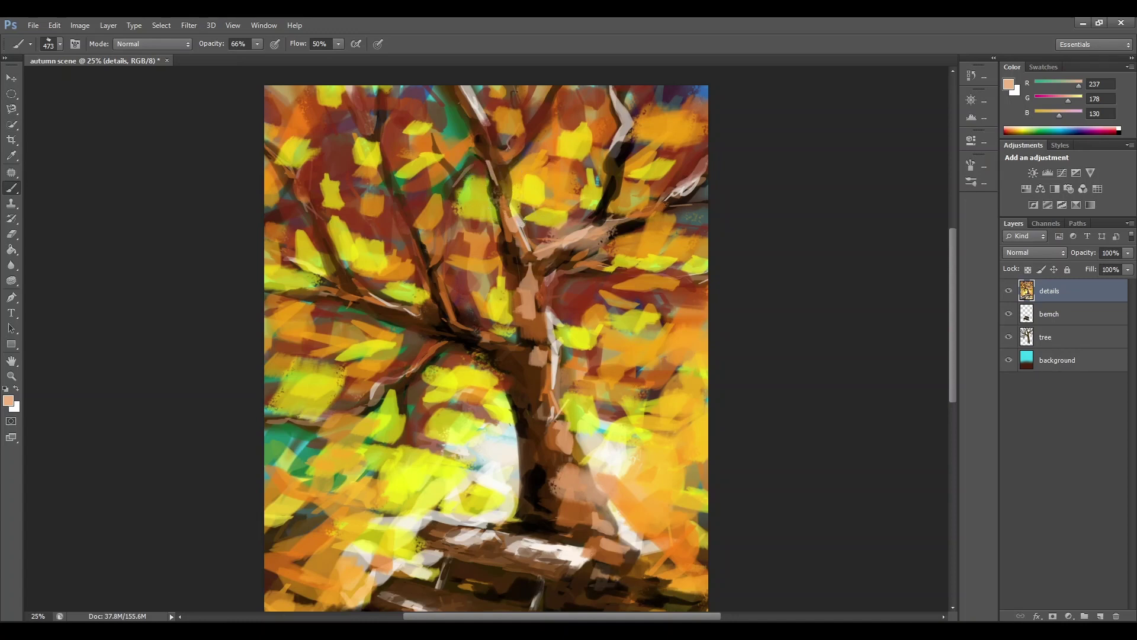
Step: Paint cyan (#4ce2ef) sky patches at the upper left edge and the top of the canopy beside the central branch
left_click(8, 401)
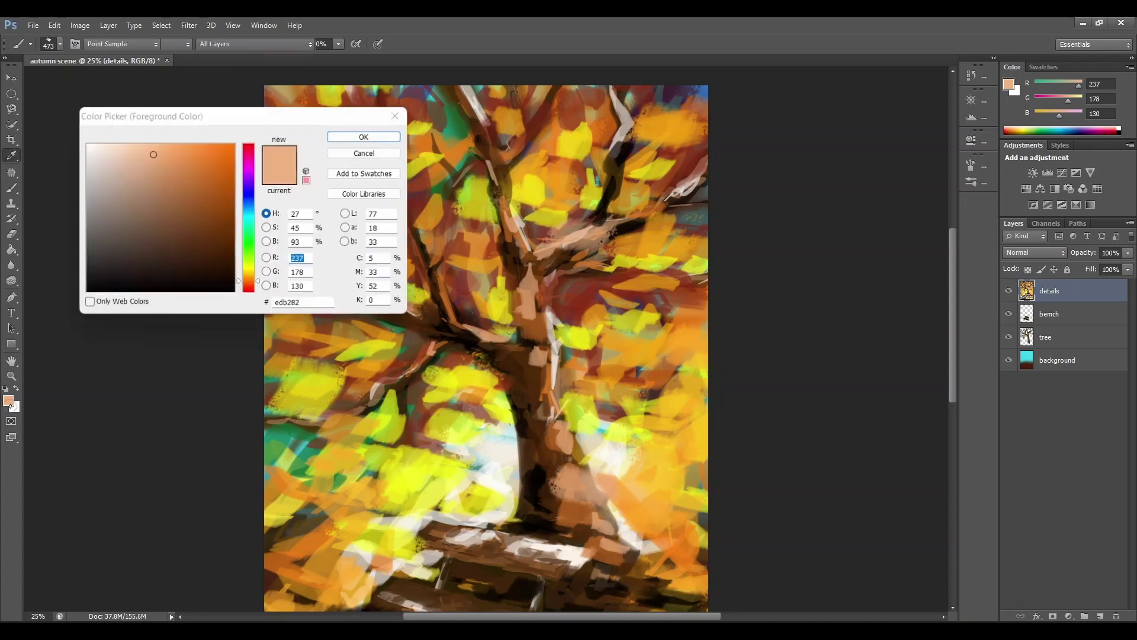
left_click(247, 215)
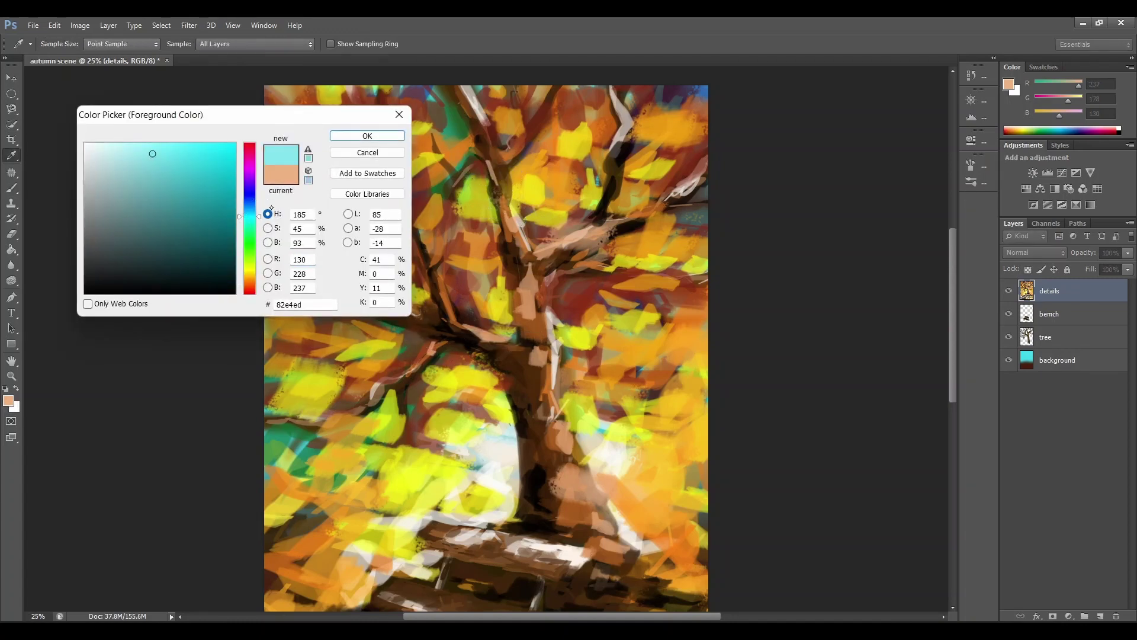
left_click(188, 153)
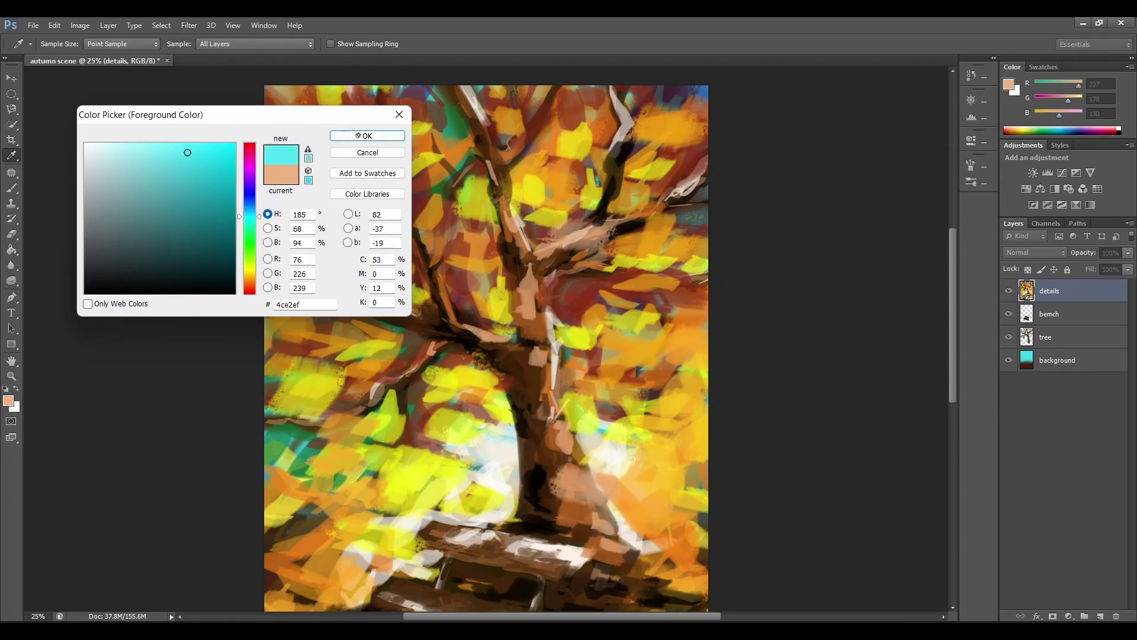
key("Return")
mouse_move(276, 225)
left_mouse_down()
mouse_move(256, 208)
mouse_move(269, 221)
left_mouse_up()
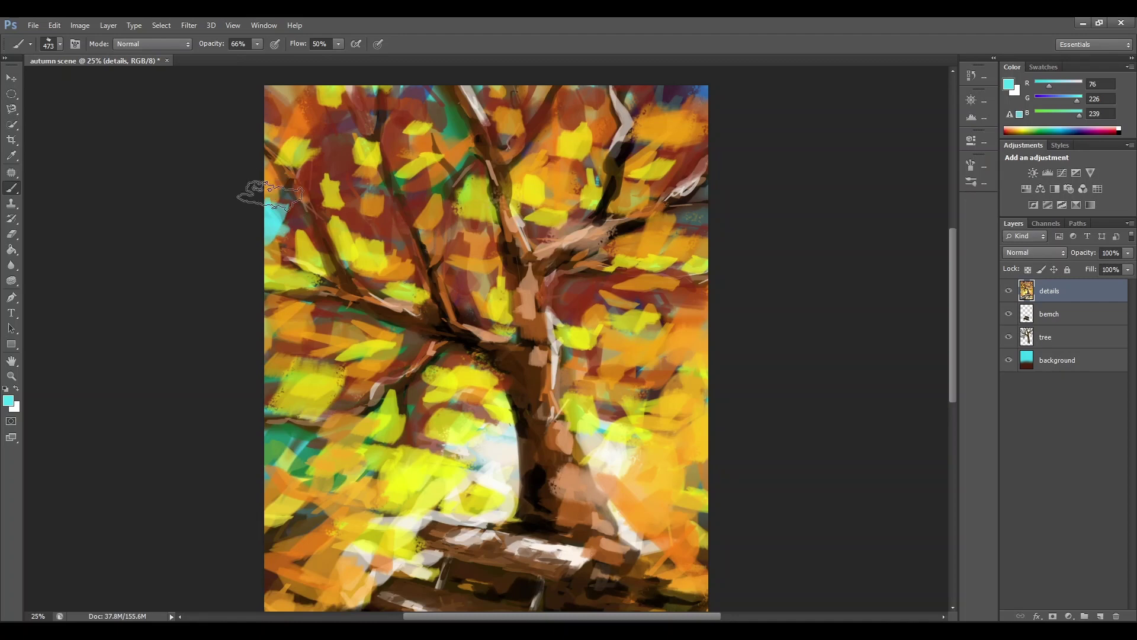
mouse_move(421, 111)
left_mouse_down()
mouse_move(414, 104)
mouse_move(450, 113)
mouse_move(442, 102)
left_mouse_up()
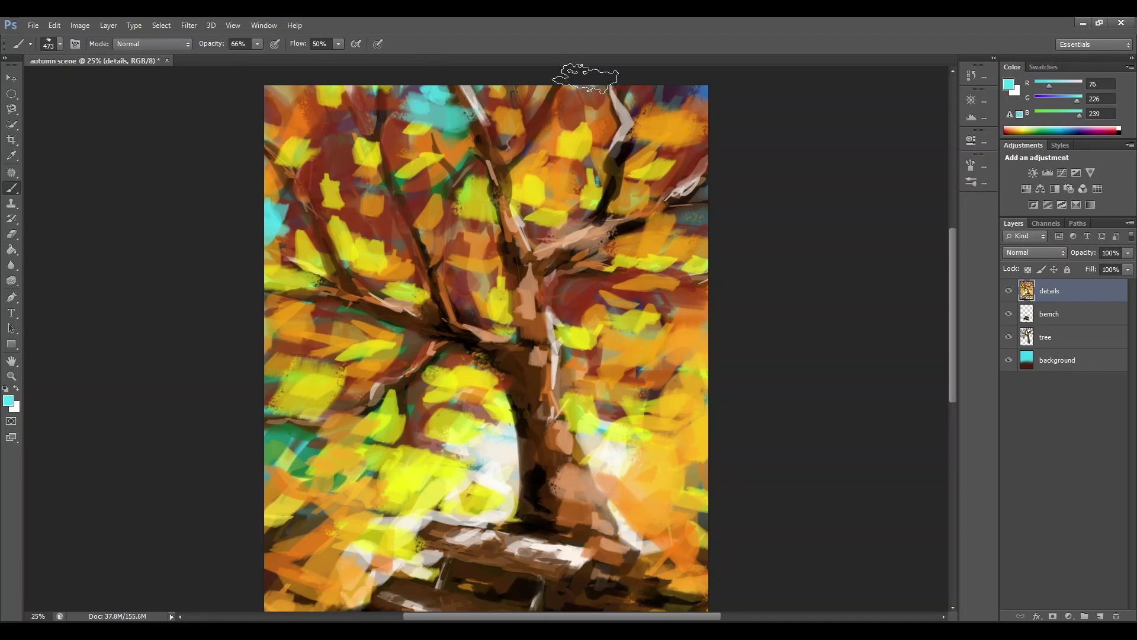
Step: Add cyan sky patches in the upper right corner, right of the trunk, and along the canopy's lower left edge
mouse_move(731, 83)
left_mouse_down()
mouse_move(680, 120)
mouse_move(673, 152)
mouse_move(705, 141)
left_mouse_up()
left_click_drag(693, 228, 718, 263)
left_click_drag(618, 330, 654, 291)
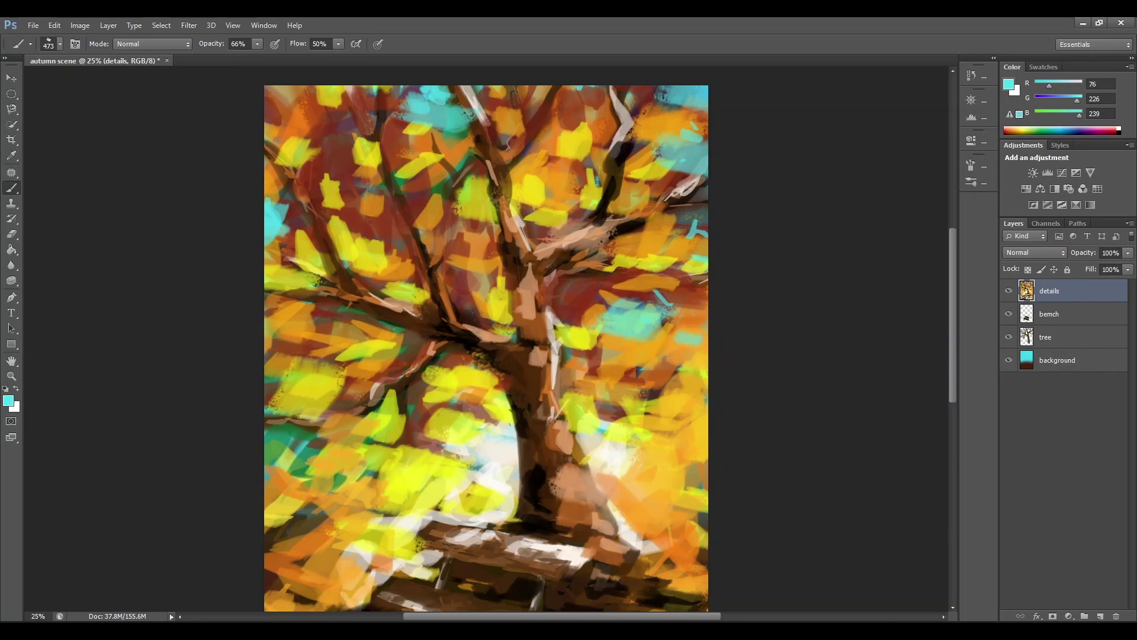
left_click_drag(254, 381, 274, 374)
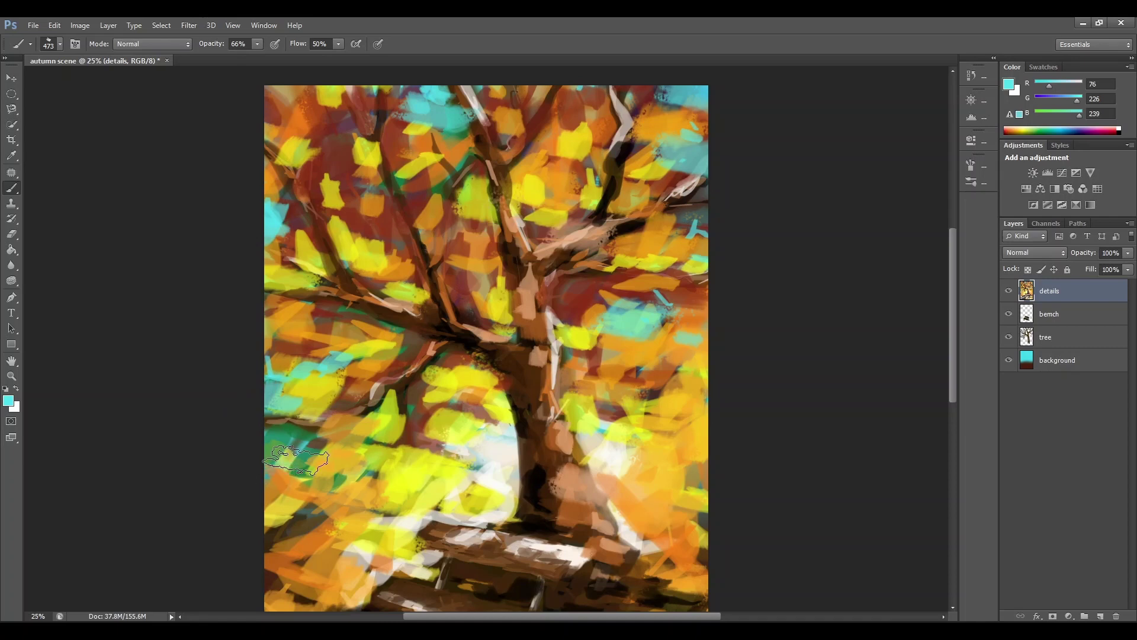
mouse_move(304, 455)
left_mouse_down()
mouse_move(272, 471)
mouse_move(292, 499)
left_mouse_up()
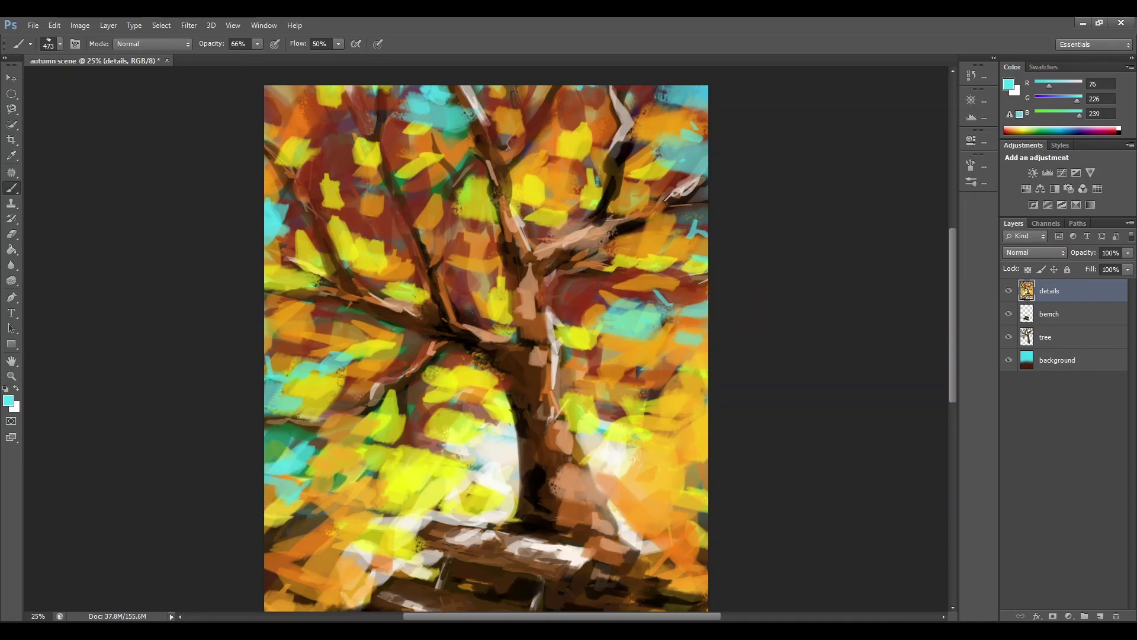
Step: Paint bright red (RGB 252, 44, 3) foliage patches among the upper left branches
left_click(8, 401)
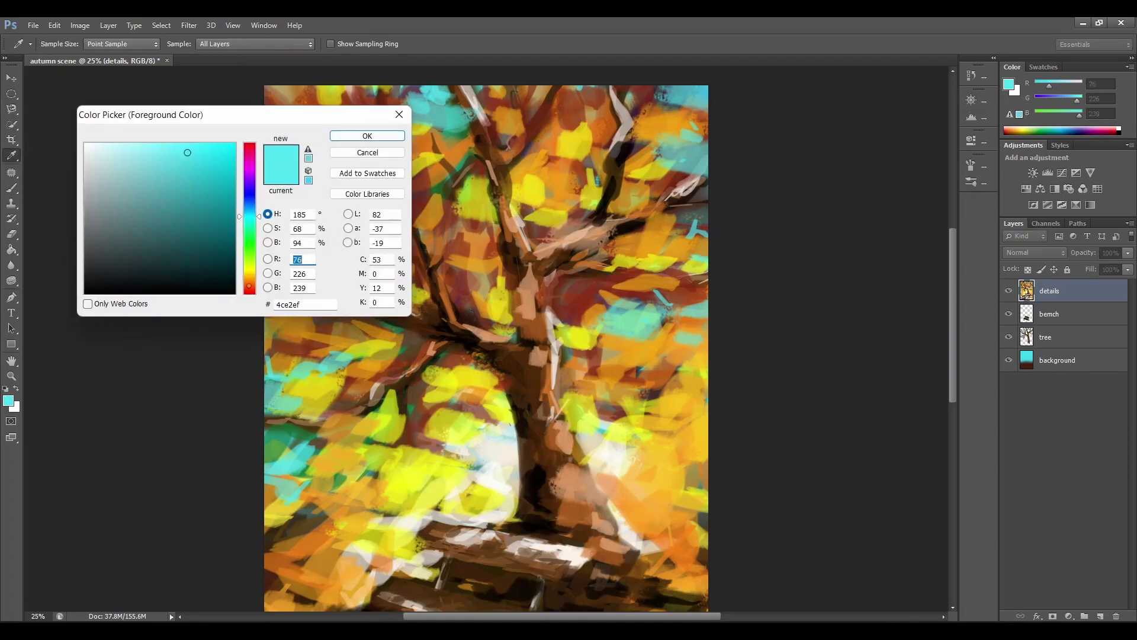
left_click(249, 285)
left_click(250, 290)
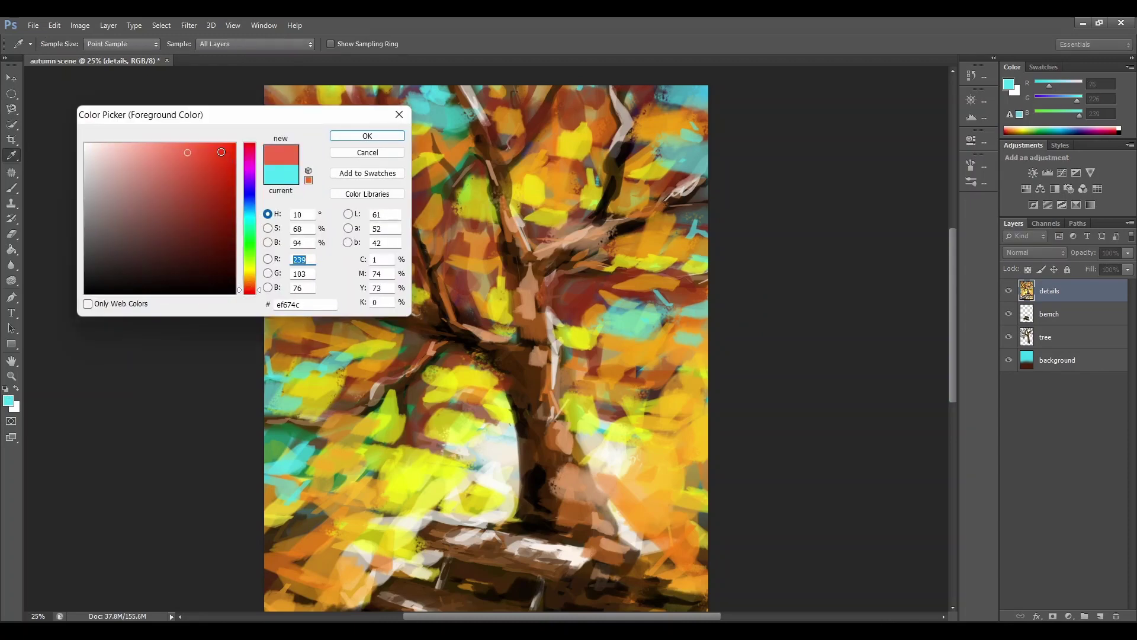
left_click(357, 136)
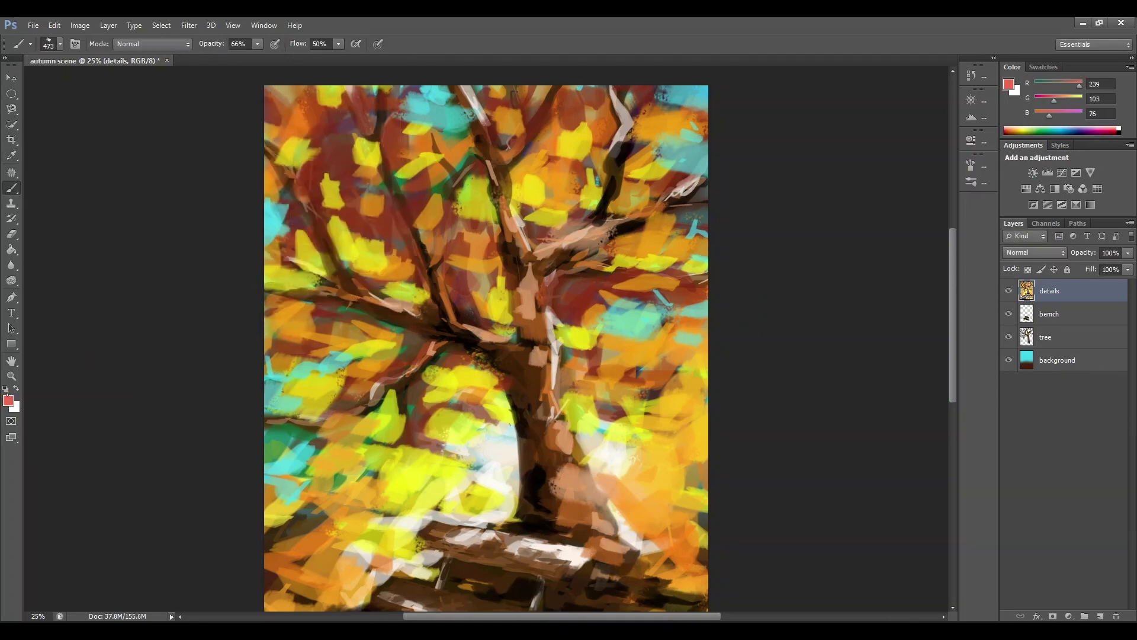
left_click(7, 399)
left_click(224, 153)
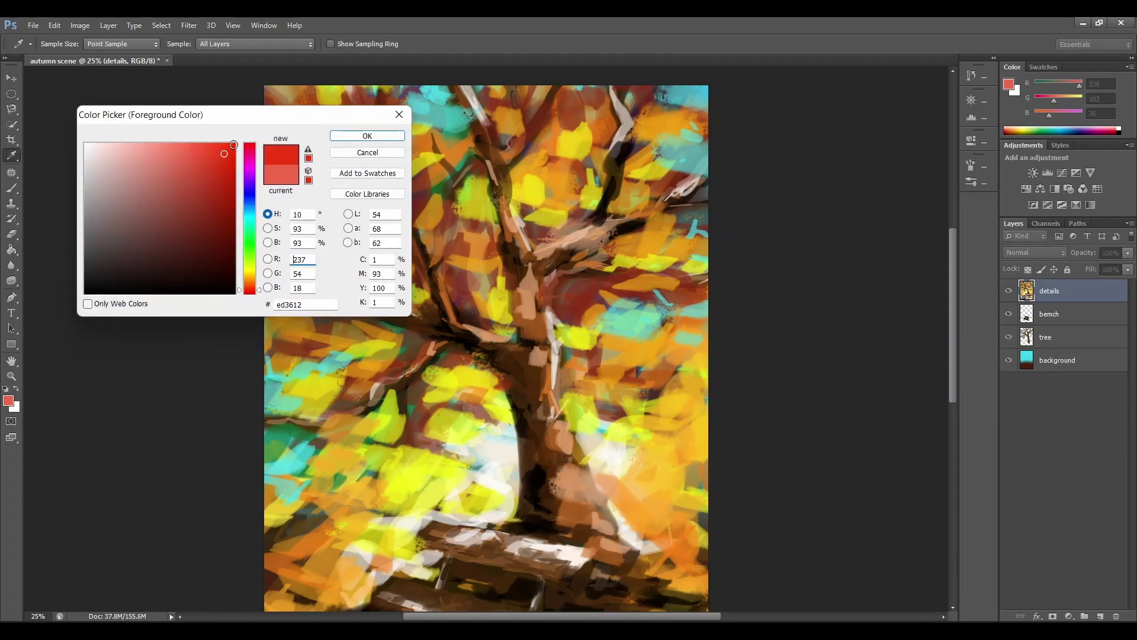
key("Return")
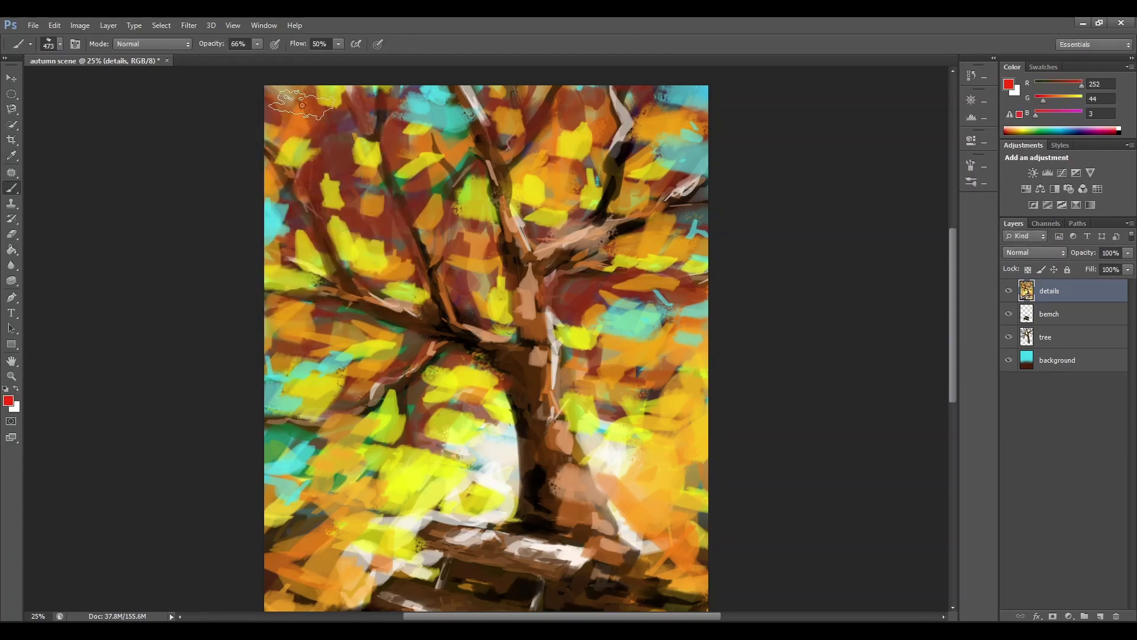
left_click(302, 105)
mouse_move(325, 167)
left_mouse_down()
mouse_move(336, 142)
mouse_move(337, 174)
mouse_move(362, 223)
left_mouse_up()
mouse_move(413, 141)
left_mouse_down()
mouse_move(408, 151)
mouse_move(415, 105)
left_mouse_up()
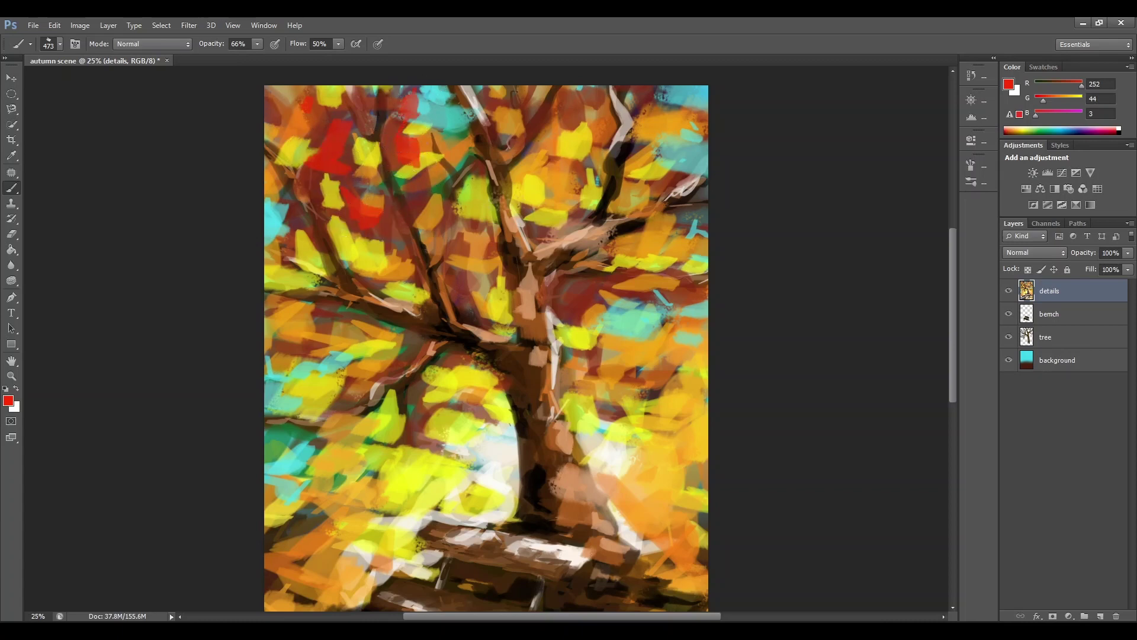
Step: Paint bright red foliage left of the upper trunk, below the right-hand branch and among the upper right branches
mouse_move(460, 192)
left_mouse_down()
mouse_move(447, 225)
mouse_move(491, 263)
left_mouse_up()
left_click_drag(583, 270, 699, 281)
left_click_drag(596, 252, 572, 299)
left_click_drag(598, 139, 554, 165)
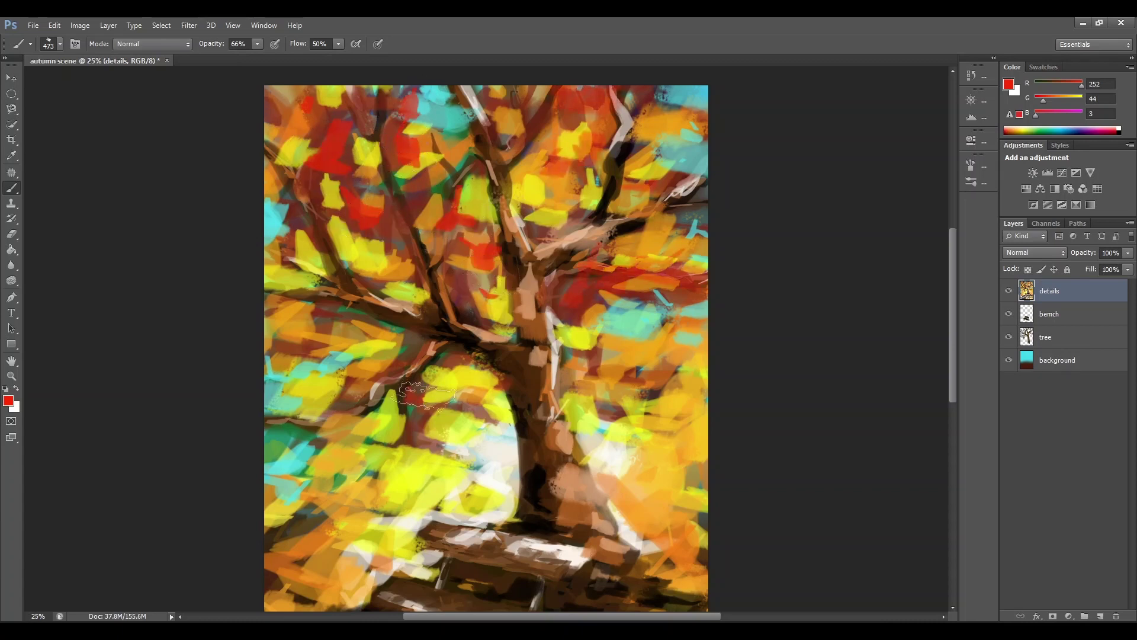
left_click_drag(565, 98, 605, 101)
Step: Add bright red foliage around and beneath the left-hand branches, along the left edge and above the right-hand branch
left_click_drag(410, 398, 426, 391)
mouse_move(400, 336)
left_mouse_down()
mouse_move(391, 348)
mouse_move(377, 264)
left_mouse_up()
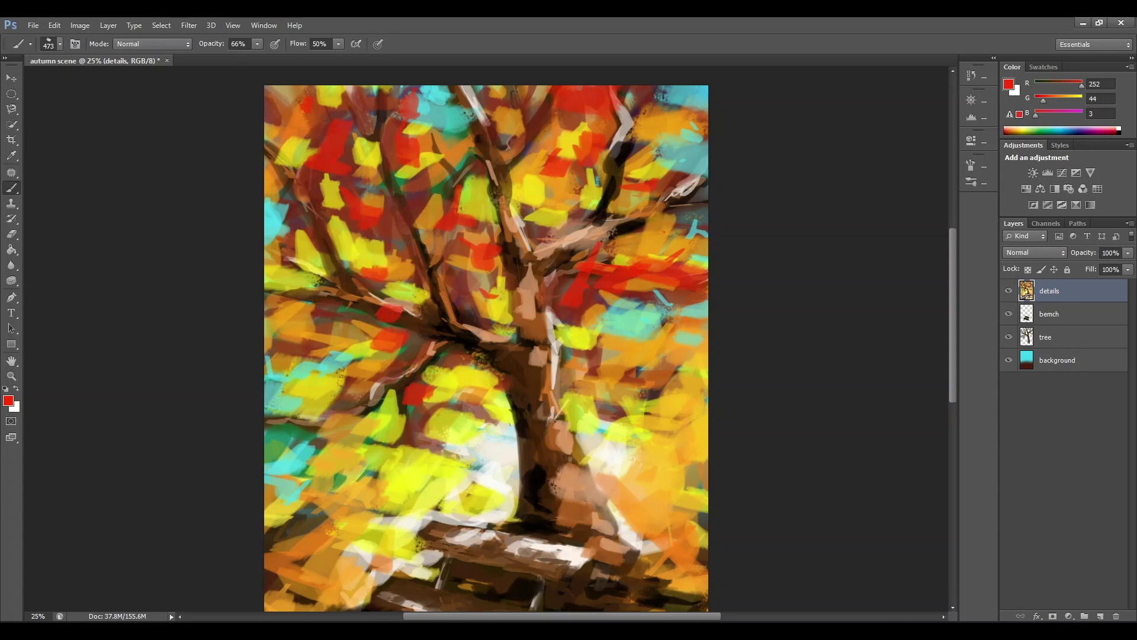
mouse_move(323, 361)
left_mouse_down()
mouse_move(344, 370)
mouse_move(311, 391)
mouse_move(413, 398)
left_mouse_up()
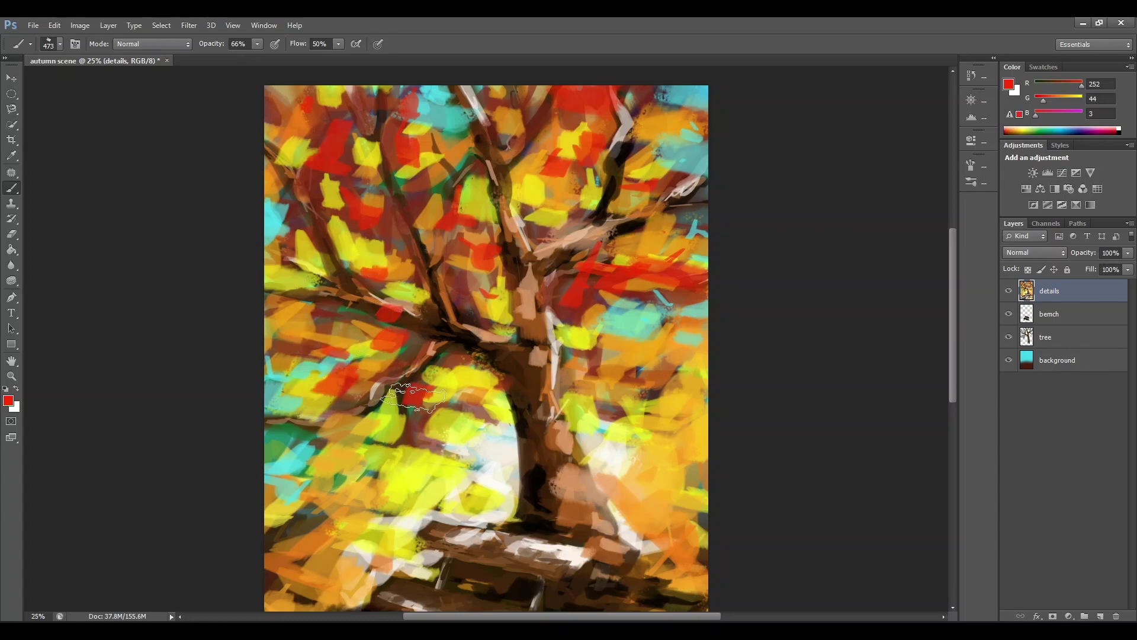
left_click_drag(477, 413, 481, 371)
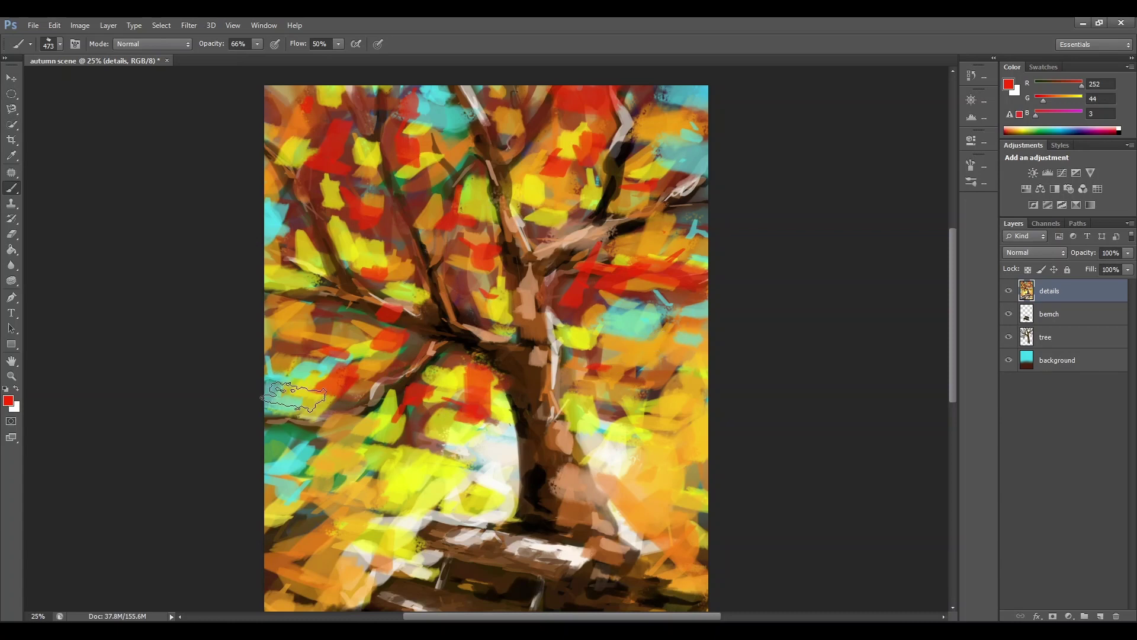
left_click_drag(287, 406, 337, 400)
left_click_drag(295, 441, 281, 447)
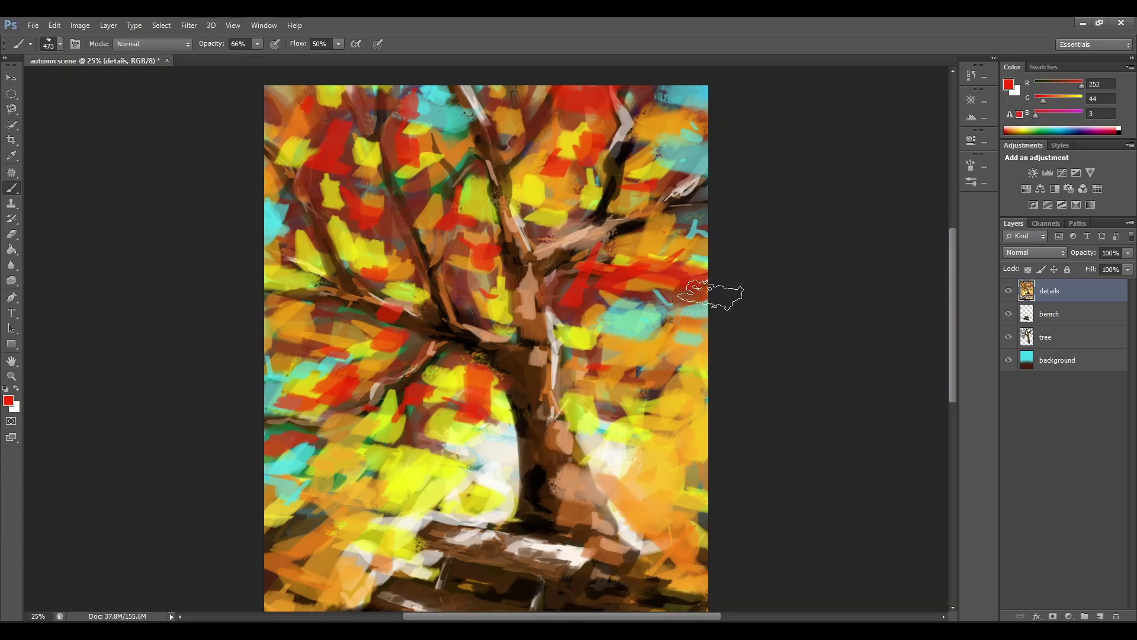
left_click_drag(583, 196, 569, 201)
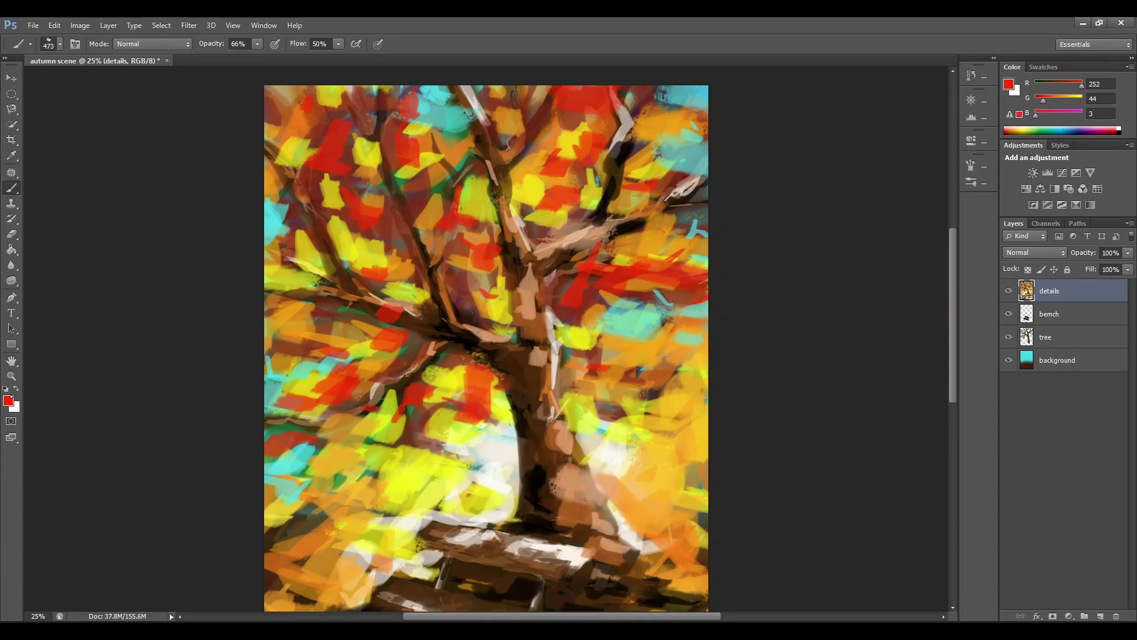
Step: Paint bright yellow (#f9fc03) leaf strokes at the top centre, near the fork, under the left-hand branches and over the right-hand red foliage
left_click(9, 400)
left_click(248, 268)
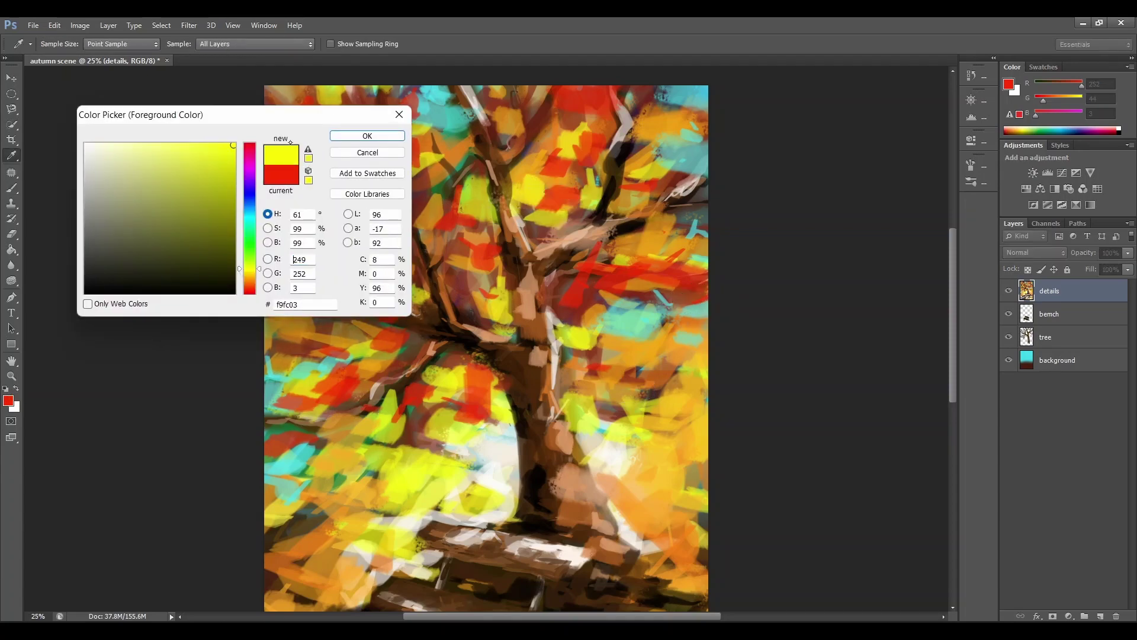
left_click(352, 135)
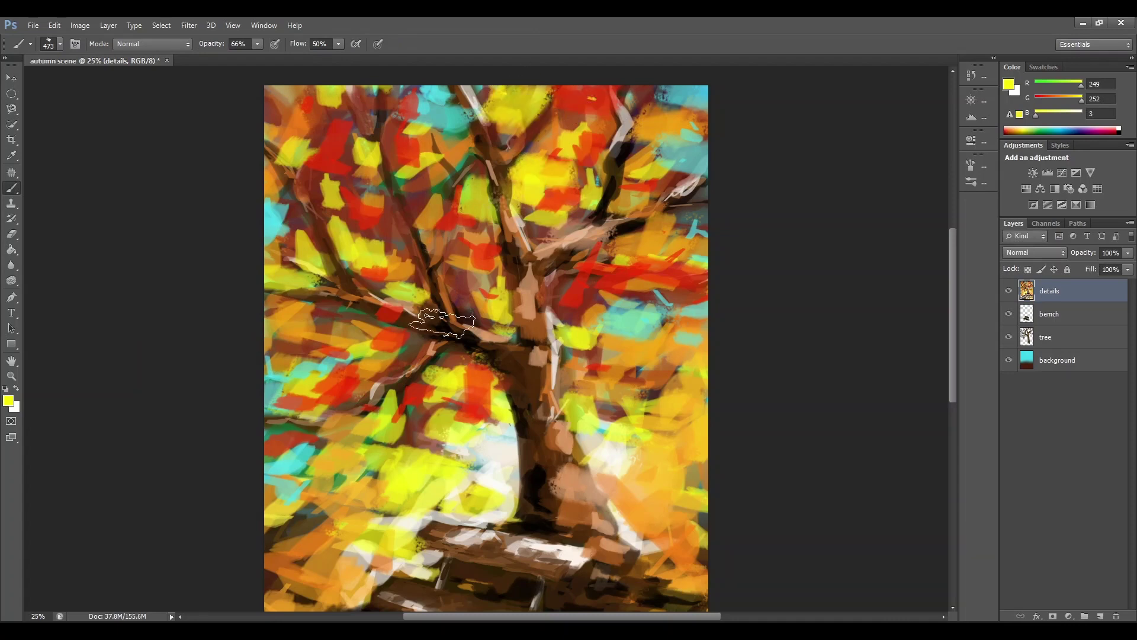
left_click_drag(463, 300, 481, 310)
left_click_drag(351, 367, 362, 372)
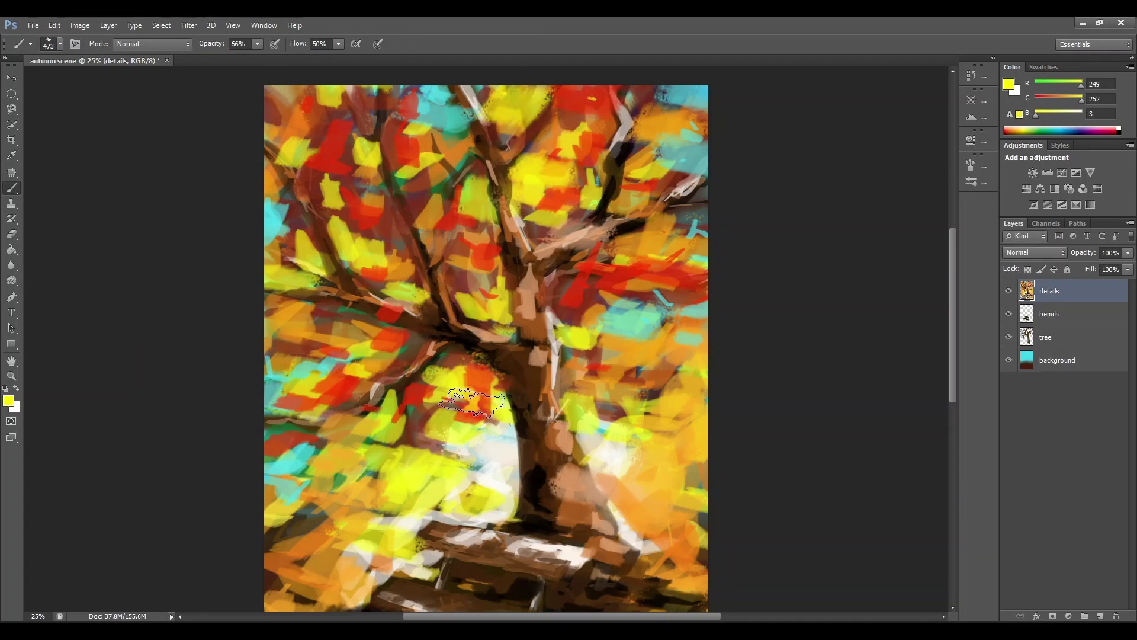
left_click_drag(460, 392, 475, 406)
left_click_drag(624, 279, 638, 284)
left_click_drag(656, 235, 678, 246)
Step: Paint dark red (#b53715) foliage strokes on both sides of the upper trunk, over the base of the right-hand branch and beneath it
left_click(218, 186)
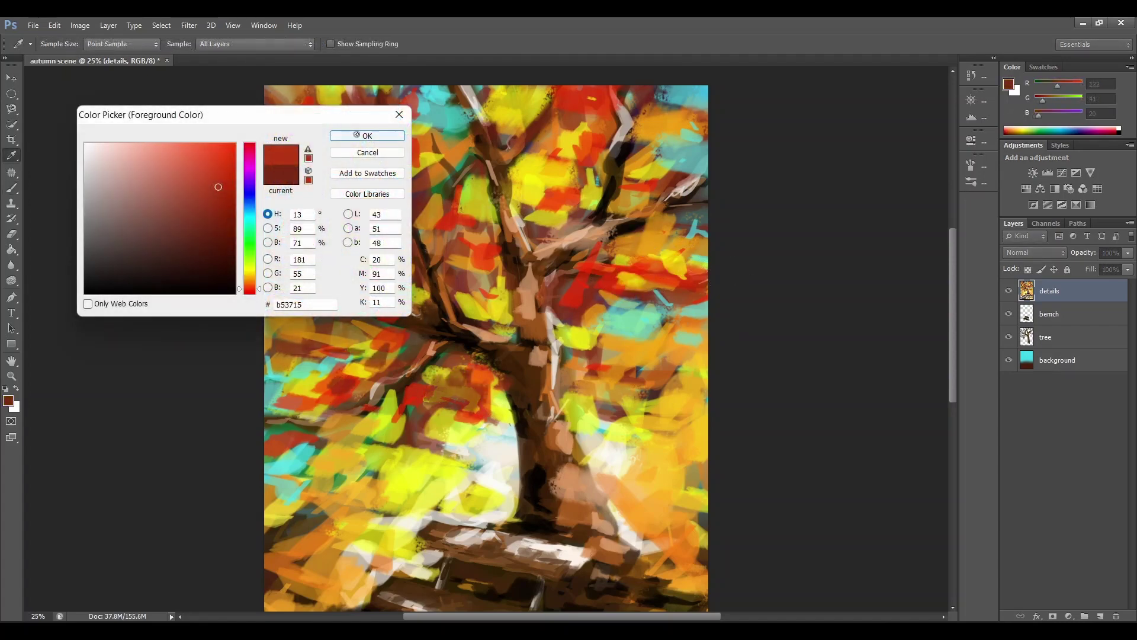
left_click(367, 136)
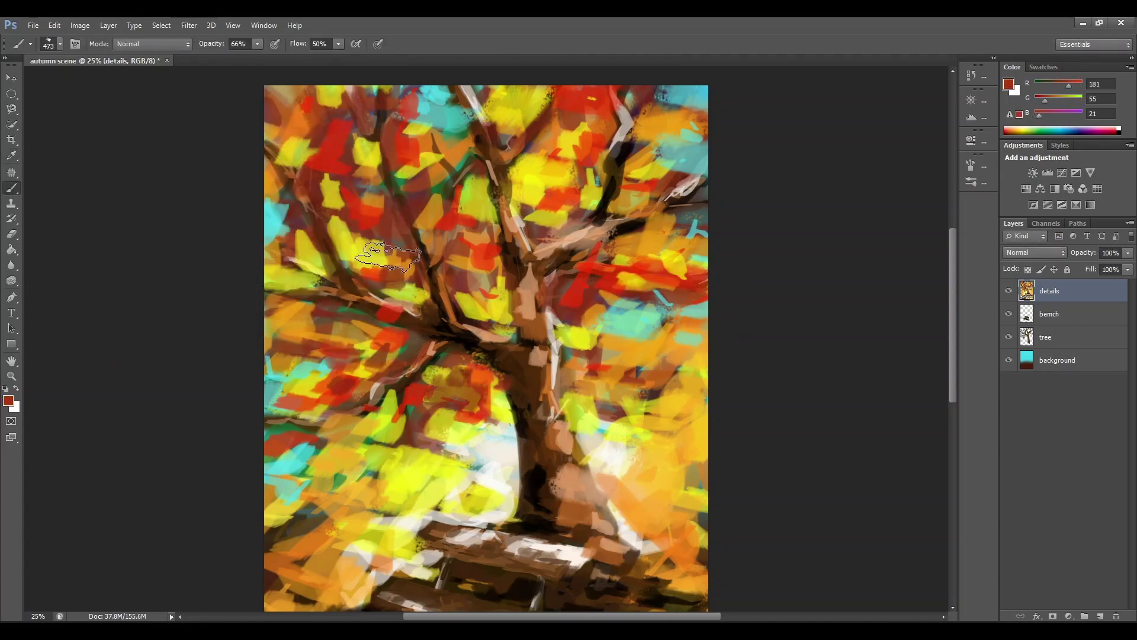
left_click_drag(477, 214, 487, 202)
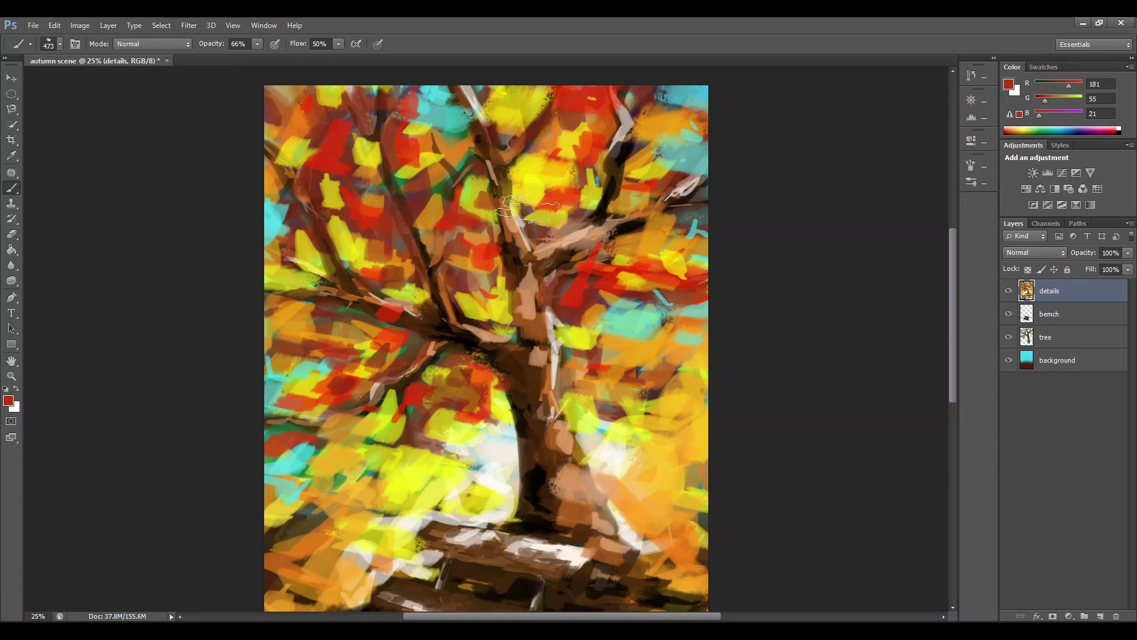
left_click_drag(567, 211, 565, 210)
left_click_drag(532, 251, 572, 227)
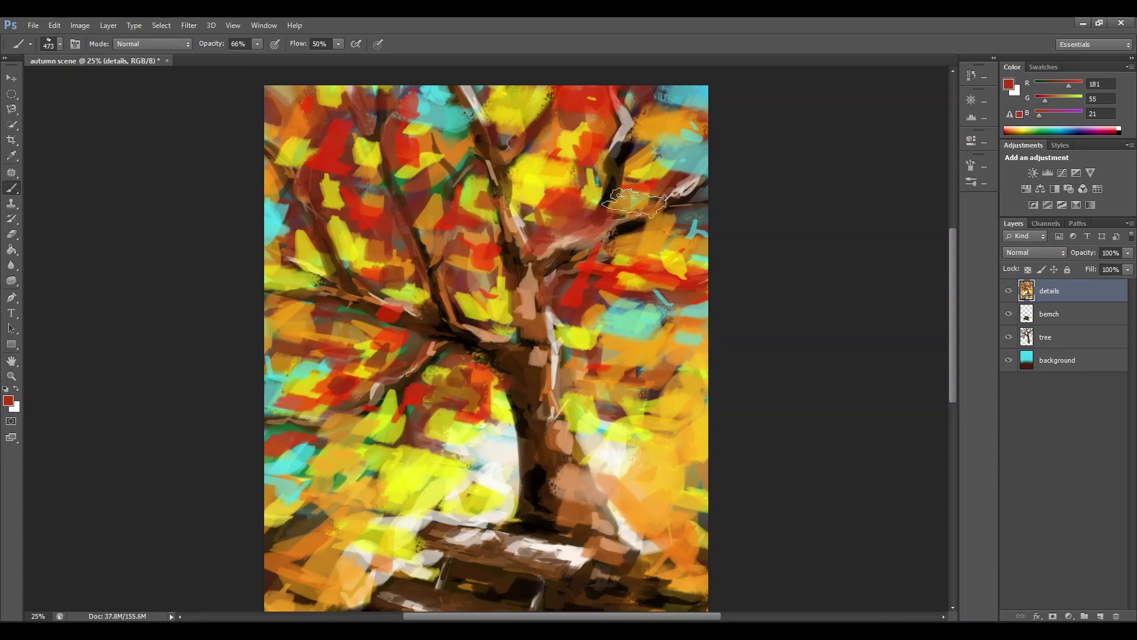
mouse_move(630, 286)
left_mouse_down()
mouse_move(621, 263)
mouse_move(581, 267)
mouse_move(577, 368)
mouse_move(531, 365)
left_mouse_up()
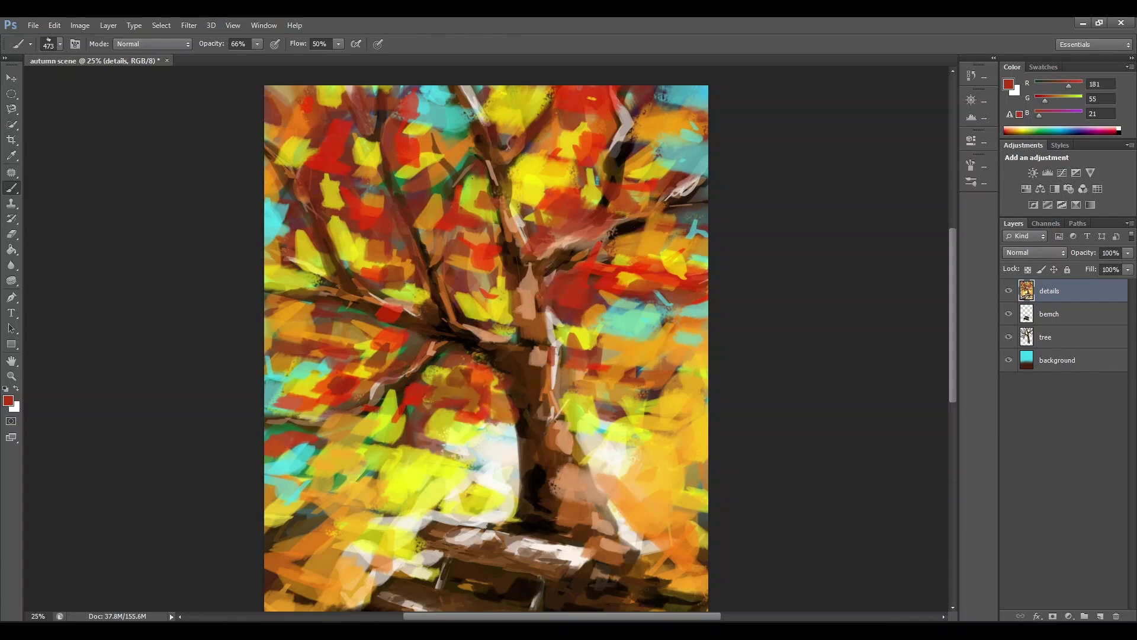
Step: Paint pale pink (#dfbab1) patches left of the upper trunk, under the left-hand branches and in the yellow foliage beside the lower trunk
left_click(8, 401)
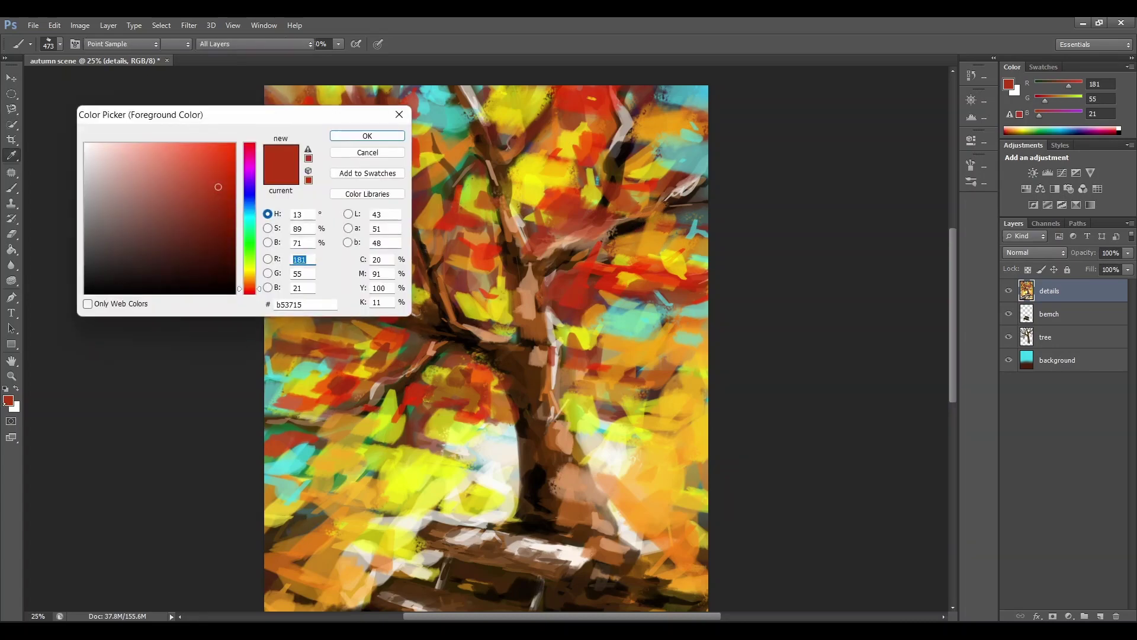
left_click(115, 162)
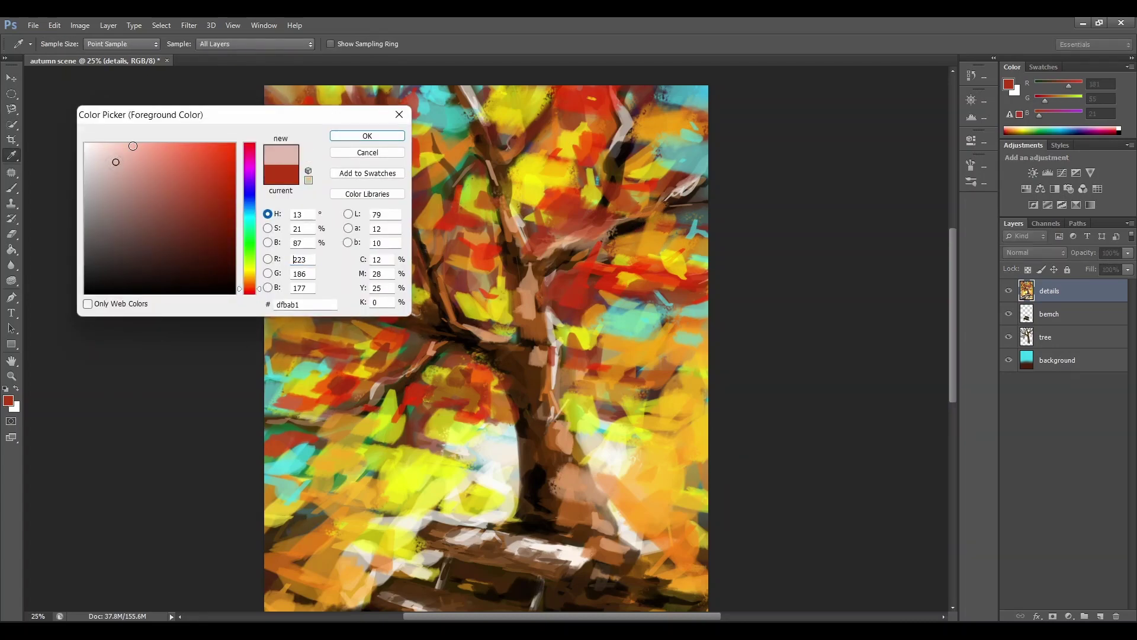
key("Return")
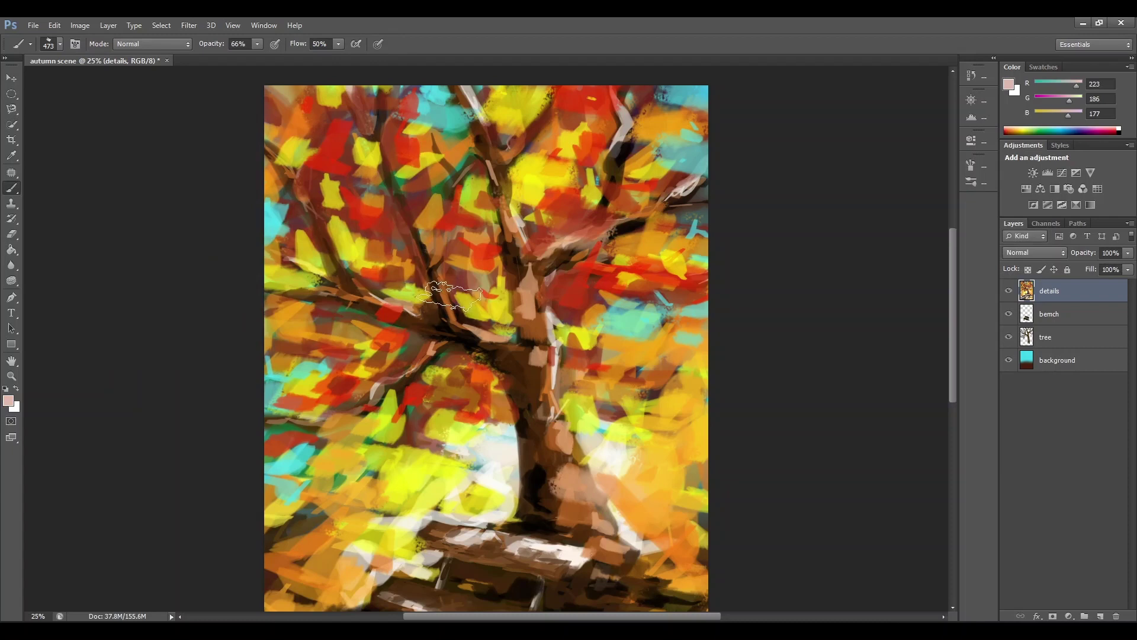
left_click_drag(477, 267, 466, 270)
left_click_drag(443, 387, 430, 390)
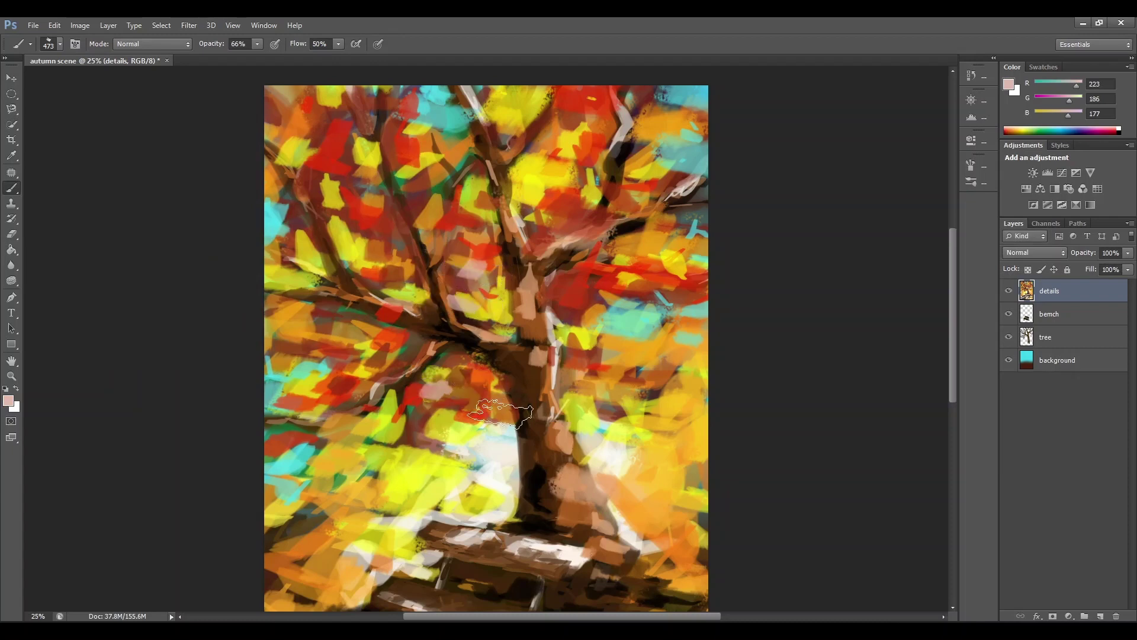
left_click_drag(500, 413, 492, 408)
mouse_move(418, 443)
left_mouse_down()
mouse_move(408, 471)
mouse_move(428, 460)
mouse_move(465, 466)
mouse_move(442, 481)
mouse_move(463, 452)
mouse_move(430, 492)
mouse_move(419, 519)
left_mouse_up()
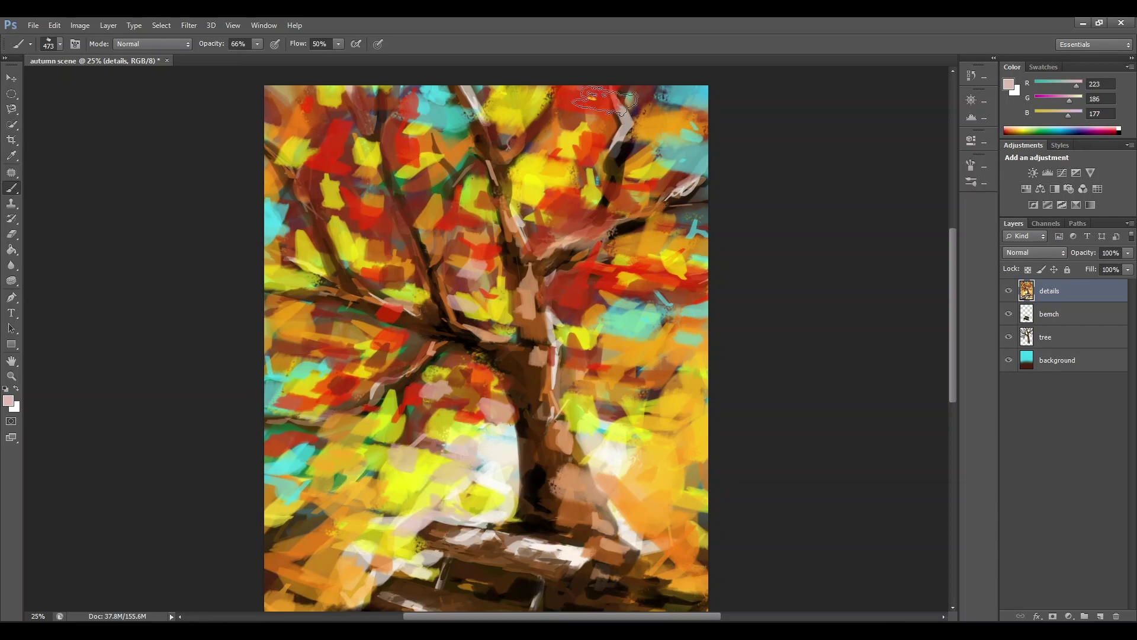
Step: Add pale pink patches in the upper left corner, along the left edge, right of the trunk and on the lower right ground
left_click_drag(292, 143, 272, 101)
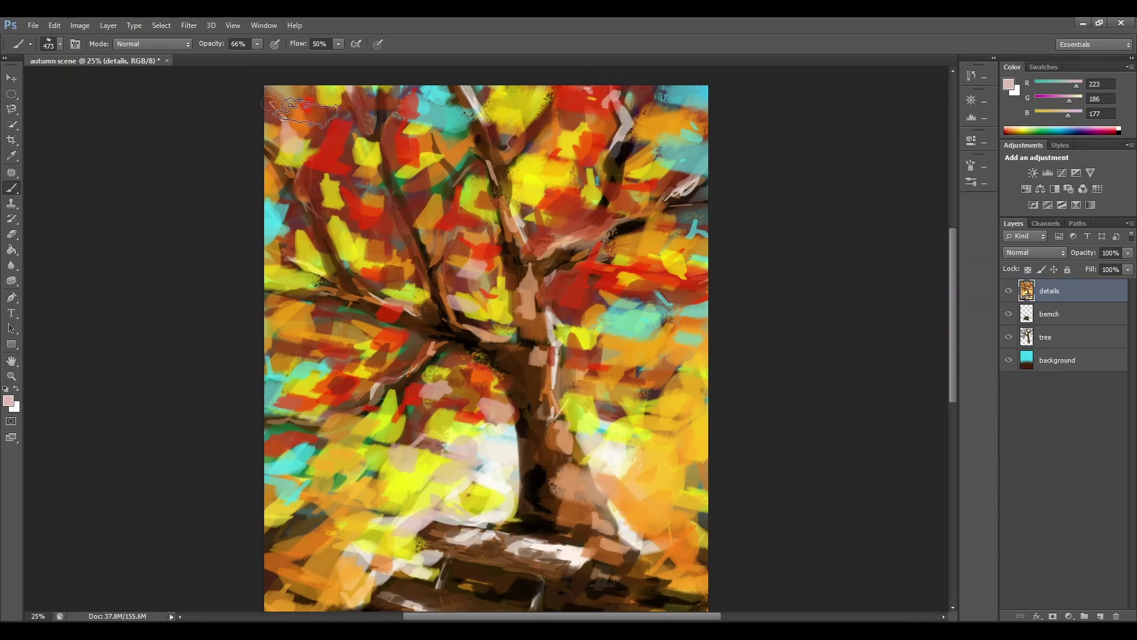
mouse_move(293, 289)
left_mouse_down()
mouse_move(312, 358)
mouse_move(254, 376)
left_mouse_up()
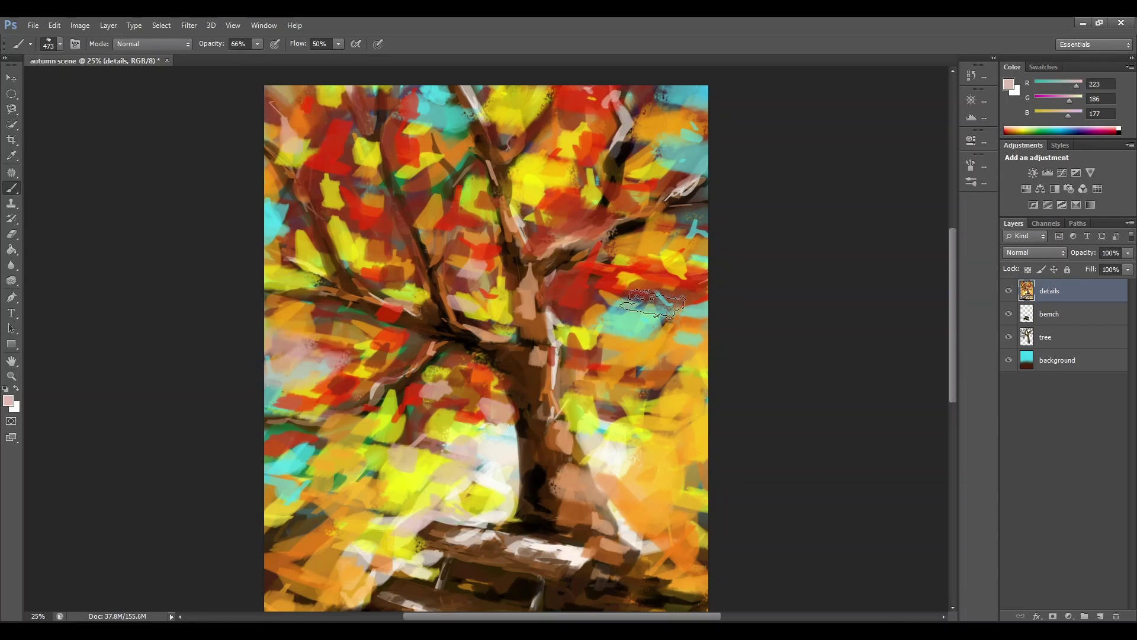
mouse_move(686, 319)
left_mouse_down()
mouse_move(686, 336)
mouse_move(742, 340)
left_mouse_up()
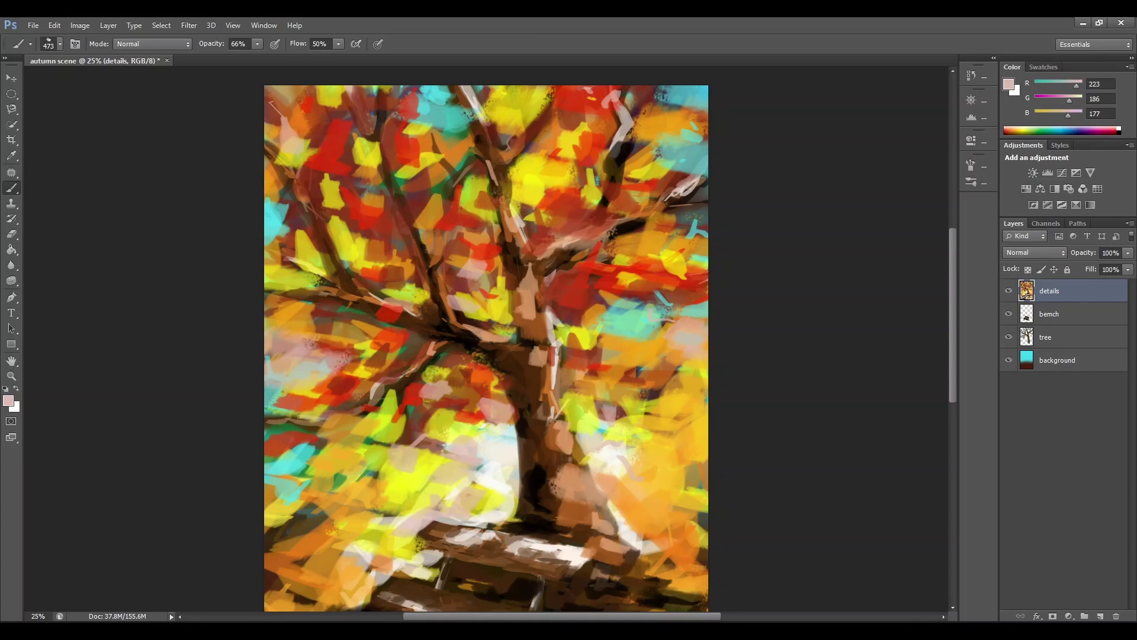
key("ctrl+minus")
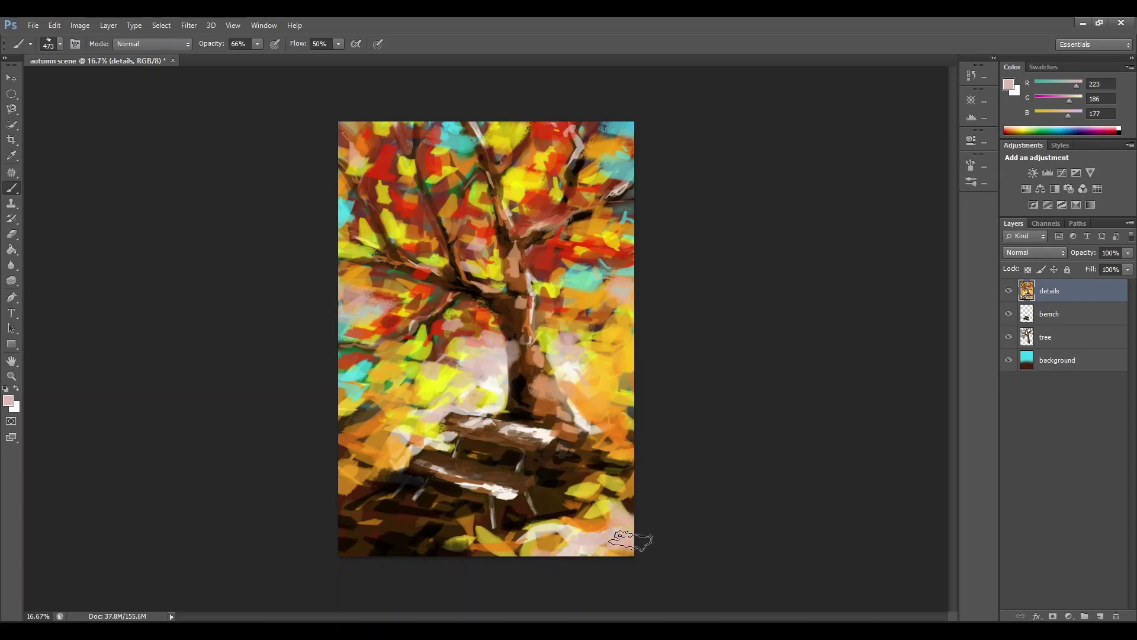
Step: Paint orange-red (#e75027) leaf strokes over the ground, the lower left foliage and the front bench seat
left_click(9, 401)
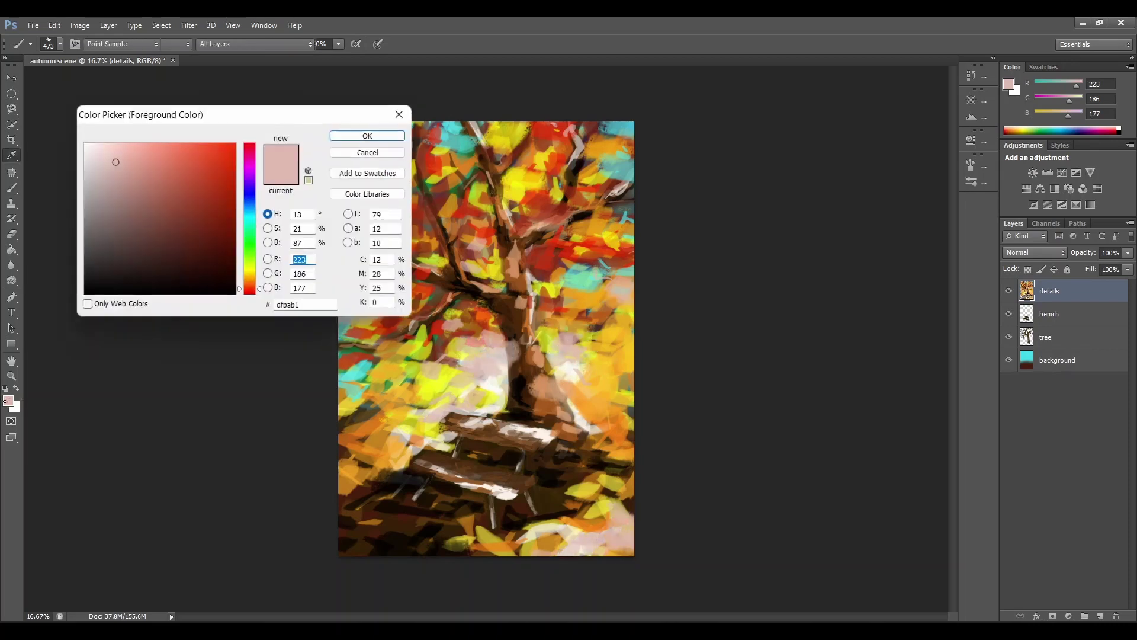
left_click(210, 157)
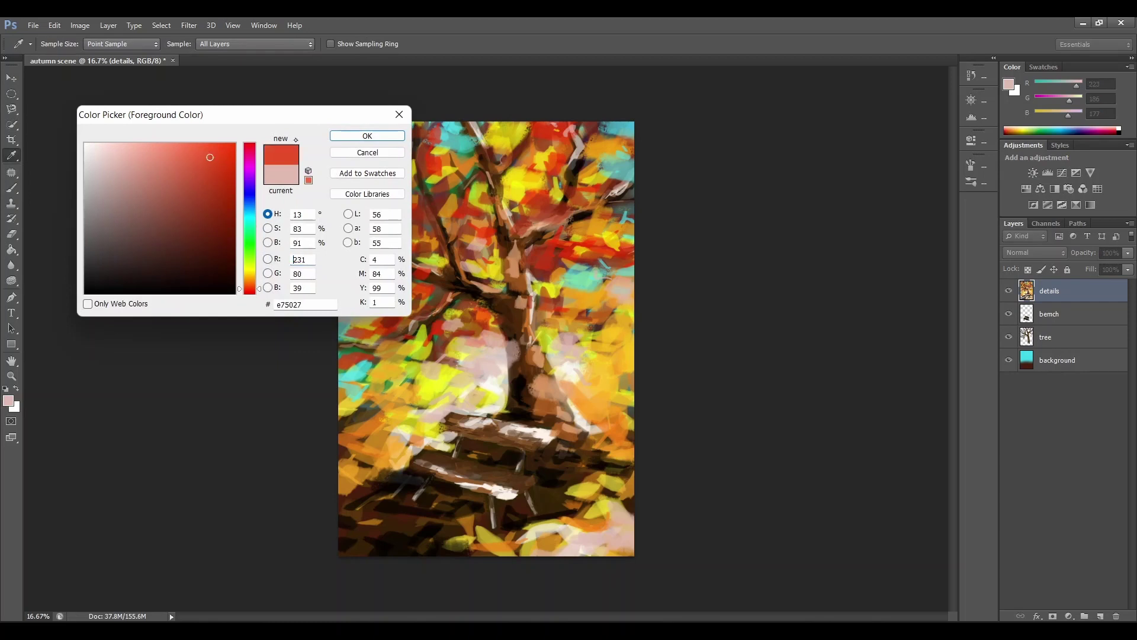
left_click(350, 137)
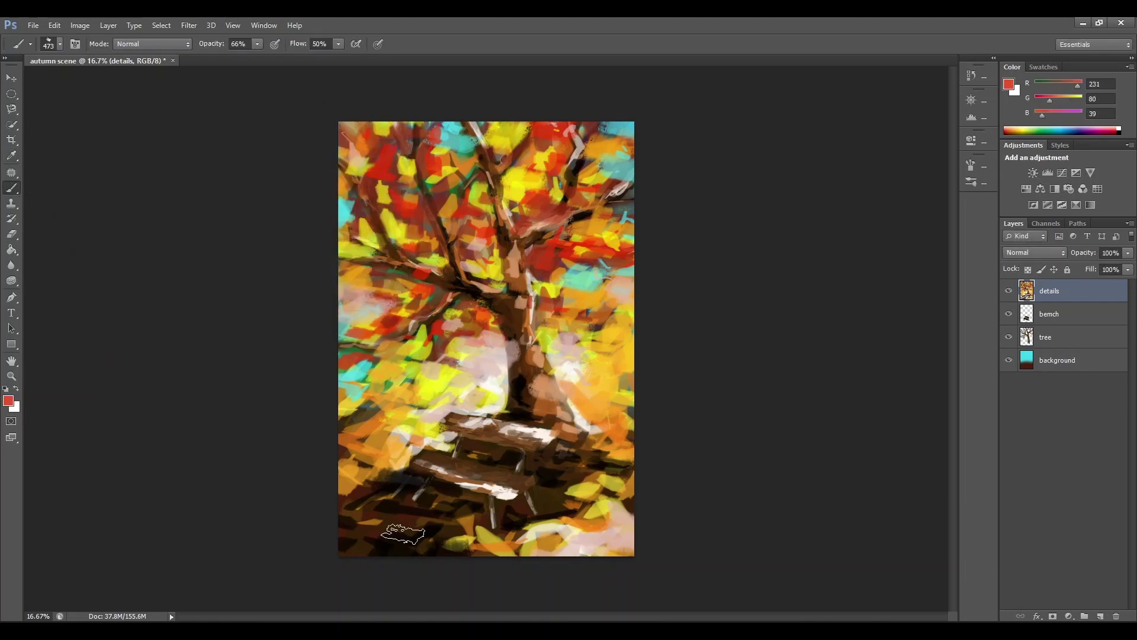
mouse_move(403, 534)
left_mouse_down()
mouse_move(457, 513)
mouse_move(453, 534)
mouse_move(480, 538)
mouse_move(470, 551)
mouse_move(561, 492)
mouse_move(573, 519)
mouse_move(597, 508)
mouse_move(619, 472)
mouse_move(573, 470)
mouse_move(585, 470)
mouse_move(370, 401)
mouse_move(325, 422)
left_mouse_up()
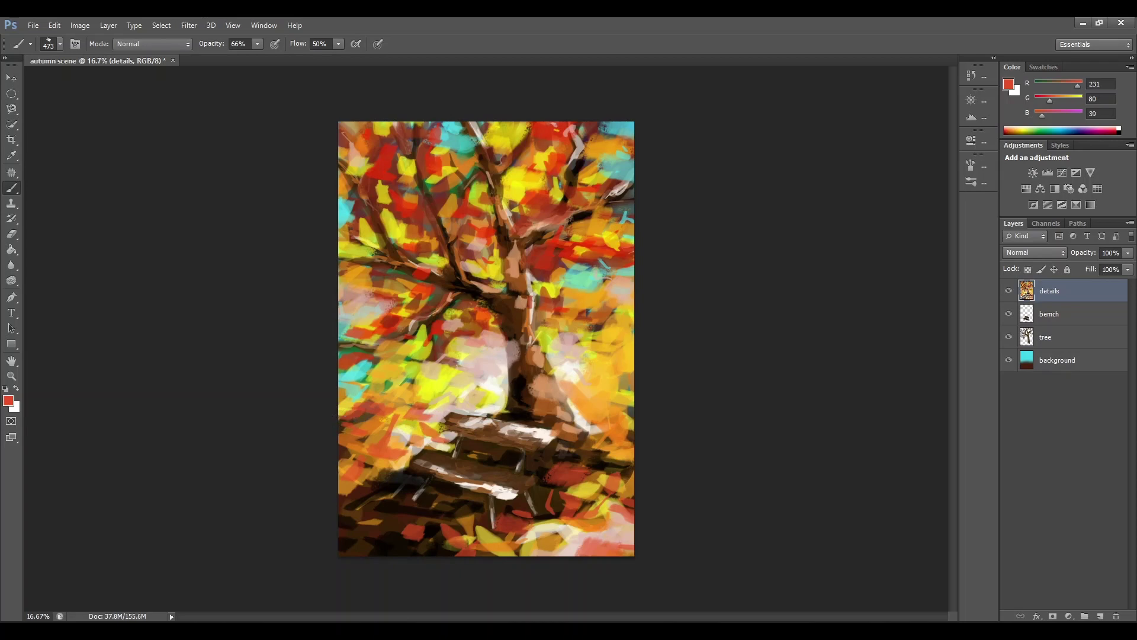
left_click_drag(508, 485, 517, 486)
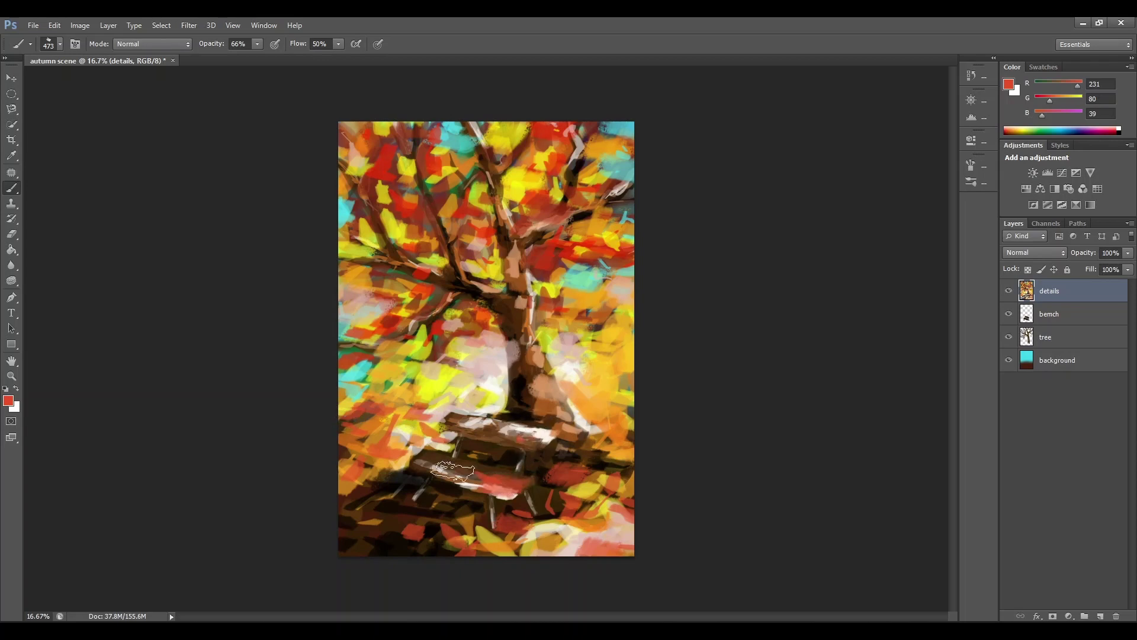
left_click(385, 519)
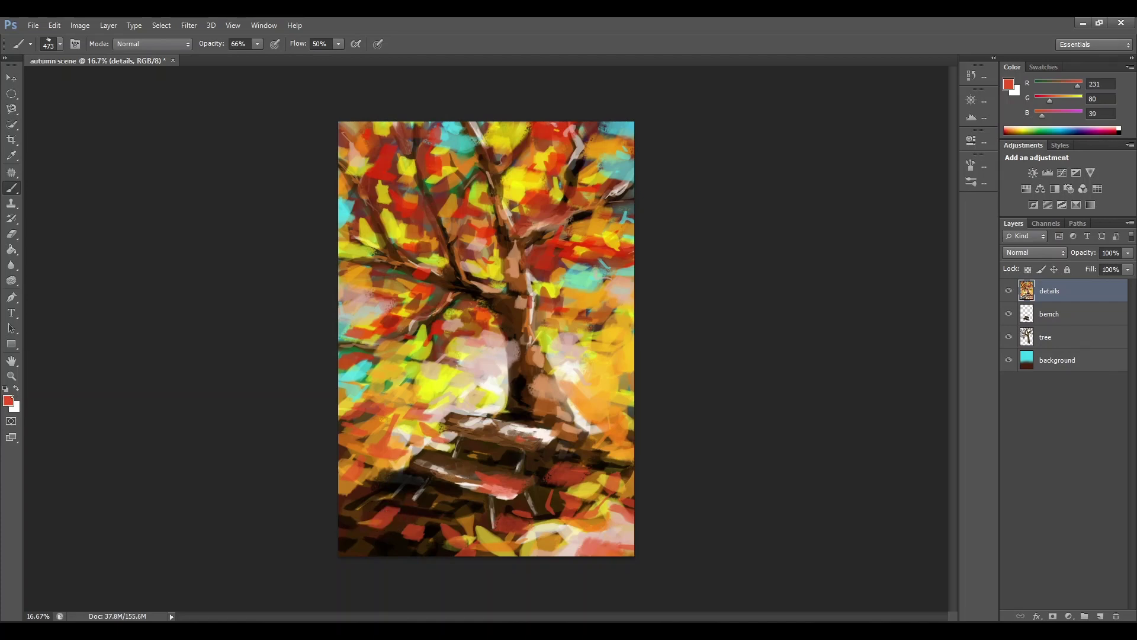
Step: Paint brown (#804c0f) and near-black brown (#1b1003) strokes over the ground around and below the bench
left_click(11, 399)
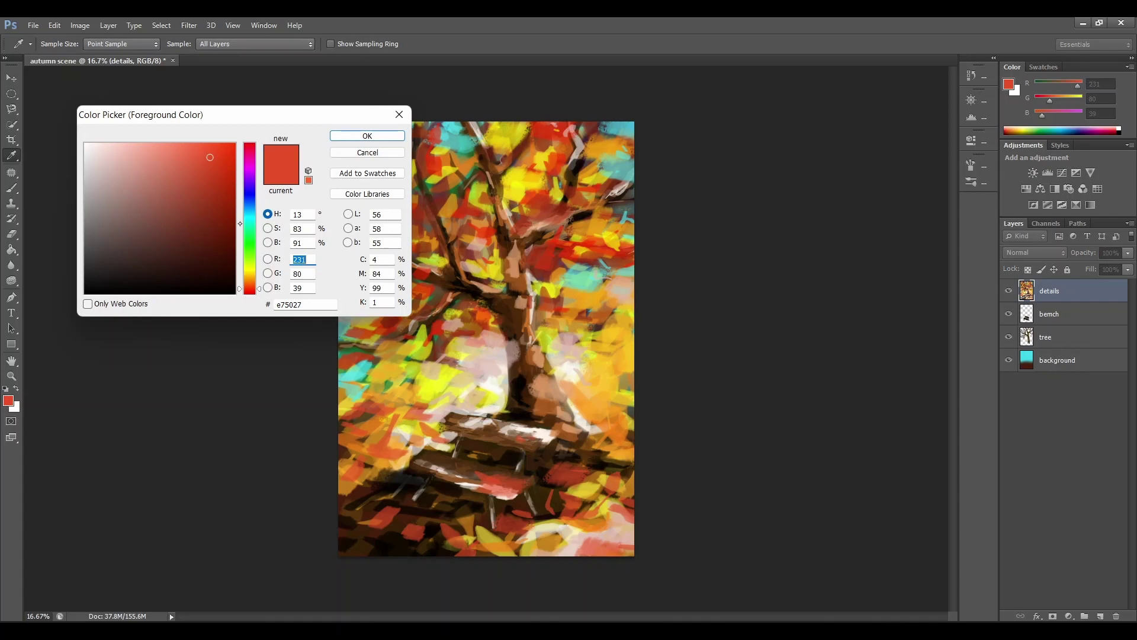
left_click(249, 279)
left_click(217, 217)
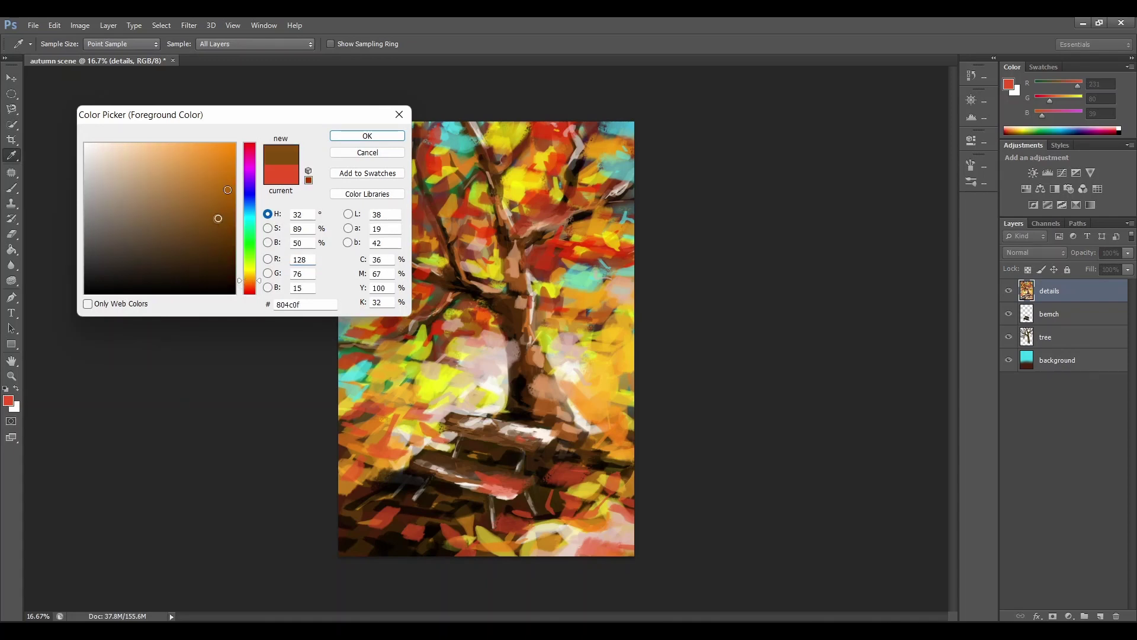
left_click(351, 134)
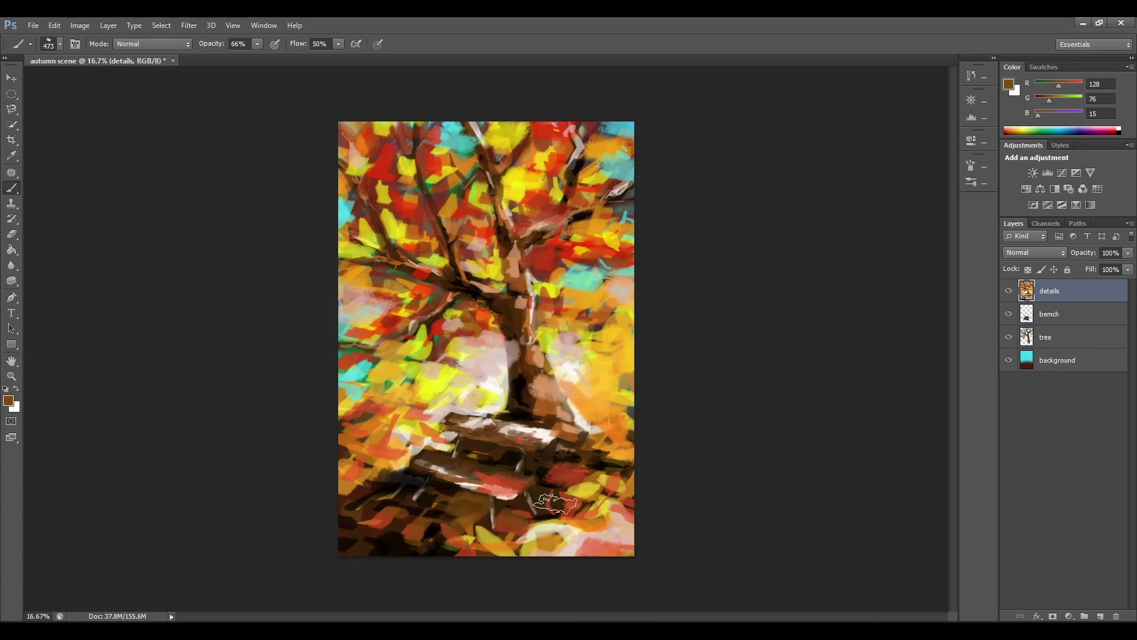
left_click_drag(550, 489, 571, 477)
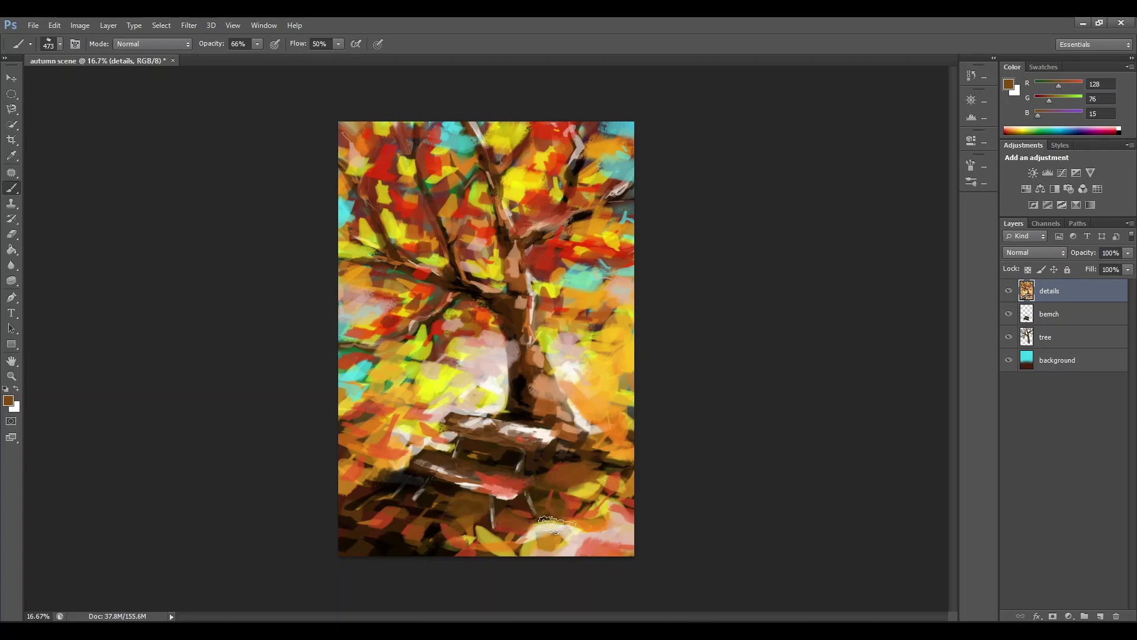
mouse_move(424, 552)
left_mouse_down()
mouse_move(385, 566)
mouse_move(369, 535)
mouse_move(359, 551)
mouse_move(438, 546)
left_mouse_up()
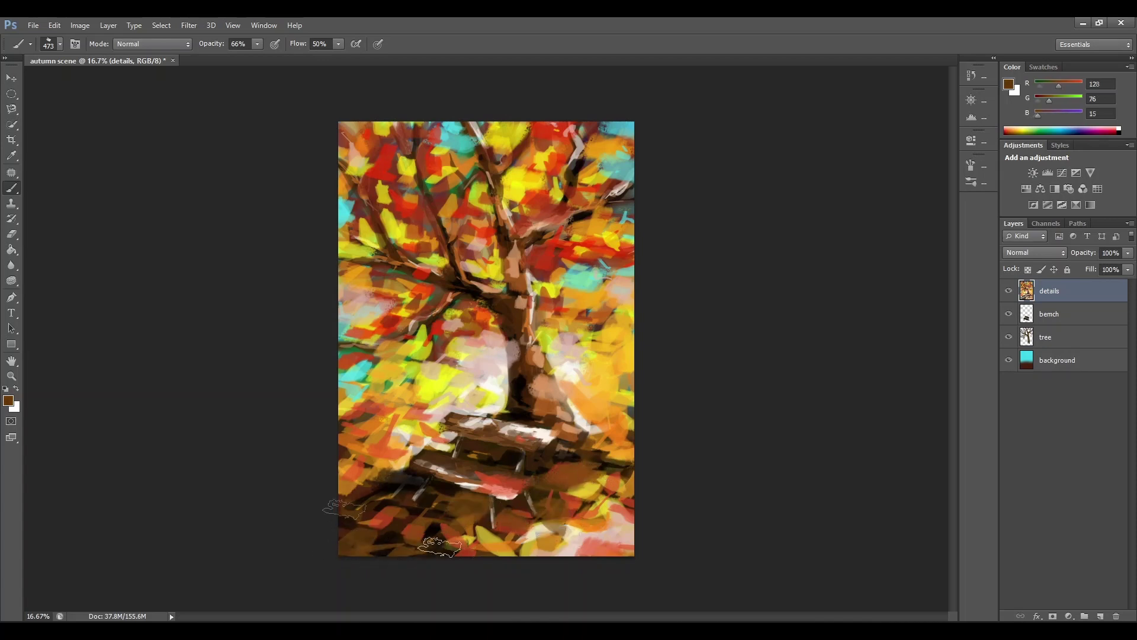
left_click(386, 534, "alt")
mouse_move(344, 508)
left_mouse_down()
mouse_move(367, 498)
mouse_move(379, 551)
mouse_move(408, 507)
mouse_move(439, 503)
mouse_move(431, 522)
mouse_move(444, 501)
mouse_move(405, 489)
mouse_move(353, 533)
left_mouse_up()
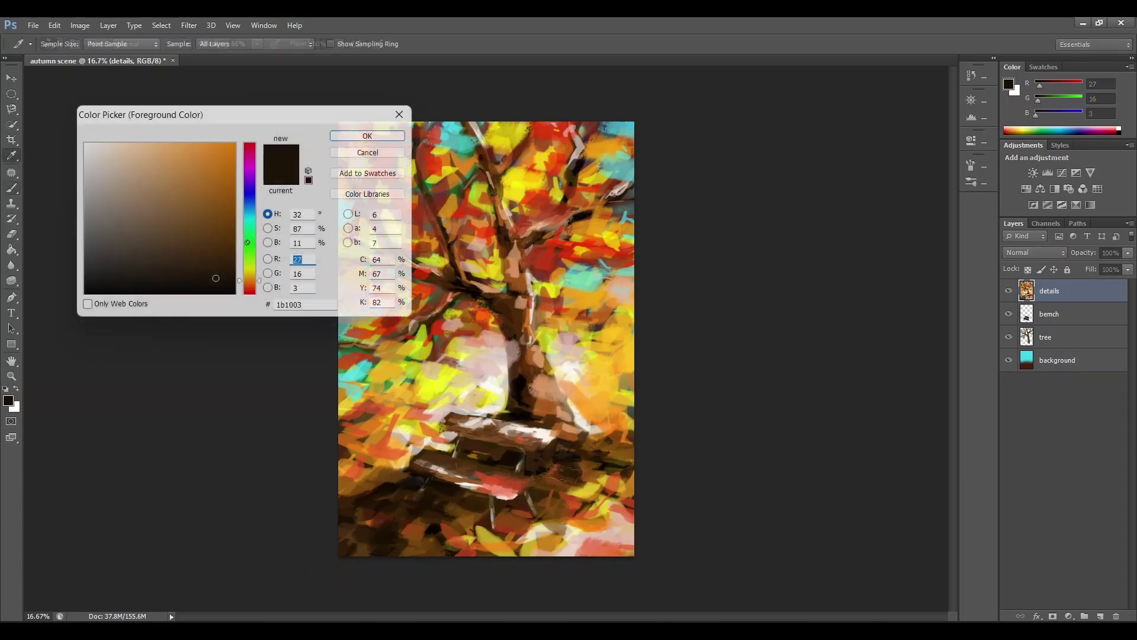
Step: Paint green (RGB 26, 132, 34) leaf patches in the left-hand foliage, among the upper left branches and around the right-hand branch
left_click(247, 242)
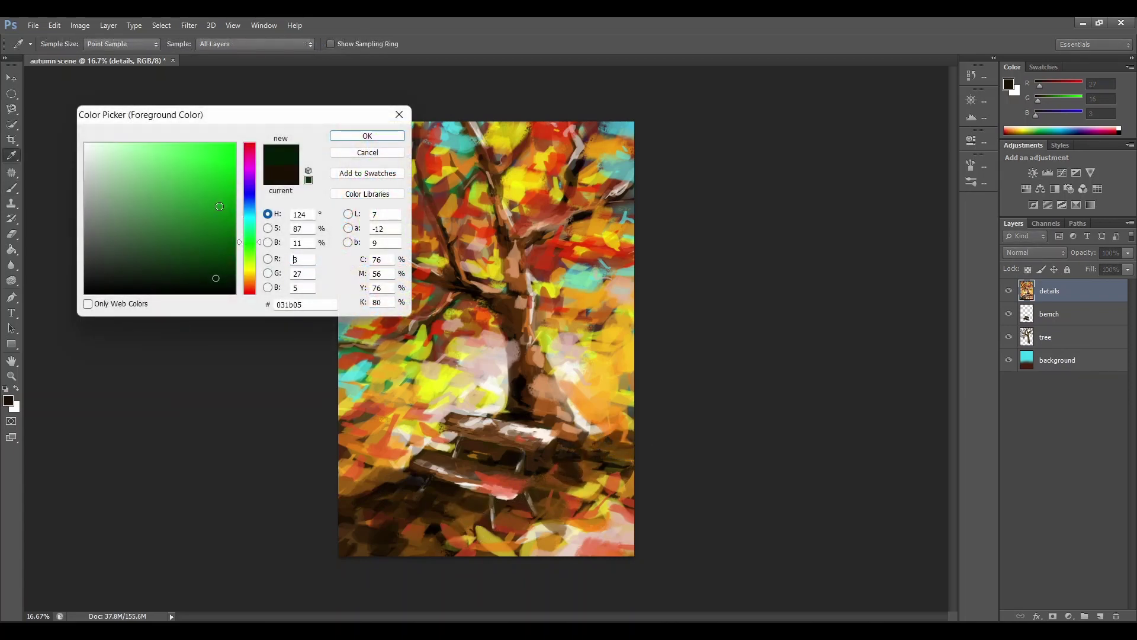
left_click(204, 215)
left_click(361, 135)
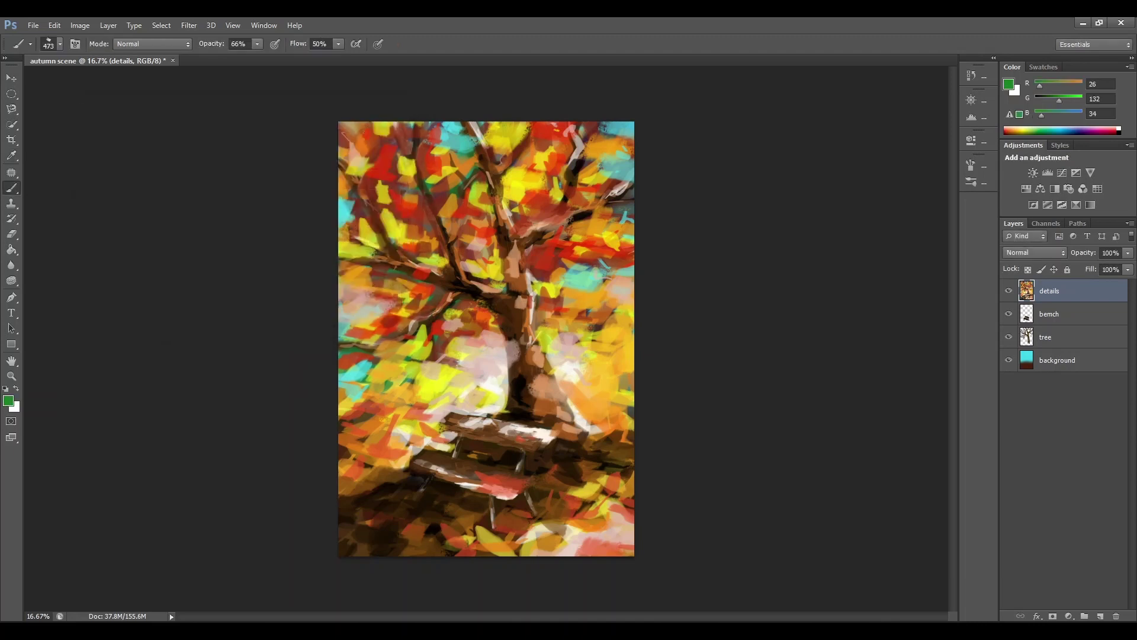
mouse_move(359, 413)
left_mouse_down()
mouse_move(372, 369)
mouse_move(400, 384)
mouse_move(389, 348)
mouse_move(431, 342)
mouse_move(366, 321)
mouse_move(347, 330)
mouse_move(403, 330)
left_mouse_up()
left_click(352, 376)
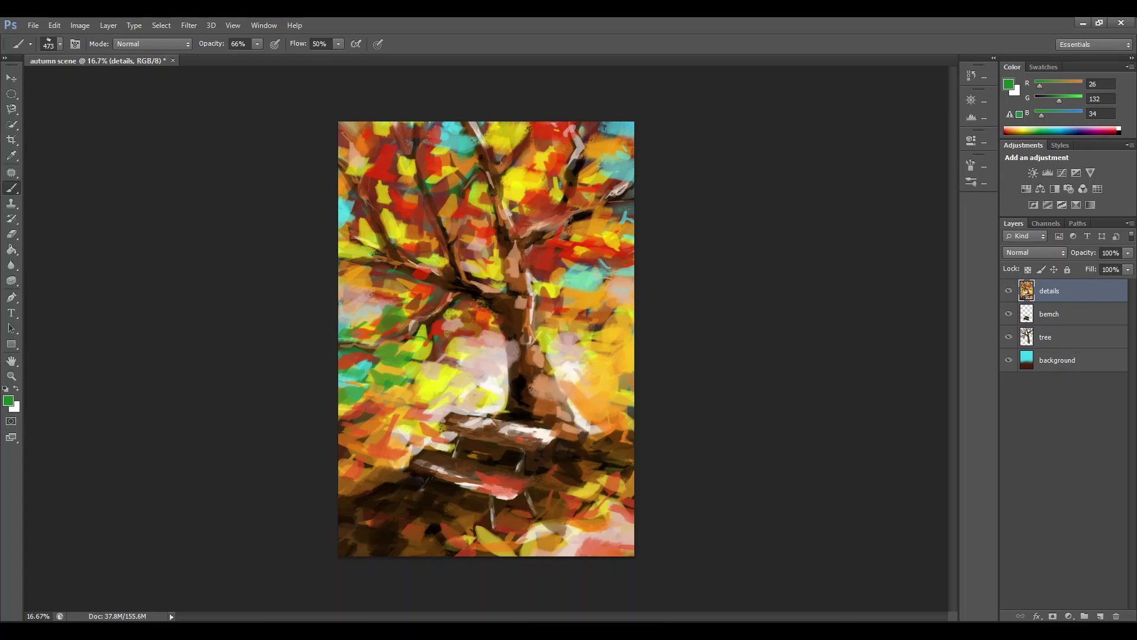
mouse_move(413, 203)
left_mouse_down()
mouse_move(410, 211)
mouse_move(440, 190)
mouse_move(440, 173)
left_mouse_up()
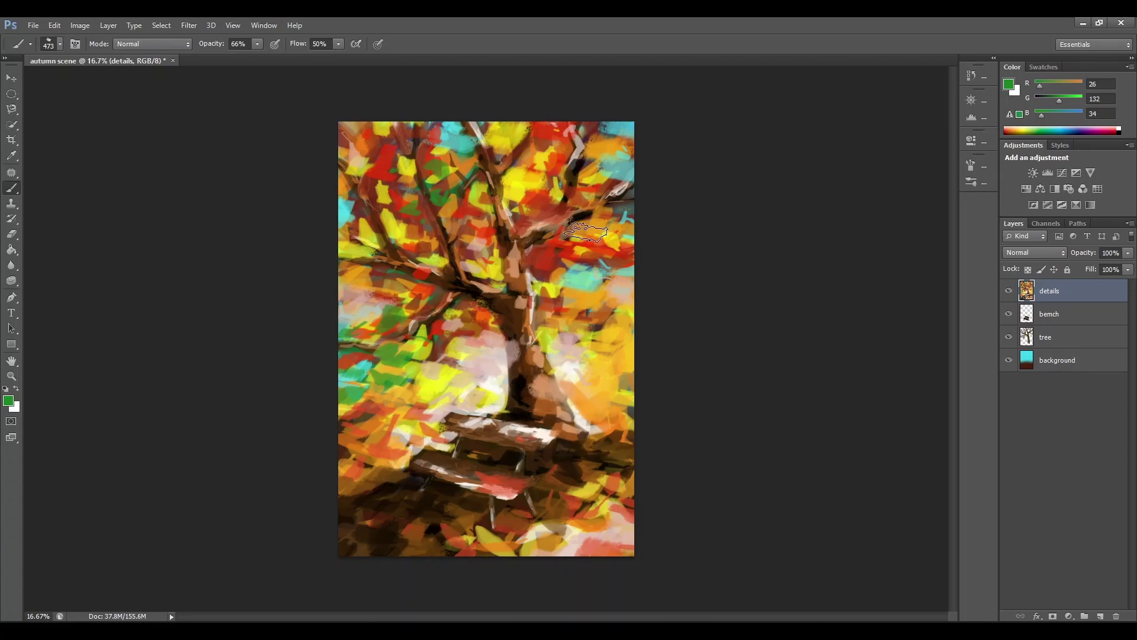
mouse_move(587, 233)
left_mouse_down()
mouse_move(644, 170)
mouse_move(589, 186)
left_mouse_up()
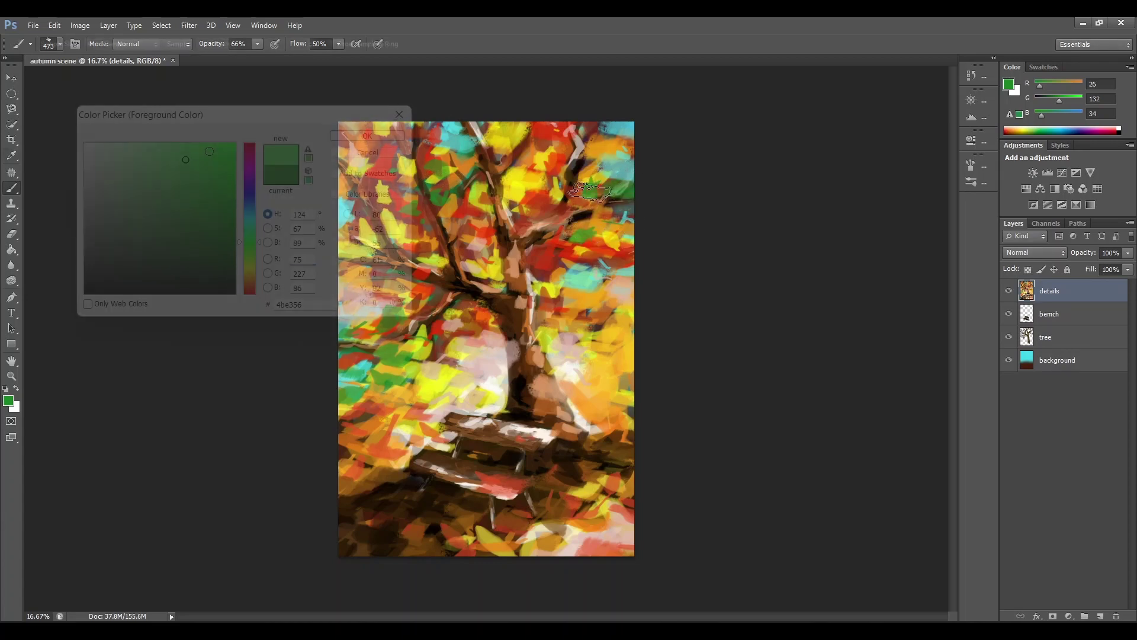
Step: Try light green (#4be356) leaf strokes among the upper branches and under the left-hand branches, and undo them
left_click(186, 160)
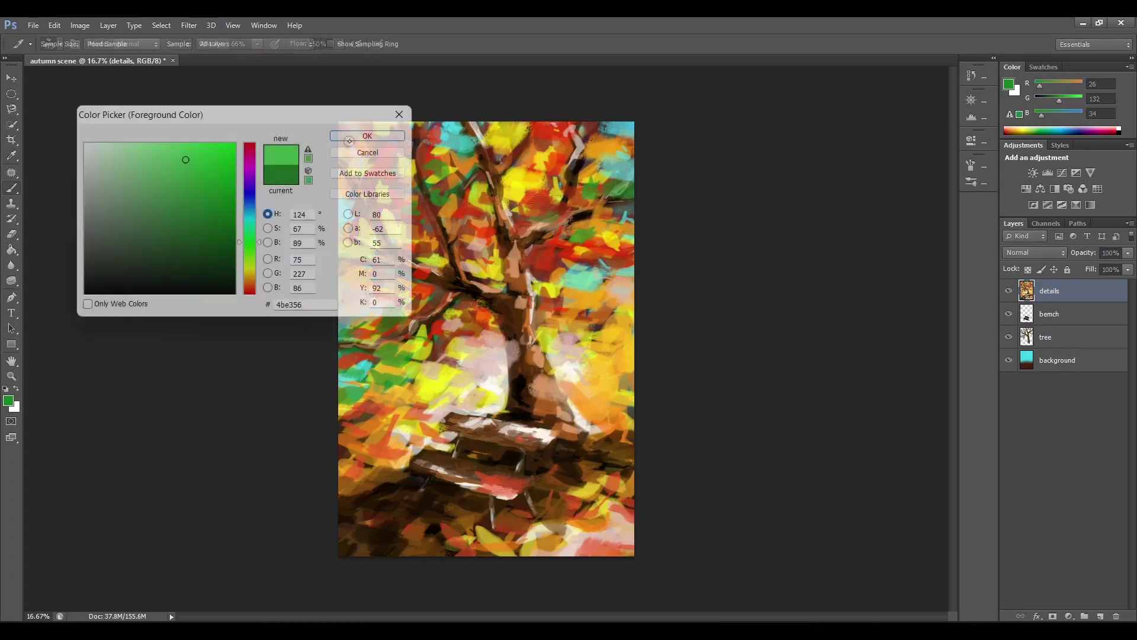
left_click(350, 140)
mouse_move(534, 201)
left_mouse_down()
mouse_move(588, 167)
mouse_move(615, 173)
left_mouse_up()
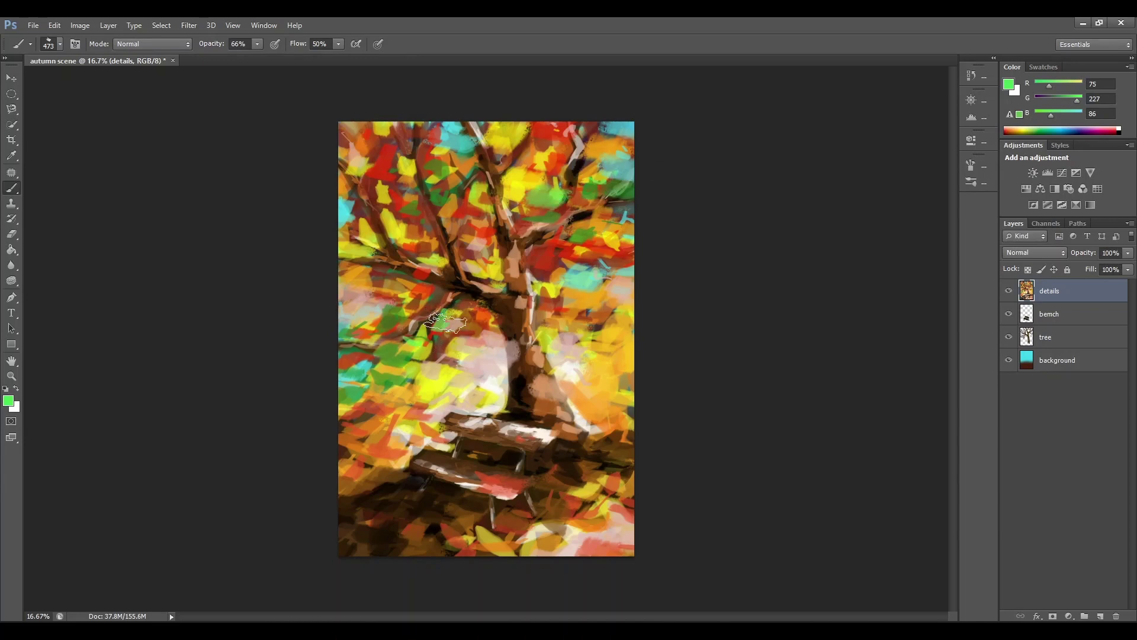
left_click_drag(445, 323, 410, 298)
left_click_drag(454, 178, 451, 189)
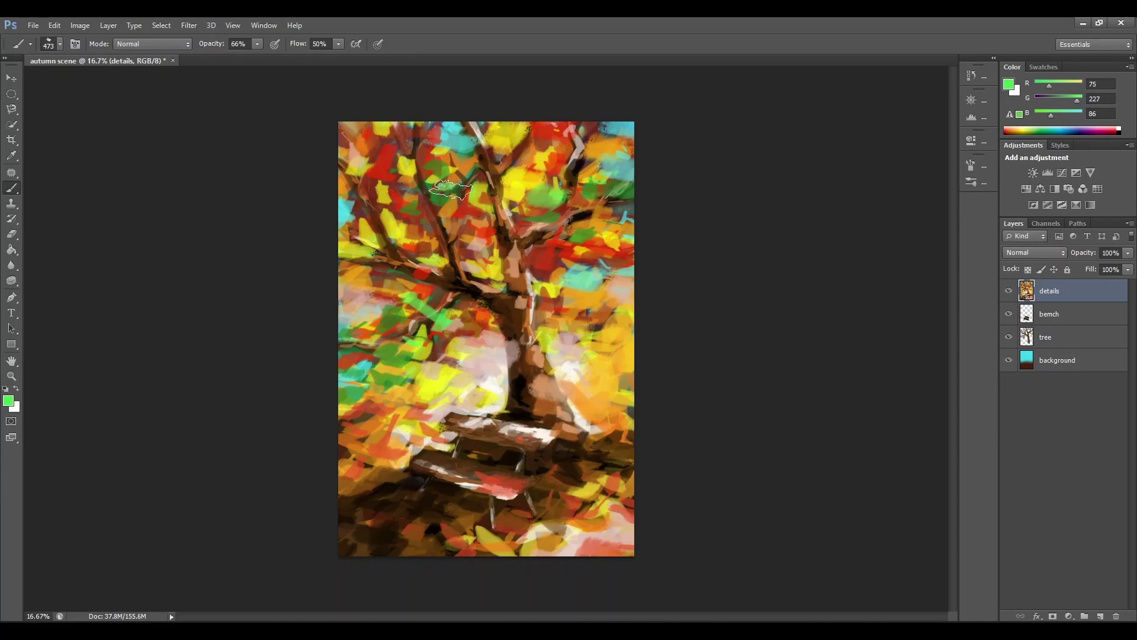
key("ctrl+alt+z")
key("ctrl+alt+z")
key("ctrl+alt+z")
Step: Paint pale yellow (RGB 247, 240, 123) leaf strokes among the upper branches and the foliage around the trunk
left_click(8, 401)
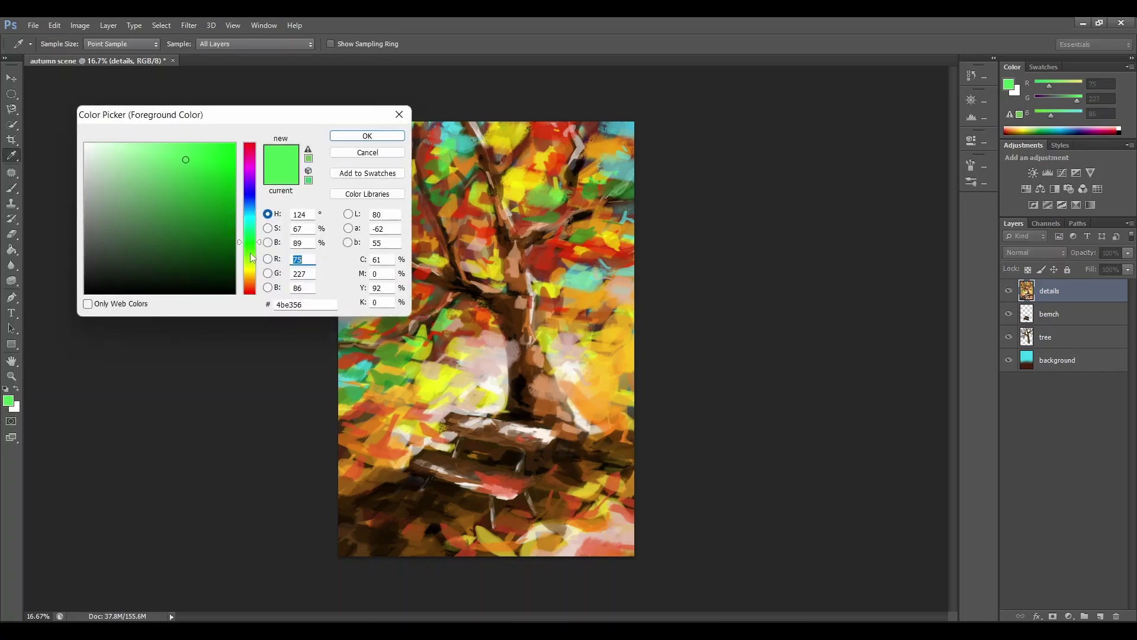
left_click(249, 271)
left_click(160, 147)
key("Return")
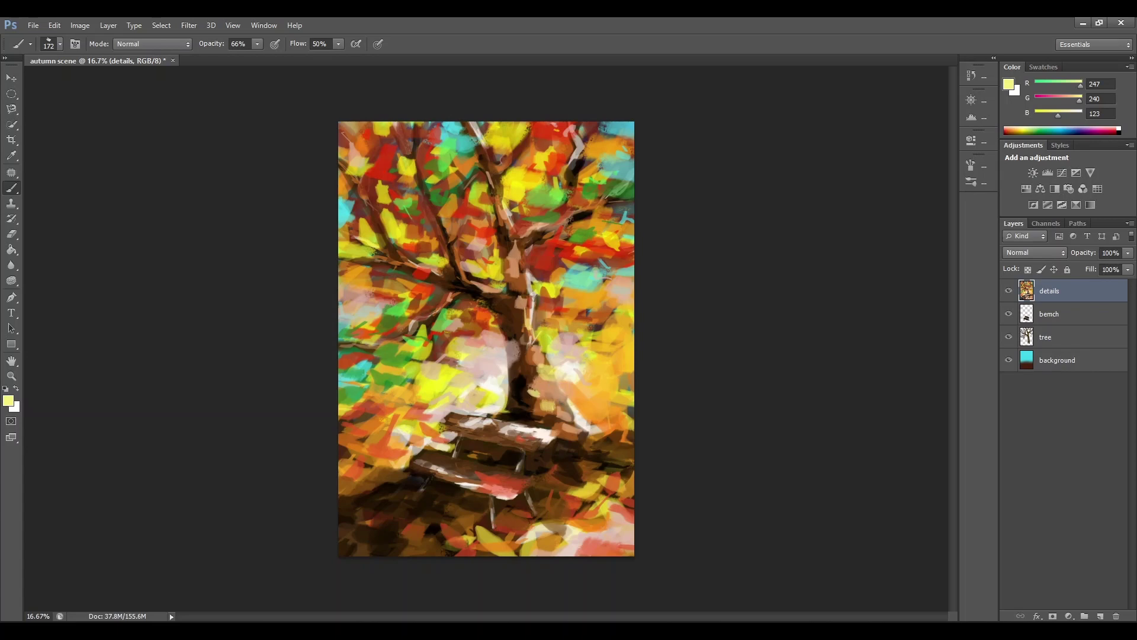
left_click_drag(384, 161, 384, 173)
left_click_drag(393, 210, 400, 224)
mouse_move(479, 182)
left_mouse_down()
mouse_move(474, 202)
mouse_move(514, 202)
left_mouse_up()
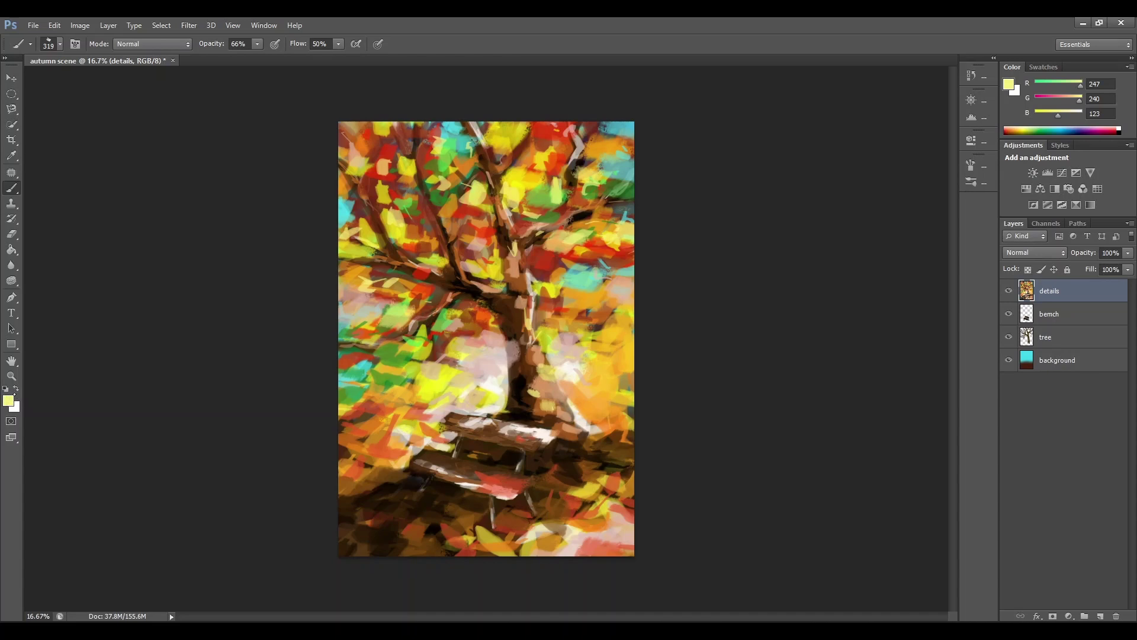
Step: Paint bright red (RGB 249, 67, 48) leaf strokes among the branches, left of the bench and over the ground to its right
left_click(11, 399)
left_click(250, 292)
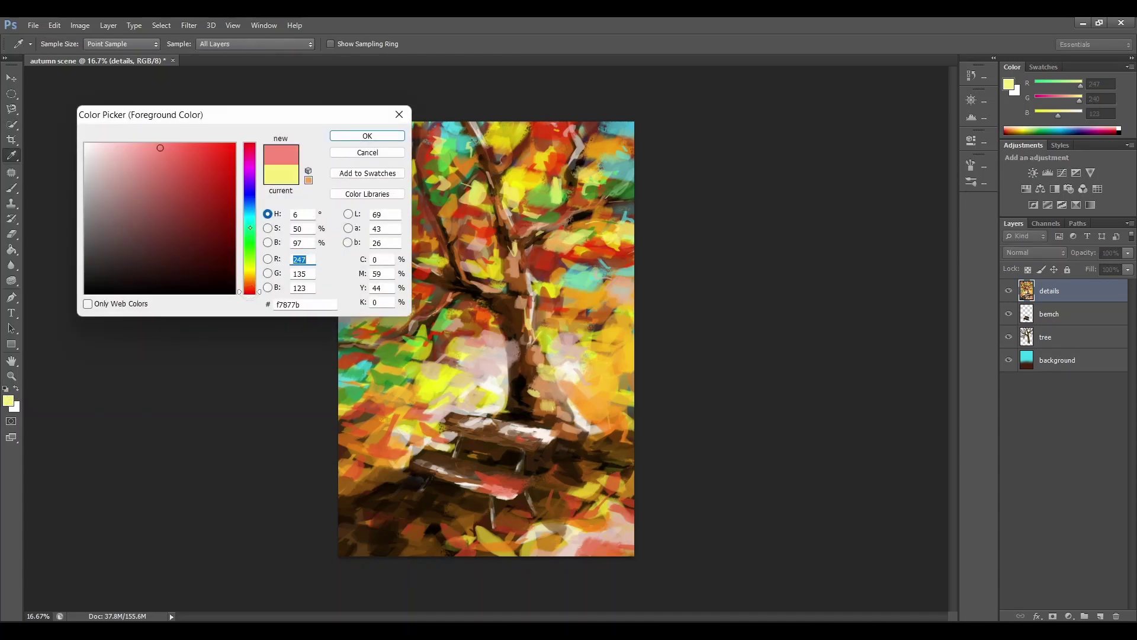
left_click(206, 146)
left_click(362, 136)
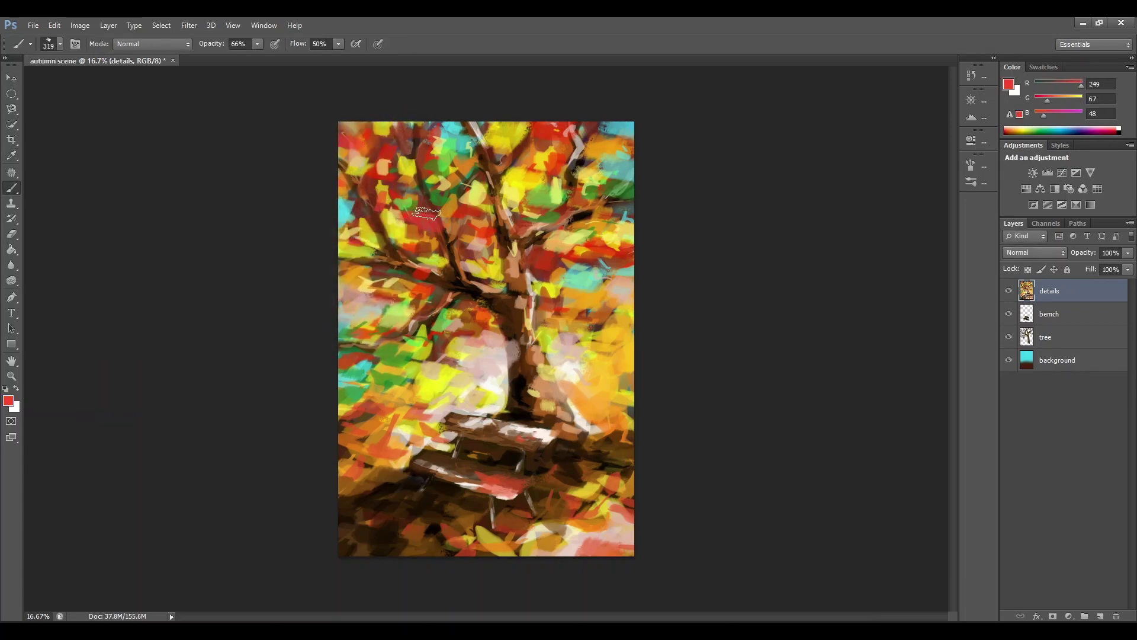
left_click_drag(424, 432, 382, 465)
left_click(567, 478)
left_click_drag(610, 473, 623, 476)
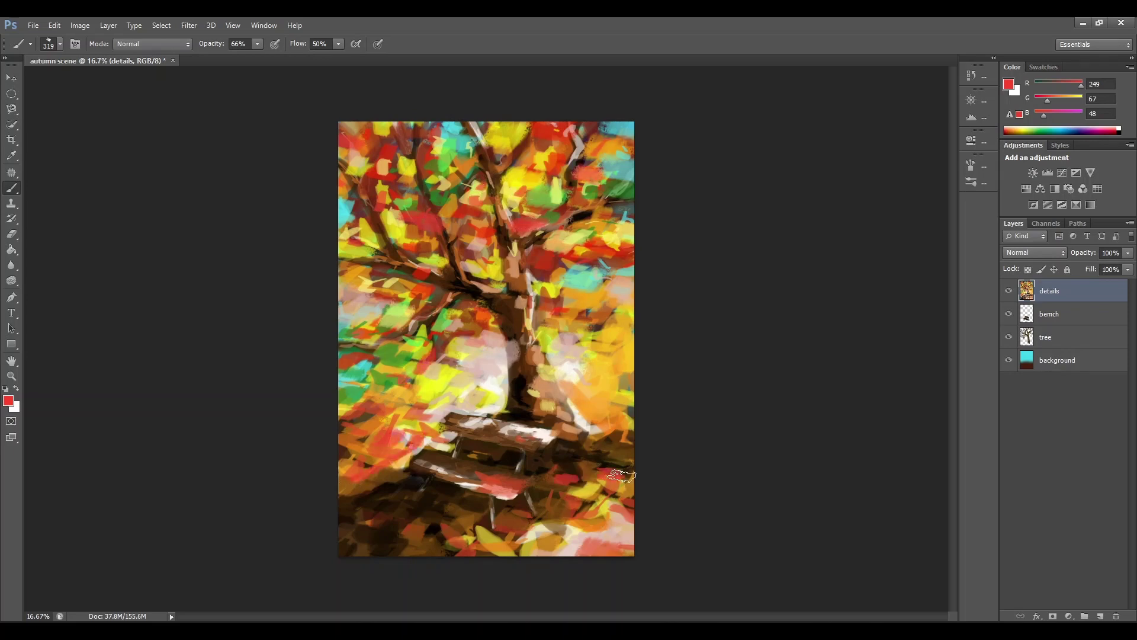
mouse_move(584, 510)
left_mouse_down()
mouse_move(639, 502)
mouse_move(630, 477)
mouse_move(638, 484)
mouse_move(590, 526)
mouse_move(611, 532)
mouse_move(615, 550)
mouse_move(649, 553)
left_mouse_up()
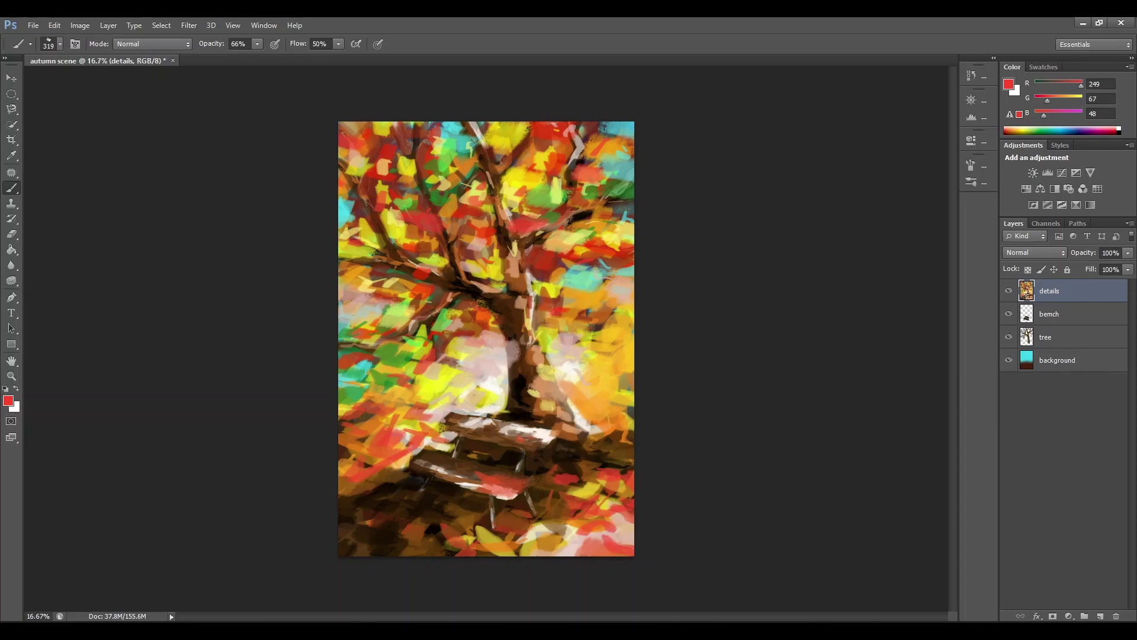
Step: Paint light yellow (RGB 244, 249, 102) strokes on the ground below the bench, under the left-hand branches and right of the trunk
left_click(8, 401)
left_click(249, 267)
left_click(173, 147)
left_click(366, 137)
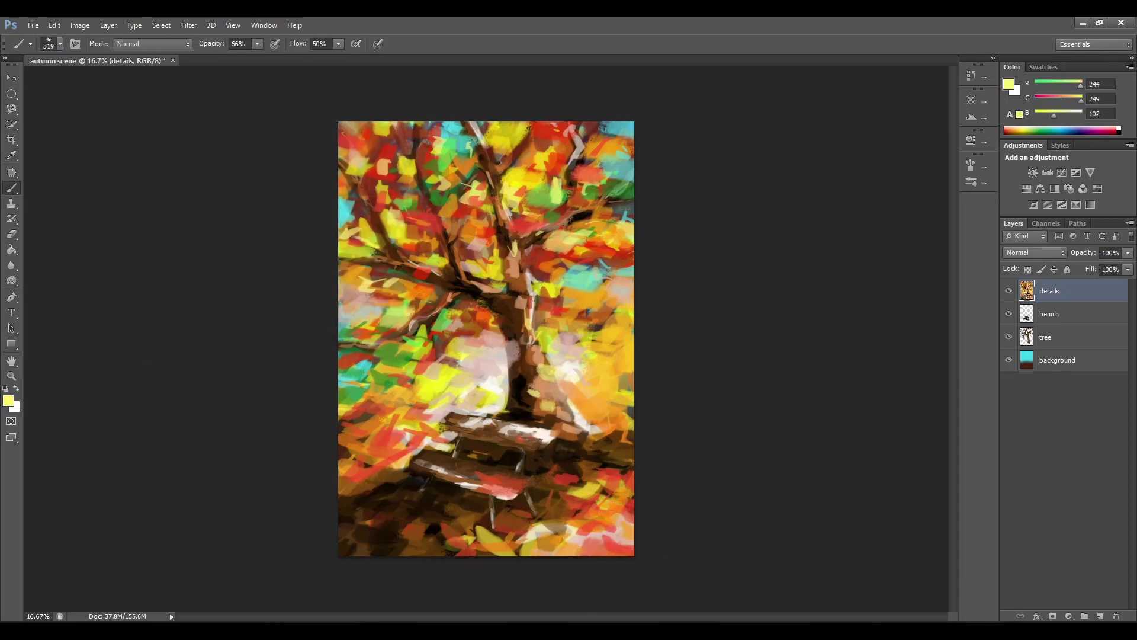
mouse_move(407, 535)
left_mouse_down()
mouse_move(467, 516)
mouse_move(430, 551)
mouse_move(389, 554)
left_mouse_up()
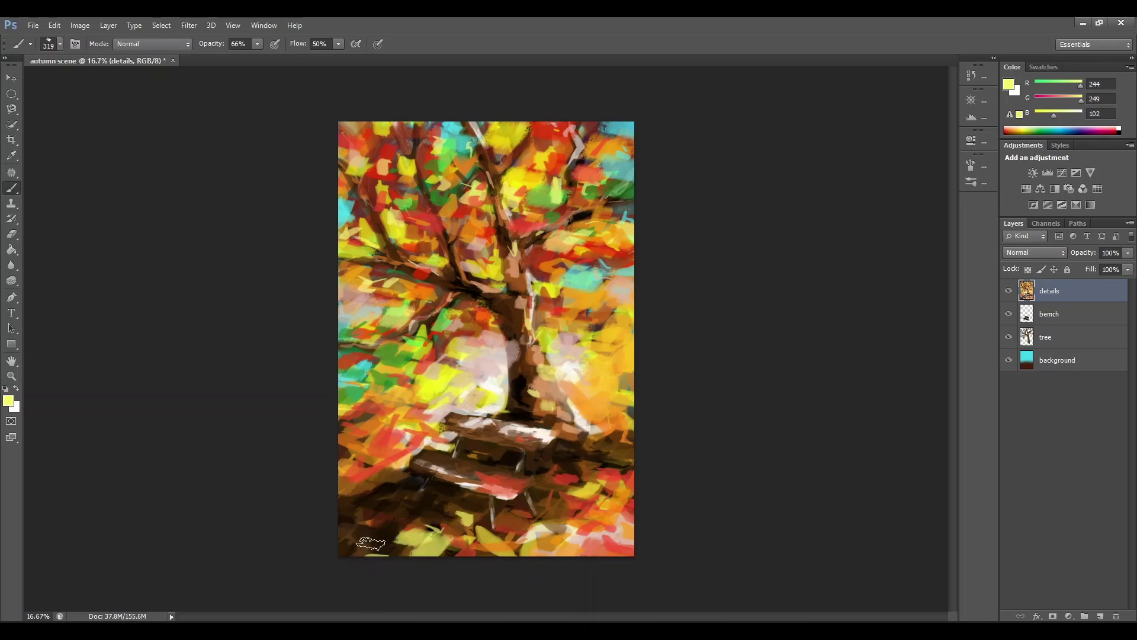
left_click_drag(371, 543, 376, 543)
left_click_drag(508, 525, 514, 526)
left_click_drag(475, 320, 479, 328)
left_click_drag(455, 325, 451, 332)
left_click_drag(609, 355, 589, 423)
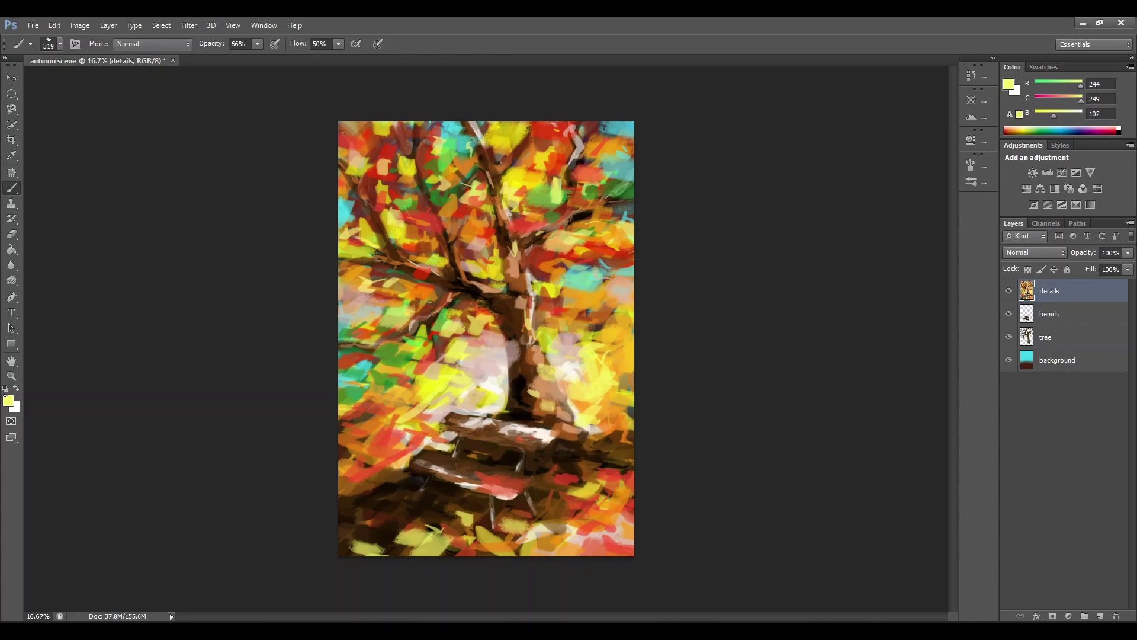
Step: Brighten the light areas on both sides of the trunk with near-white (#fefef8) strokes
left_click(8, 401)
left_click(88, 143)
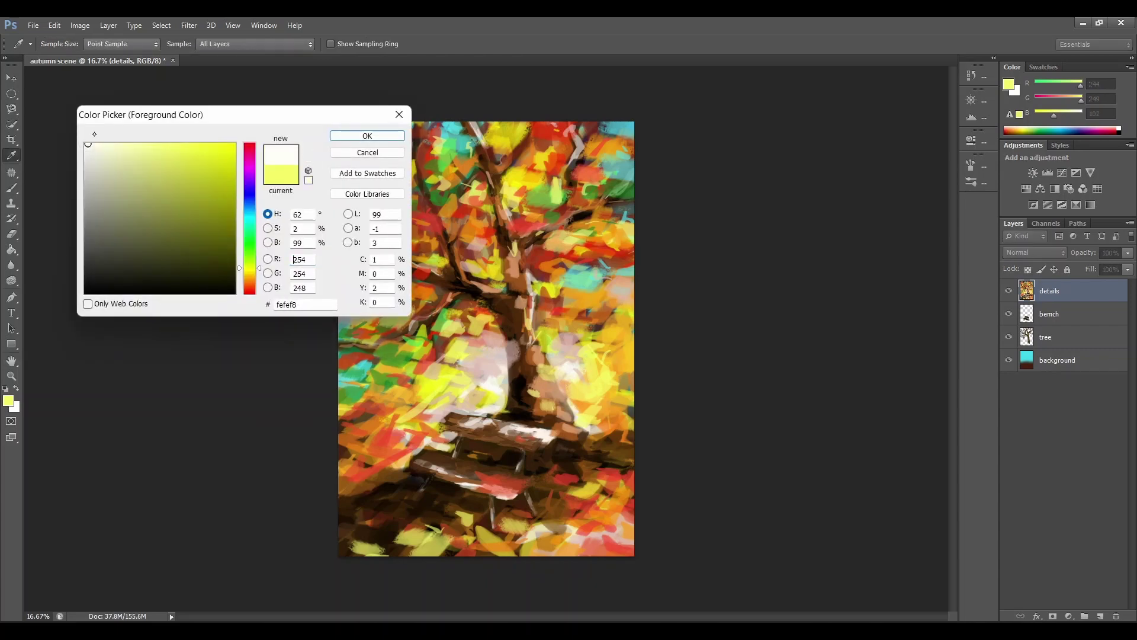
left_click(352, 134)
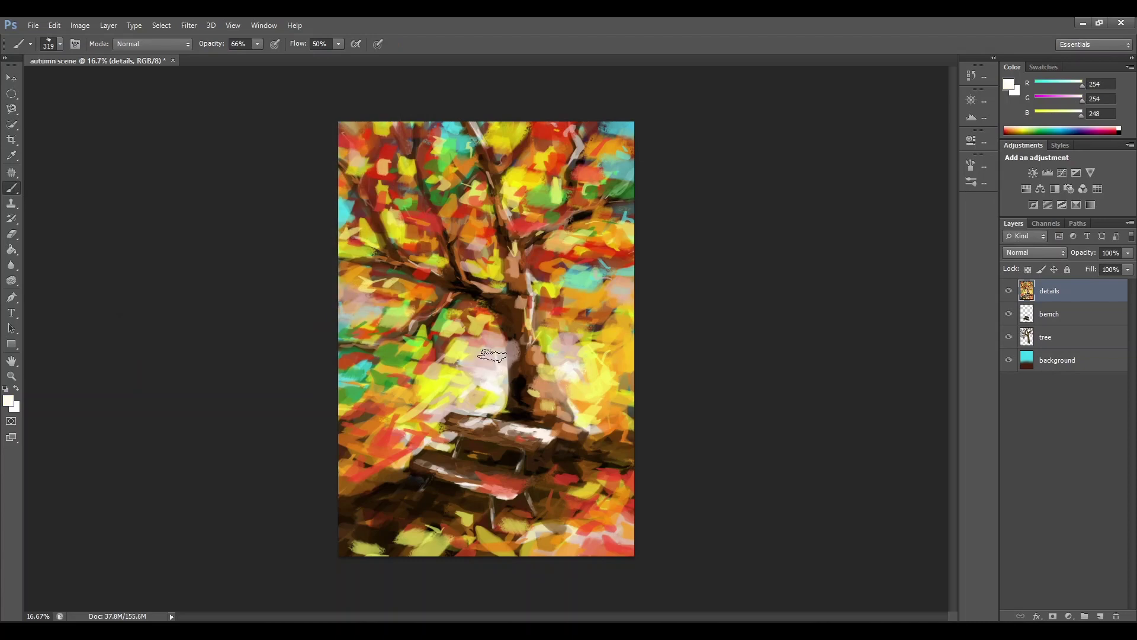
left_click_drag(574, 381, 572, 344)
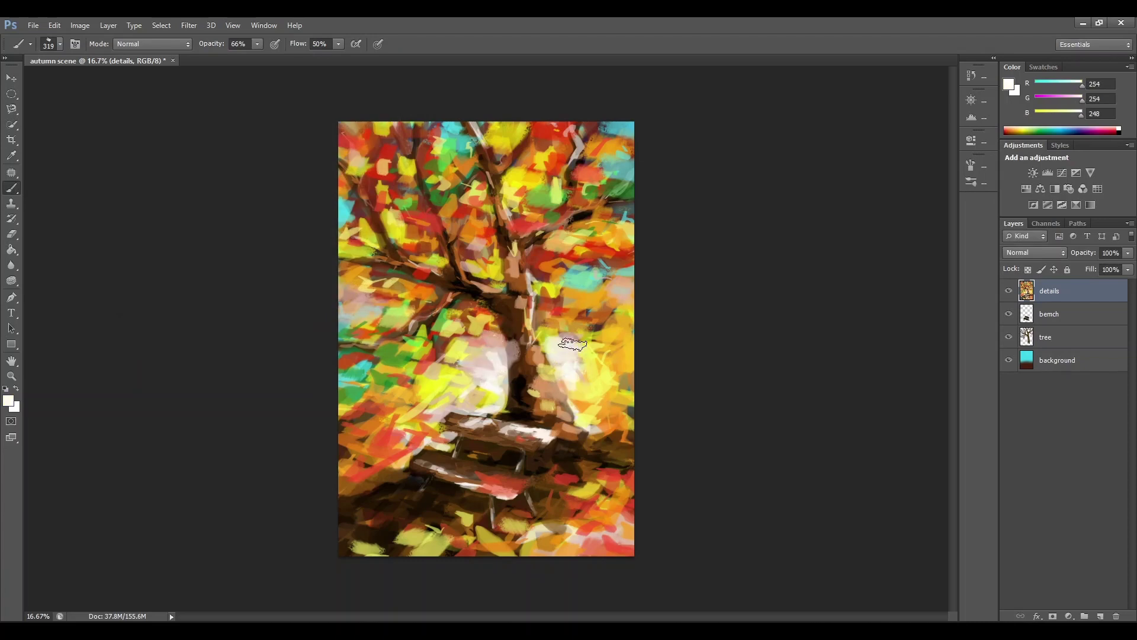
left_click_drag(492, 346, 490, 333)
left_click_drag(466, 336, 472, 348)
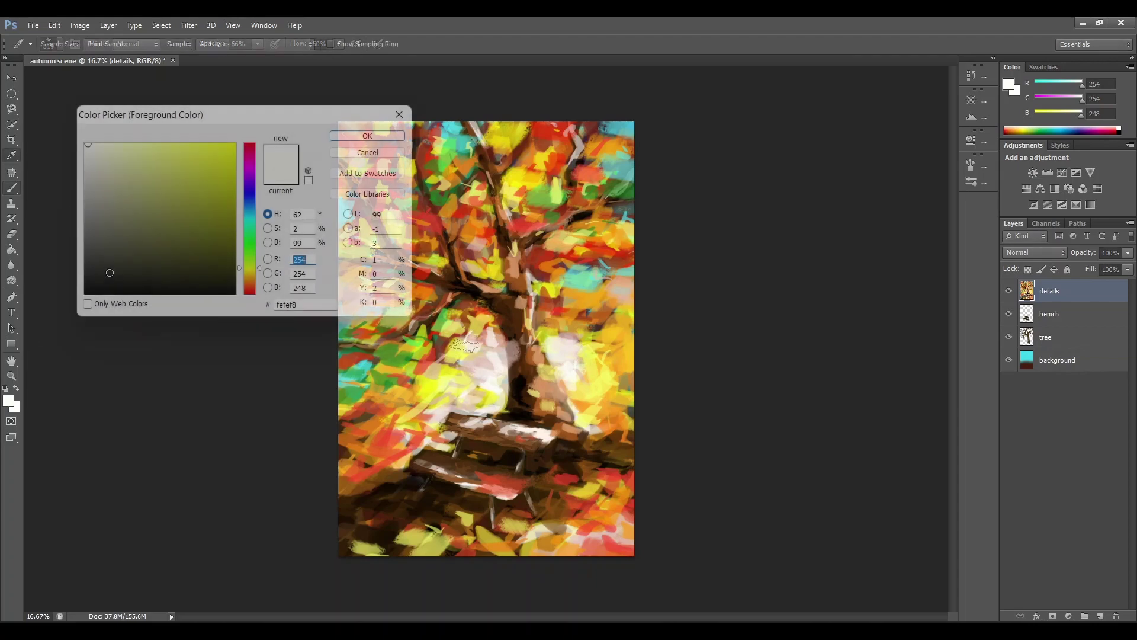
Step: Paint near-black (RGB 18, 18, 18) shadow strokes under and right of the bench and along the trunk
left_click(87, 285)
left_click(352, 138)
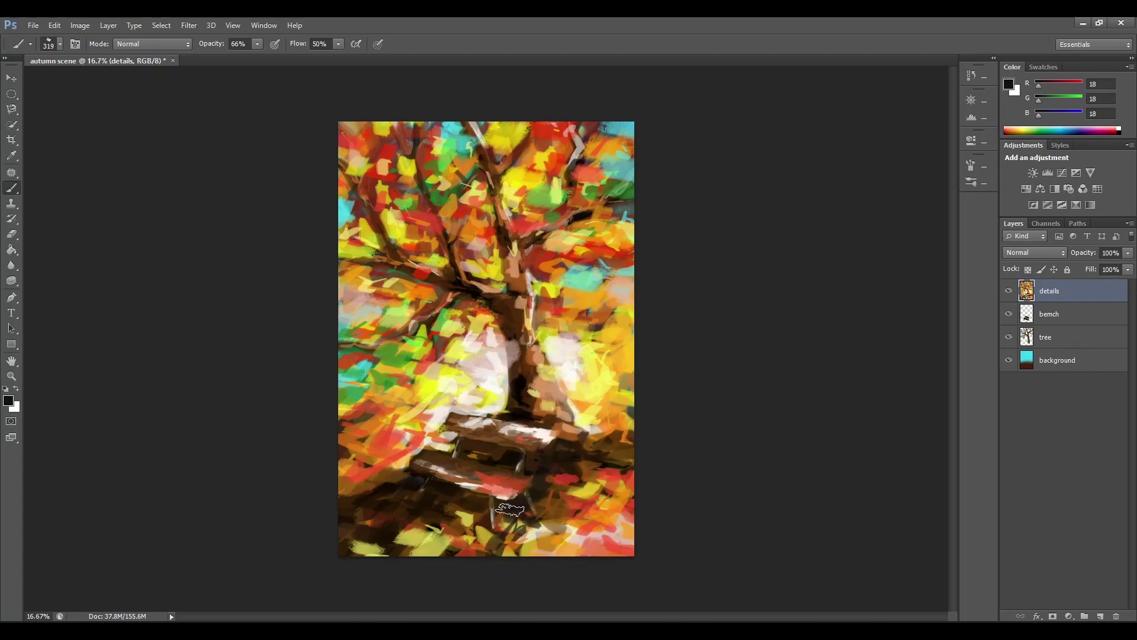
left_click_drag(557, 435, 619, 462)
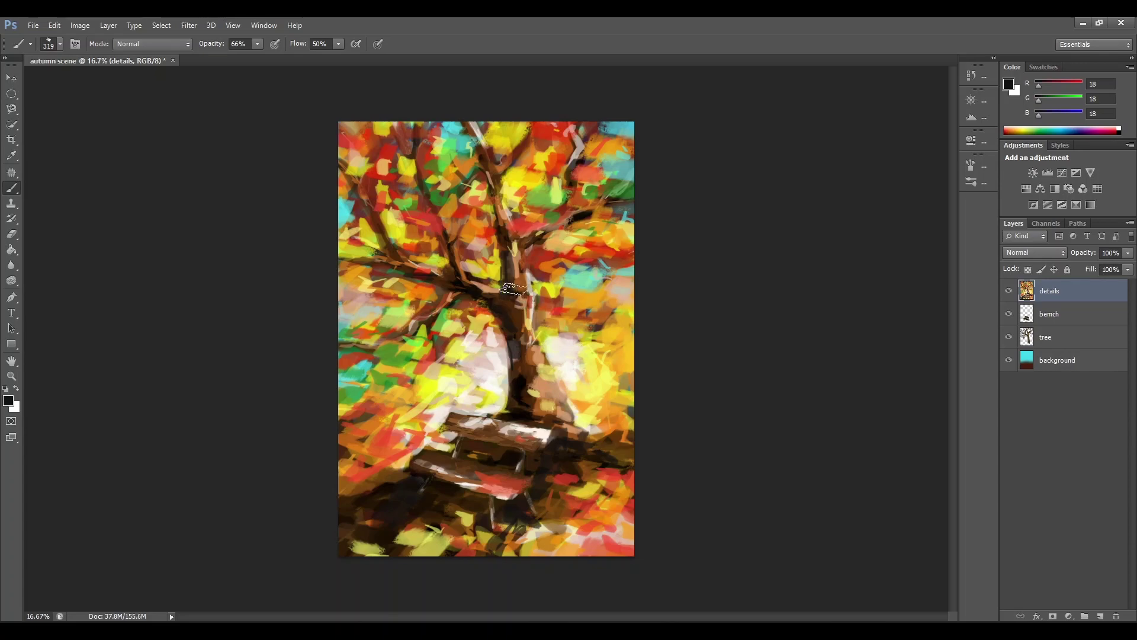
Step: Switch to a bristle-textured brush tip at 66 px and lower its opacity to 27% for detailing the bench
key("ctrl+plus")
key("ctrl+plus")
key("ctrl+plus")
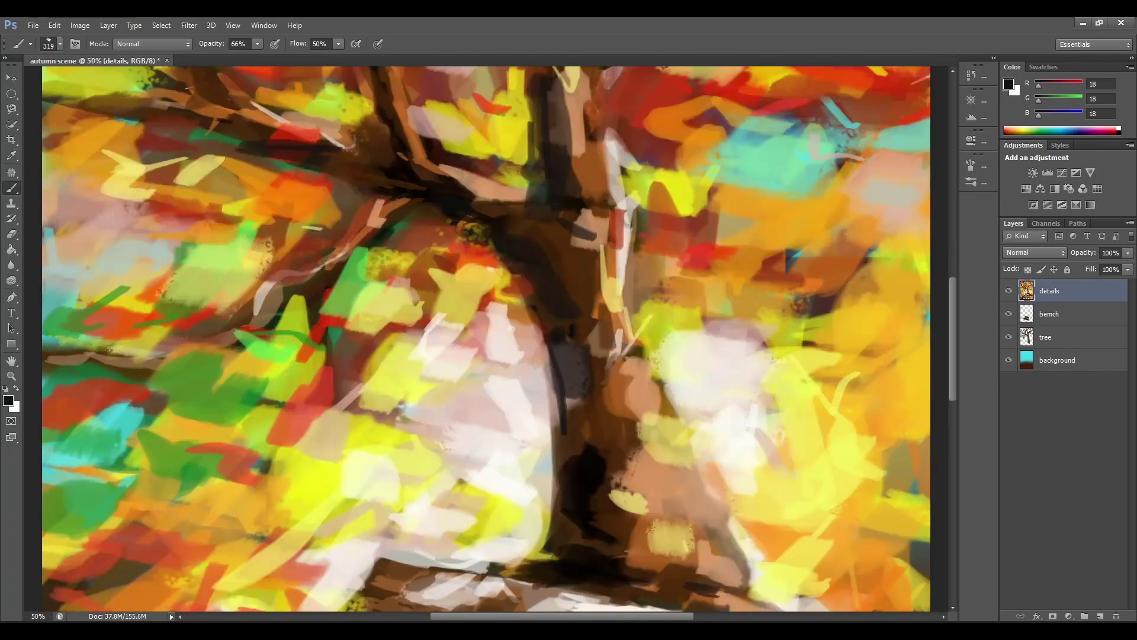
scroll(514, 265, "down", 3)
scroll(511, 264, "down", 5)
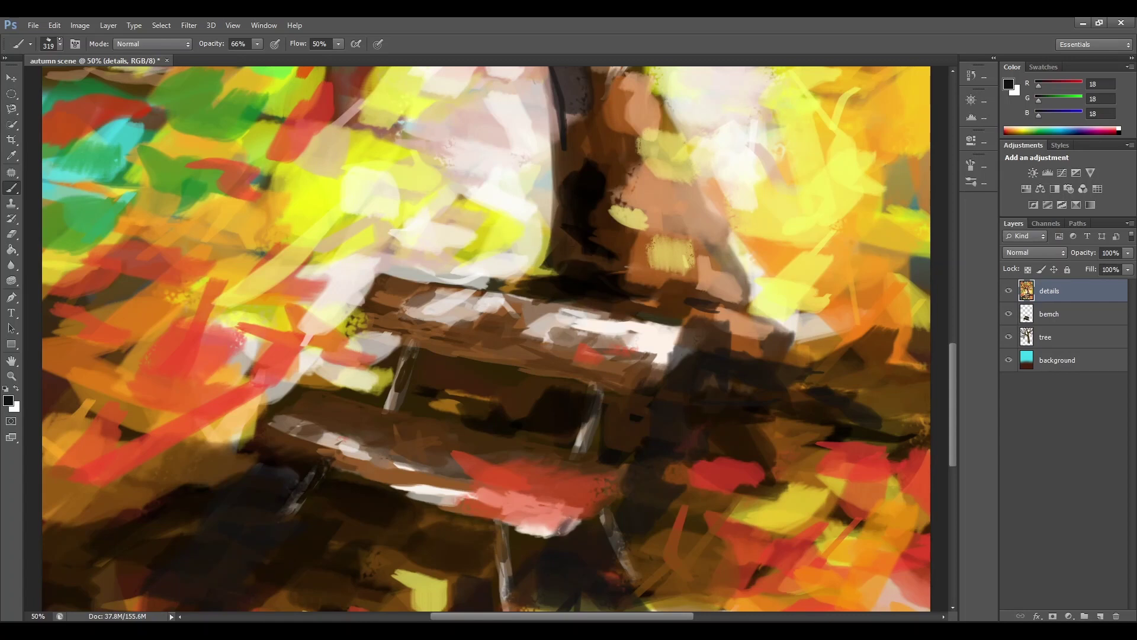
left_click(59, 44)
left_click_drag(137, 180, 134, 126)
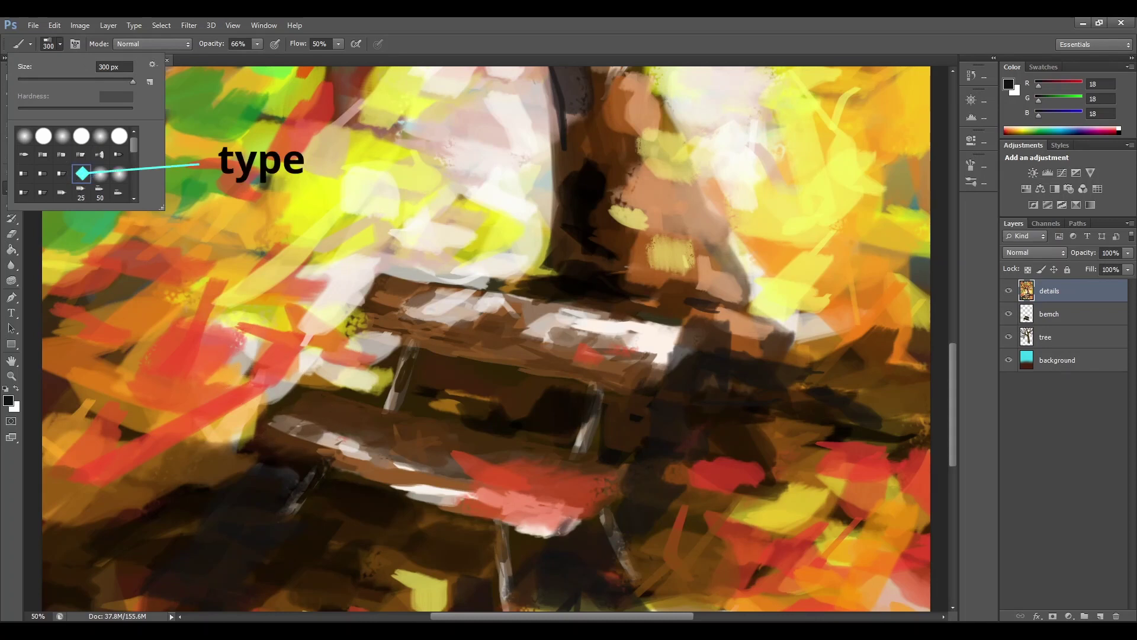
left_click(85, 80)
left_click(257, 44)
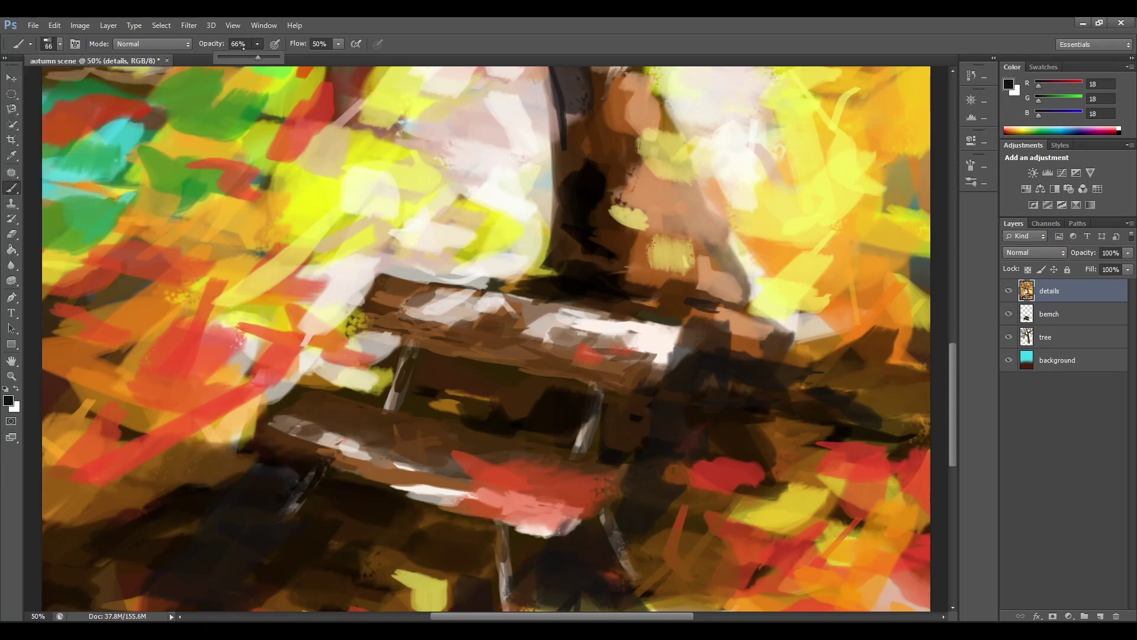
left_click(291, 416)
Step: Darken the front and back bench planks with translucent near-black strokes along their length
left_click_drag(339, 431, 584, 494)
left_click_drag(391, 305, 583, 335)
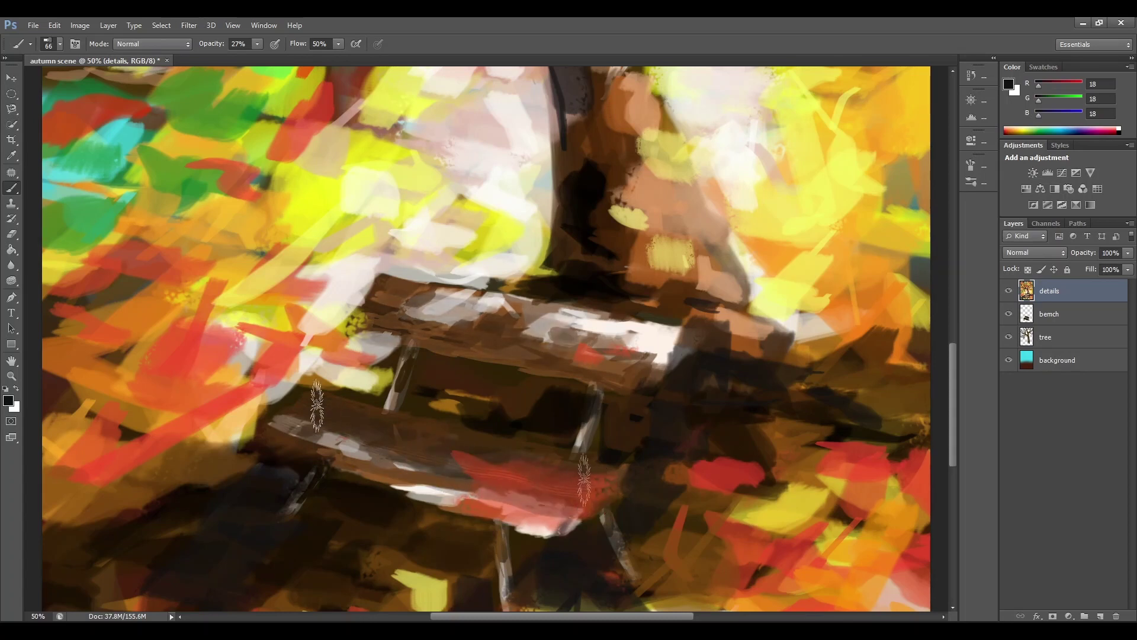
mouse_move(332, 434)
left_mouse_down()
mouse_move(469, 457)
mouse_move(289, 426)
left_mouse_up()
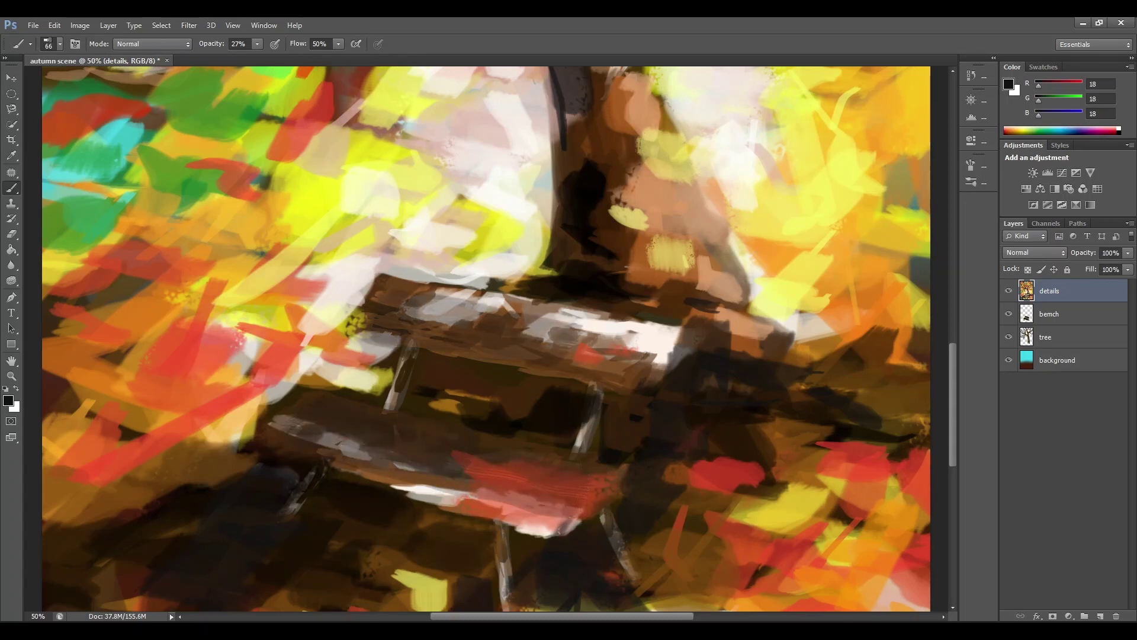
left_click_drag(434, 312, 521, 337)
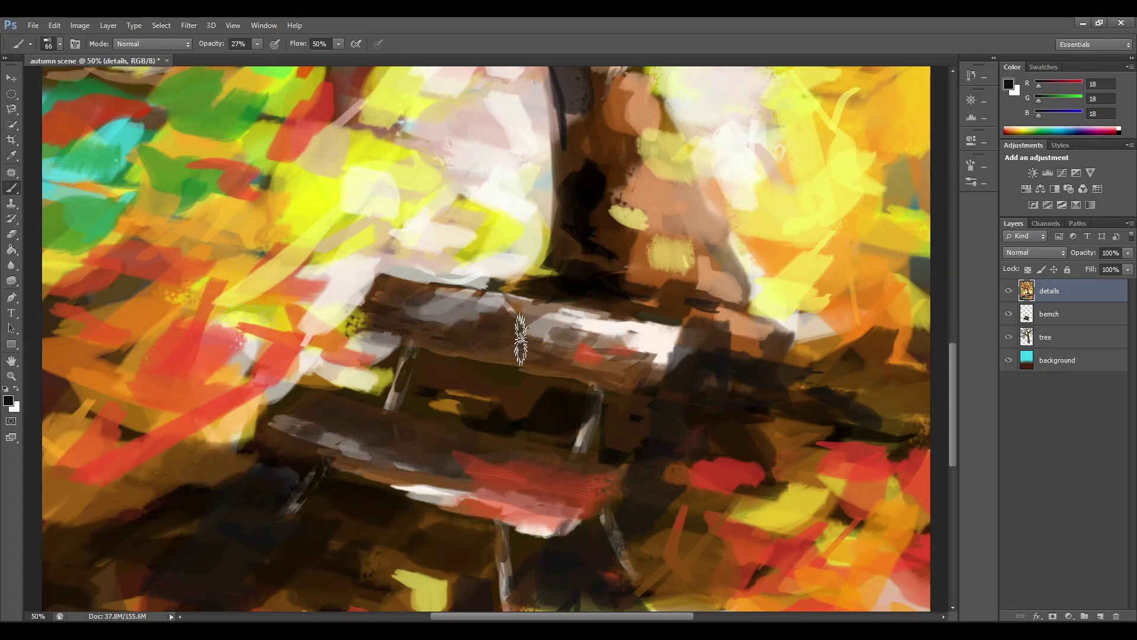
Step: Paint translucent light yellow (#f4f968) highlights over the back and front bench planks, undoing one heavy stroke on the front plank
left_click(7, 402)
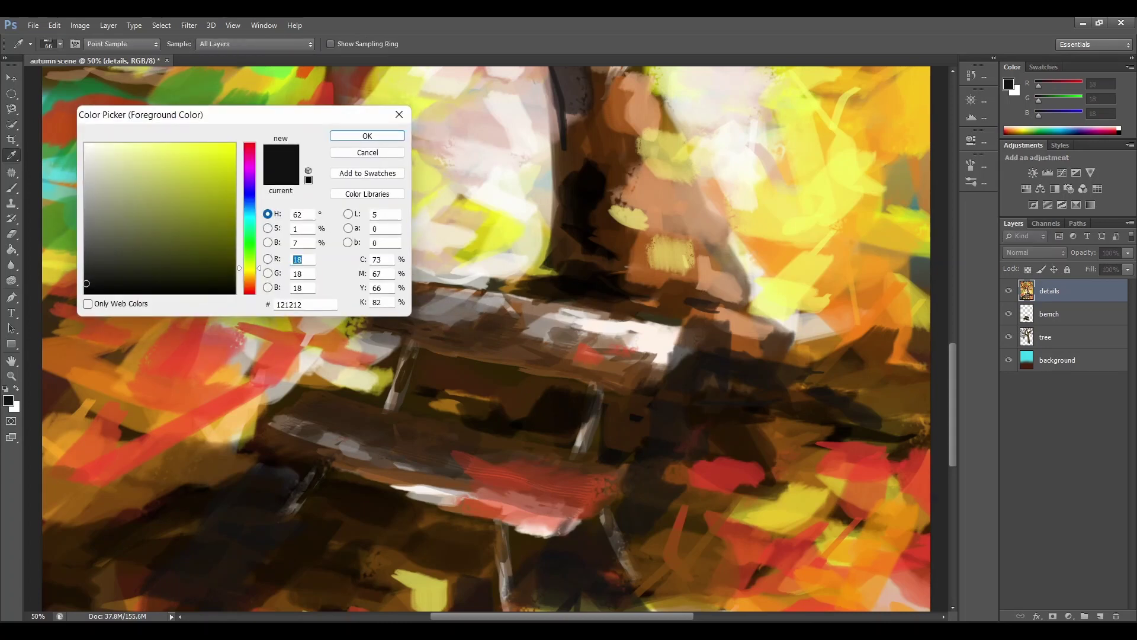
left_click(172, 147)
left_click(360, 137)
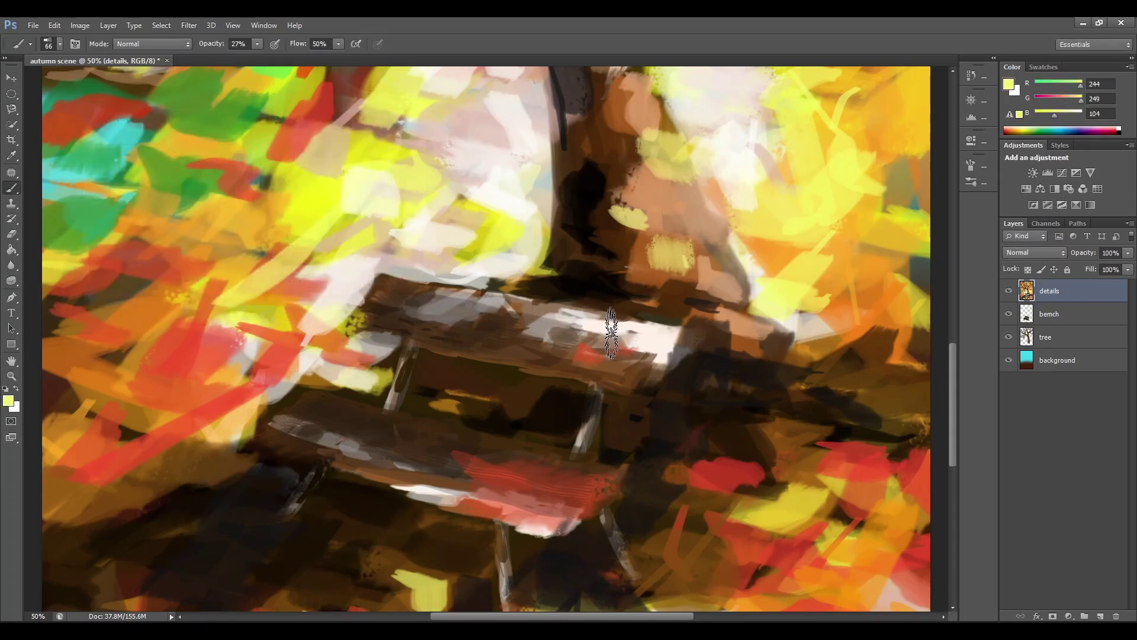
mouse_move(607, 333)
left_mouse_down()
mouse_move(649, 338)
mouse_move(522, 326)
left_mouse_up()
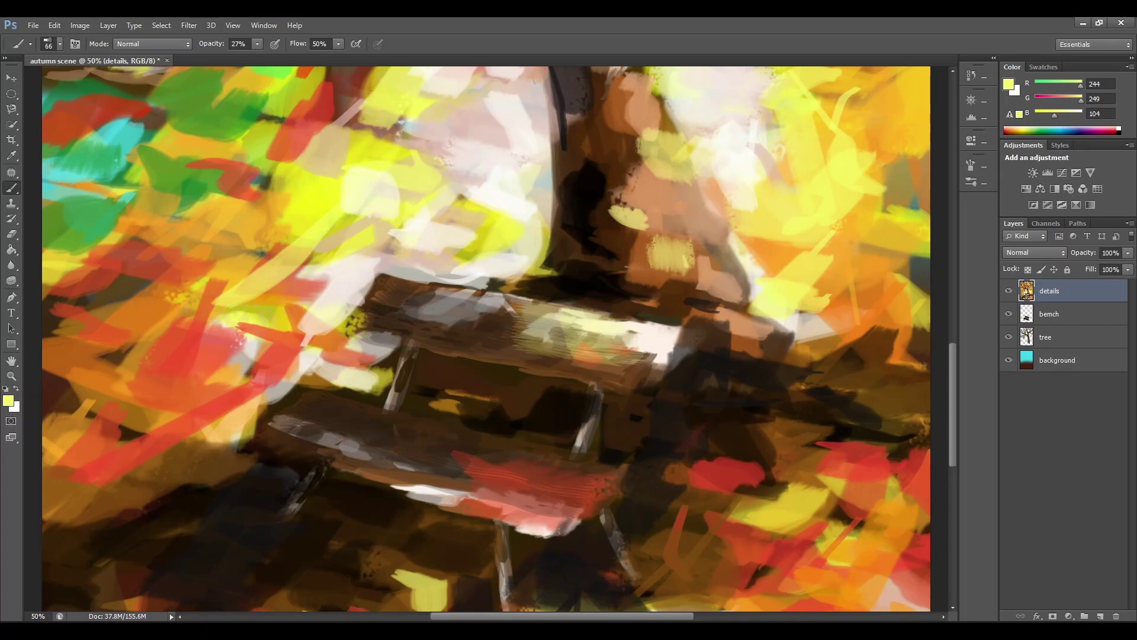
left_click_drag(517, 478, 526, 482)
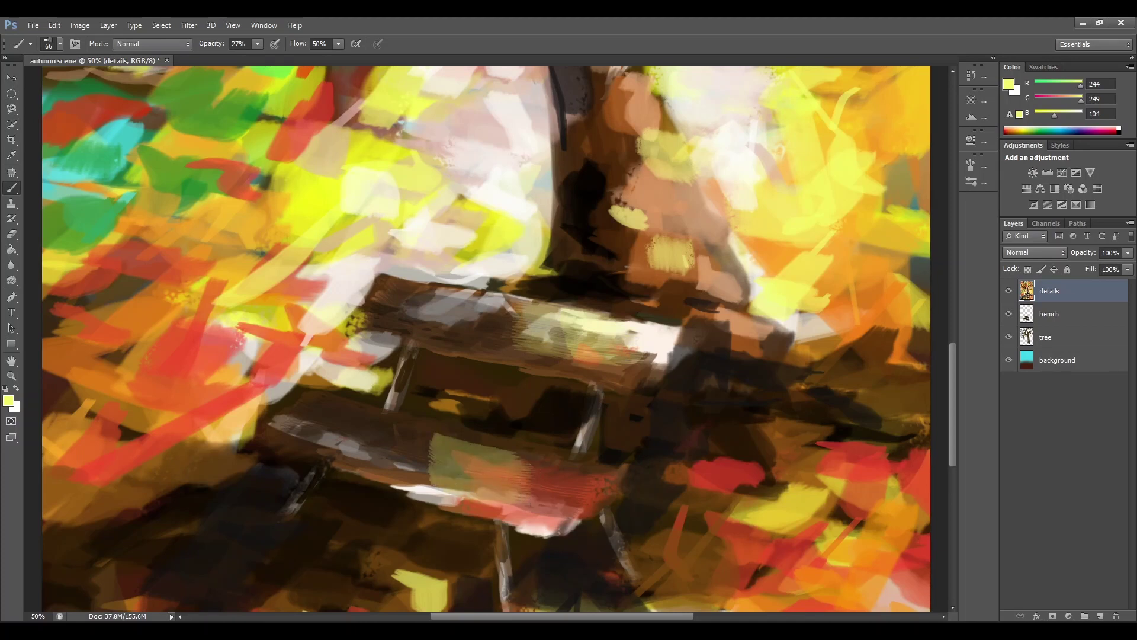
key("ctrl+z")
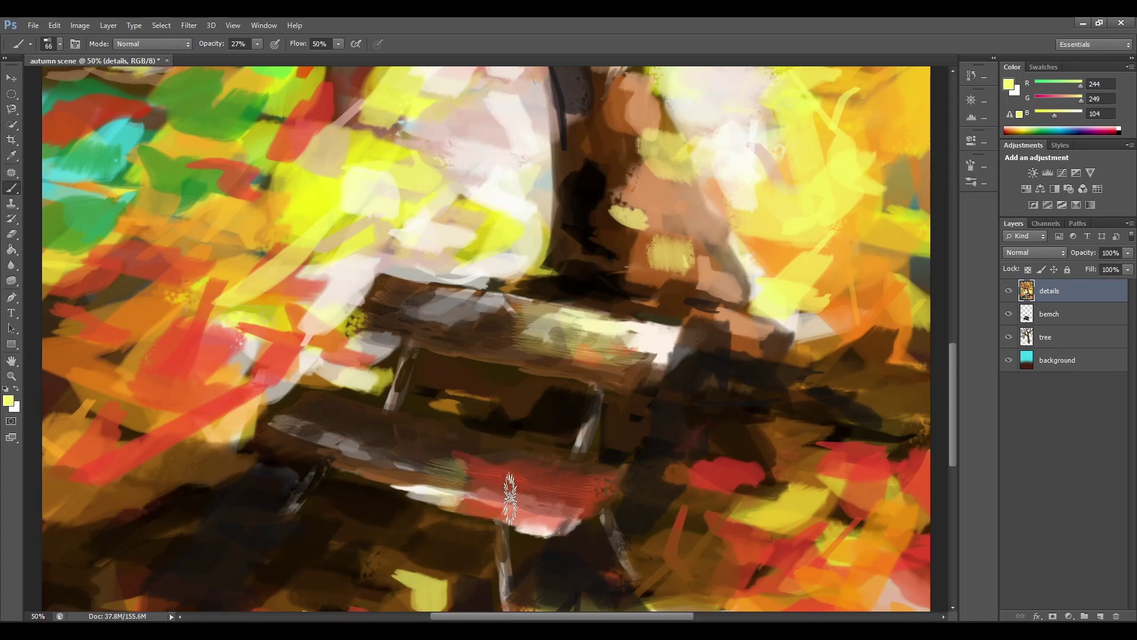
Step: Switch to a soft round brush at 319 px with 0% hardness and glaze light yellow over the bright areas beside the trunk
key("ctrl+minus")
key("ctrl+minus")
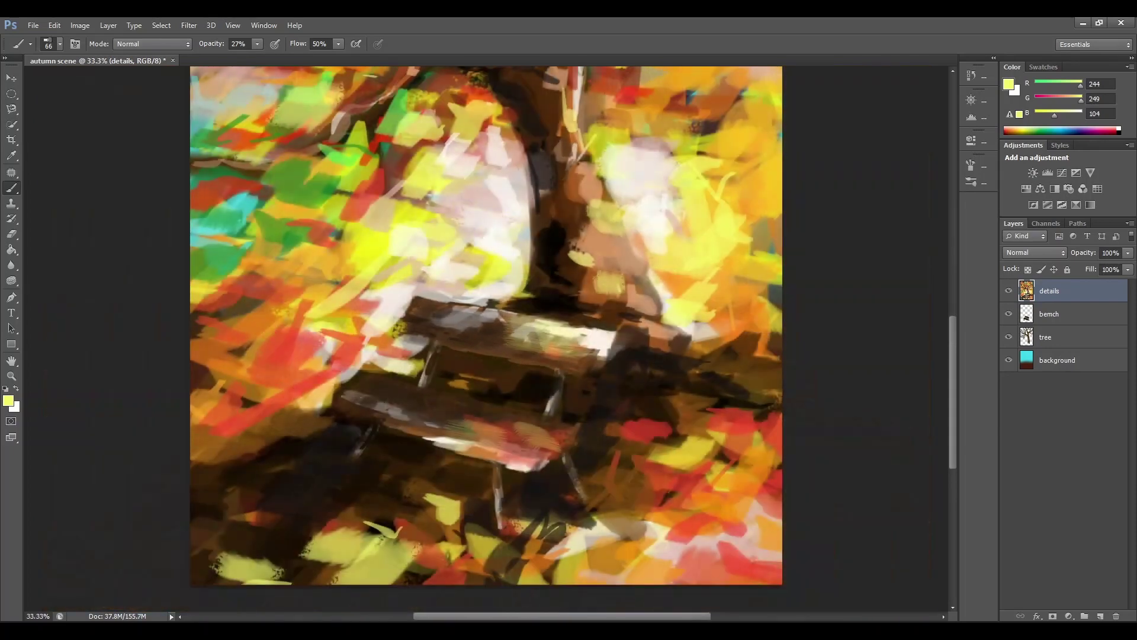
key("ctrl+minus")
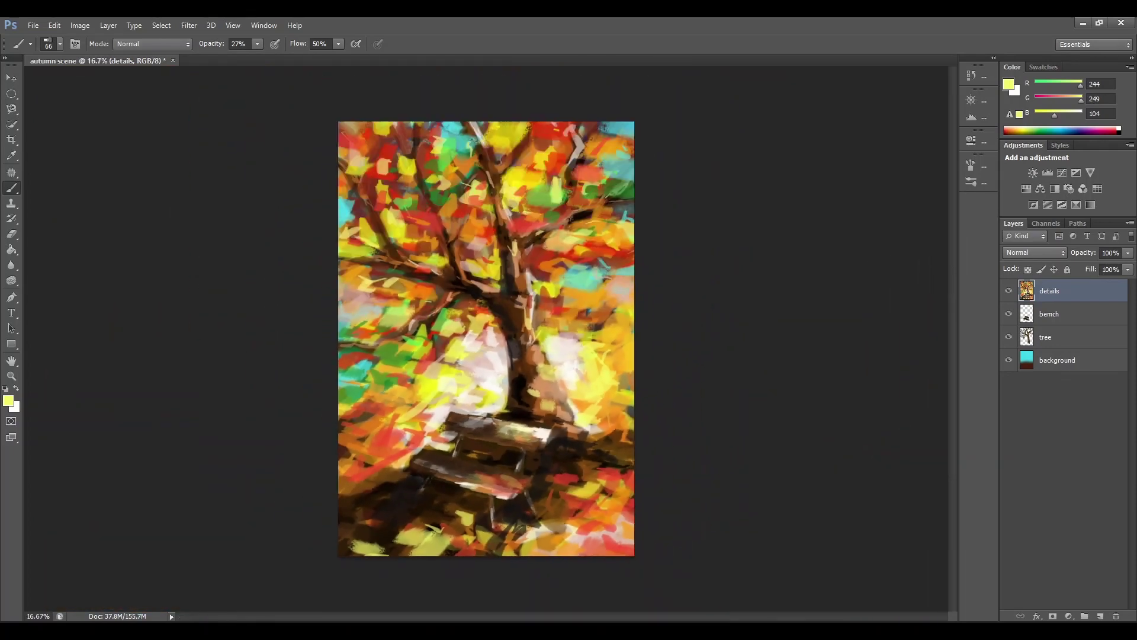
left_click(8, 400)
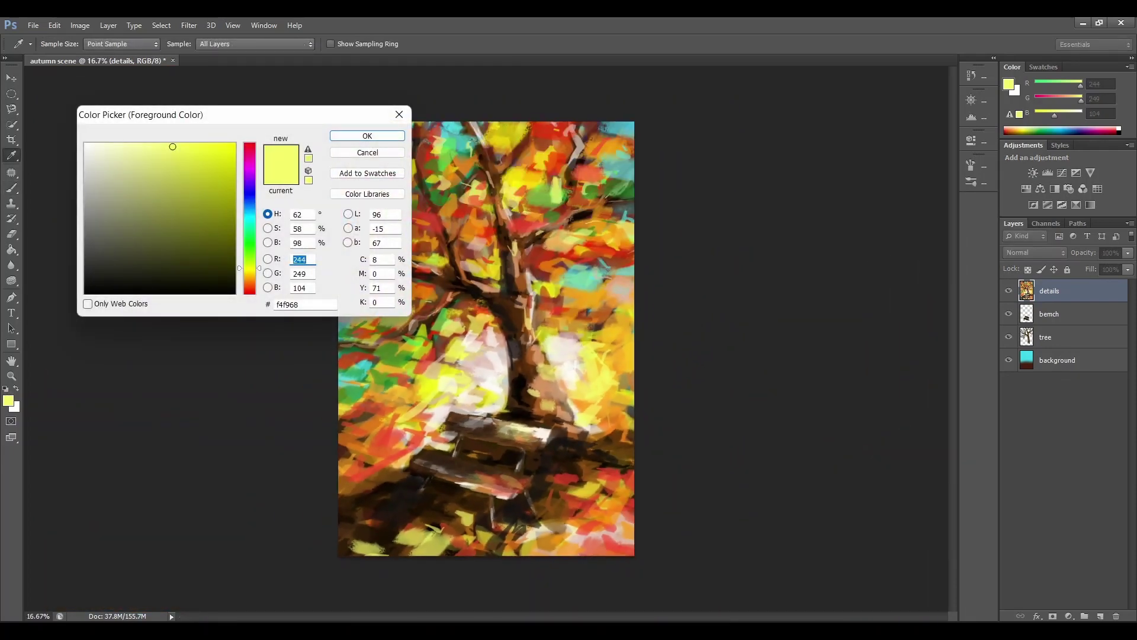
key("Return")
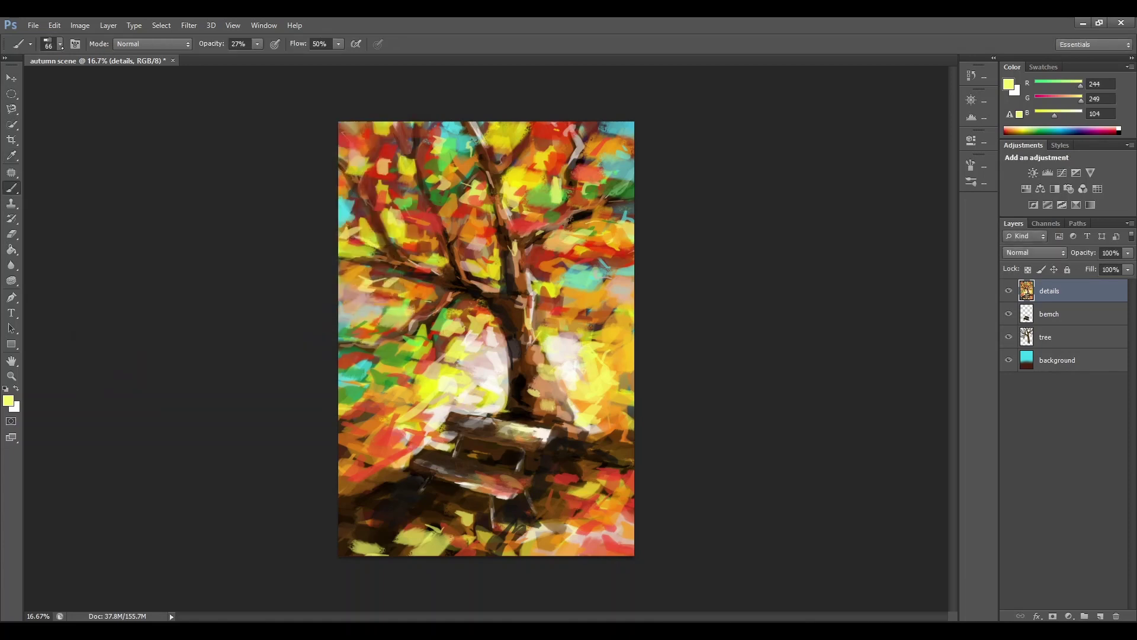
left_click(61, 45)
left_click(100, 137)
mouse_move(56, 82)
left_mouse_down()
mouse_move(121, 82)
mouse_move(110, 82)
left_mouse_up()
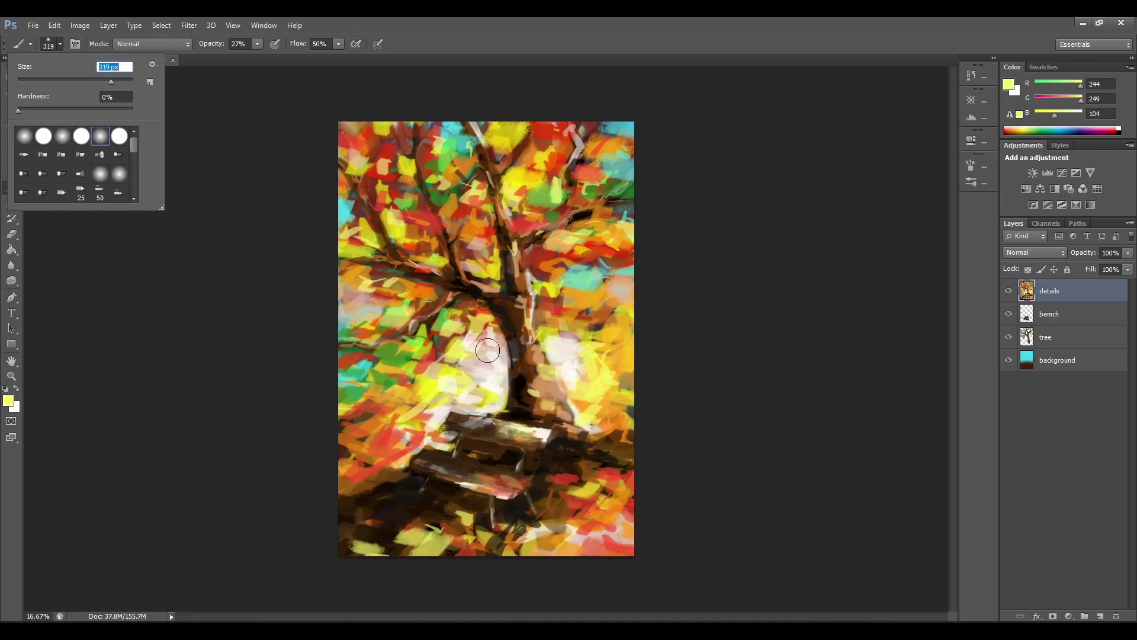
key("Return")
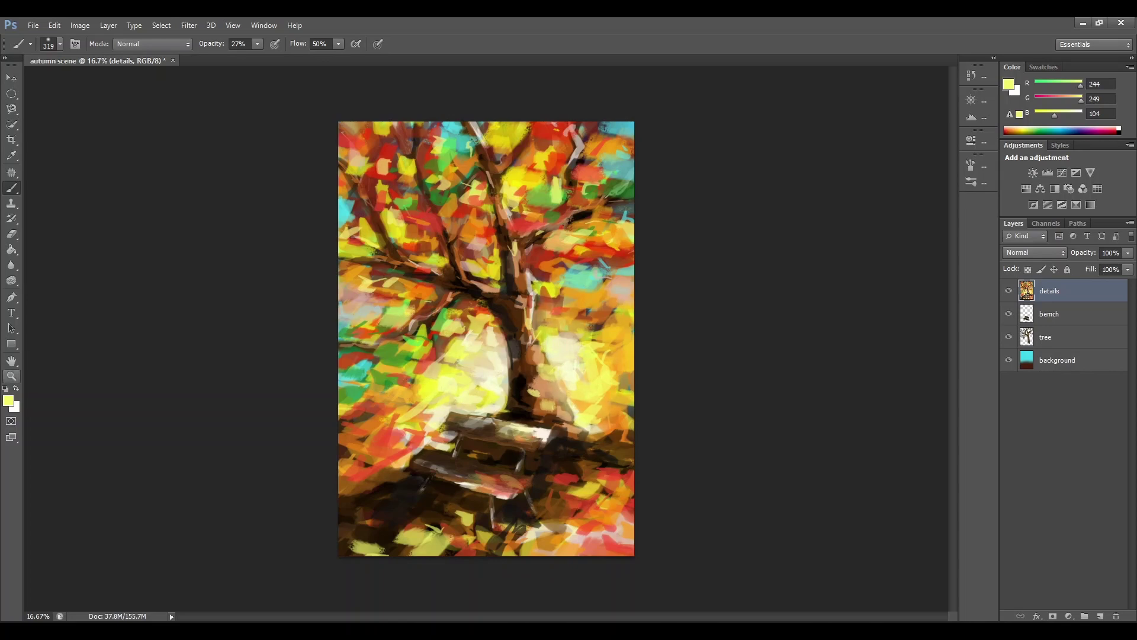
Step: Set the foreground color to orange-red (#f94e13) and enlarge the soft round brush to 1521 px
left_click(8, 401)
left_click(253, 284)
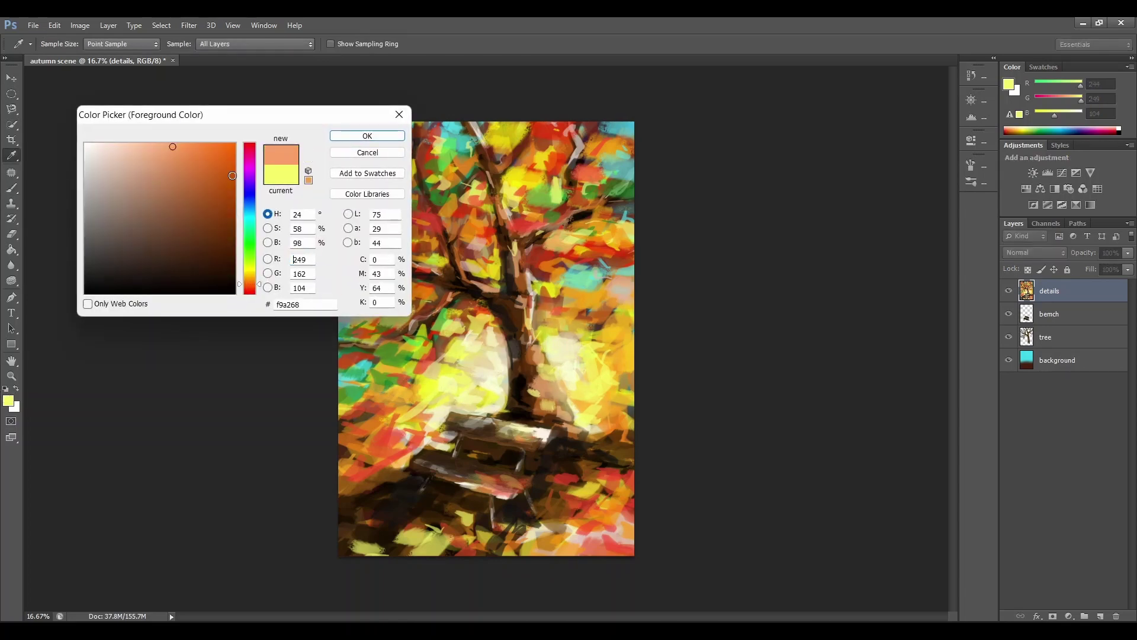
left_click(224, 147)
left_click(254, 287)
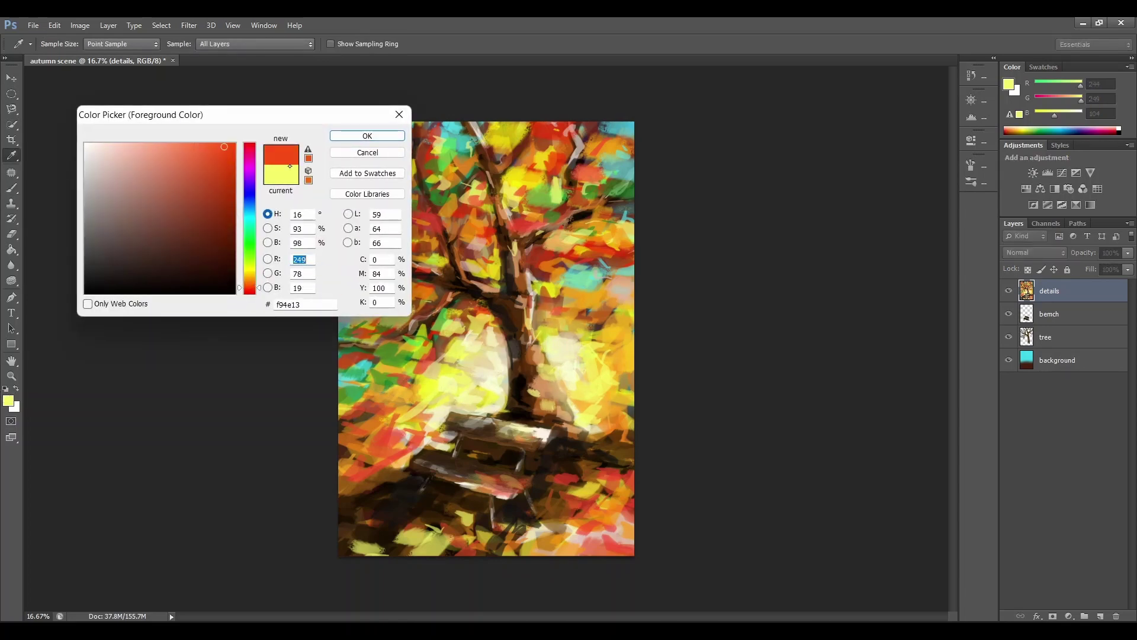
left_click(367, 136)
key("b")
left_click(60, 44)
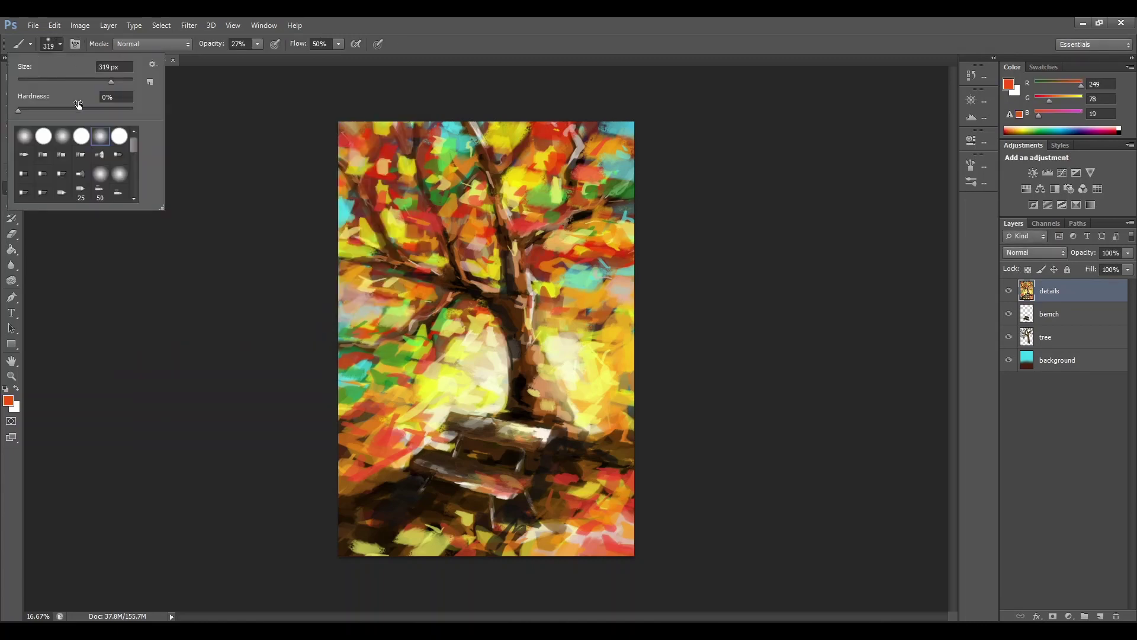
left_click_drag(111, 81, 123, 82)
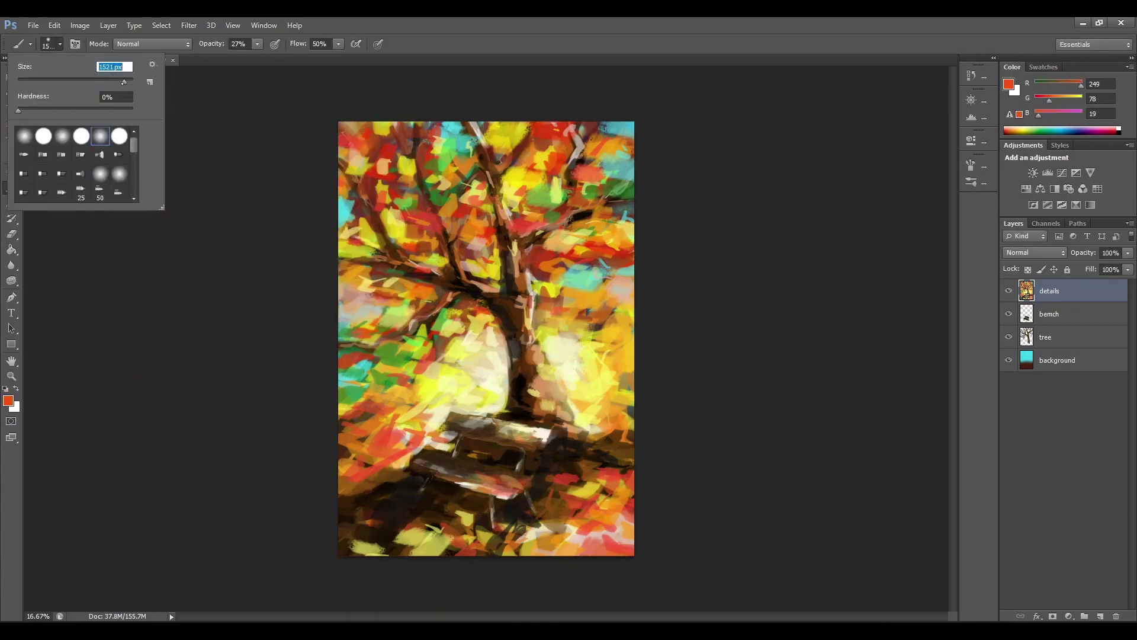
Step: Glaze translucent orange-red over the yellow foliage at the painting's right edge and the leaves in its lower-right corner
left_click(394, 421)
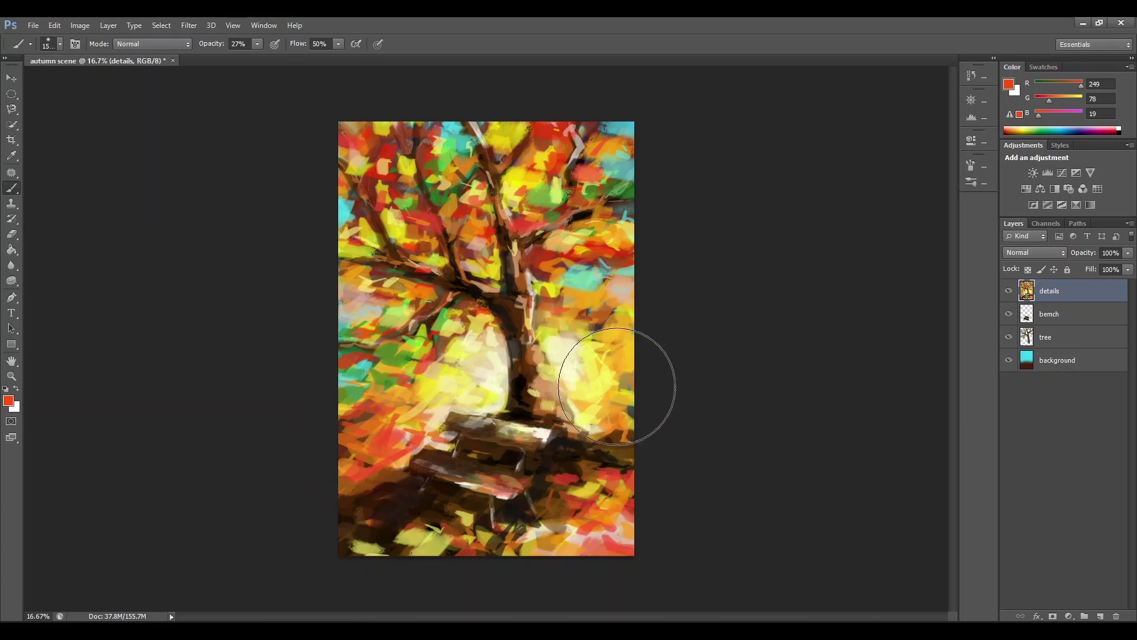
mouse_move(618, 386)
left_mouse_down()
mouse_move(621, 365)
mouse_move(647, 420)
left_mouse_up()
left_click_drag(608, 541, 630, 541)
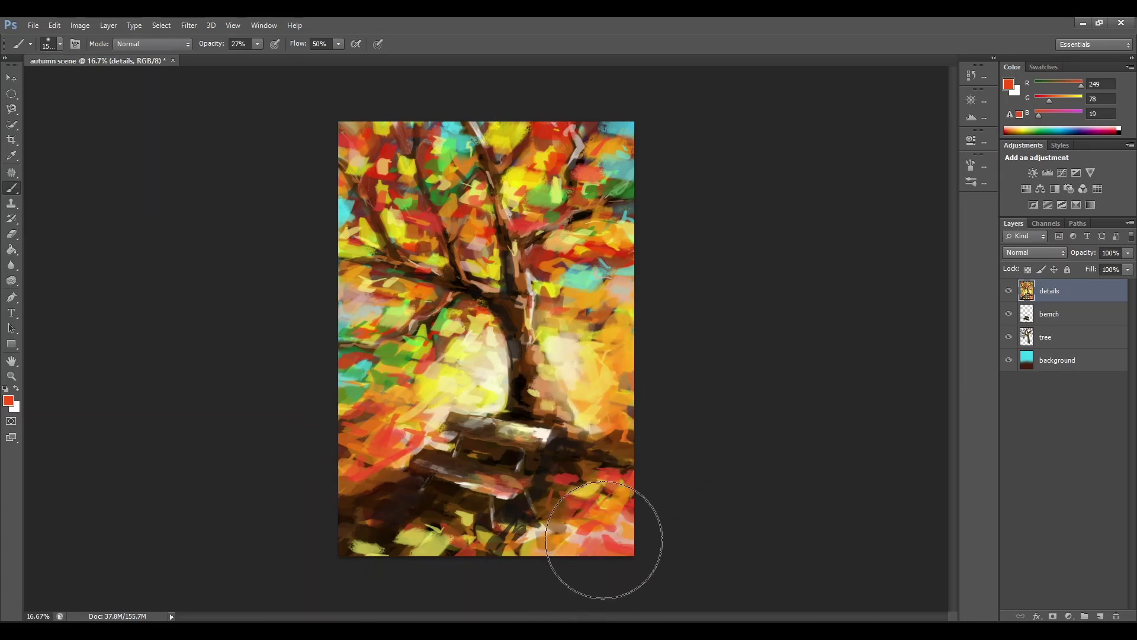
Step: Change the foreground color to dark brown (#59220f) and glaze it over the shadowed lower-left corner of the painting
left_click(8, 401)
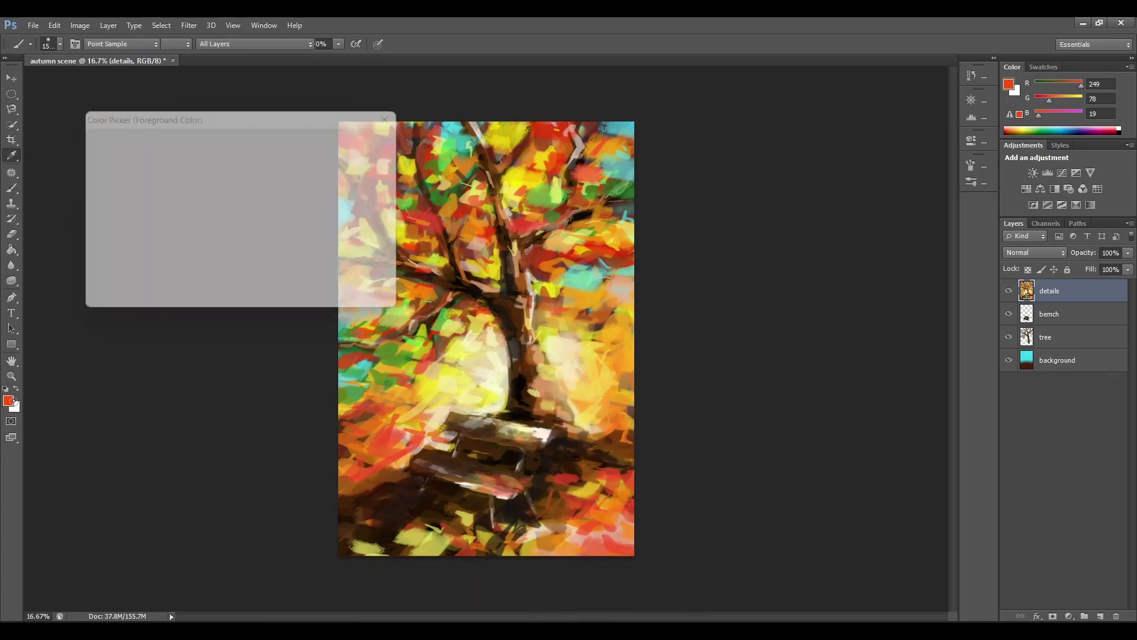
left_click(210, 241)
left_click(359, 136)
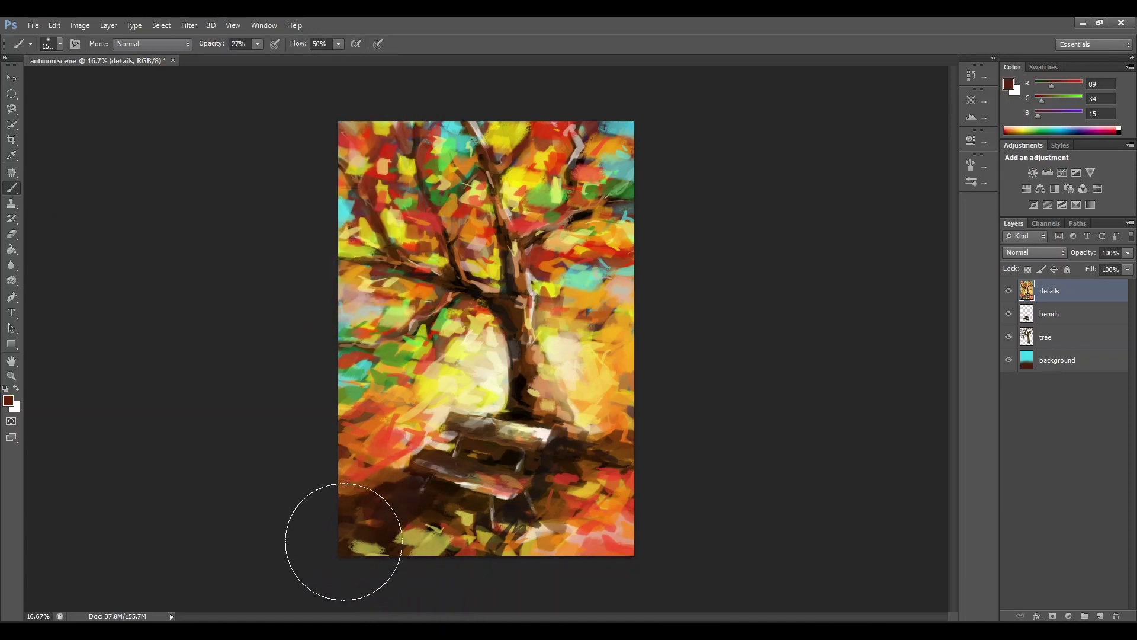
Step: Change the foreground color to a brighter reddish brown with RGB values 126, 39, 8
left_click(8, 401)
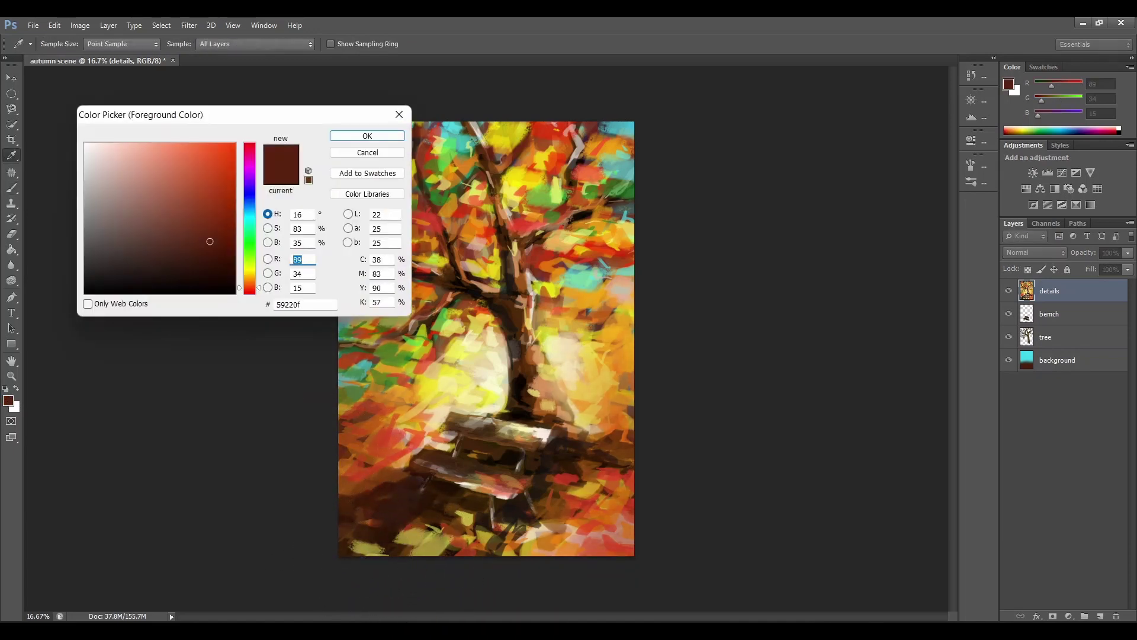
left_click(225, 219)
left_click(349, 135)
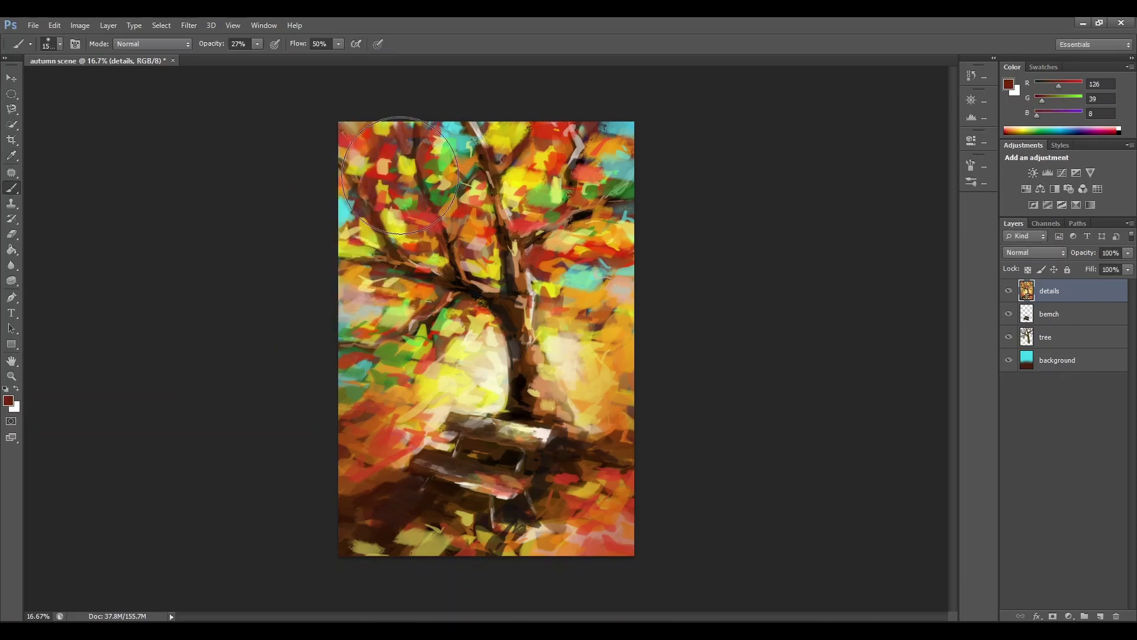